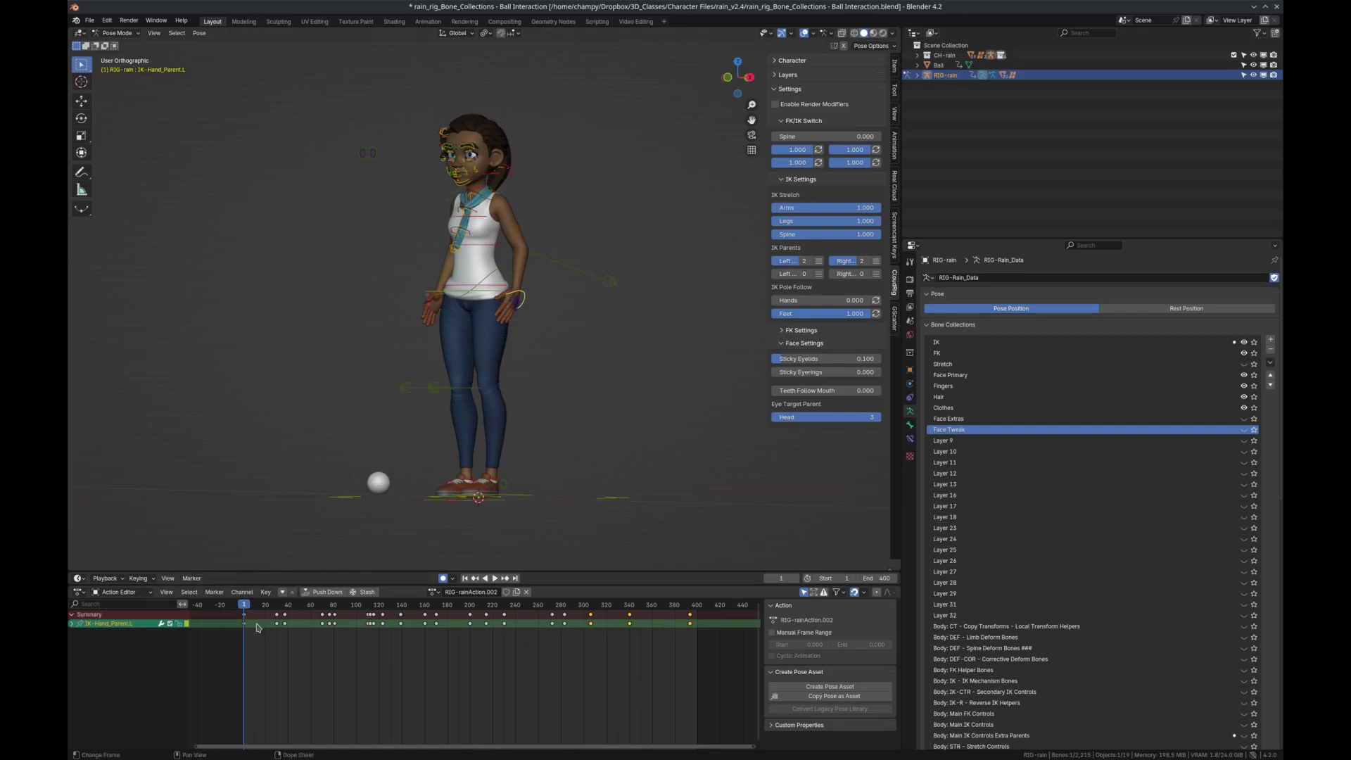
Review the animation, return to frame 1, and select the Ball in Object Mode to show its BallAction keys
click(494, 578)
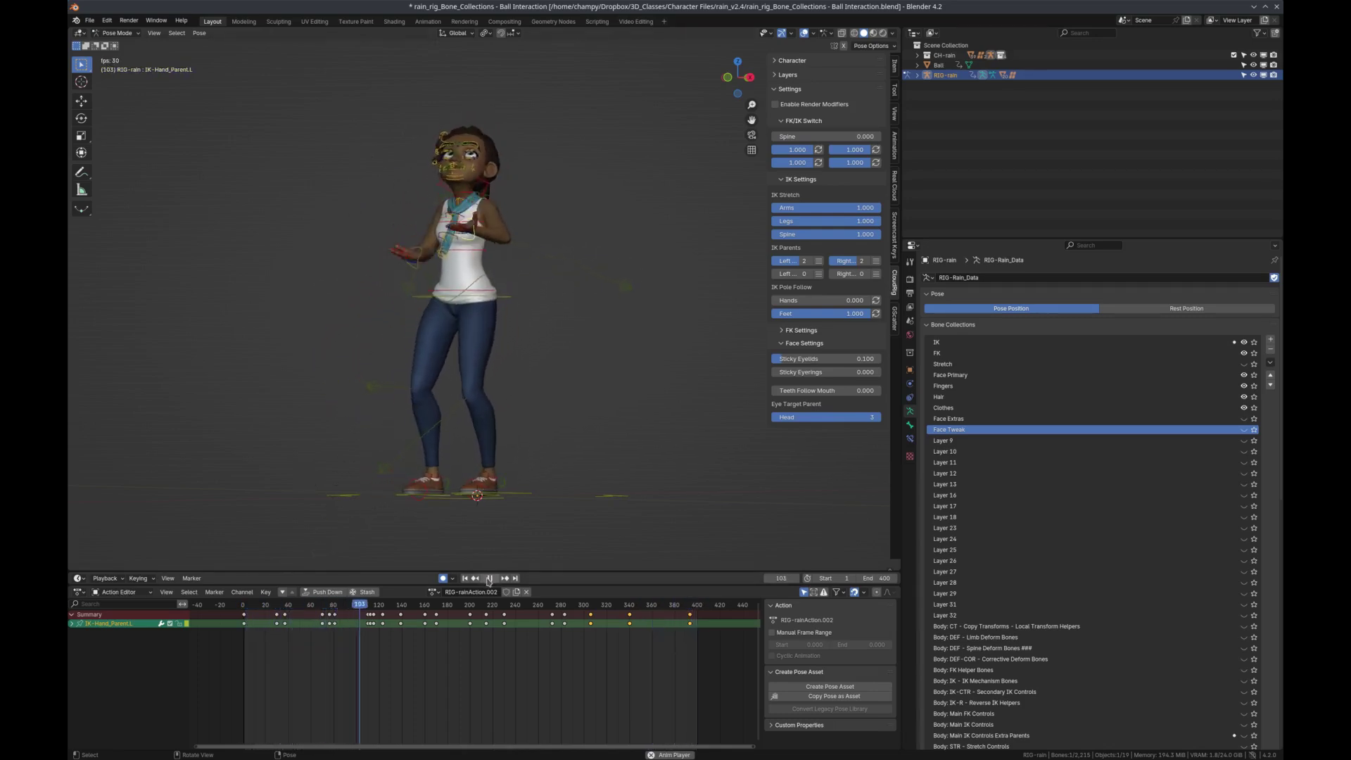
click(489, 579)
click(464, 579)
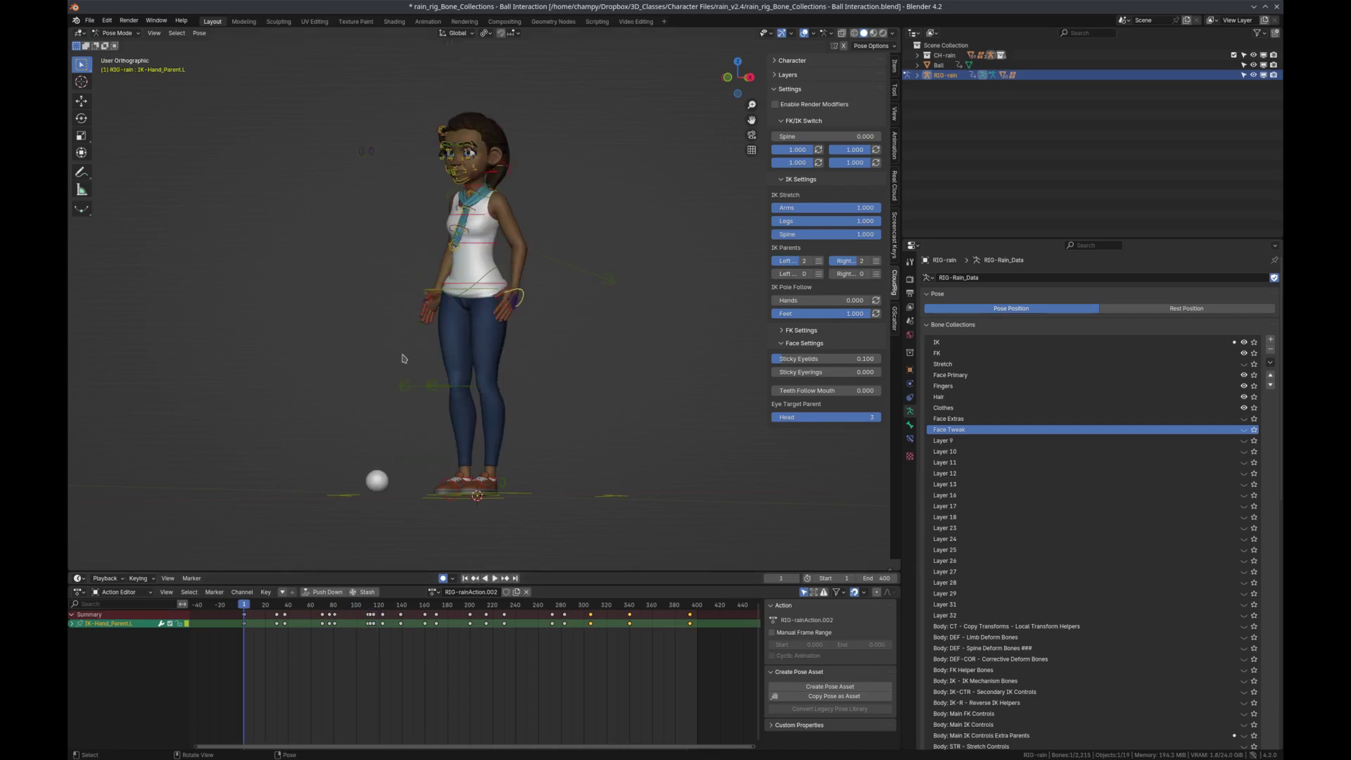
key(ctrl+Tab)
click(377, 481)
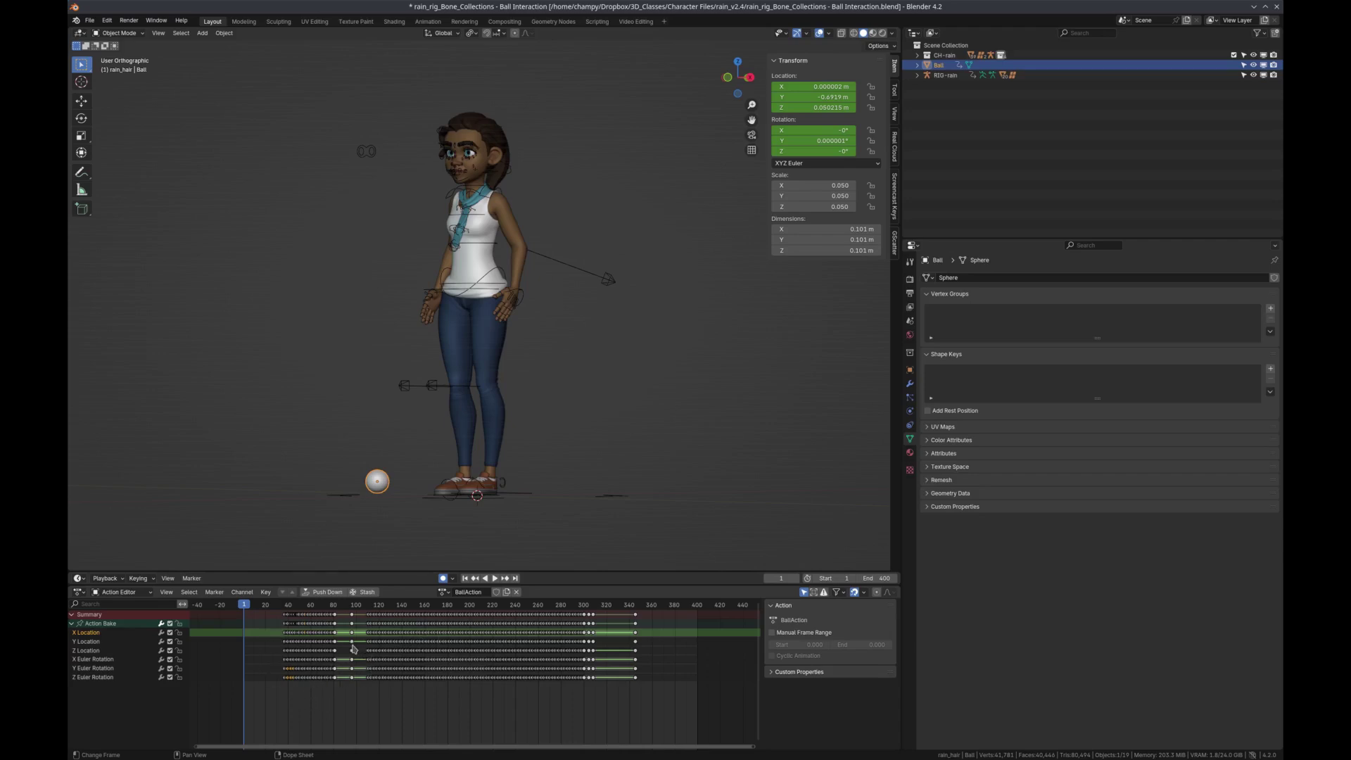
Delete all of the ball's keyframes and play back to check it stays on the floor
key(a)
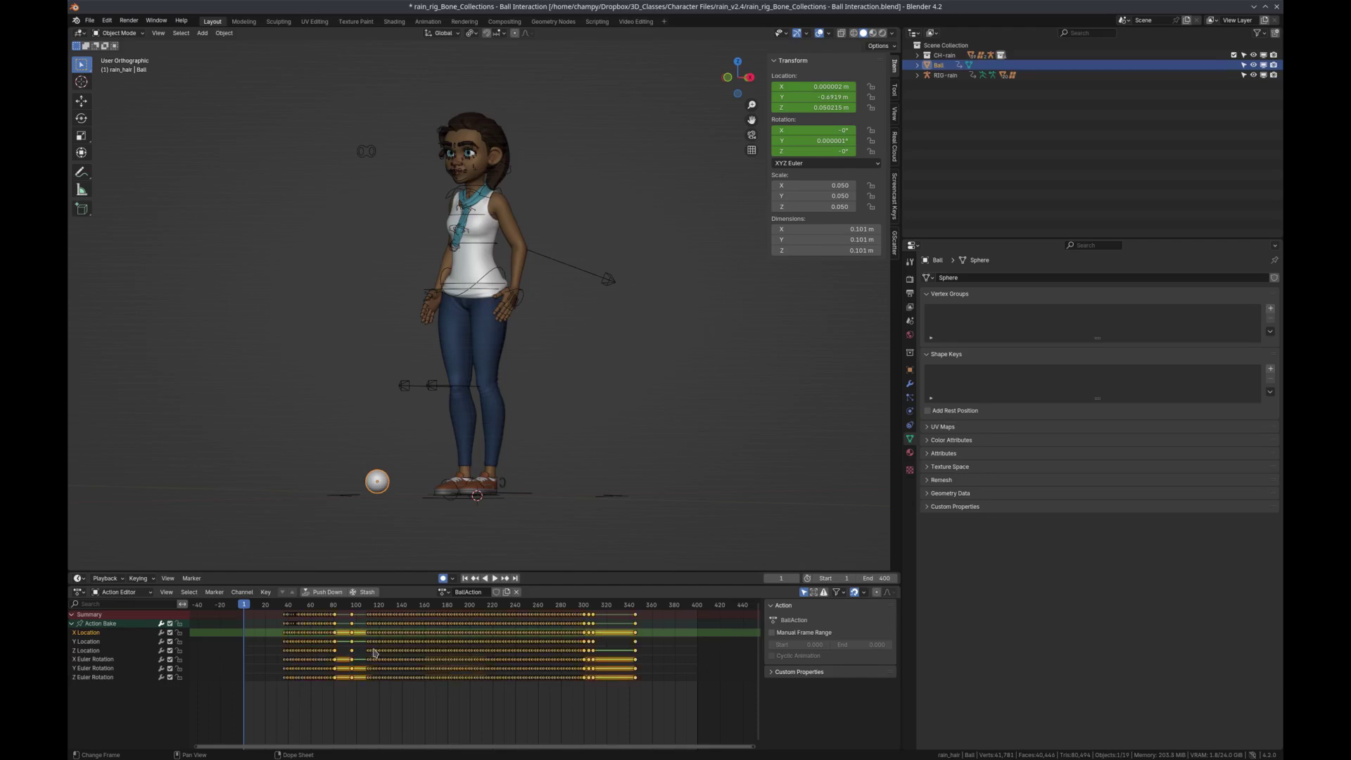
key(Delete)
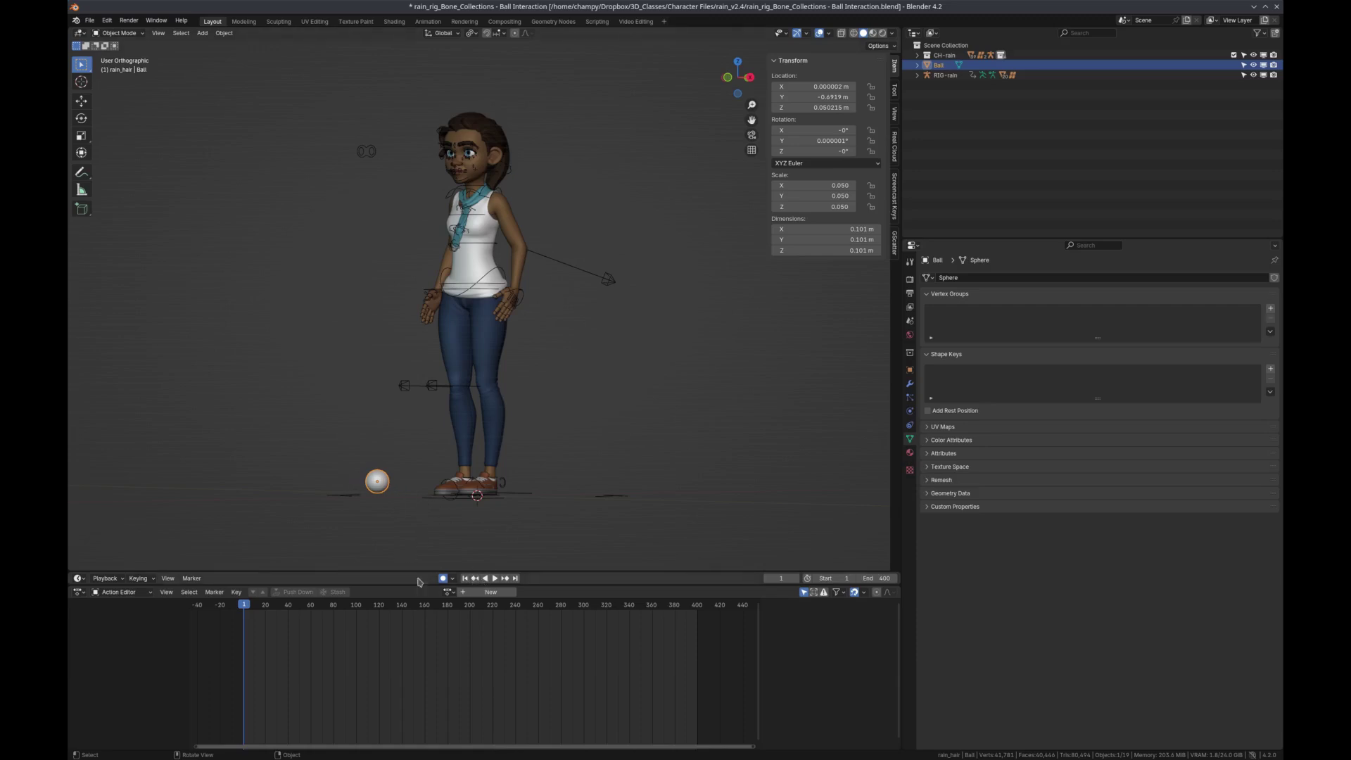
key(space)
drag(244, 605, 278, 608)
key(space)
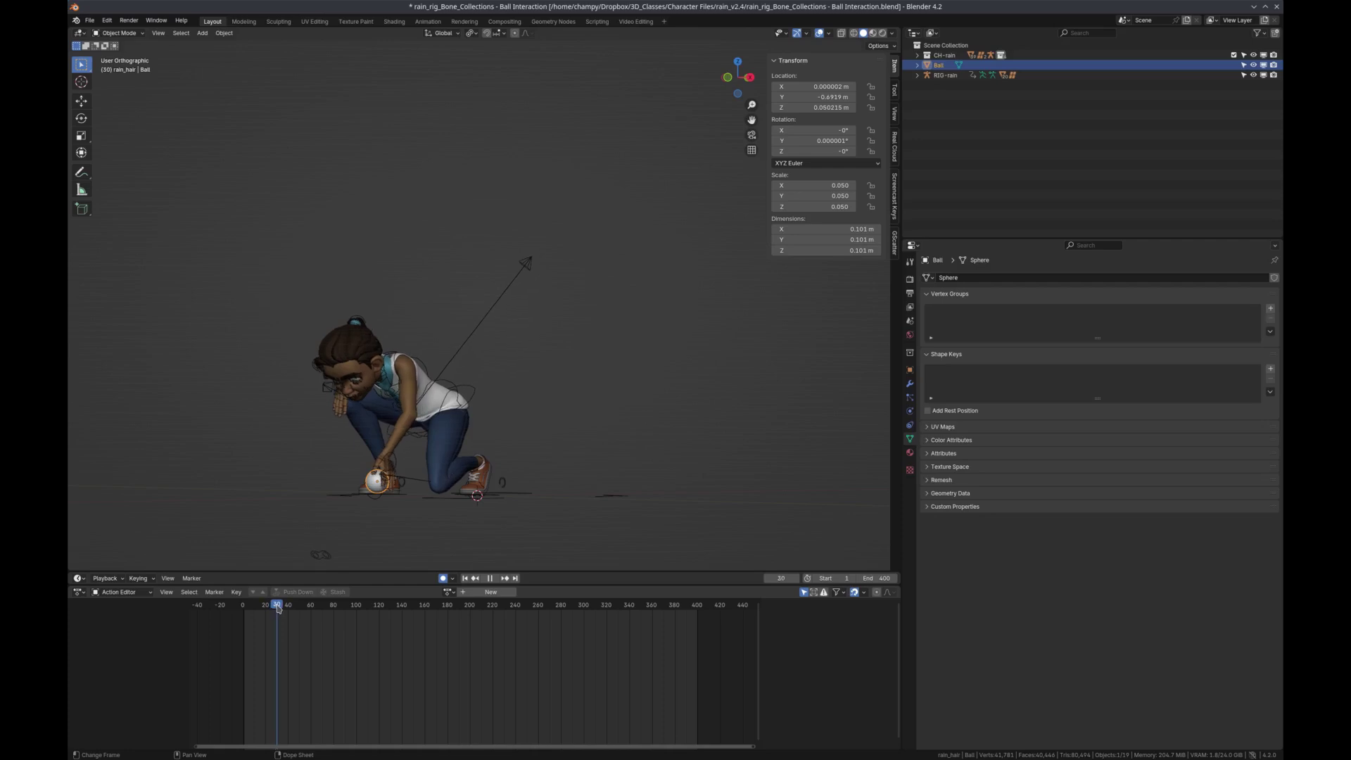
Inspect the hand reaching the ball at frame 30 up close in Front view, scrubbing a few frames
scroll(380, 496, up, 8)
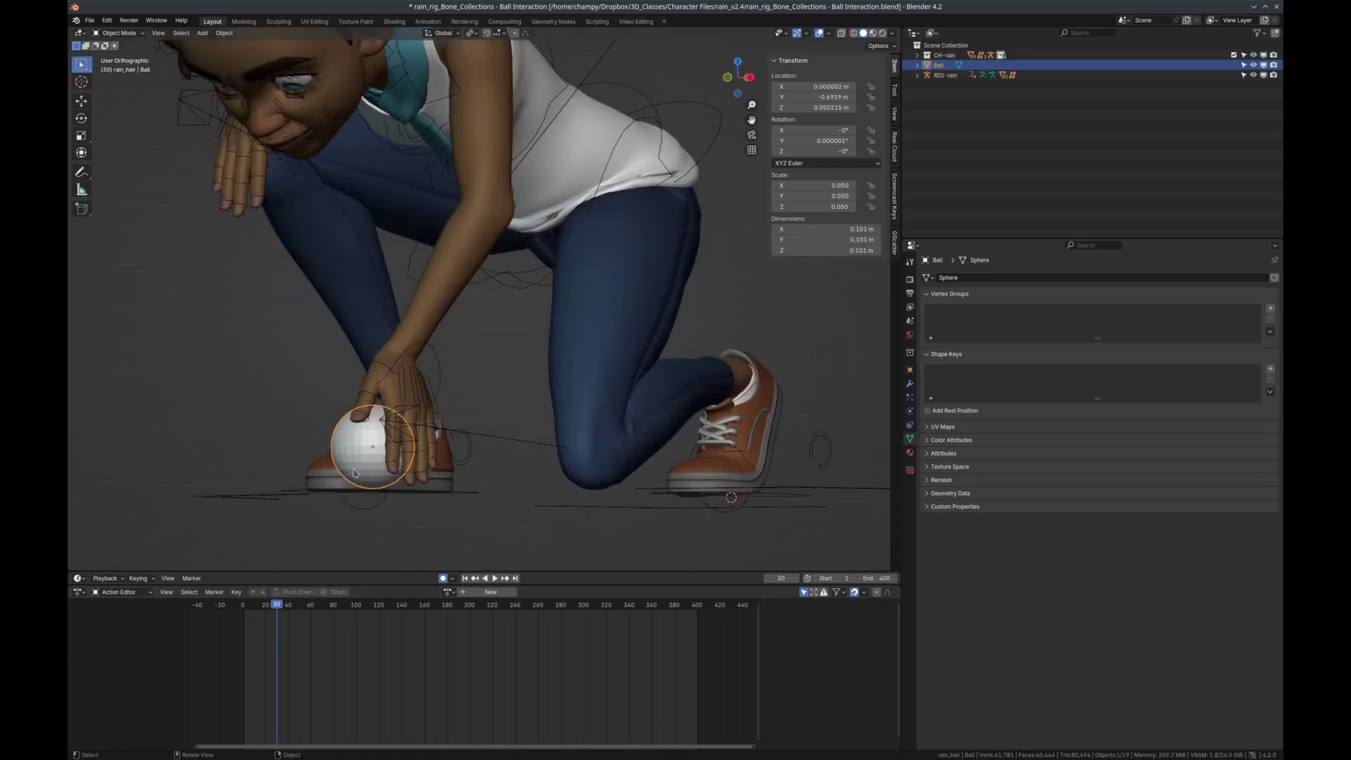
key(KP_1)
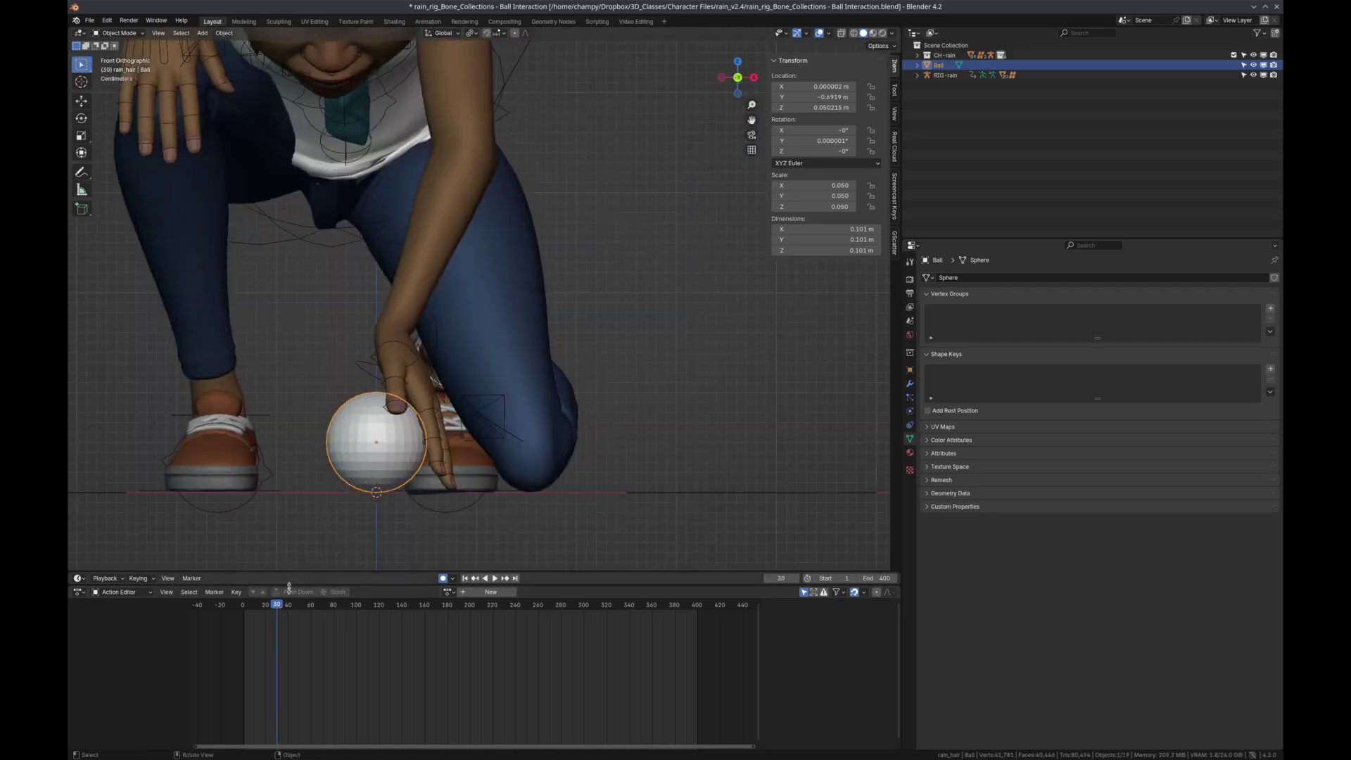
drag(277, 608, 279, 609)
drag(278, 608, 277, 607)
middle_drag(453, 382, 433, 412)
scroll(398, 402, down, 6)
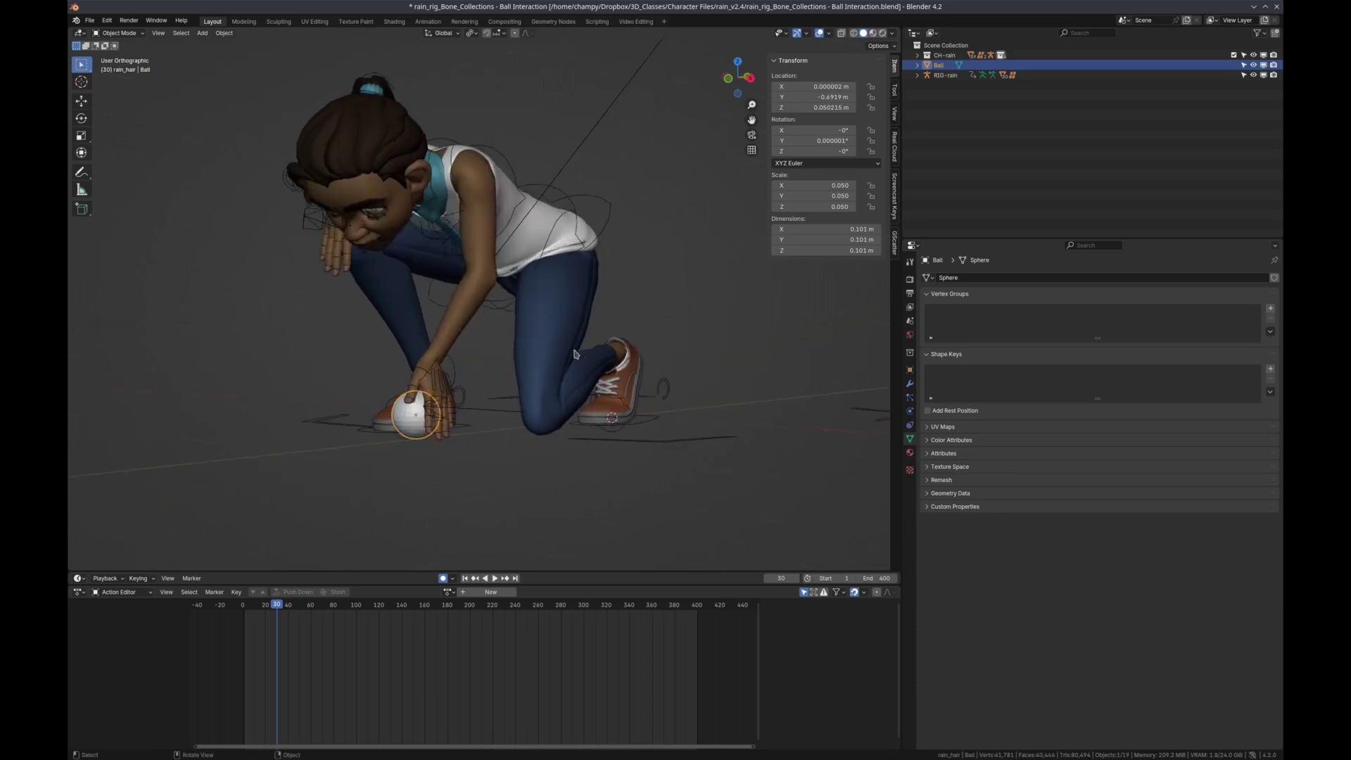
Add a Child Of constraint to the ball with RIG-rain as its target
click(910, 426)
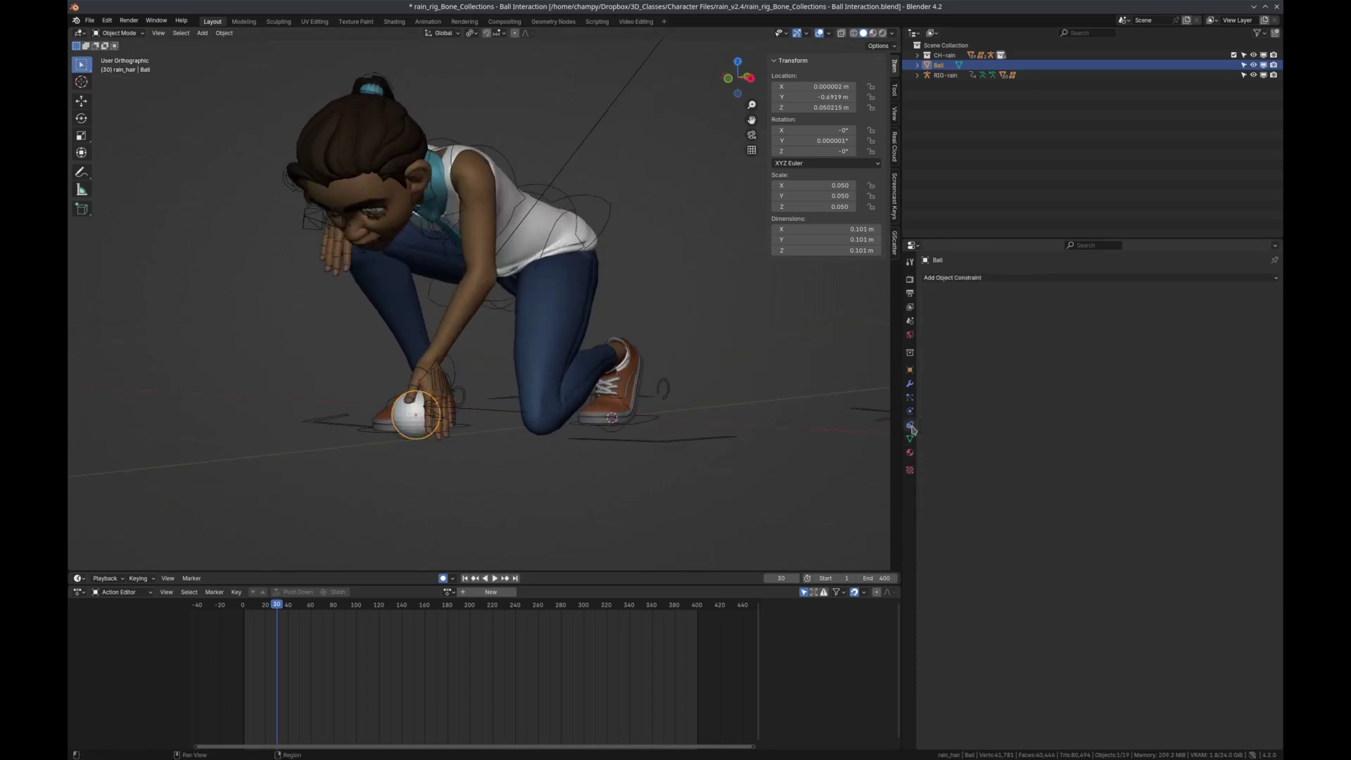
click(1093, 277)
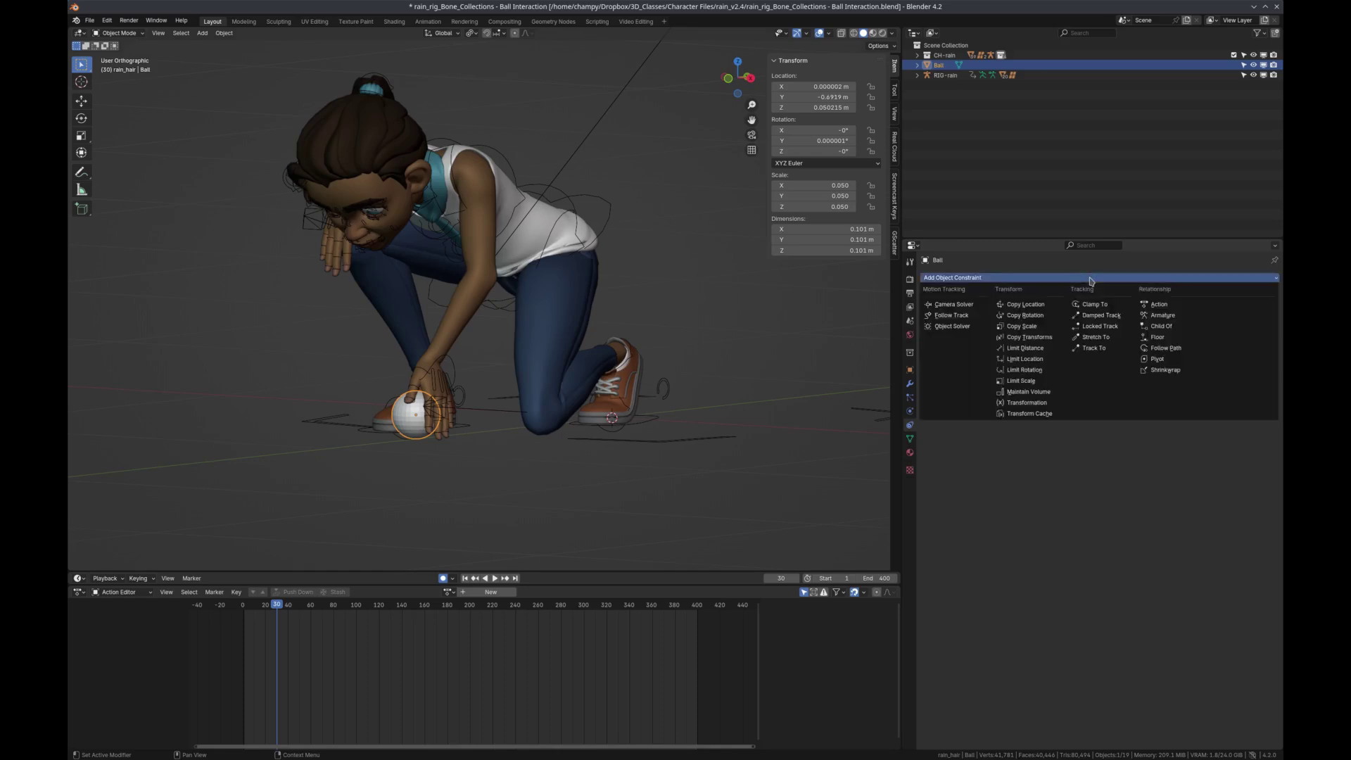
click(1161, 327)
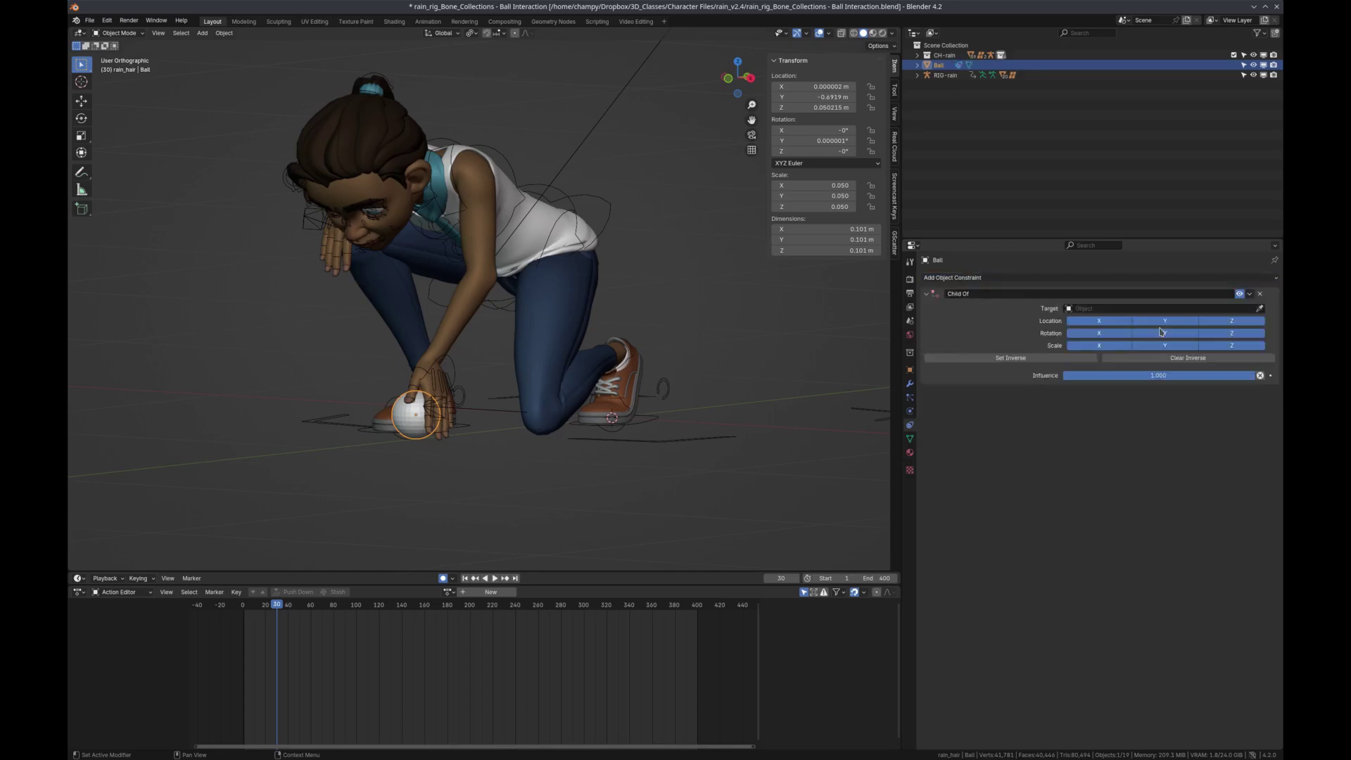
click(1128, 309)
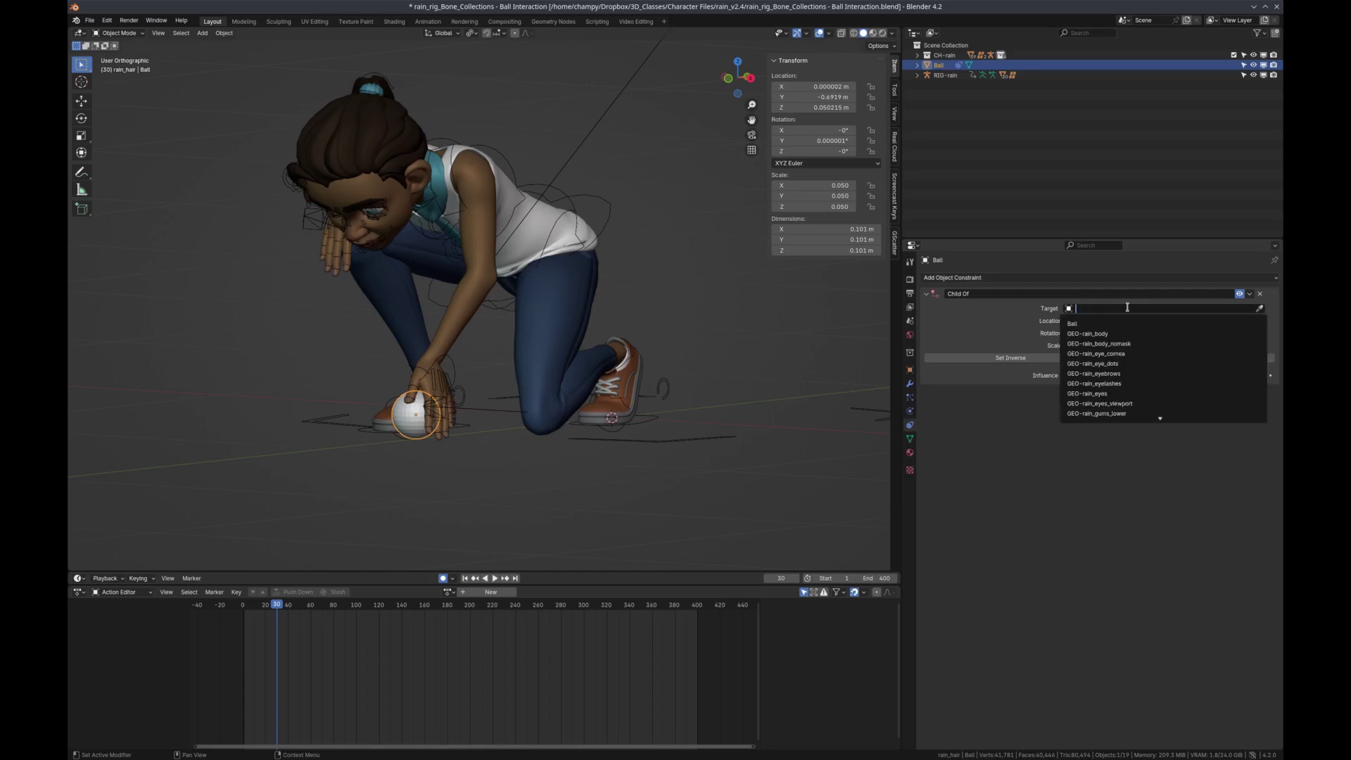
text(rig)
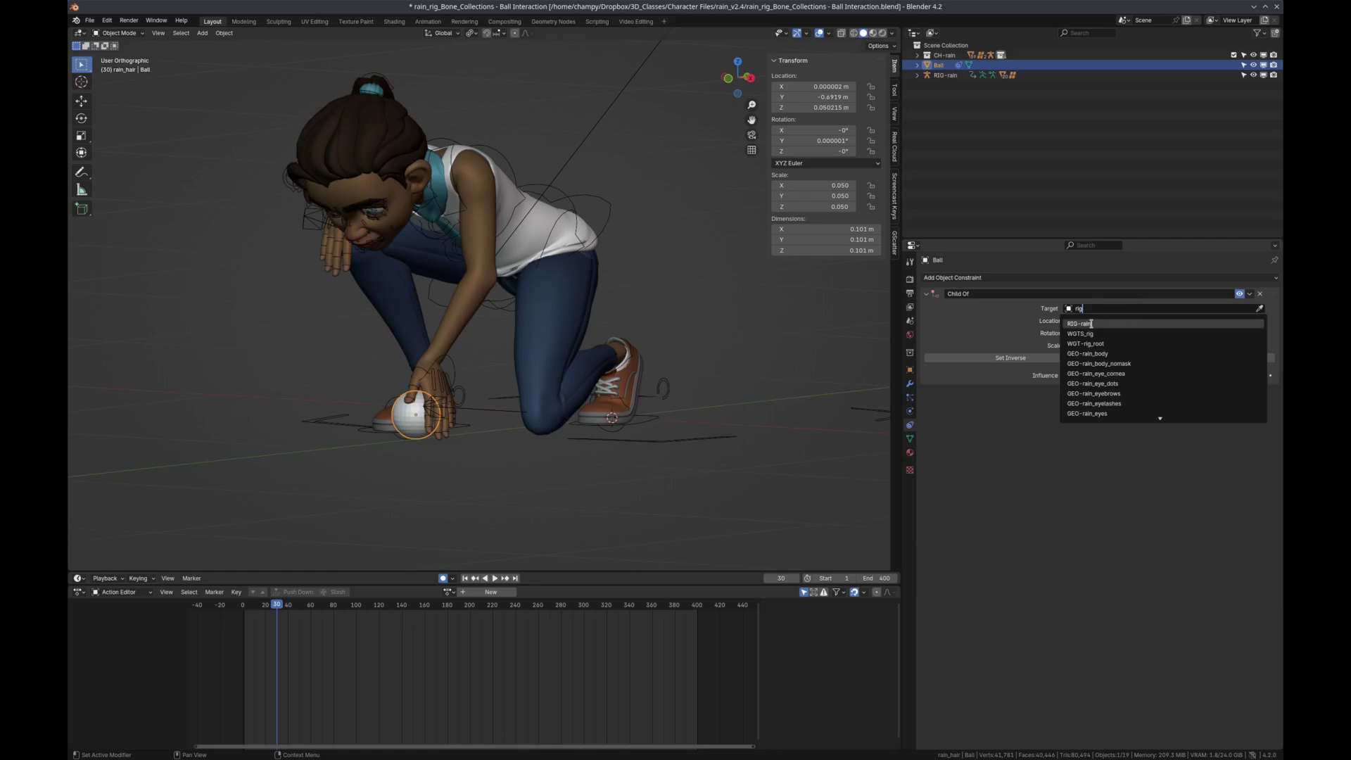
click(1095, 324)
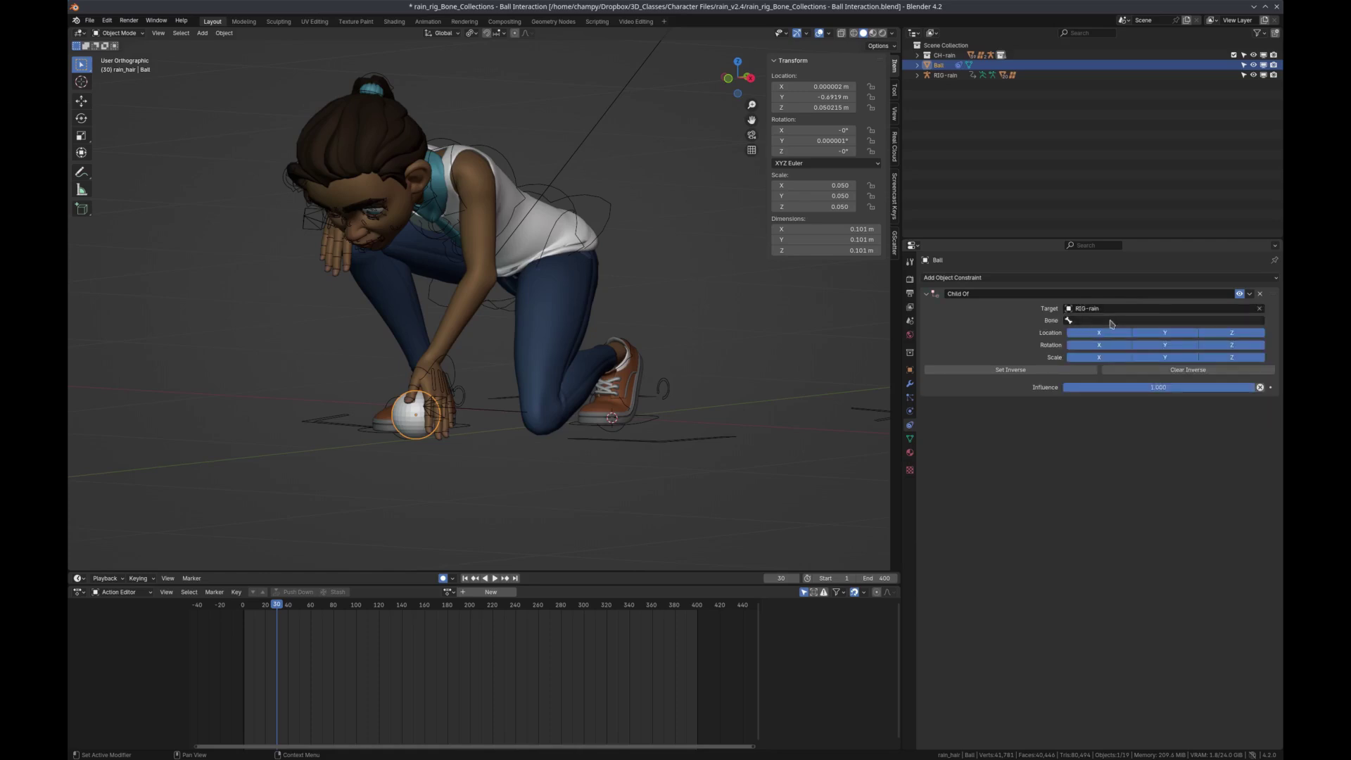
Set the Child Of bone to IK-Hand.L and clear the inverse so the ball sits in the hand
click(1110, 321)
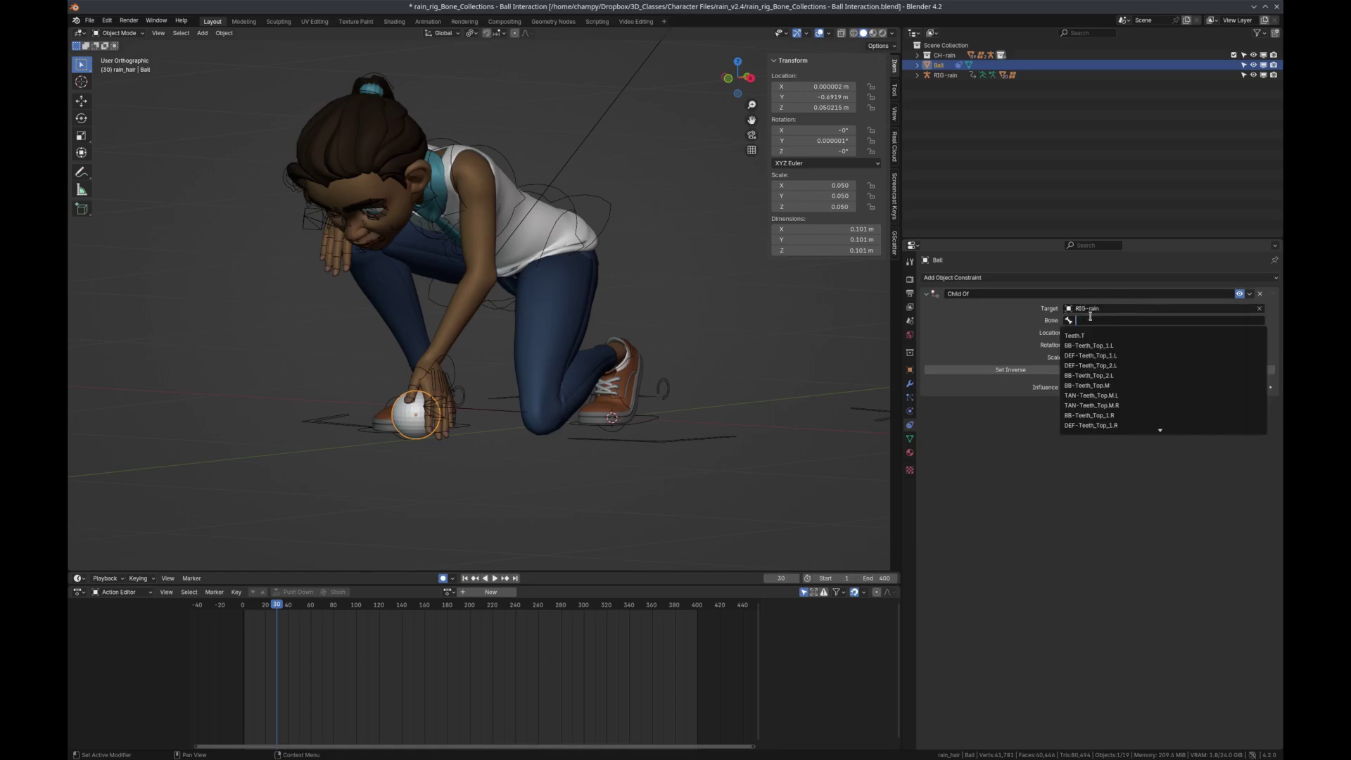
key(Escape)
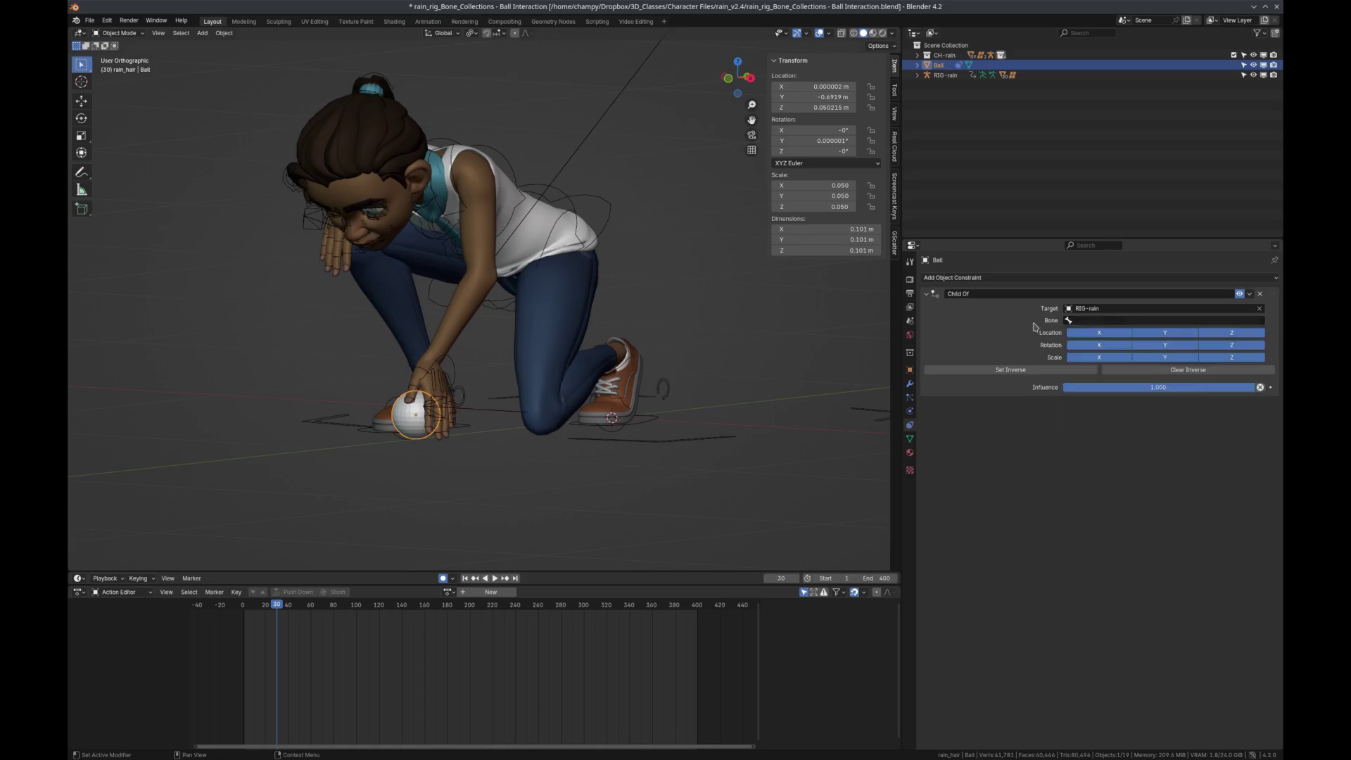
click(1095, 321)
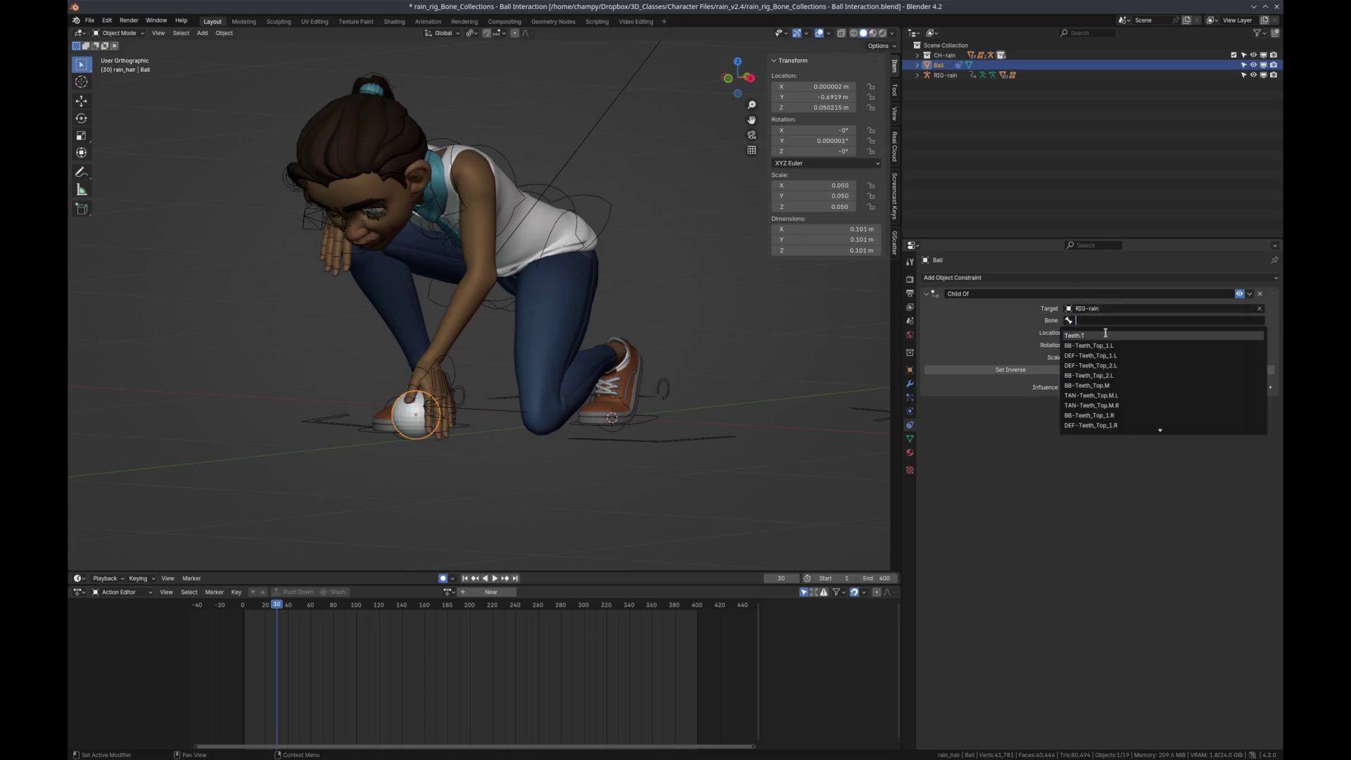
text(hand)
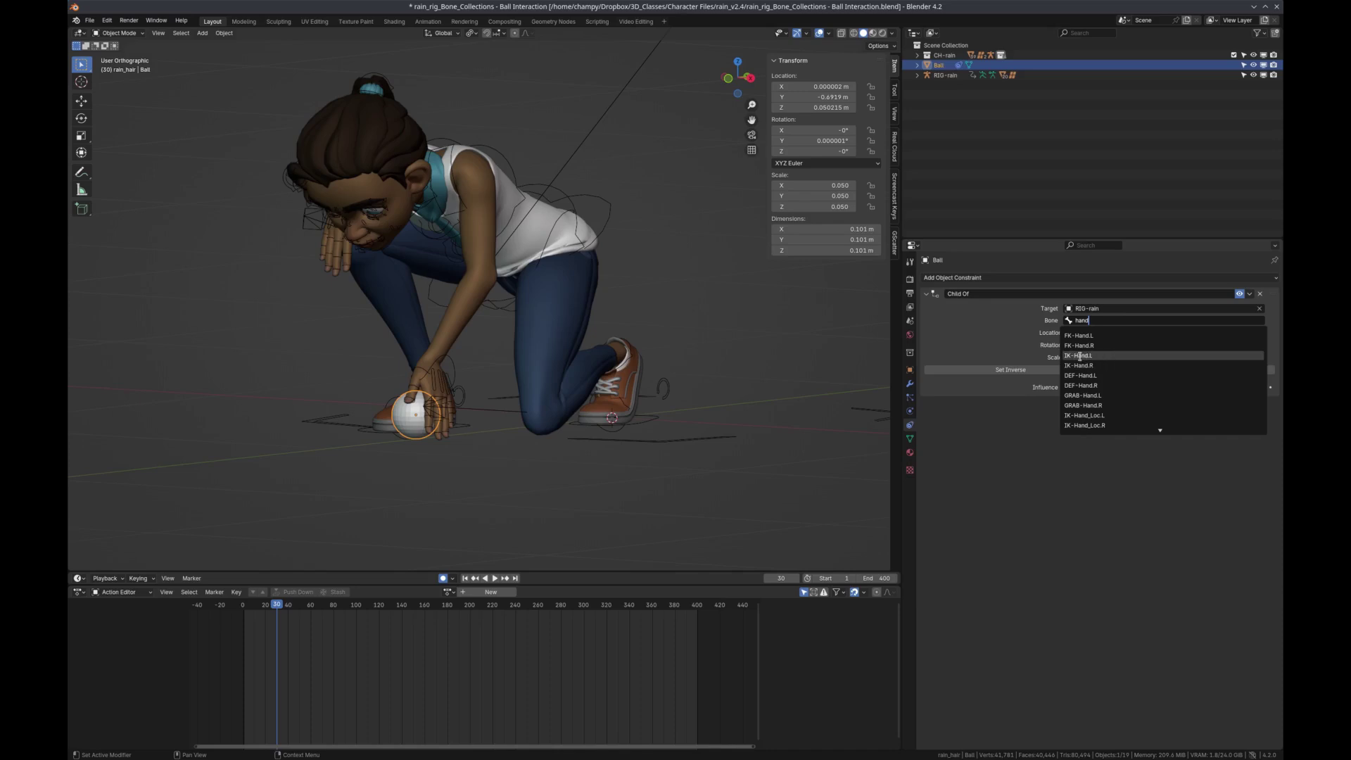
click(1080, 355)
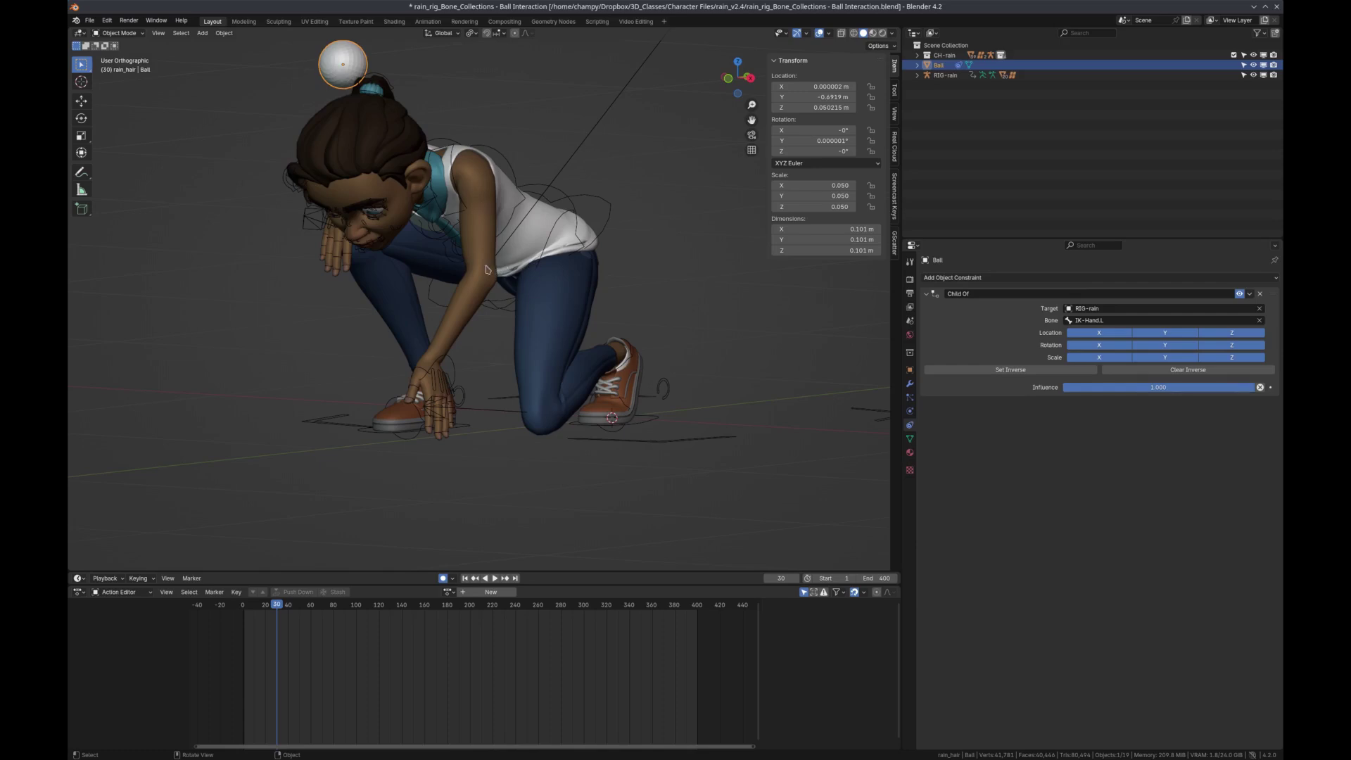
click(1151, 371)
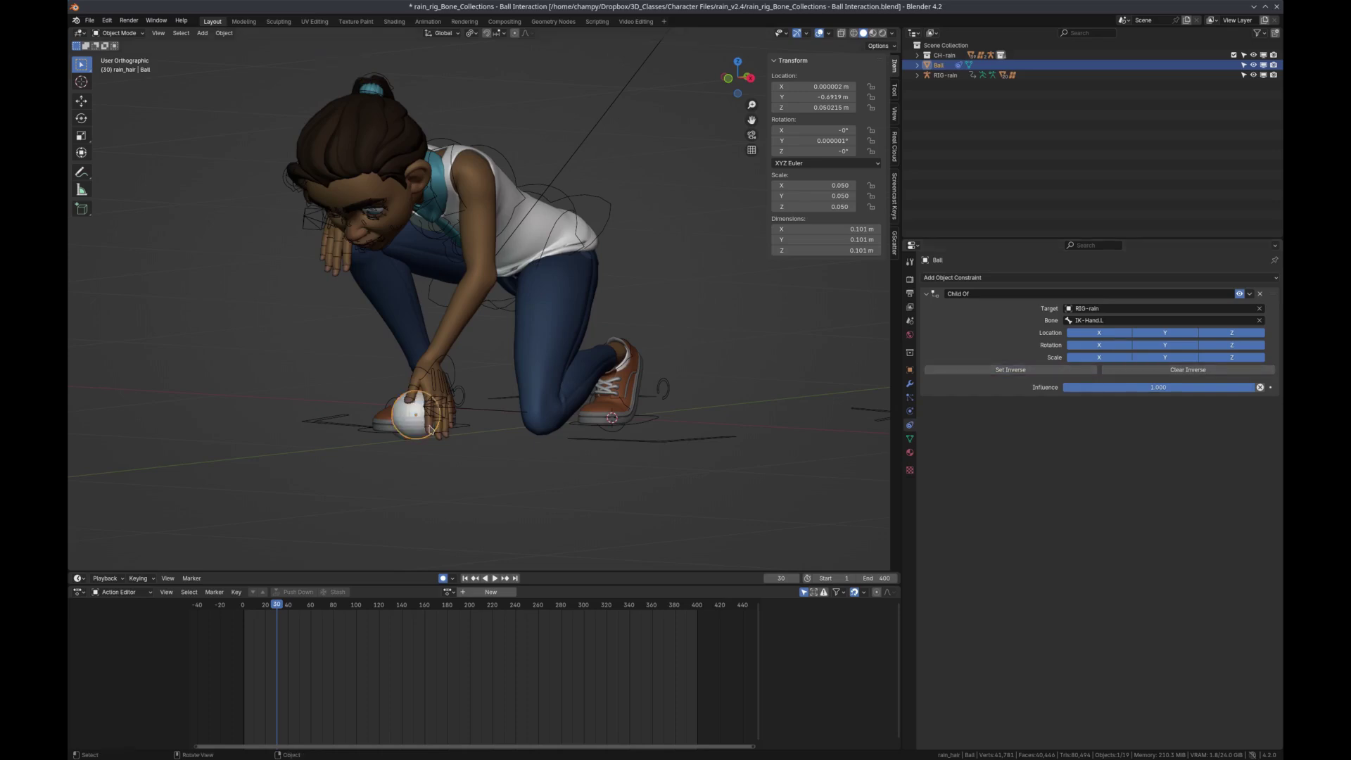
mouse_move(278, 607)
mouse_down()
mouse_move(260, 607)
mouse_move(301, 607)
mouse_move(250, 609)
mouse_move(524, 608)
mouse_move(277, 611)
mouse_up()
Key the Child Of influence at 1.0 on frame 30 and 0.0 on frame 29
key(space)
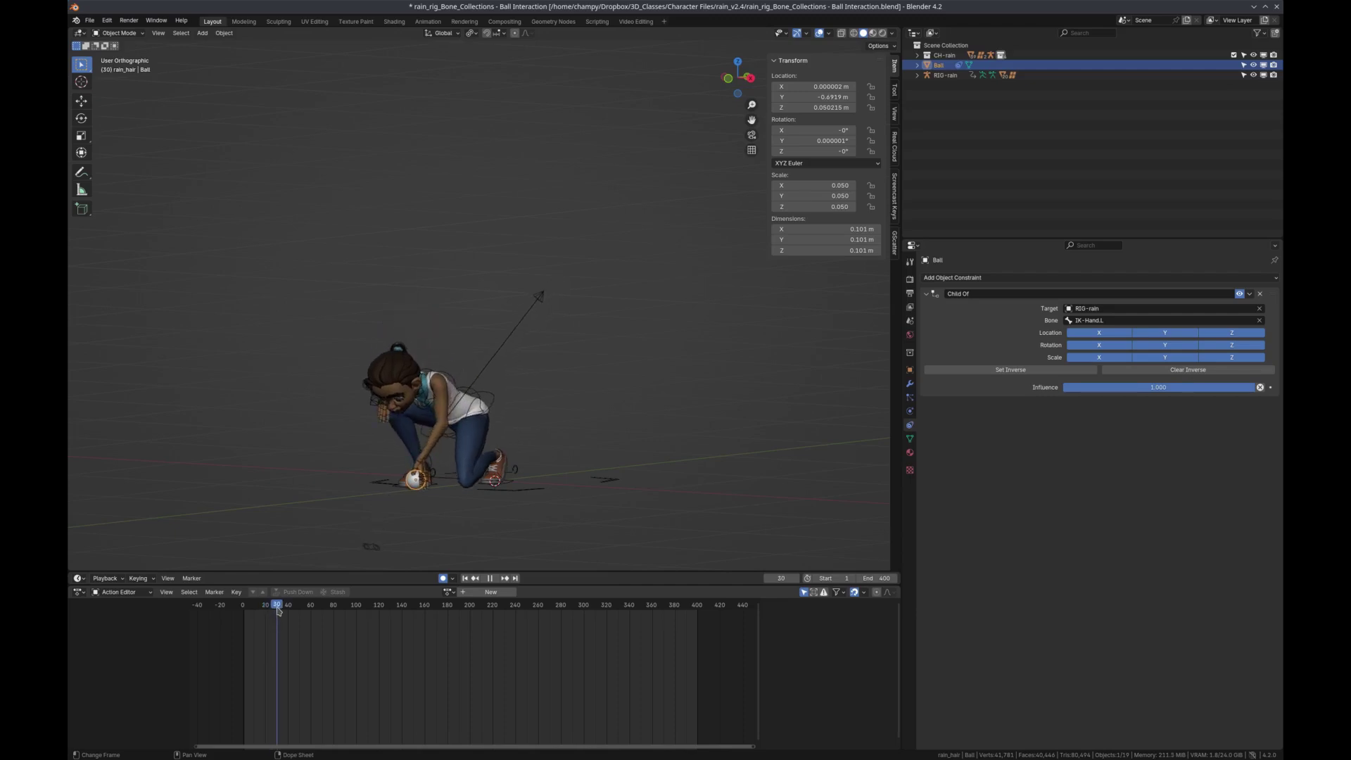
scroll(325, 495, up, 5)
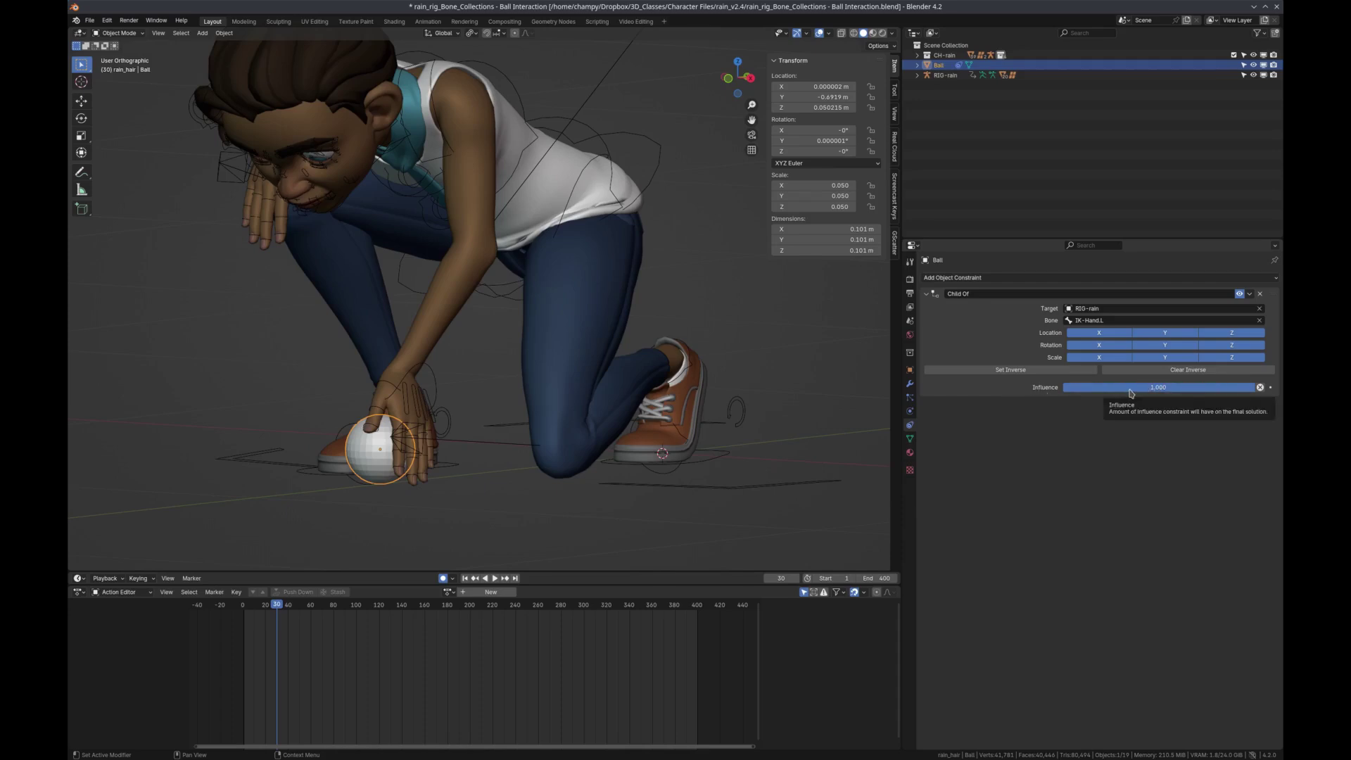
click(1269, 388)
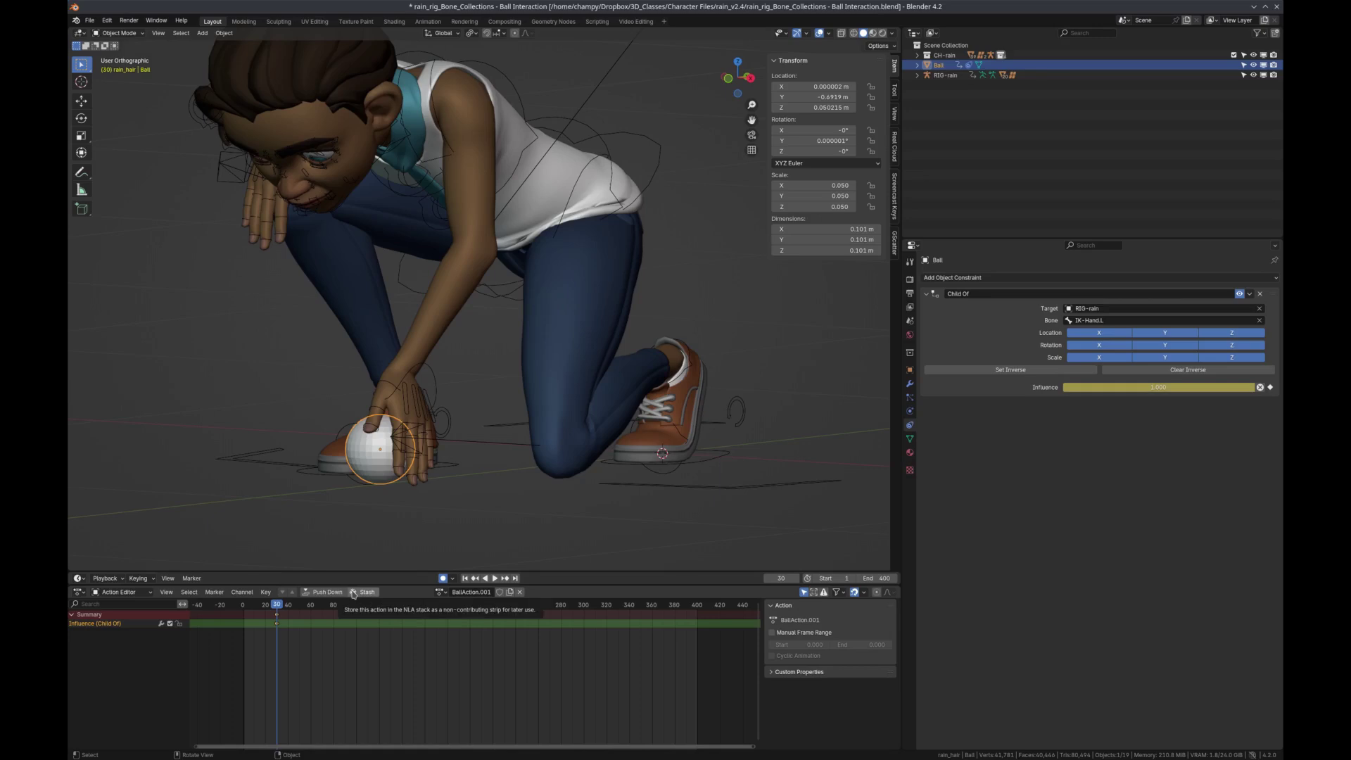
key(Left)
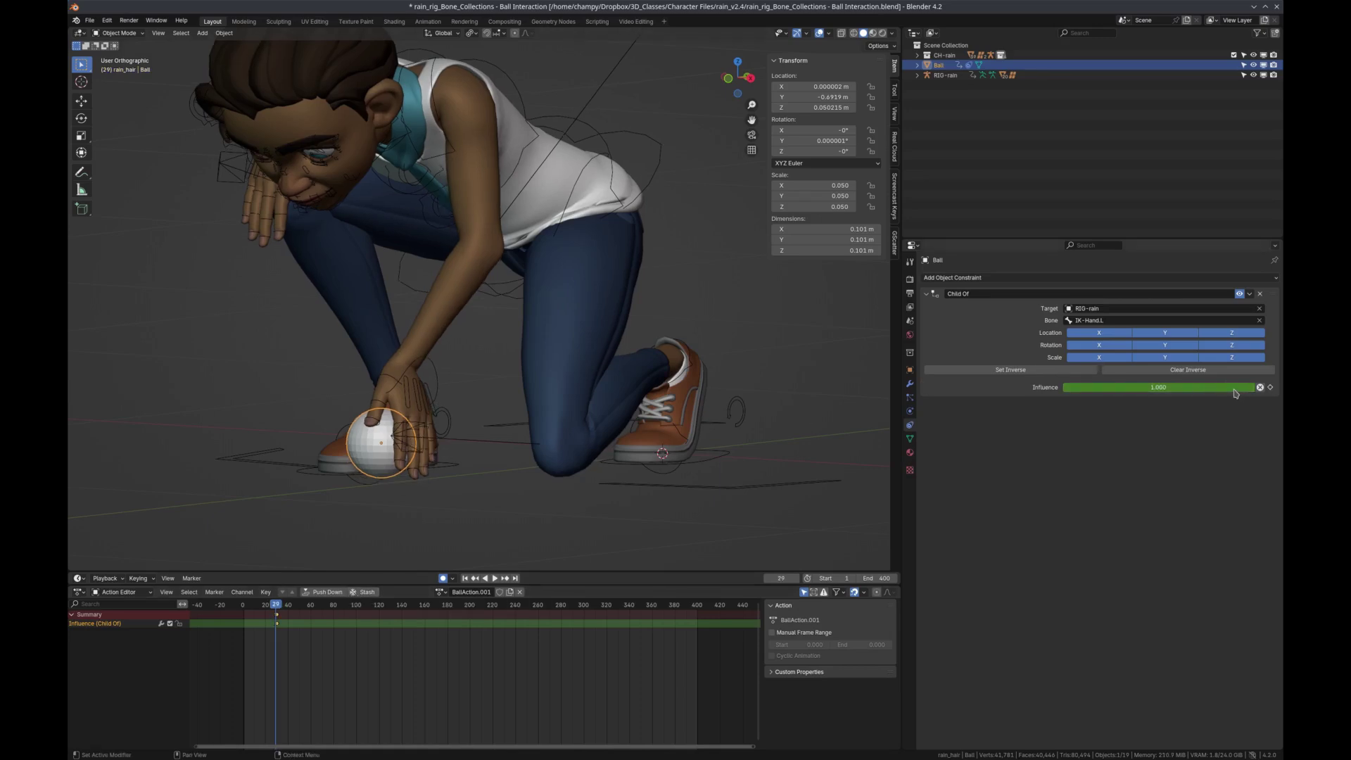
drag(1235, 392, 1061, 388)
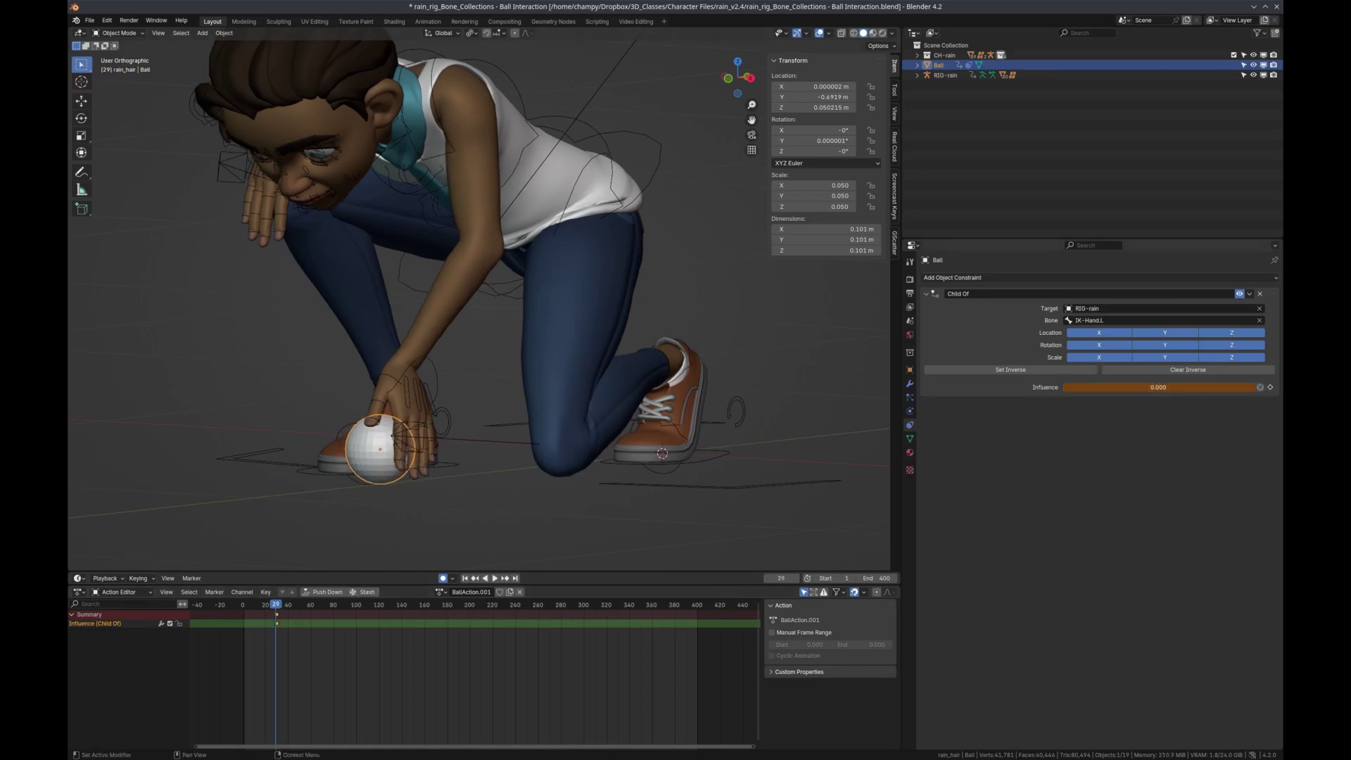
key(i)
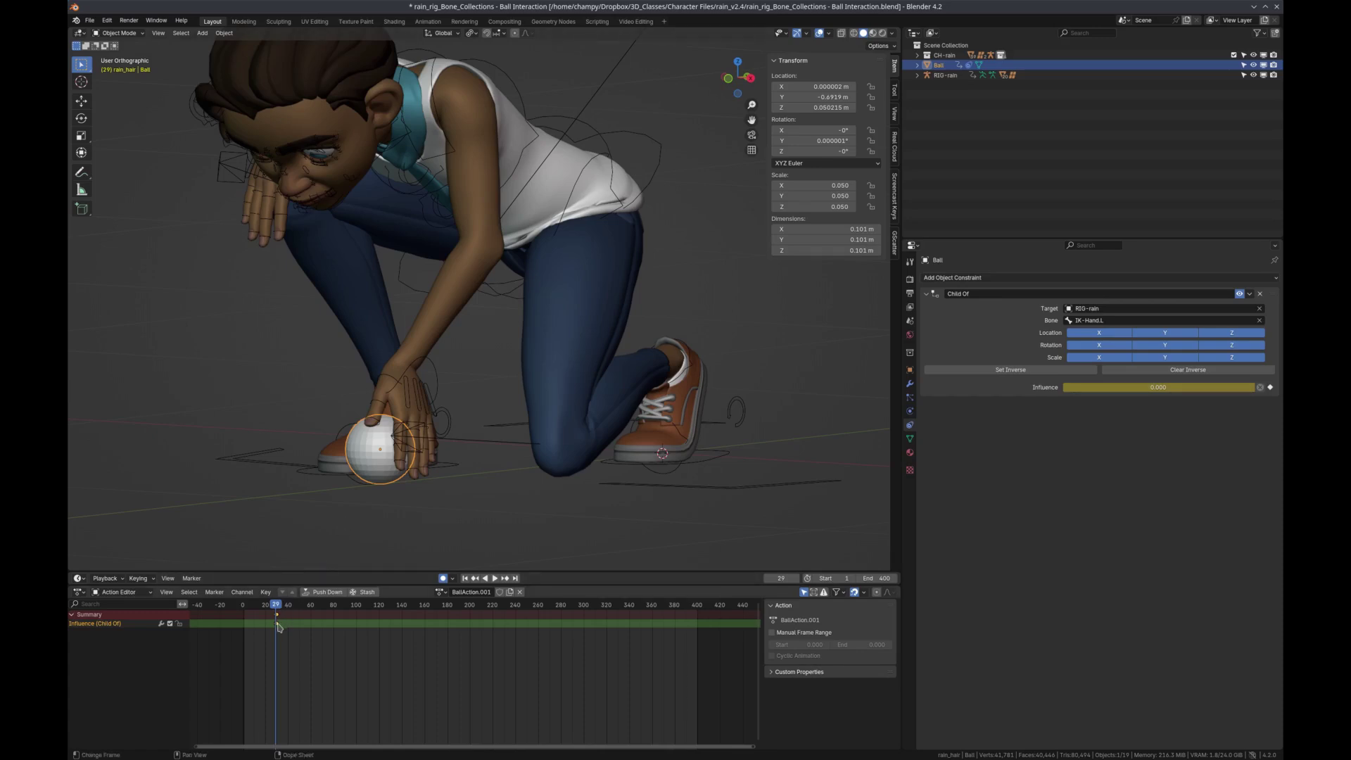
Scrub the timeline forward to frame 80, with the ball riding in her left hand
drag(267, 605, 331, 605)
scroll(362, 530, down, 4)
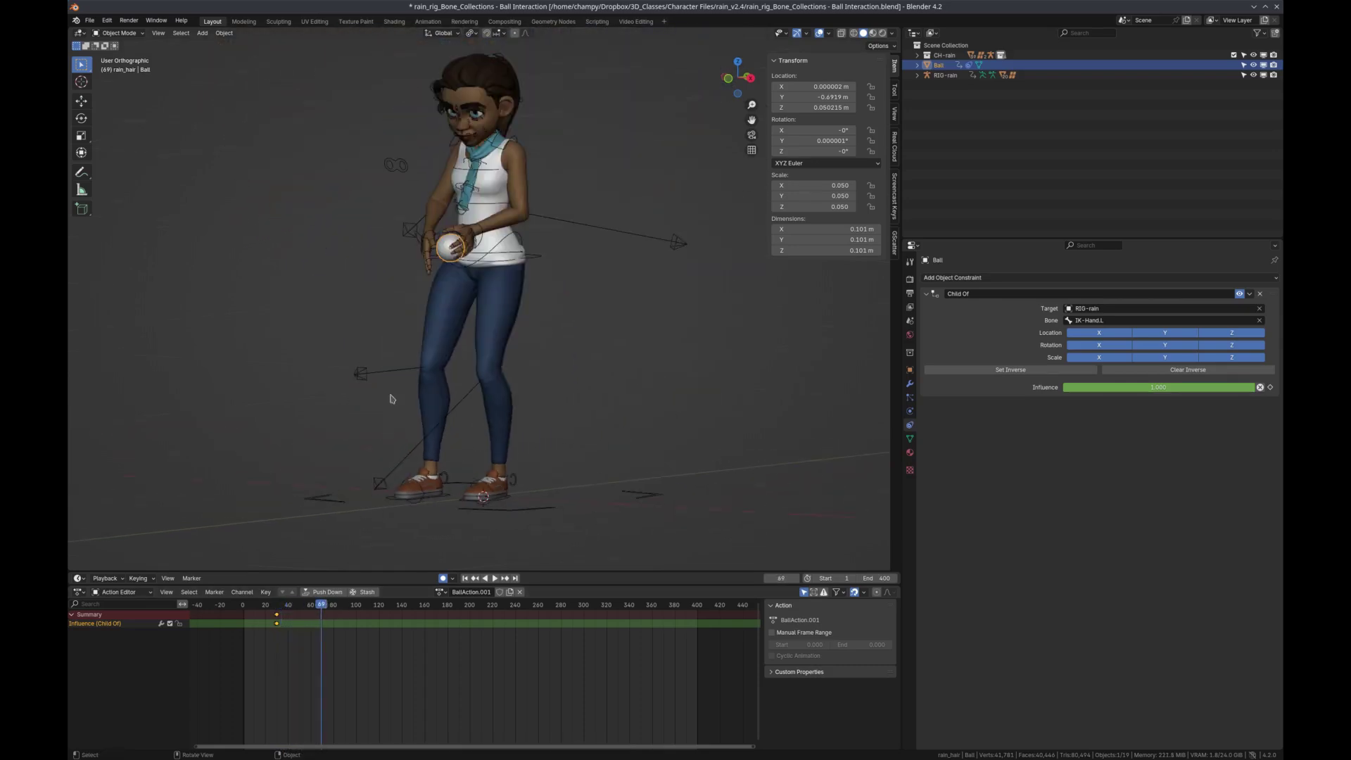
drag(321, 610, 335, 607)
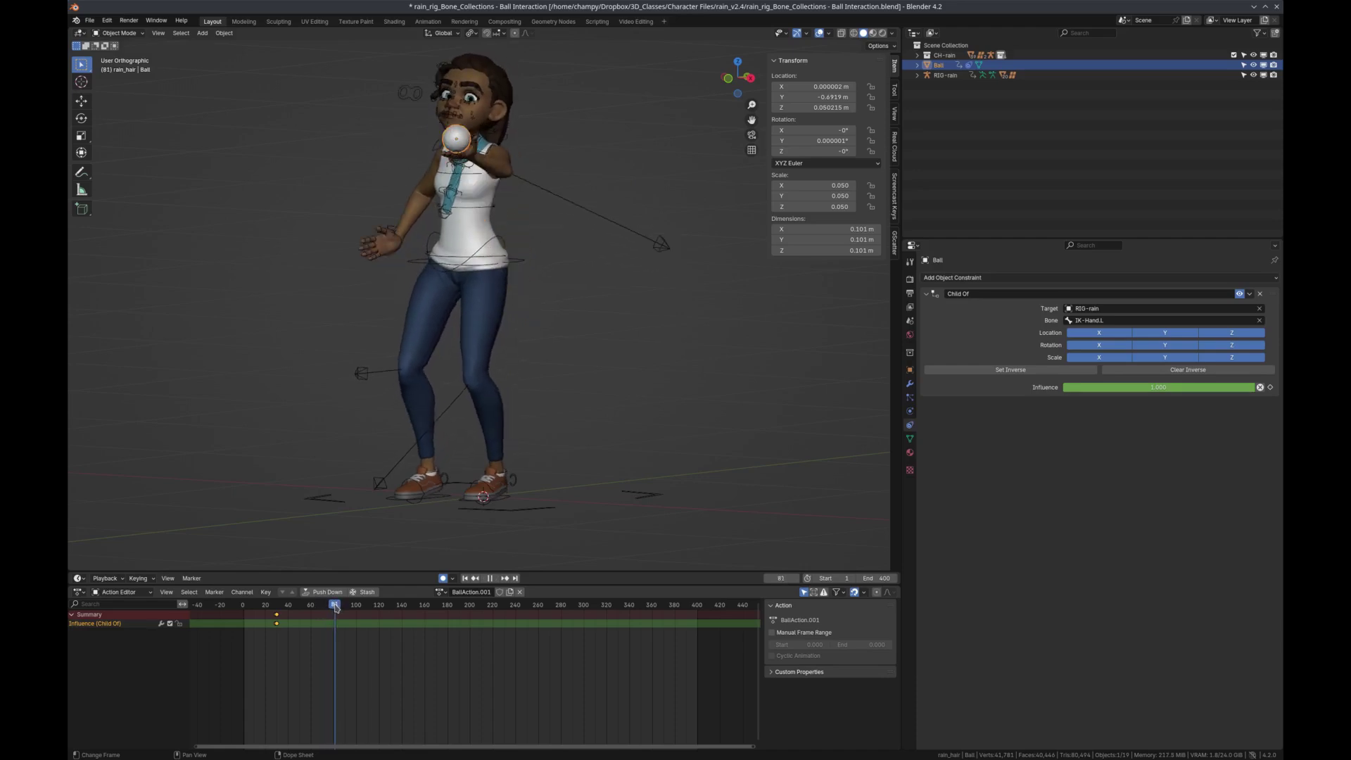
drag(336, 607, 335, 607)
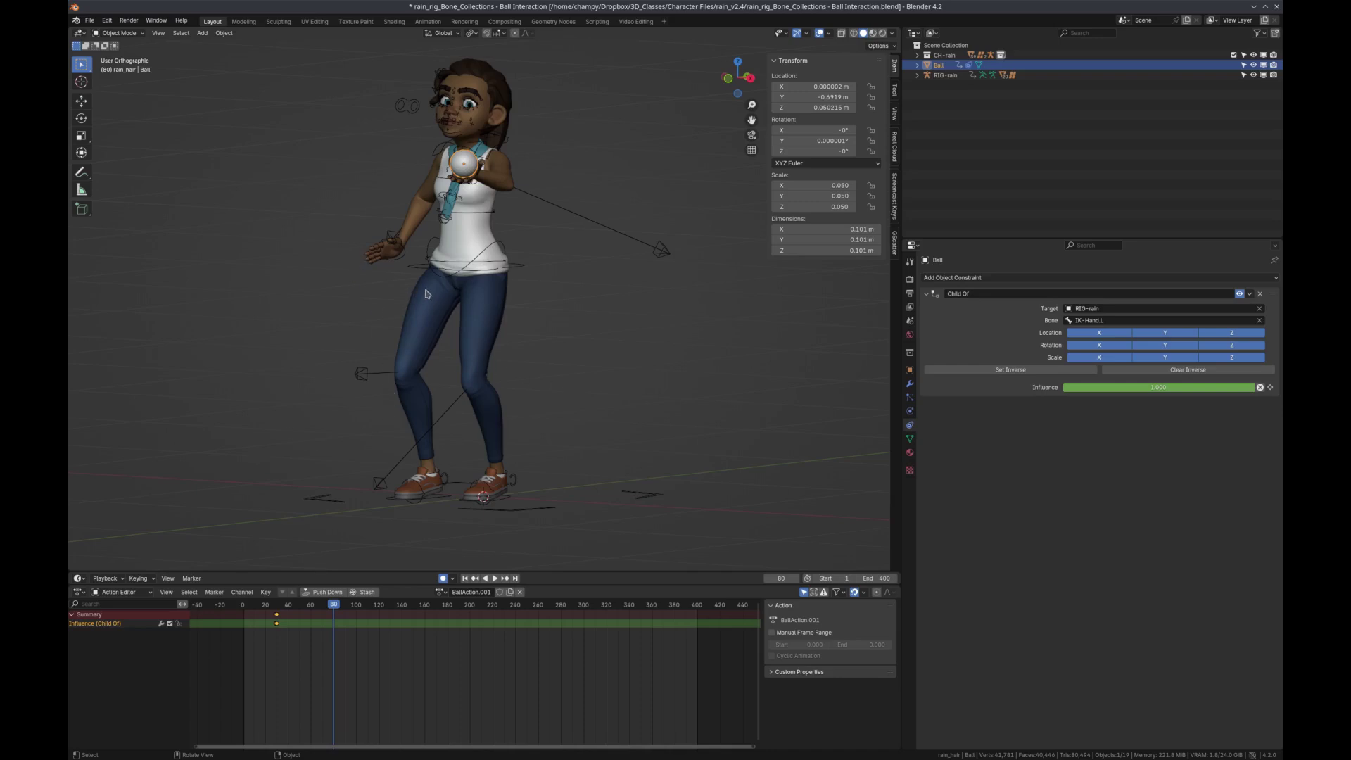
Look up 'bake' in F3 search, then locate Bake Action under Object > Animation
key(F3)
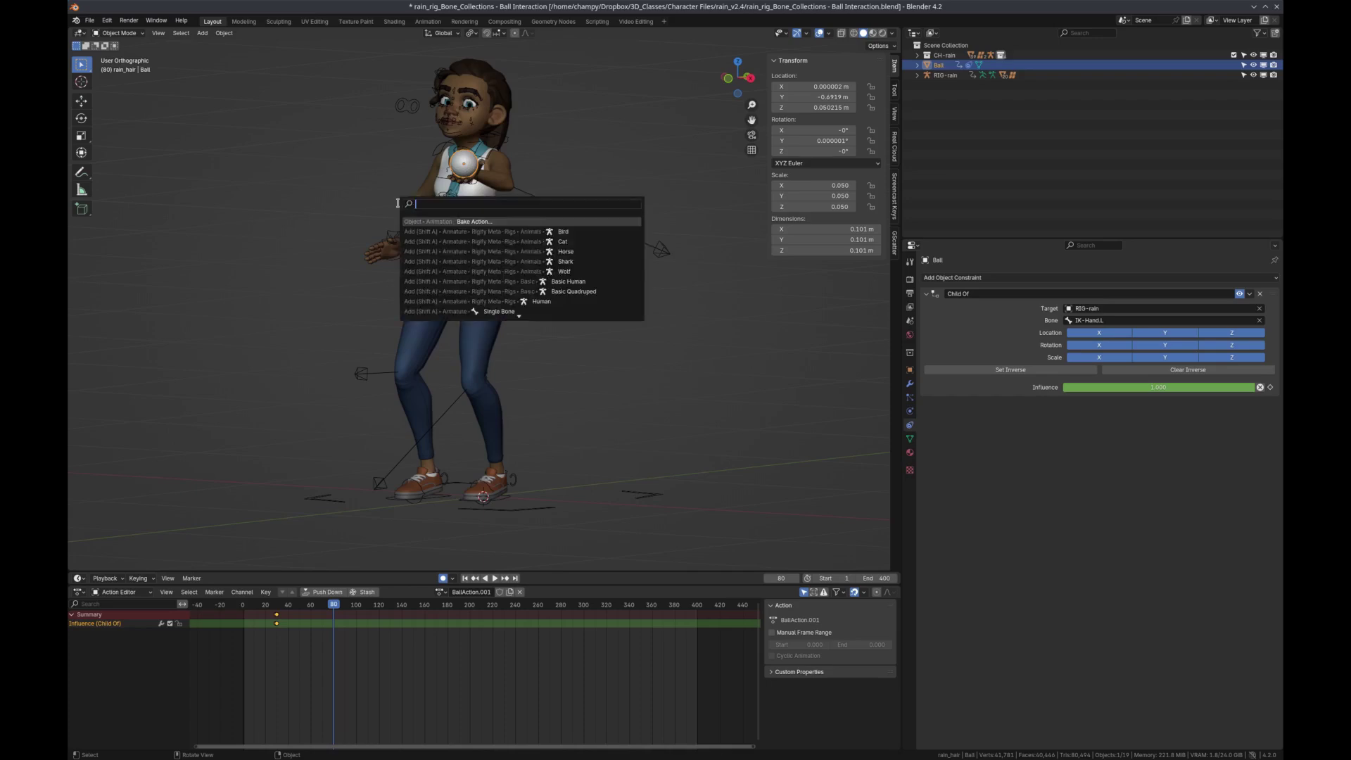
text(bake)
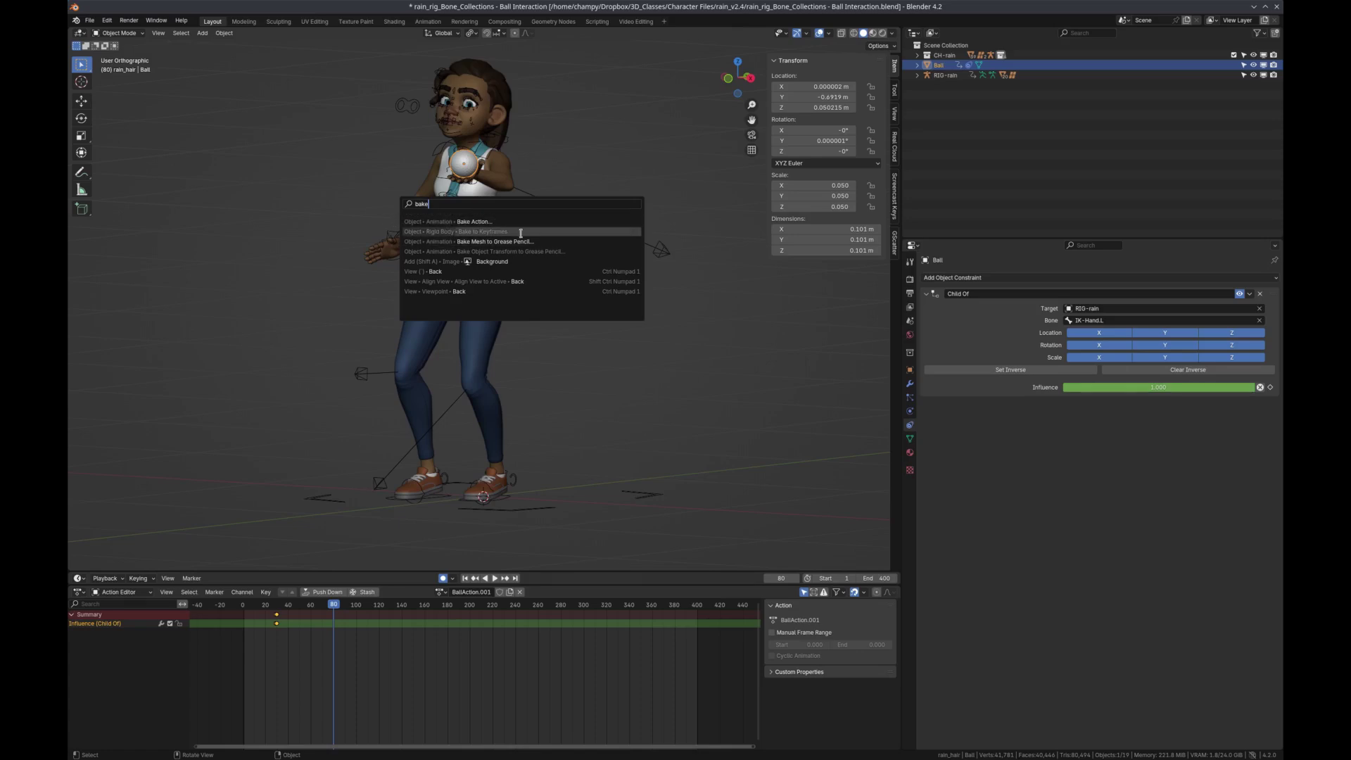
click(223, 33)
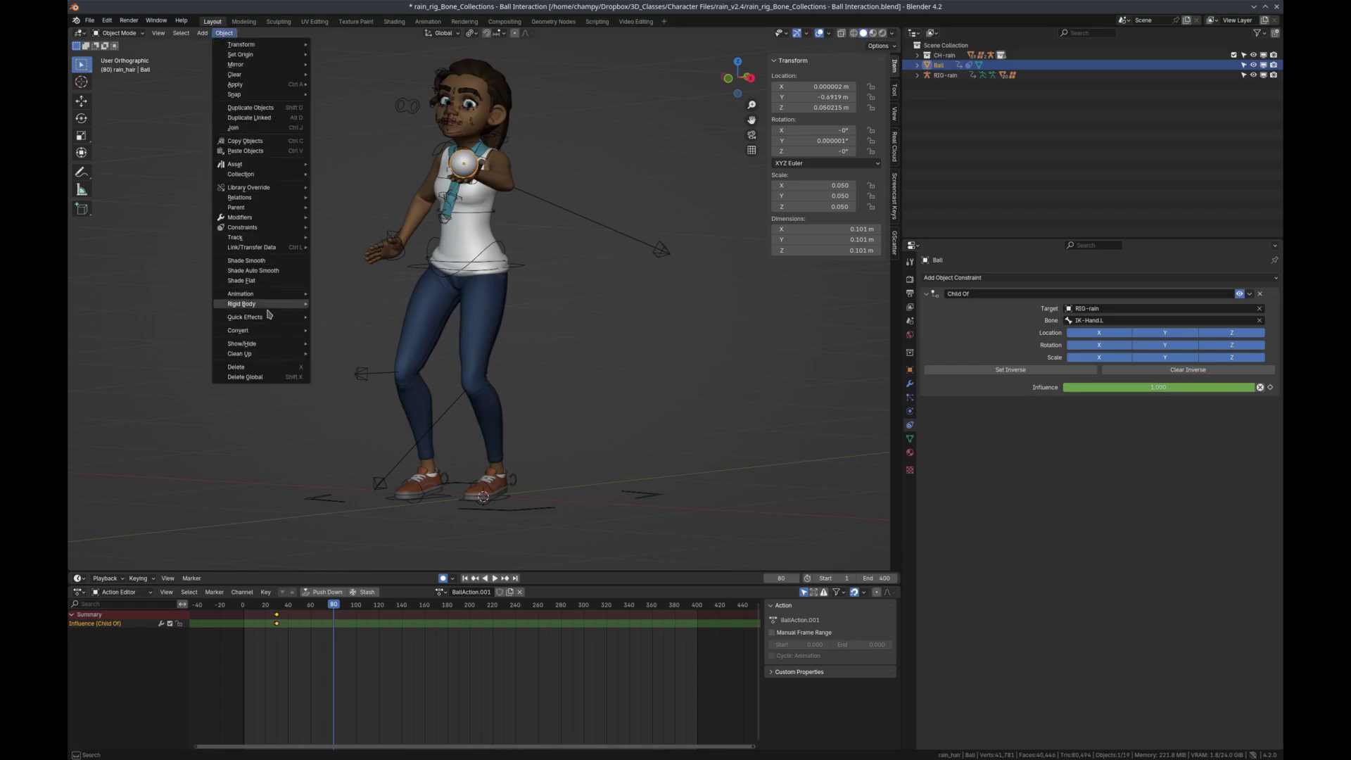
mouse_move(269, 295)
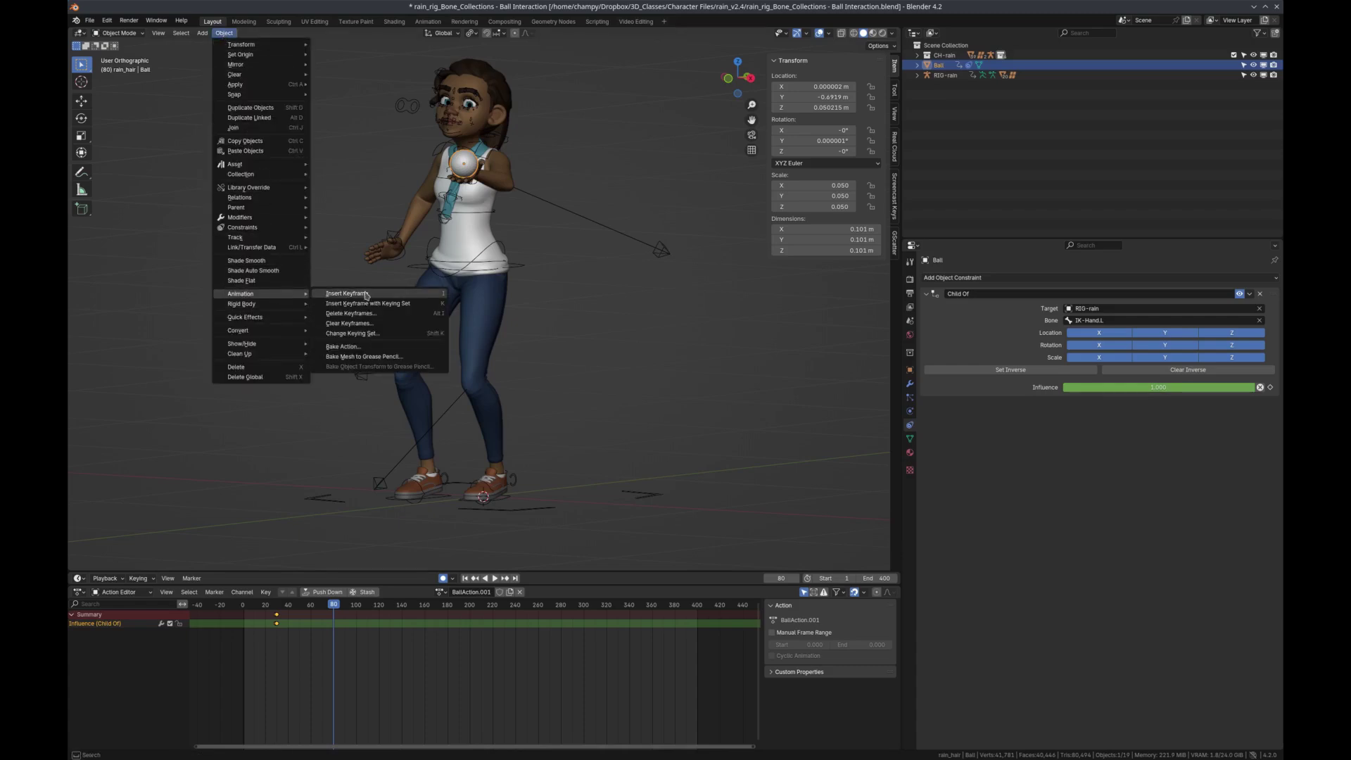
Bake the ball from frame 30 to 80 with Visual Keying and Clear Constraints enabled
click(353, 348)
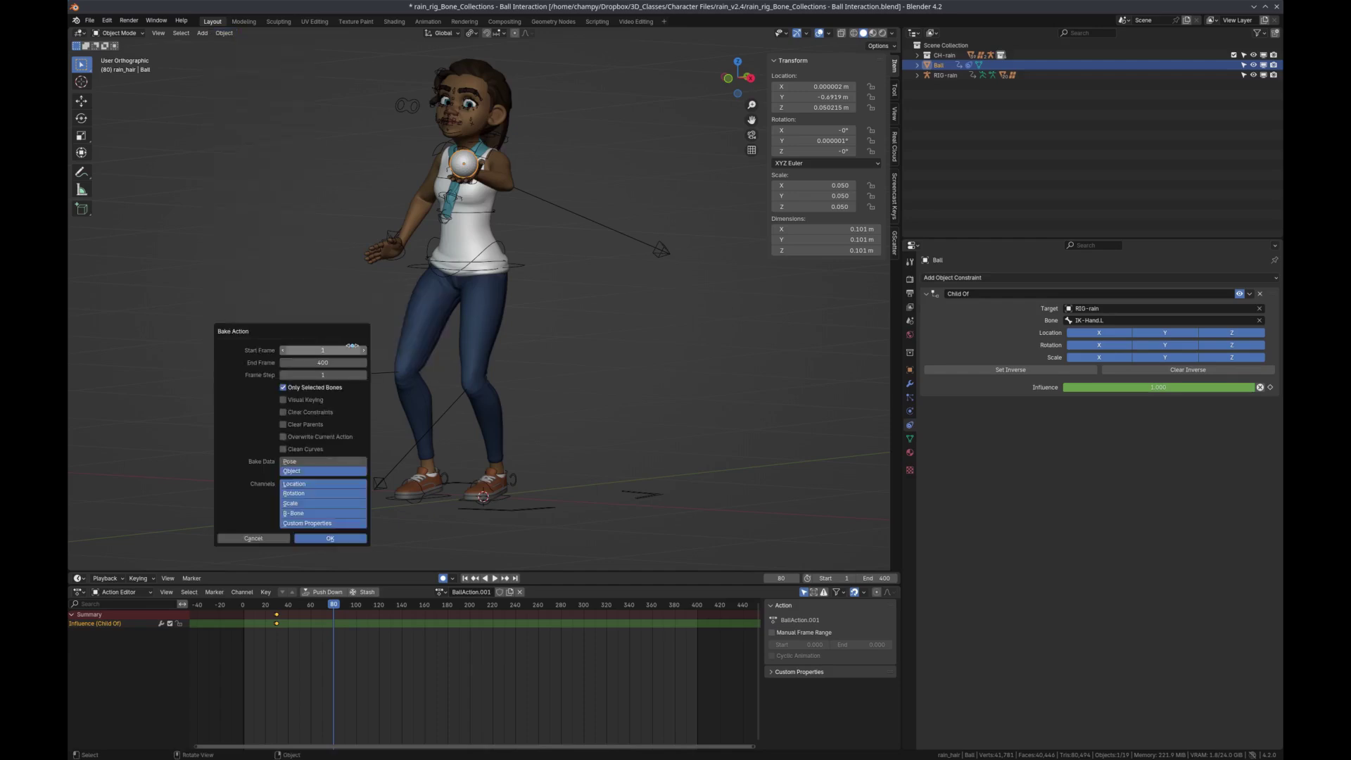
drag(268, 333, 612, 157)
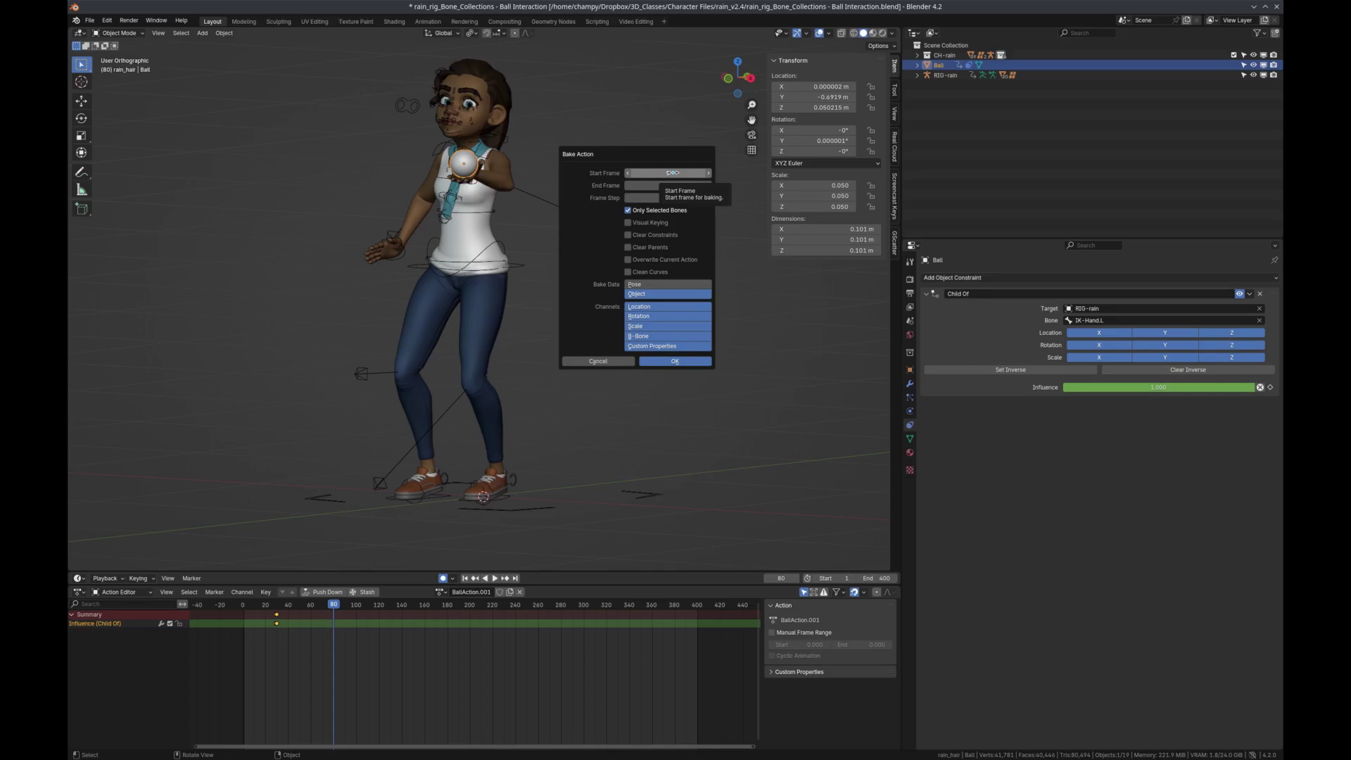
click(672, 172)
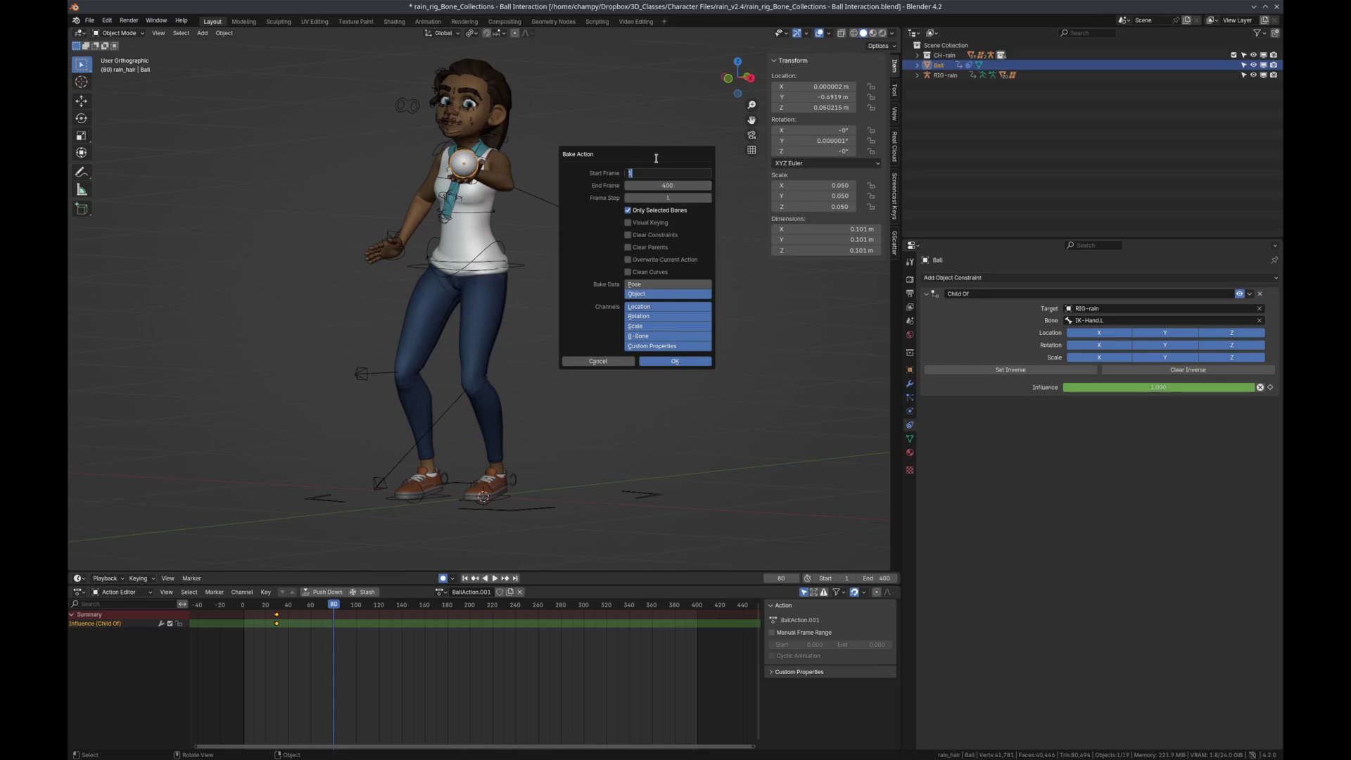
text(30)
click(667, 184)
key(Return)
click(628, 224)
click(642, 236)
click(674, 361)
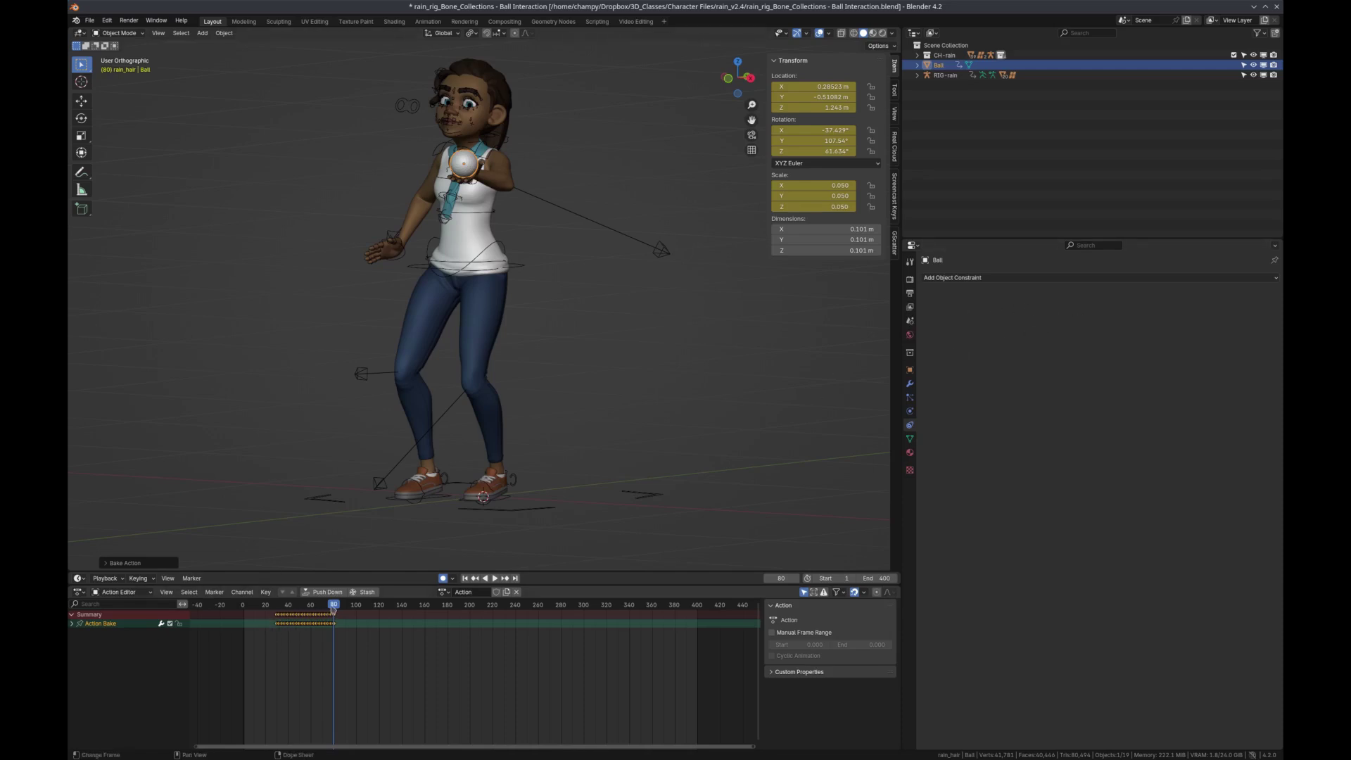
drag(332, 605, 273, 610)
Play the baked toss from frame 80 and stop on frame 110 with the ball midair
key(g)
right_click(284, 614)
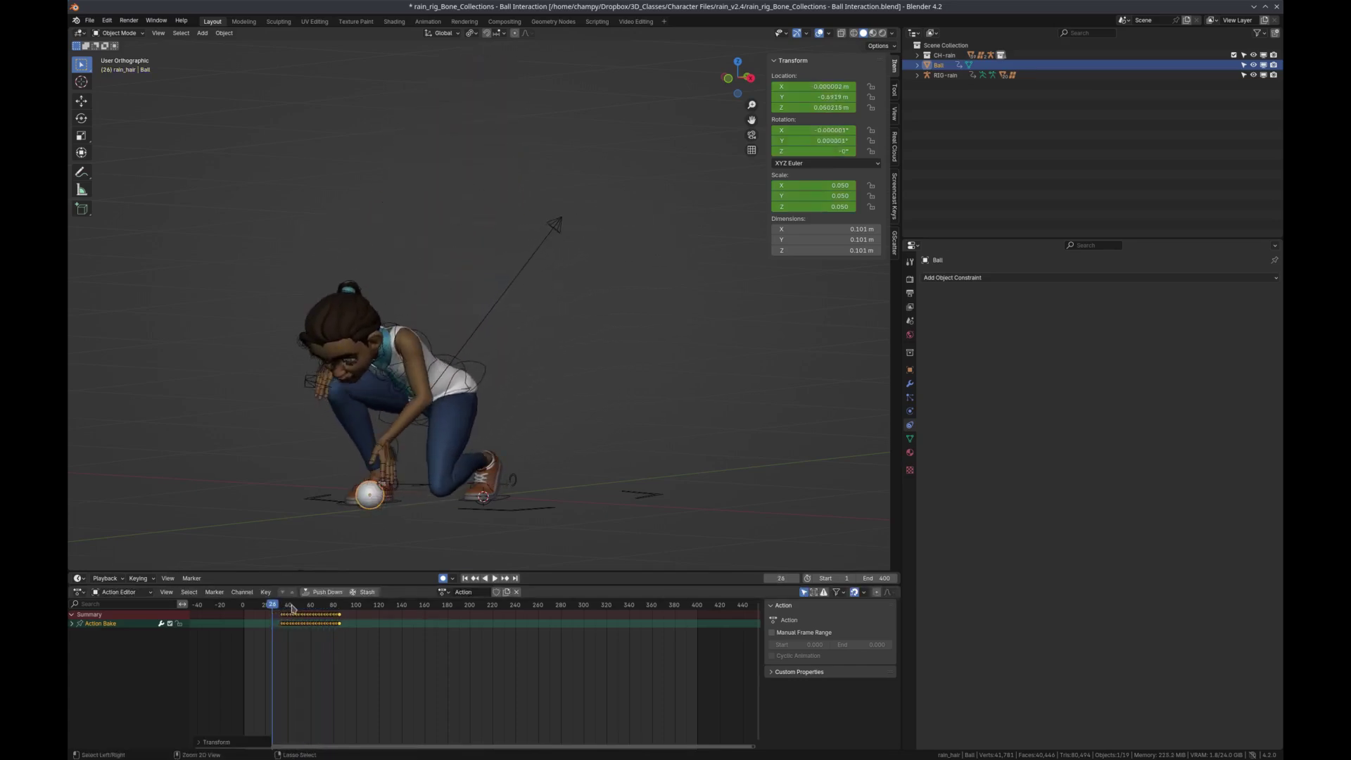
key(space)
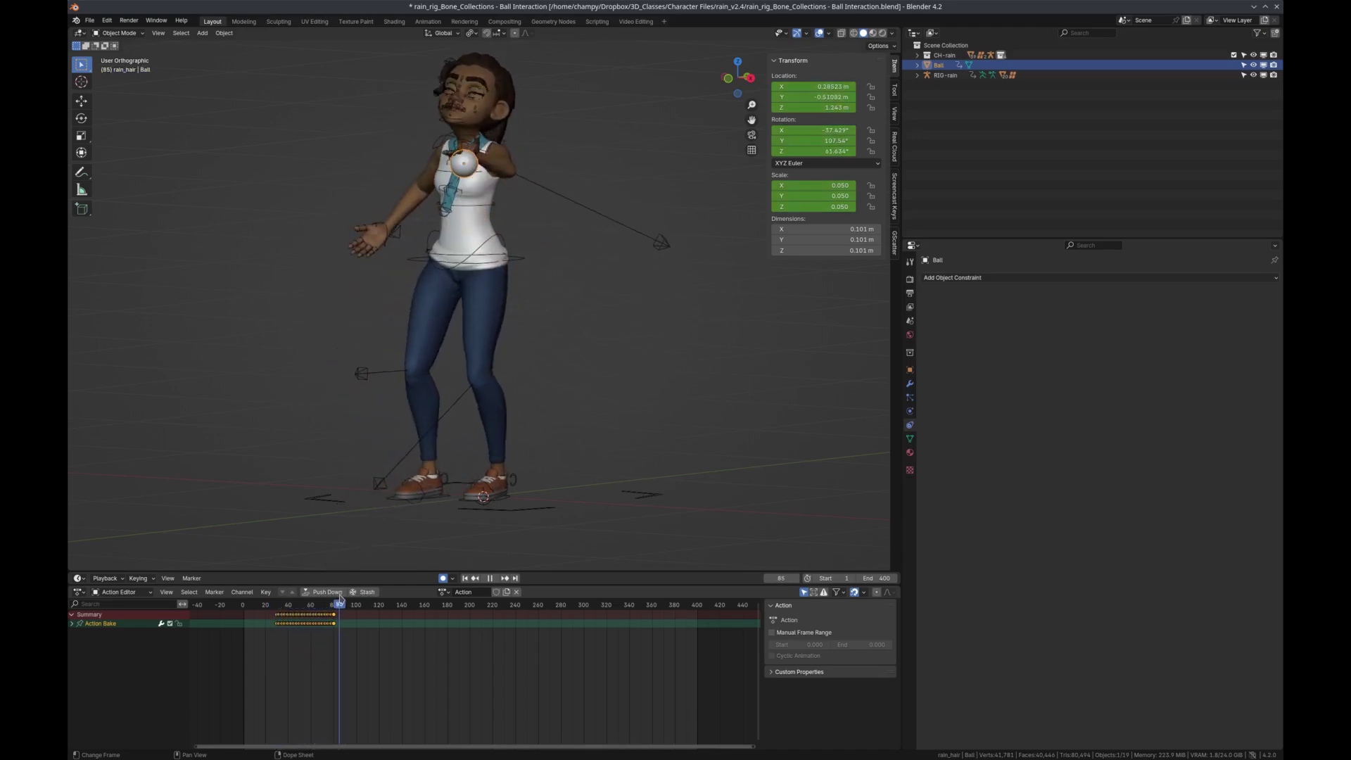
click(335, 603)
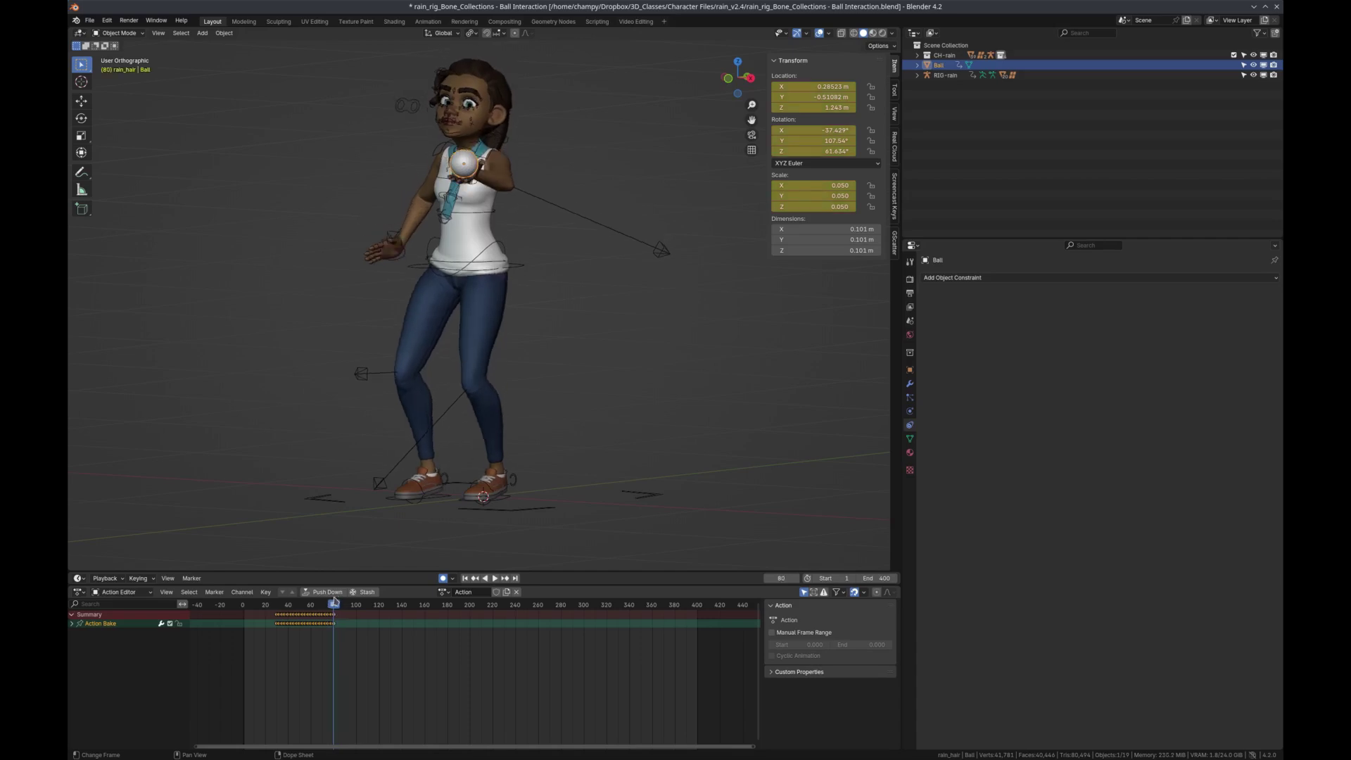
ctrl+middle_drag(492, 338, 521, 338)
scroll(542, 345, down, 3)
scroll(542, 345, up, 2)
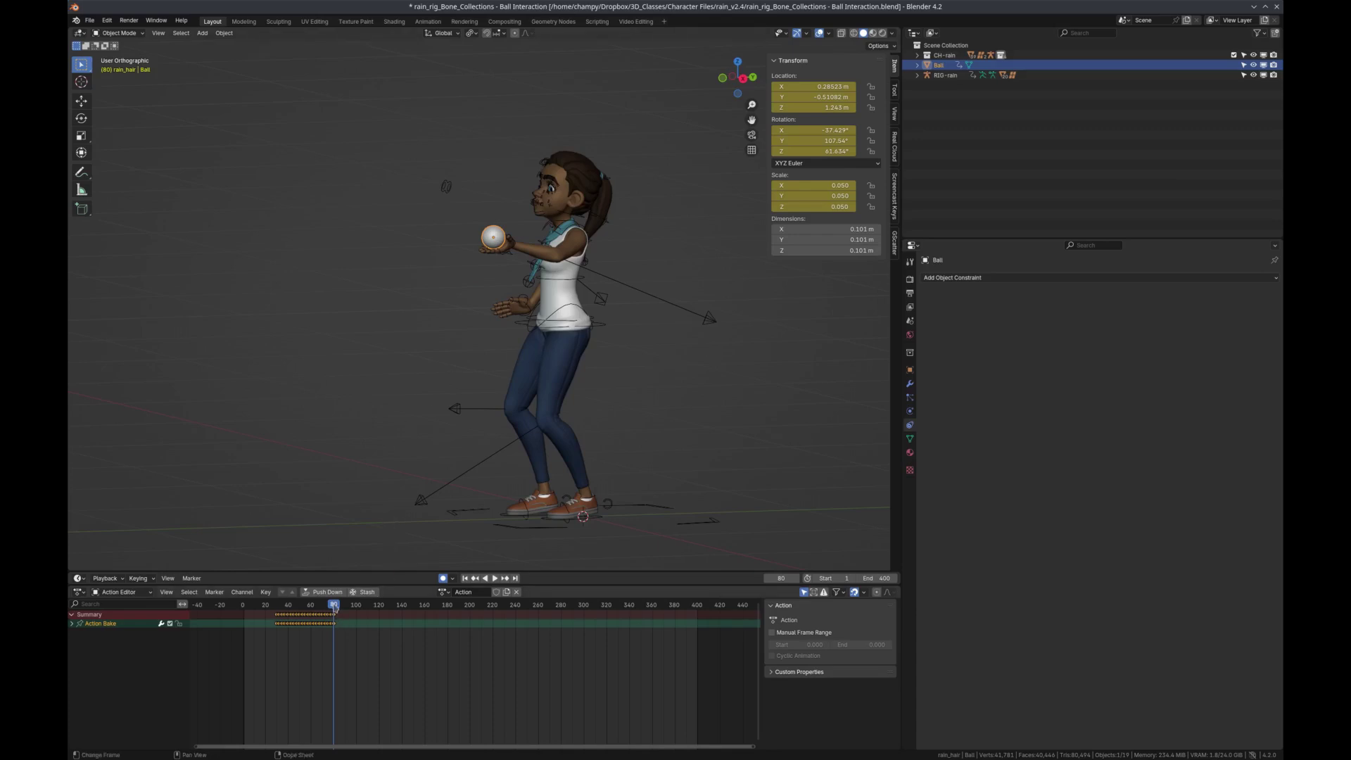
key(space)
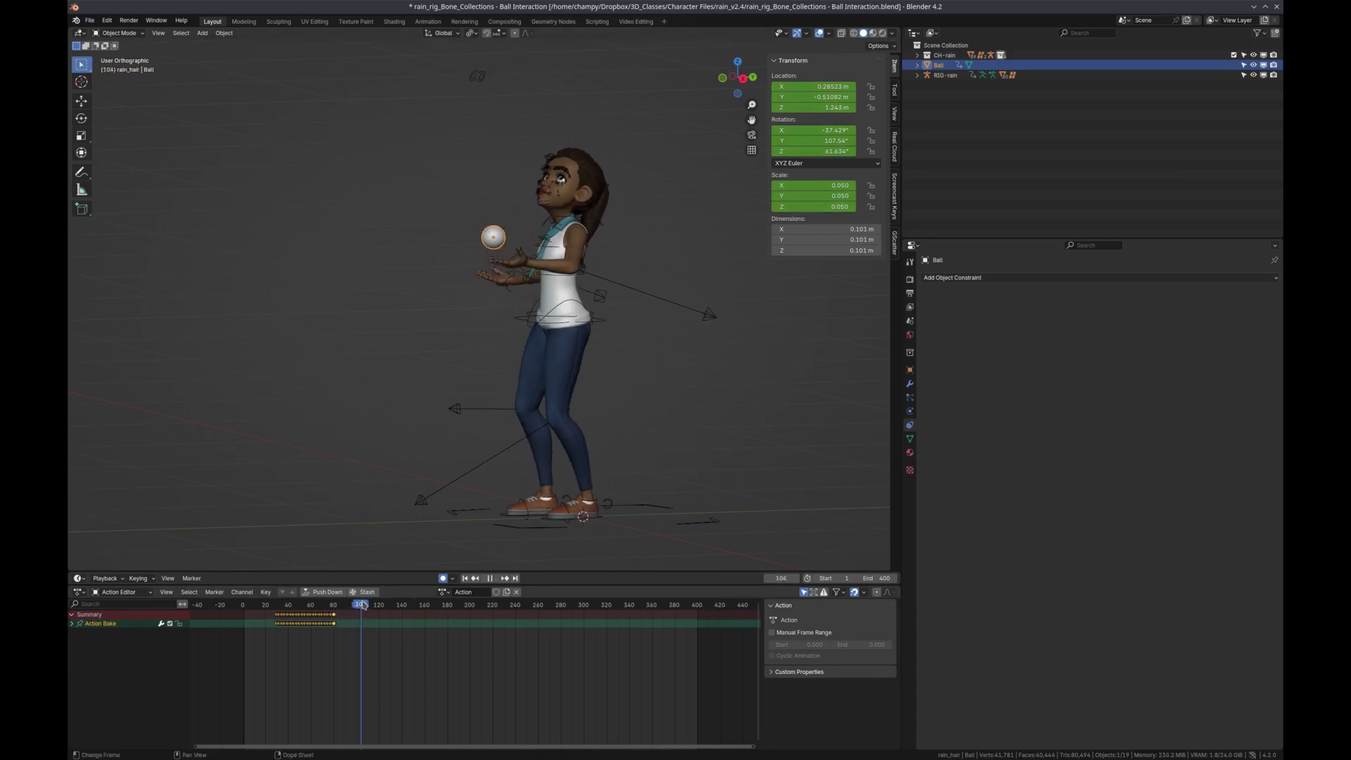
key(space)
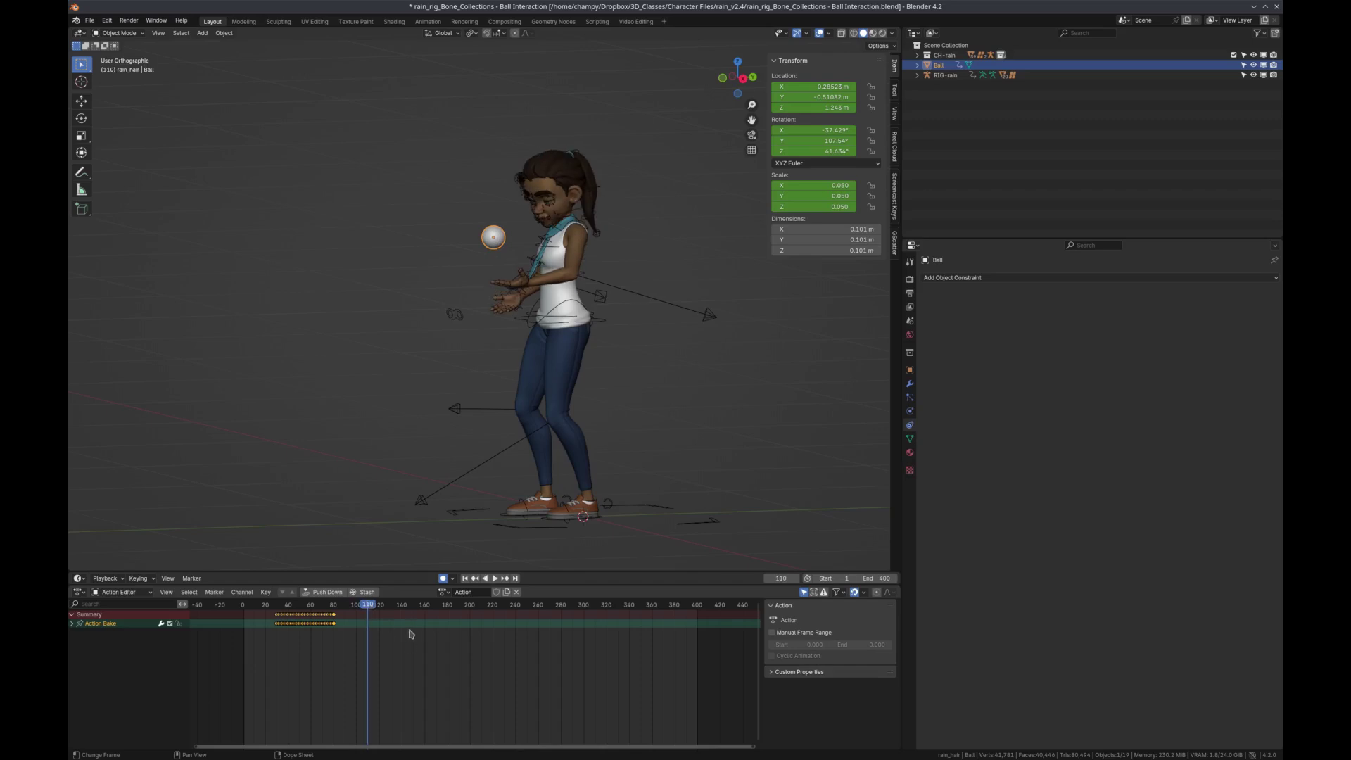
key(Right)
key(Right)
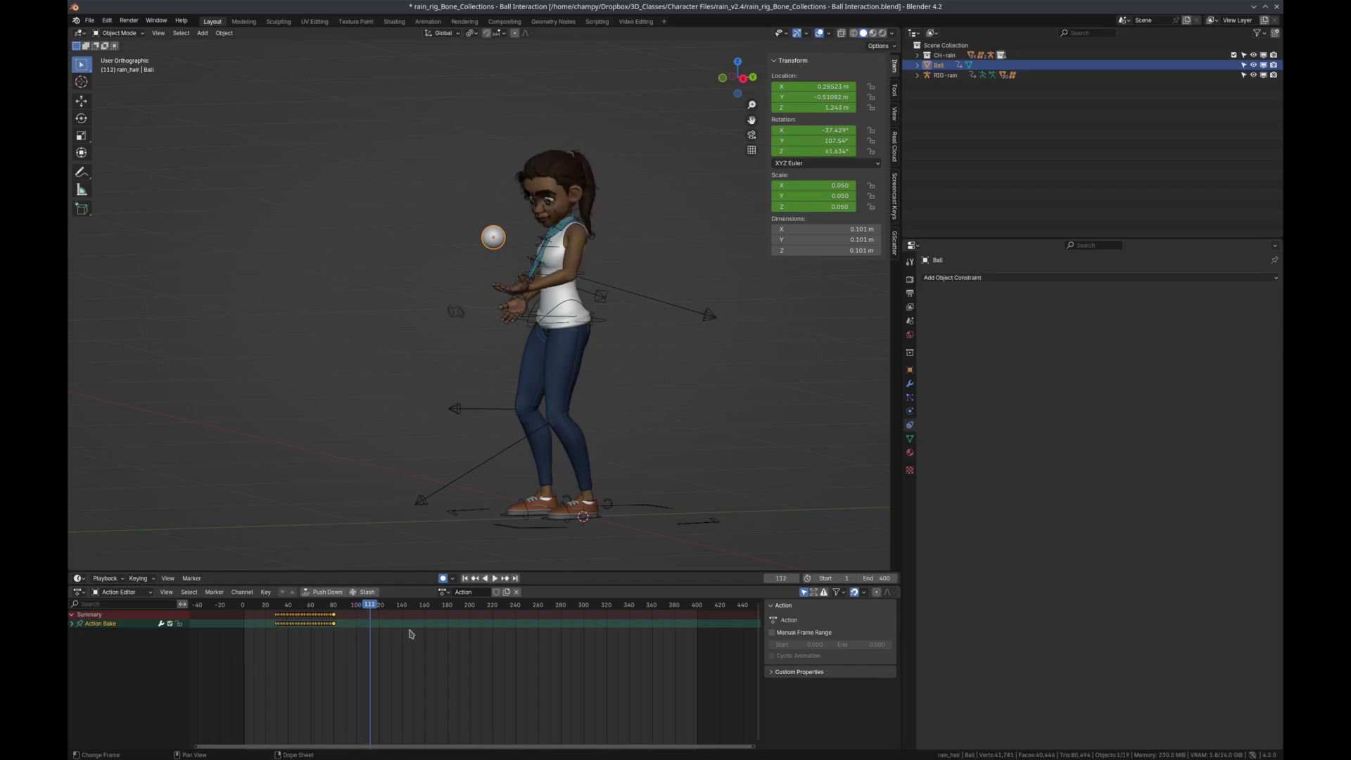
key(Left)
key(Left)
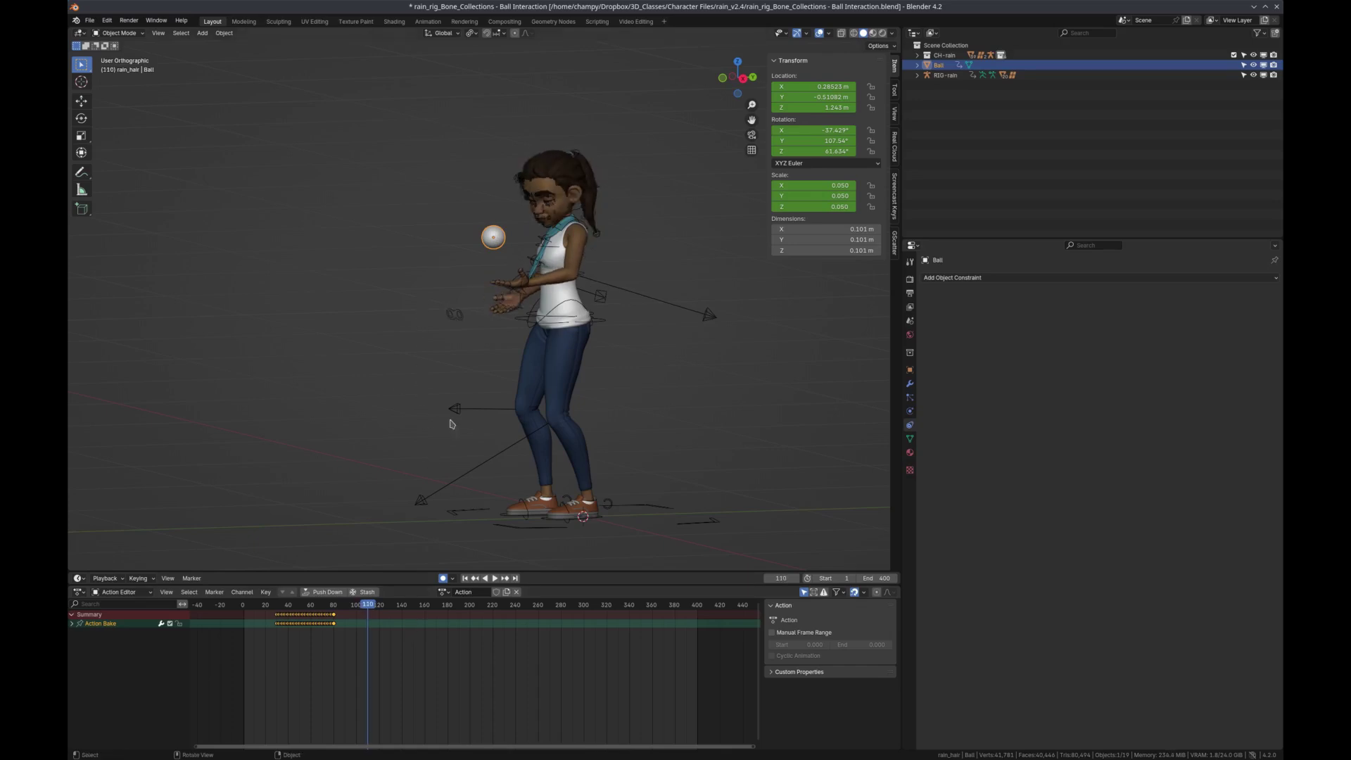
At frame 110, move the ball down into the open hand and adjust it along X
key(KP_3)
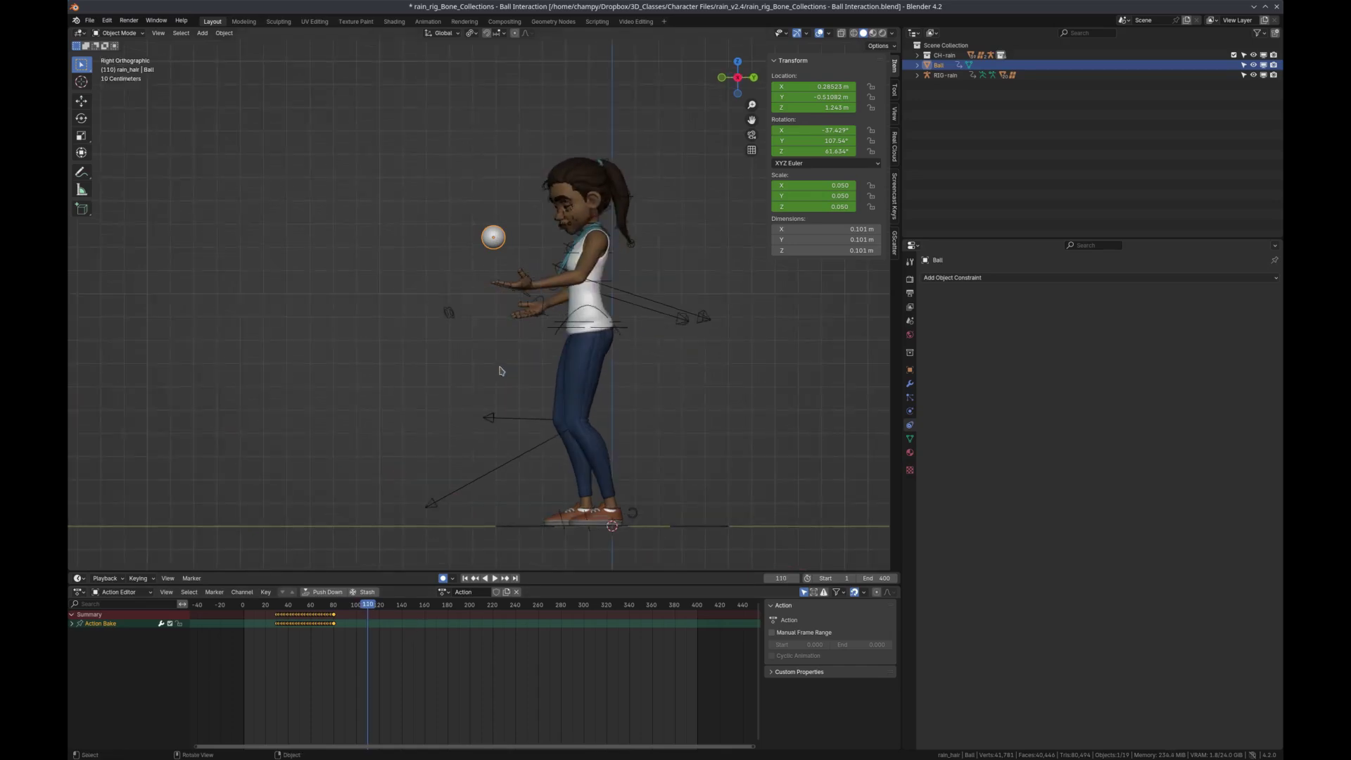
scroll(511, 288, up, 6)
key(g)
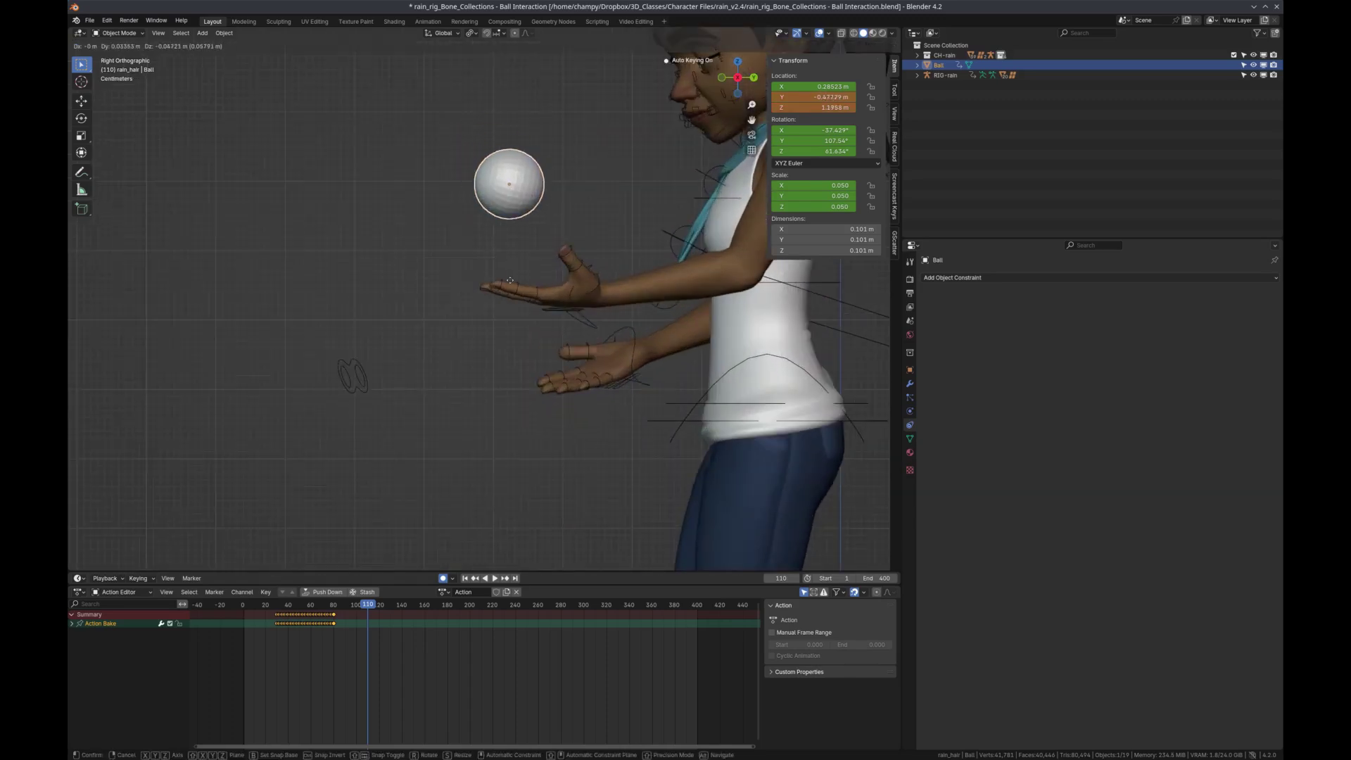
click(540, 352)
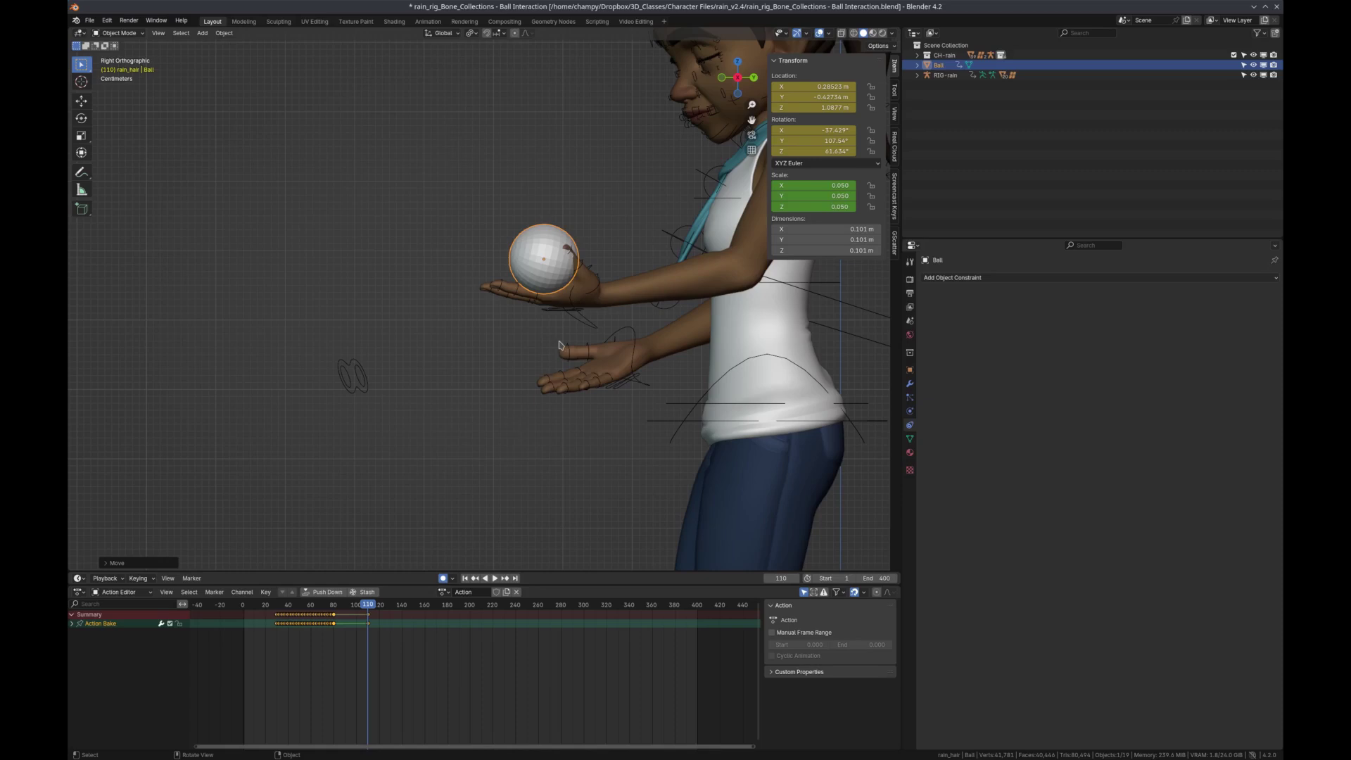
key(KP_1)
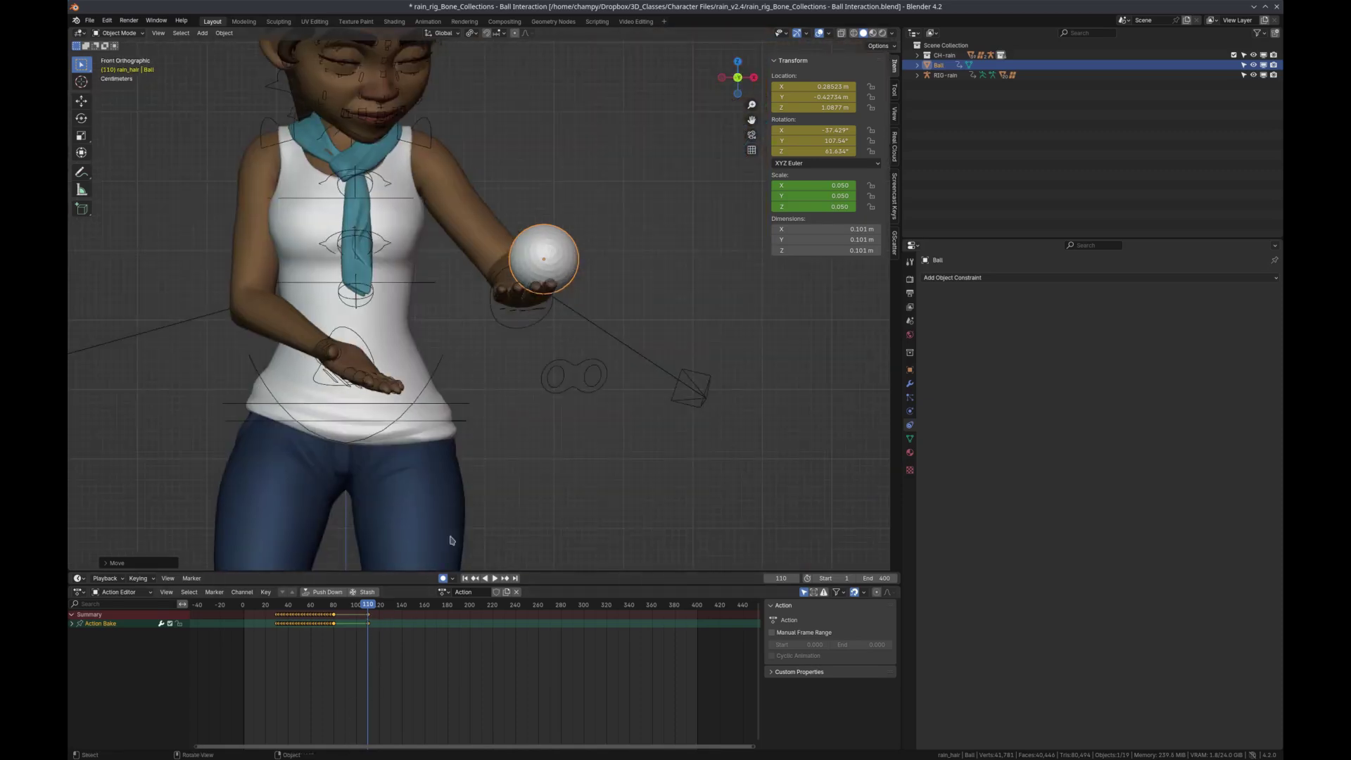
key(g)
key(x)
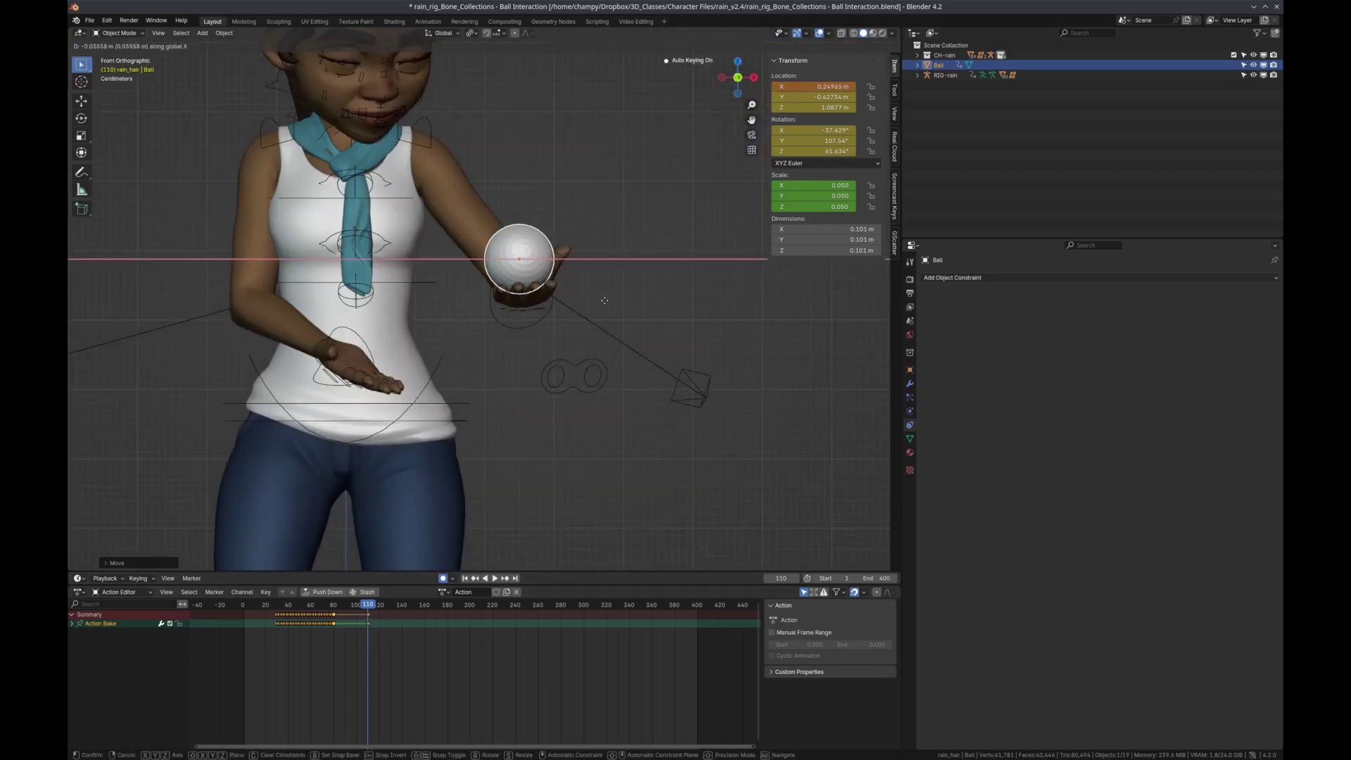
click(606, 299)
Check the ball's fit in the palm from side and front views, then play back the toss
key(KP_3)
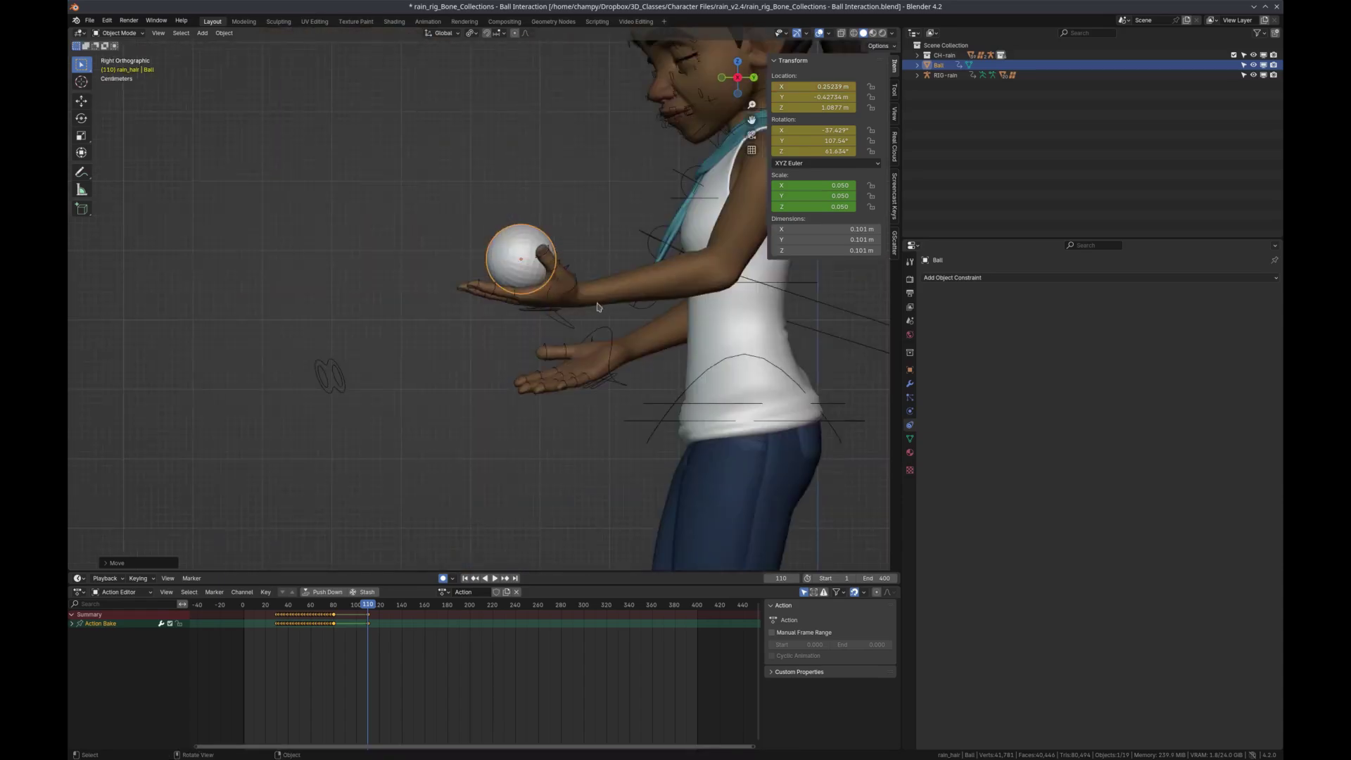
scroll(524, 265, up, 3)
middle_drag(525, 264, 563, 302)
scroll(627, 286, up, 2)
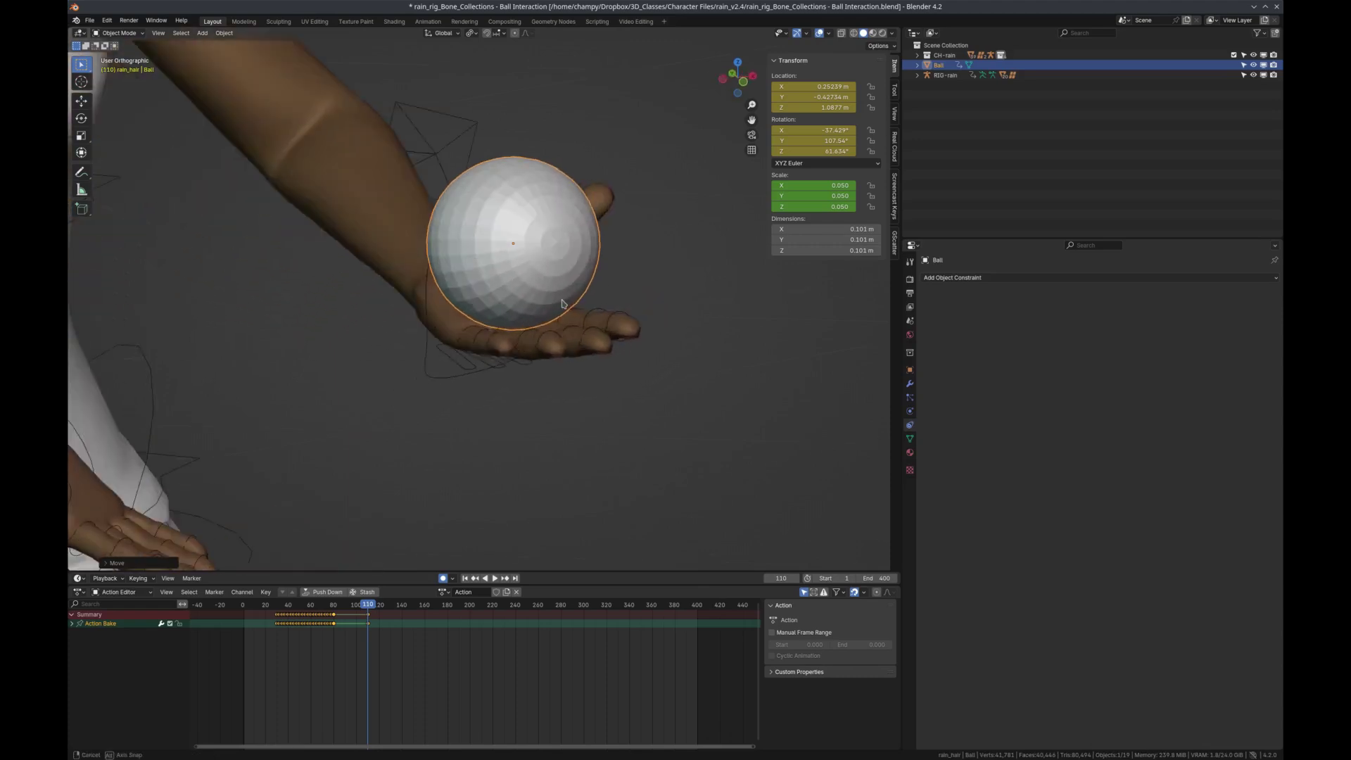
scroll(556, 304, up, 2)
key(KP_1)
key(KP_3)
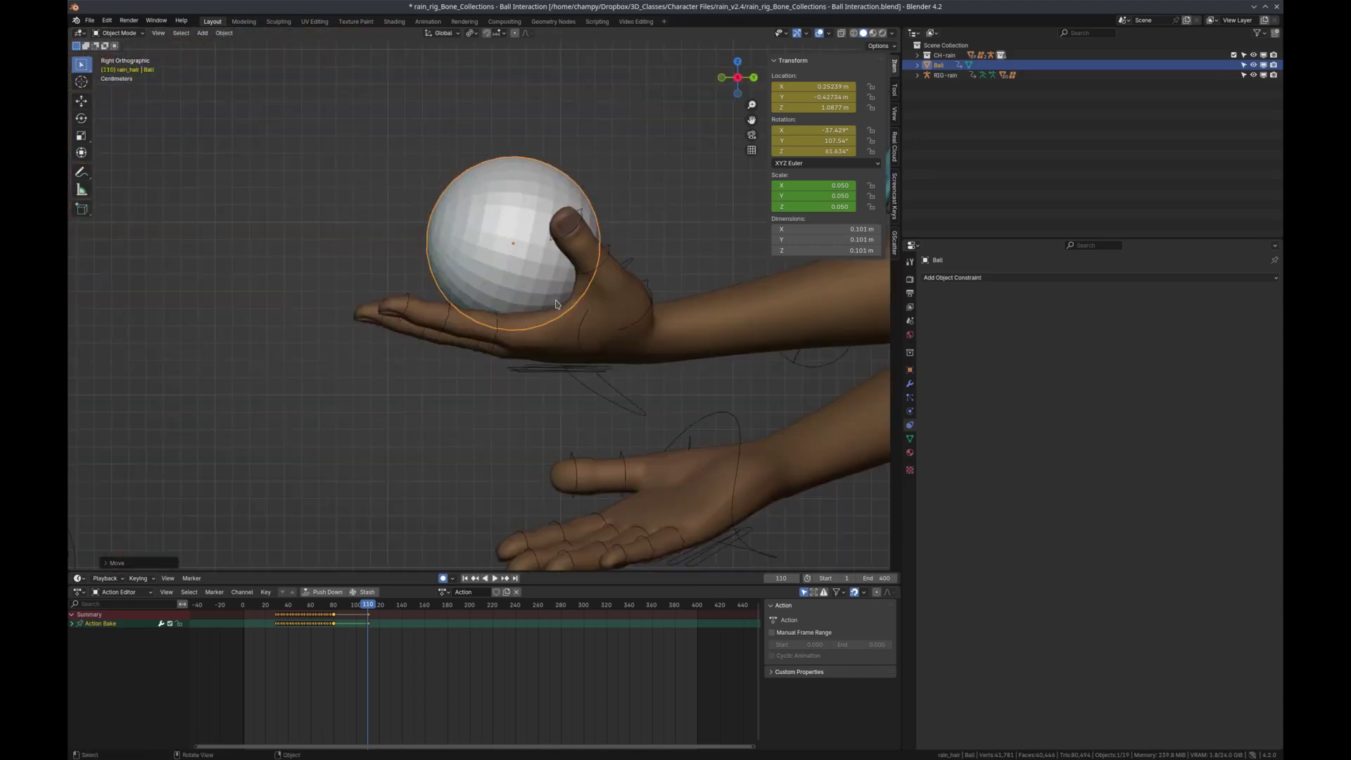
scroll(513, 399, down, 10)
scroll(588, 451, up, 3)
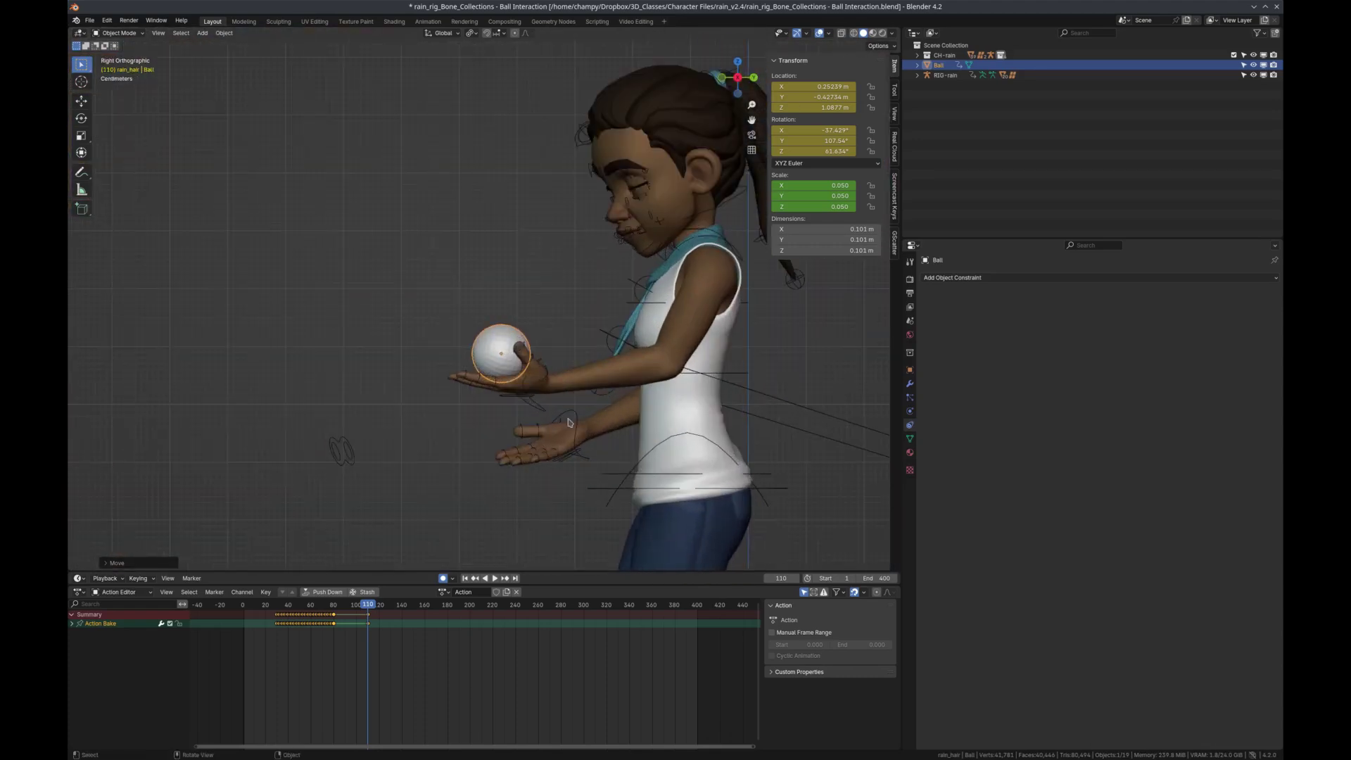
scroll(570, 437, down, 1)
scroll(557, 424, up, 4)
scroll(557, 424, down, 1)
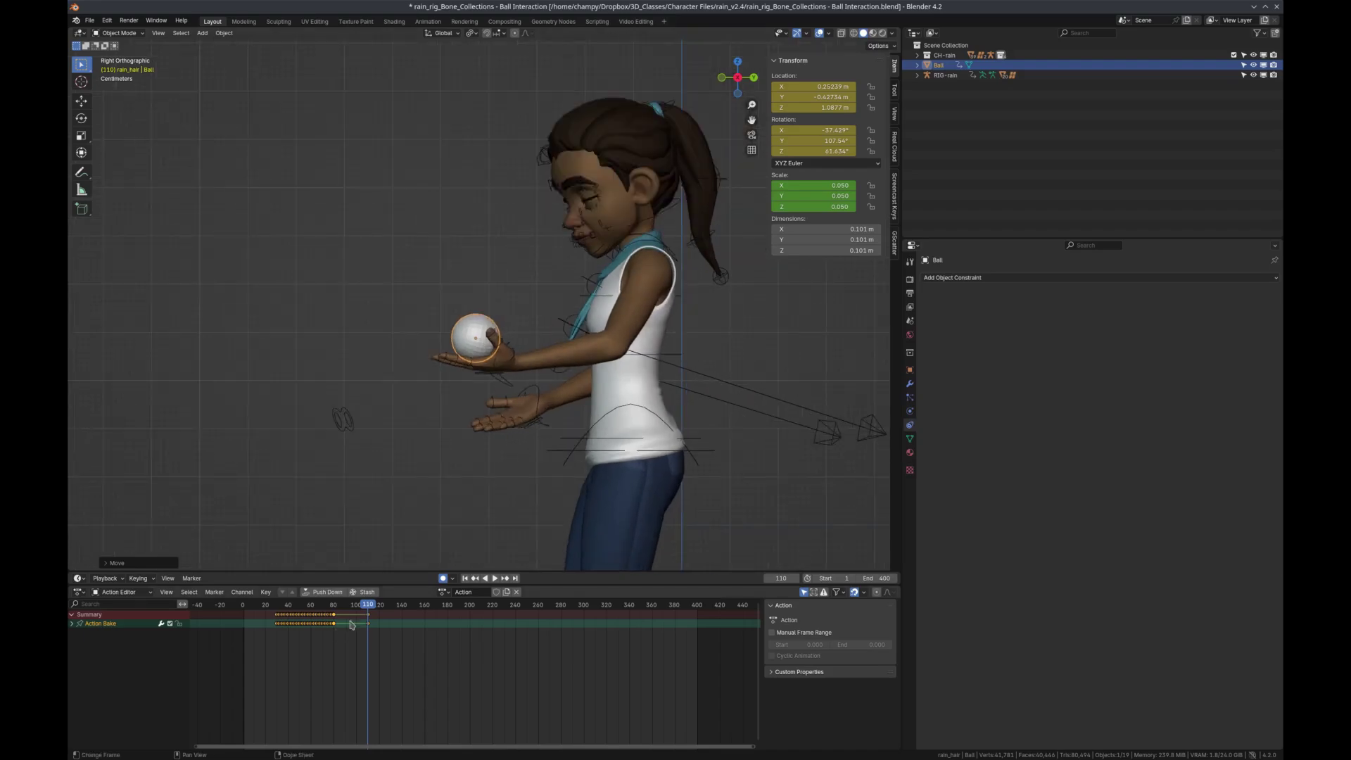
key(shift+ctrl+space)
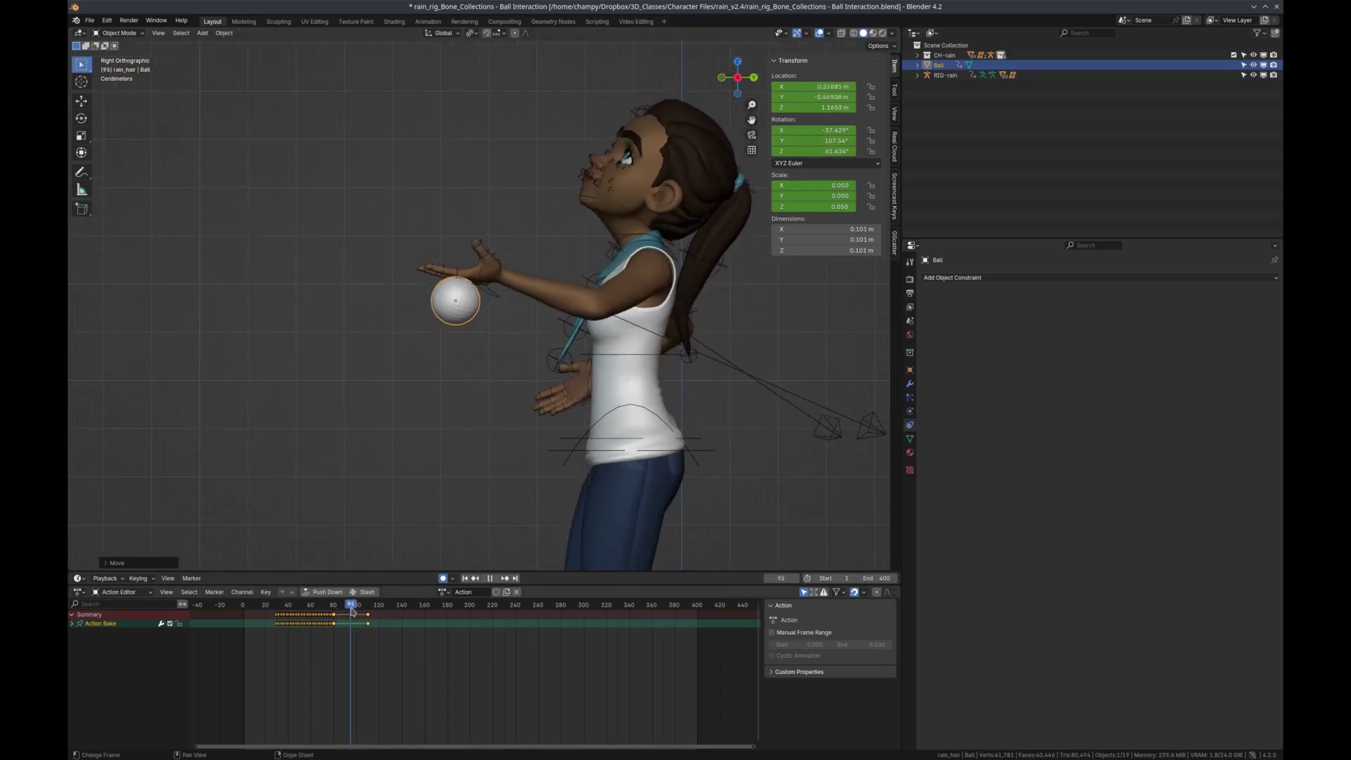
Stop playback and scrub through the toss to its peak at frame 96
key(space)
scroll(482, 422, down, 4)
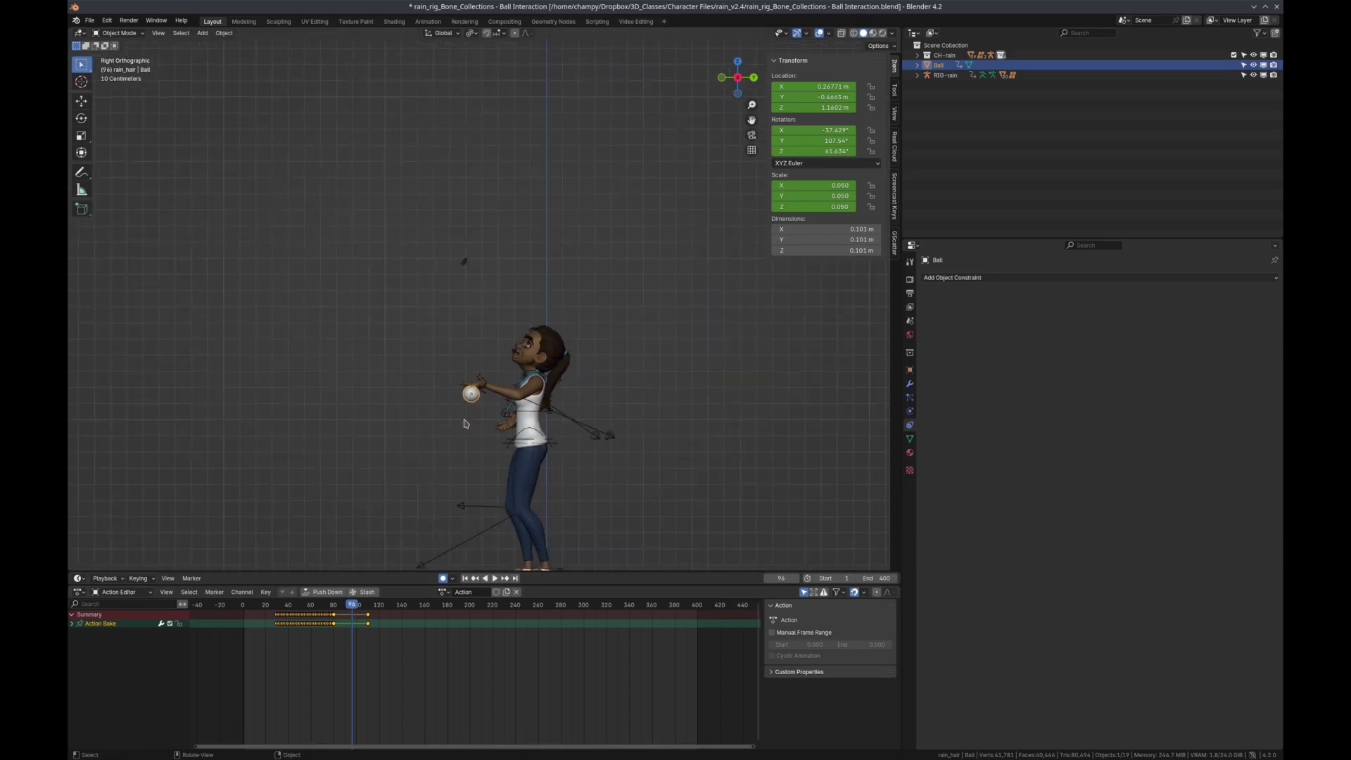
scroll(461, 426, up, 1)
scroll(356, 603, up, 2)
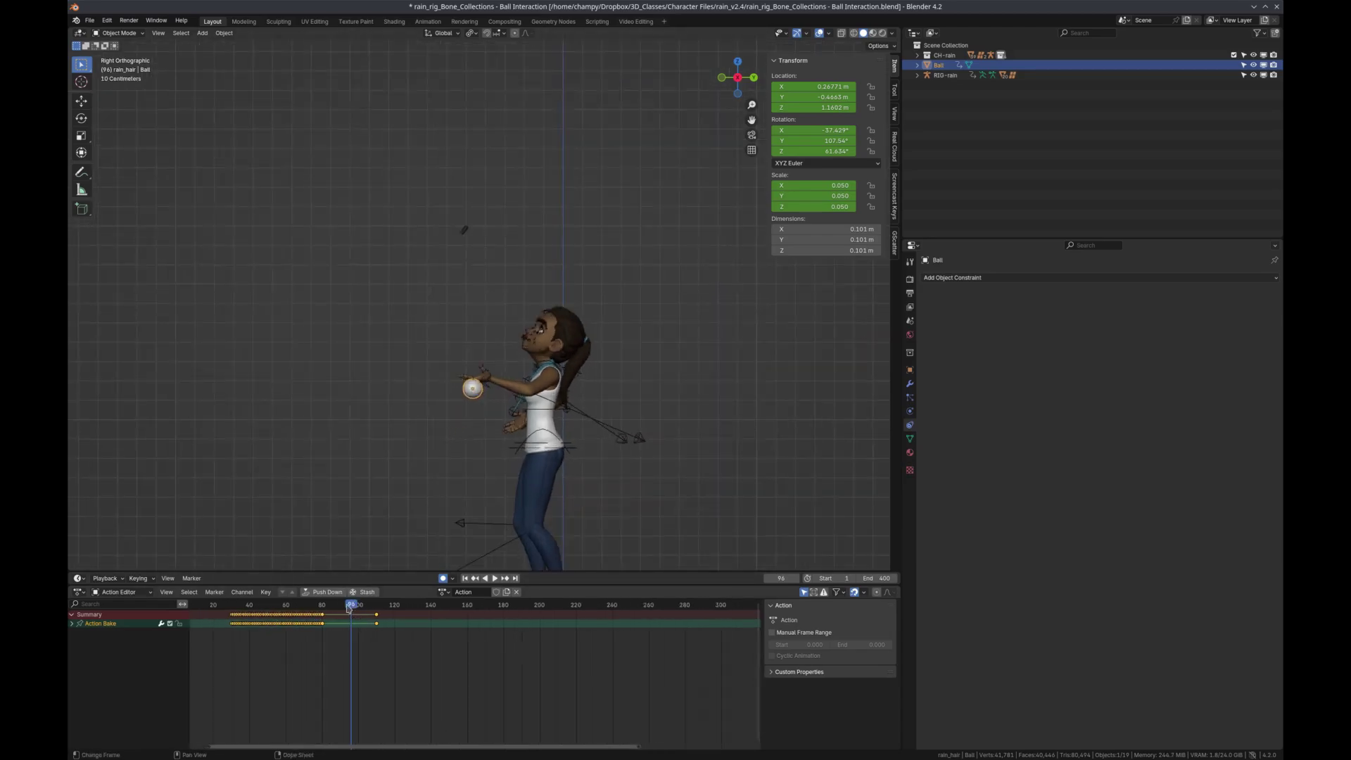
mouse_move(349, 606)
mouse_down()
mouse_move(318, 607)
mouse_move(377, 609)
mouse_move(324, 607)
mouse_move(354, 607)
mouse_up()
scroll(484, 472, down, 2)
scroll(484, 472, up, 2)
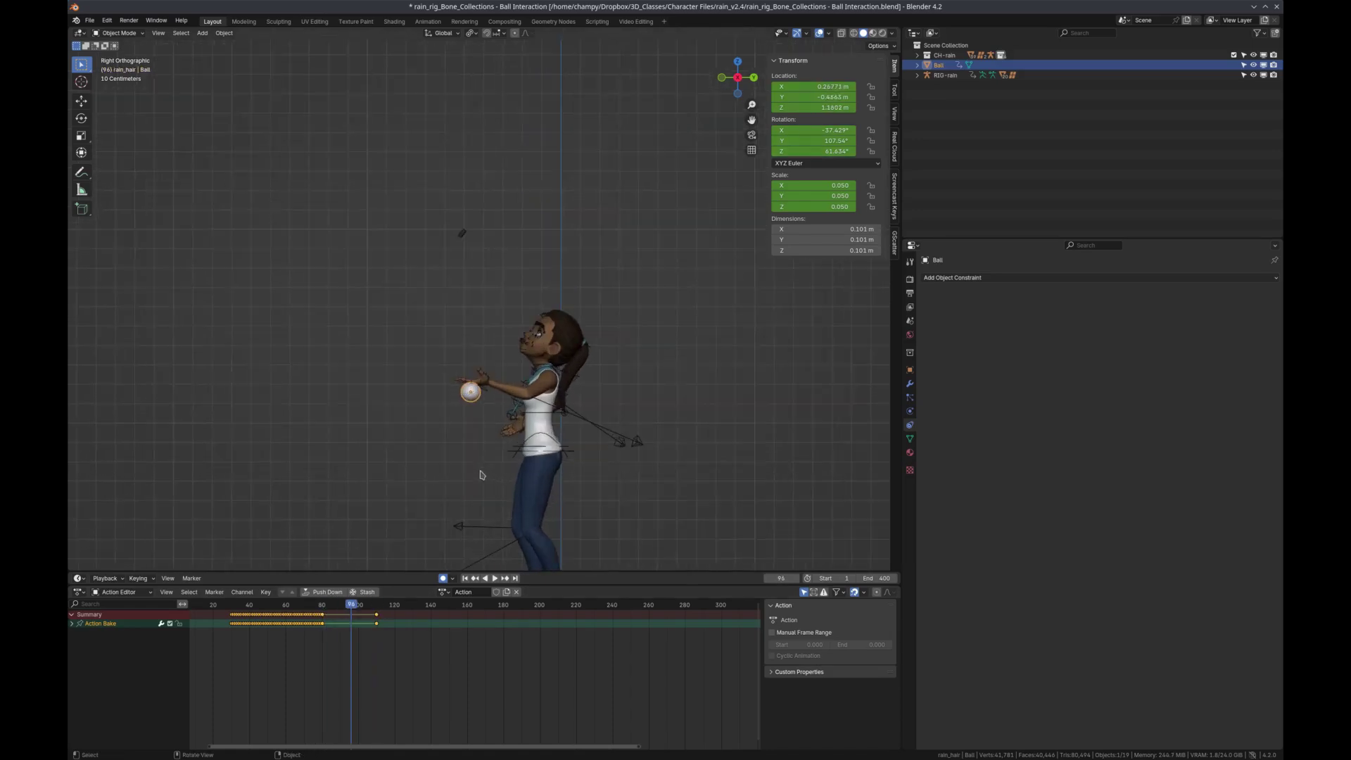
Raise the ball straight up to Z 2.93 m at frame 96 as the top of the toss
key(g)
key(z)
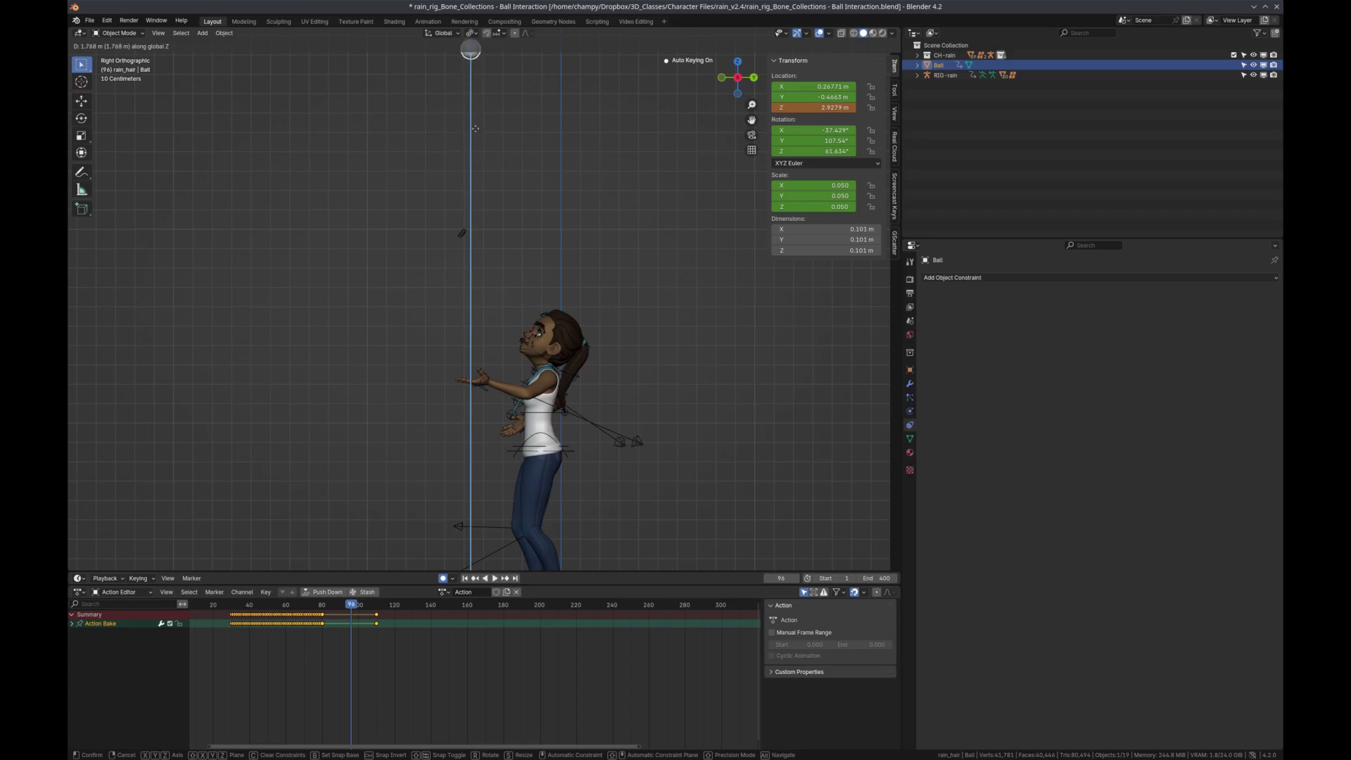
click(481, 130)
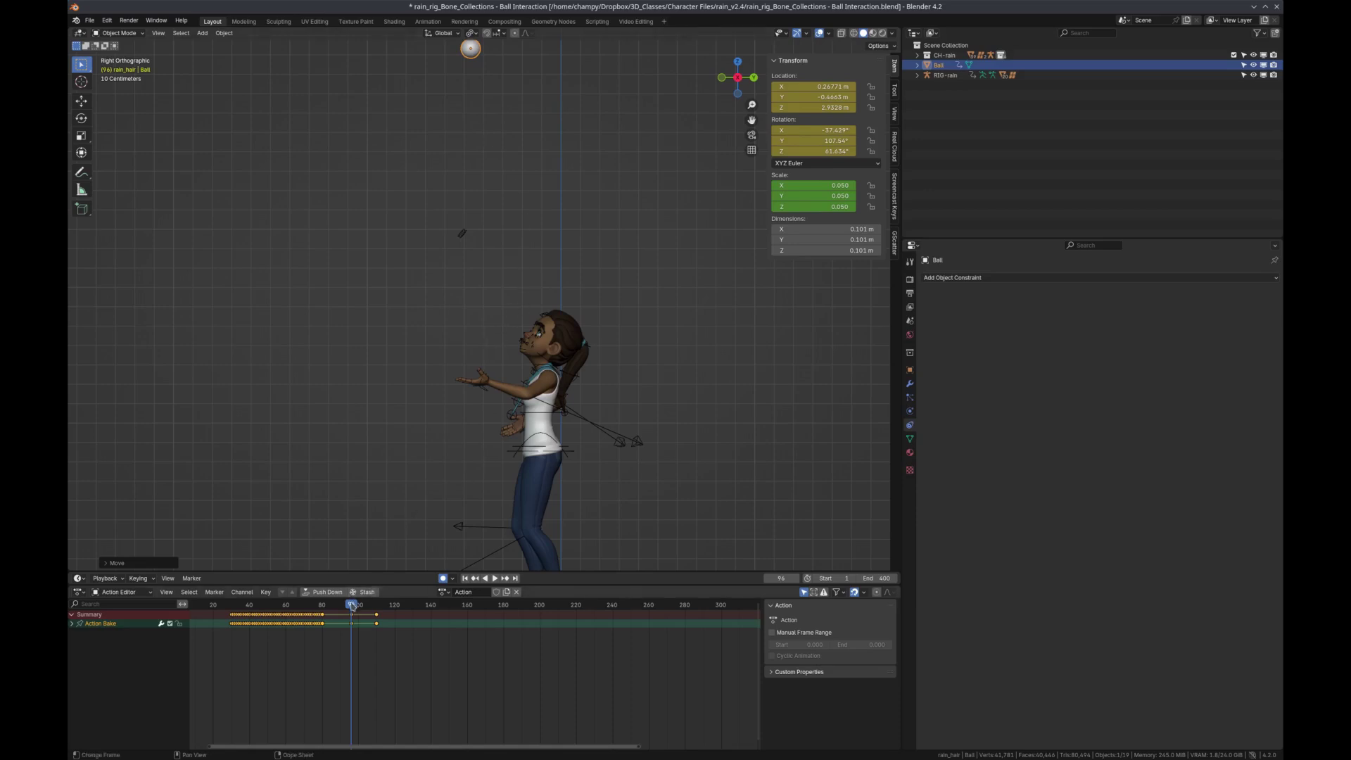
drag(351, 605, 305, 605)
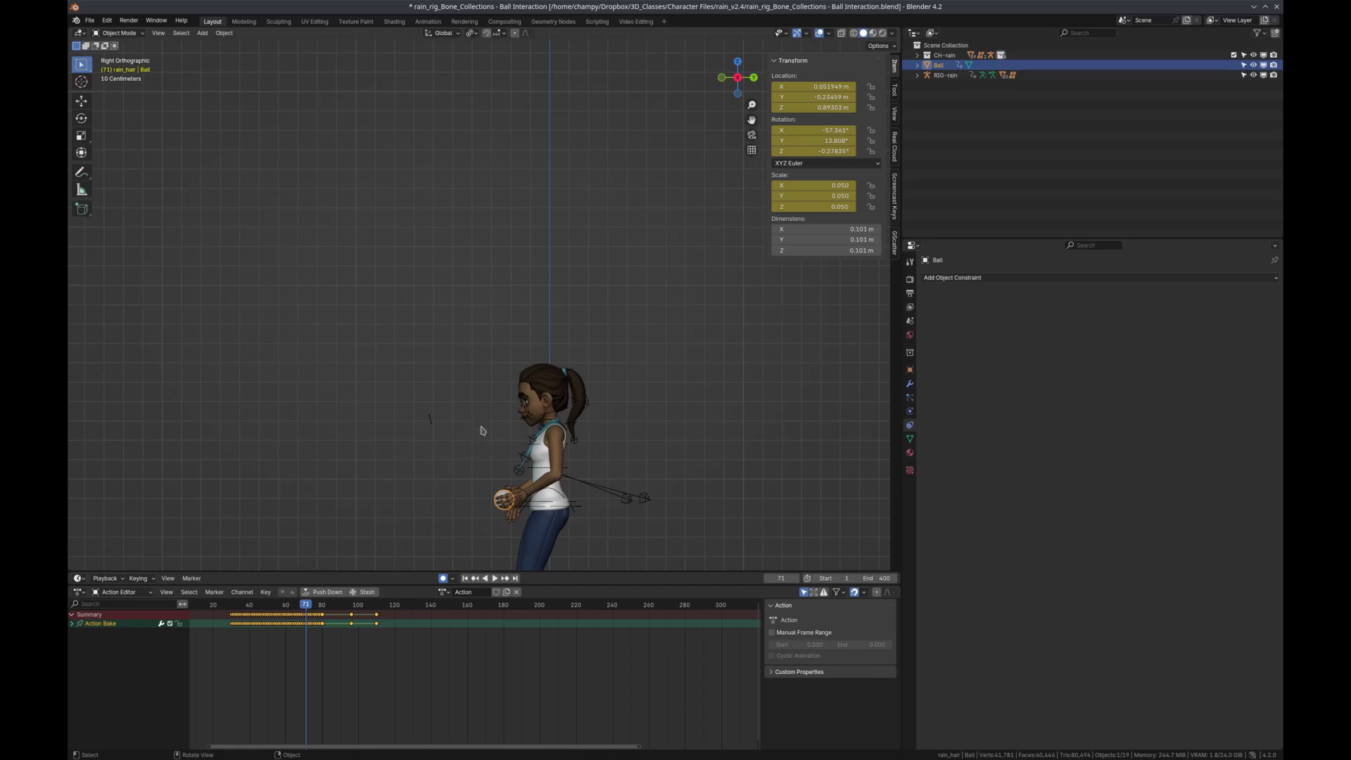
key(space)
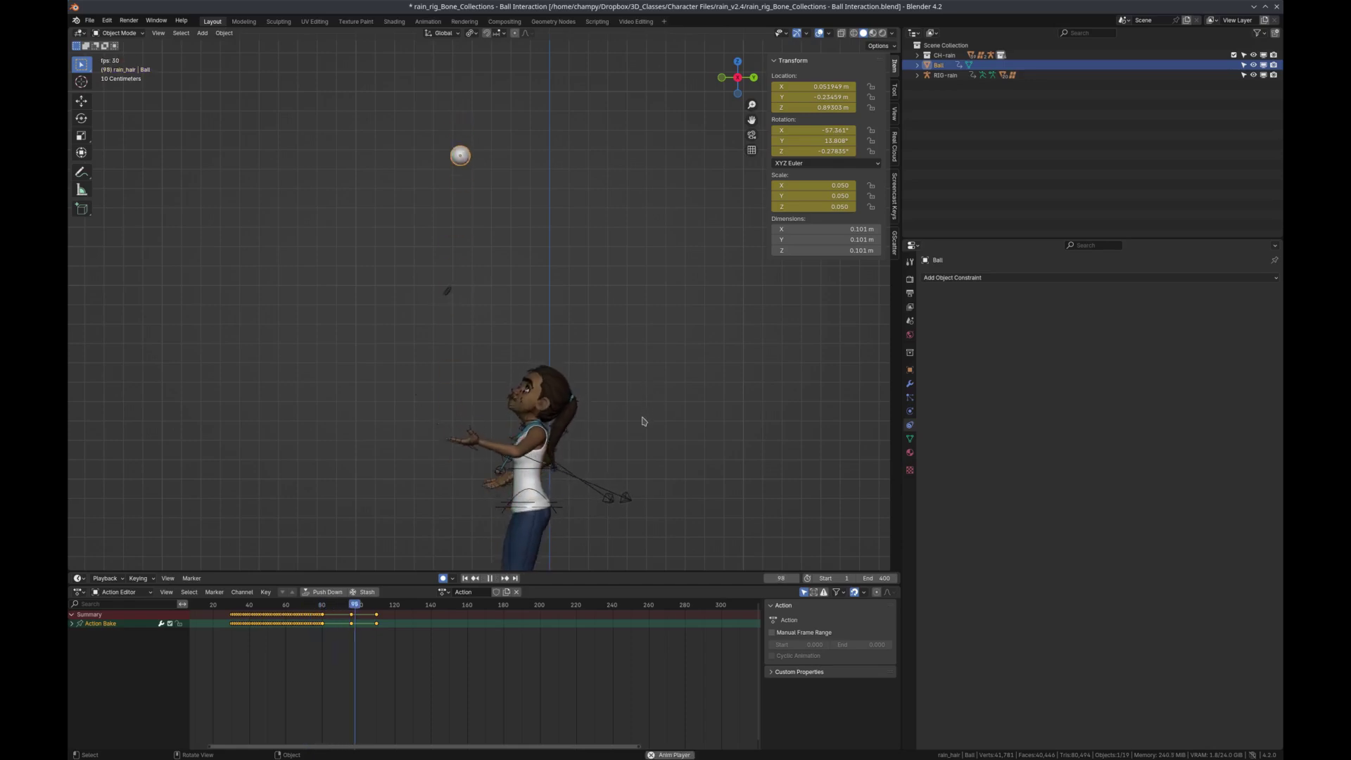
key(space)
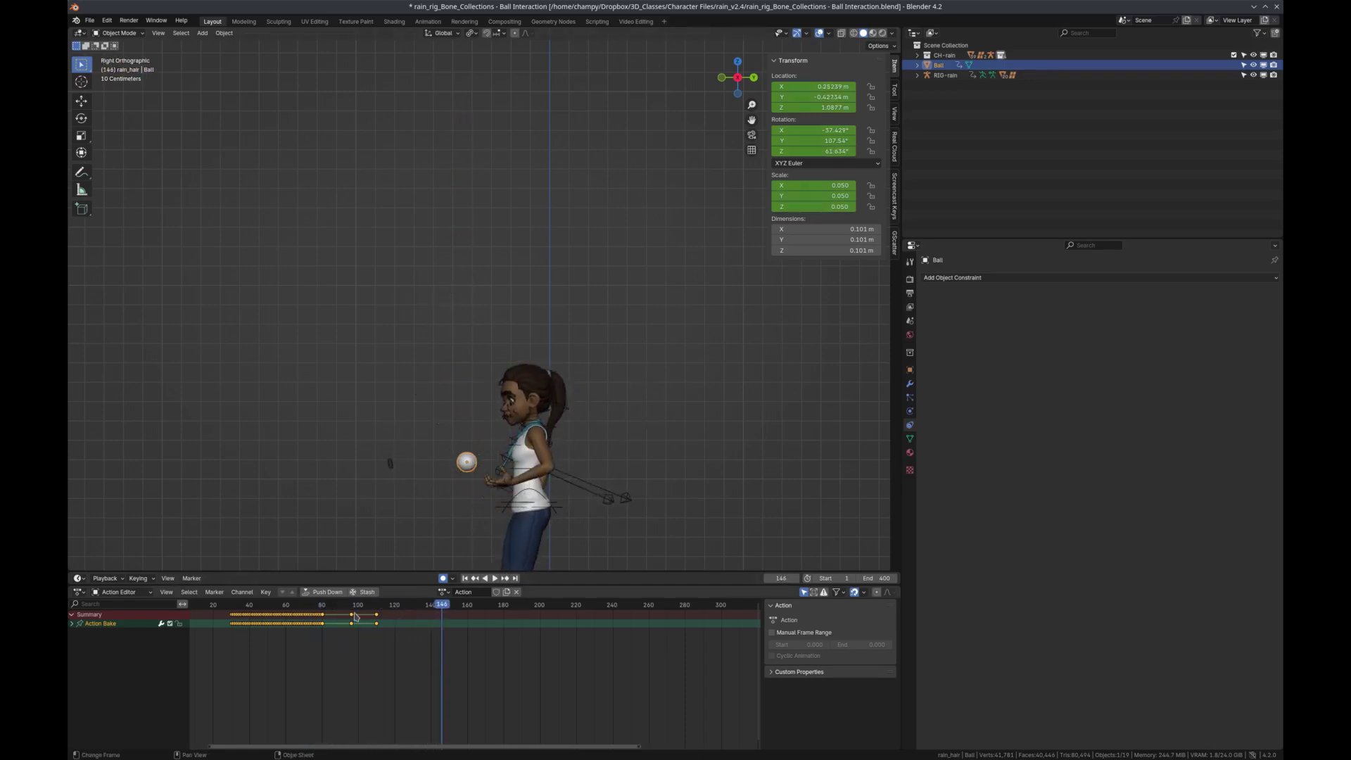
drag(324, 607, 321, 608)
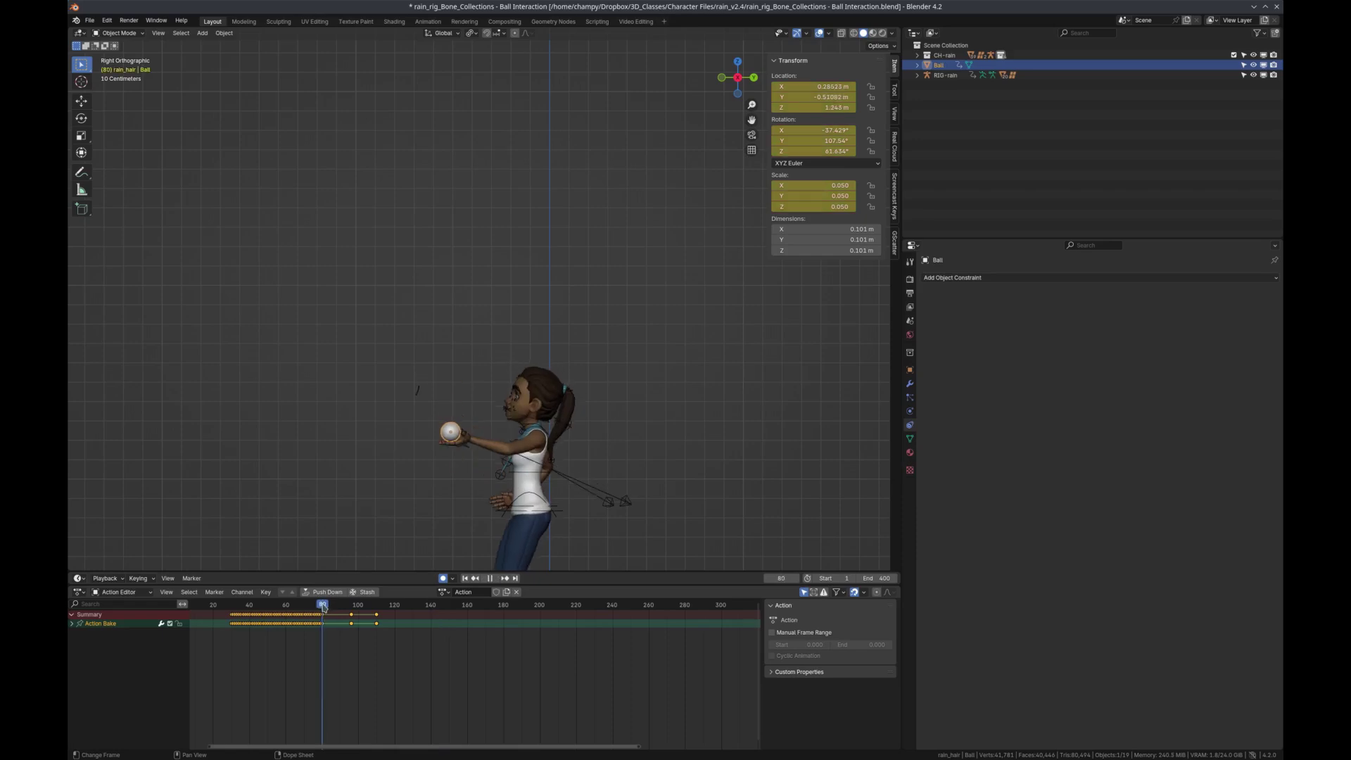
key(space)
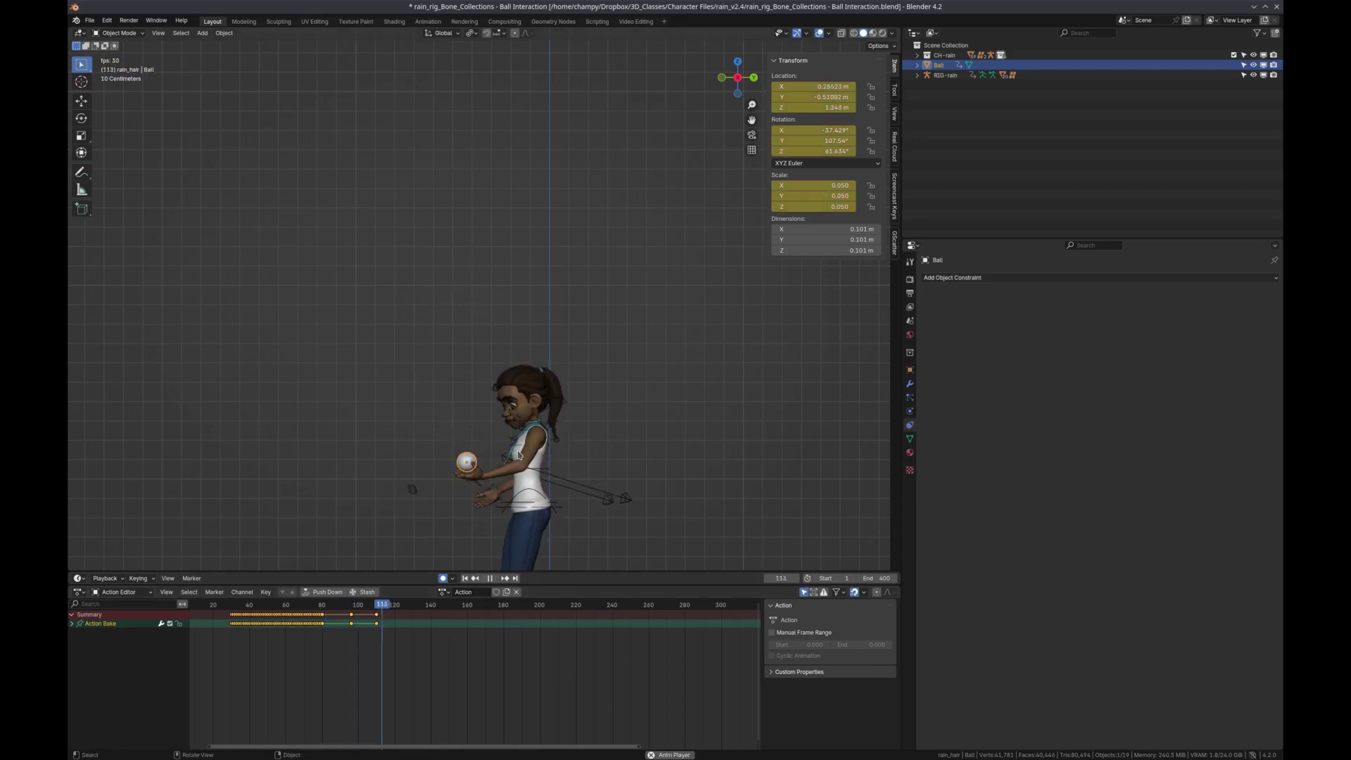
key(space)
click(324, 609)
key(space)
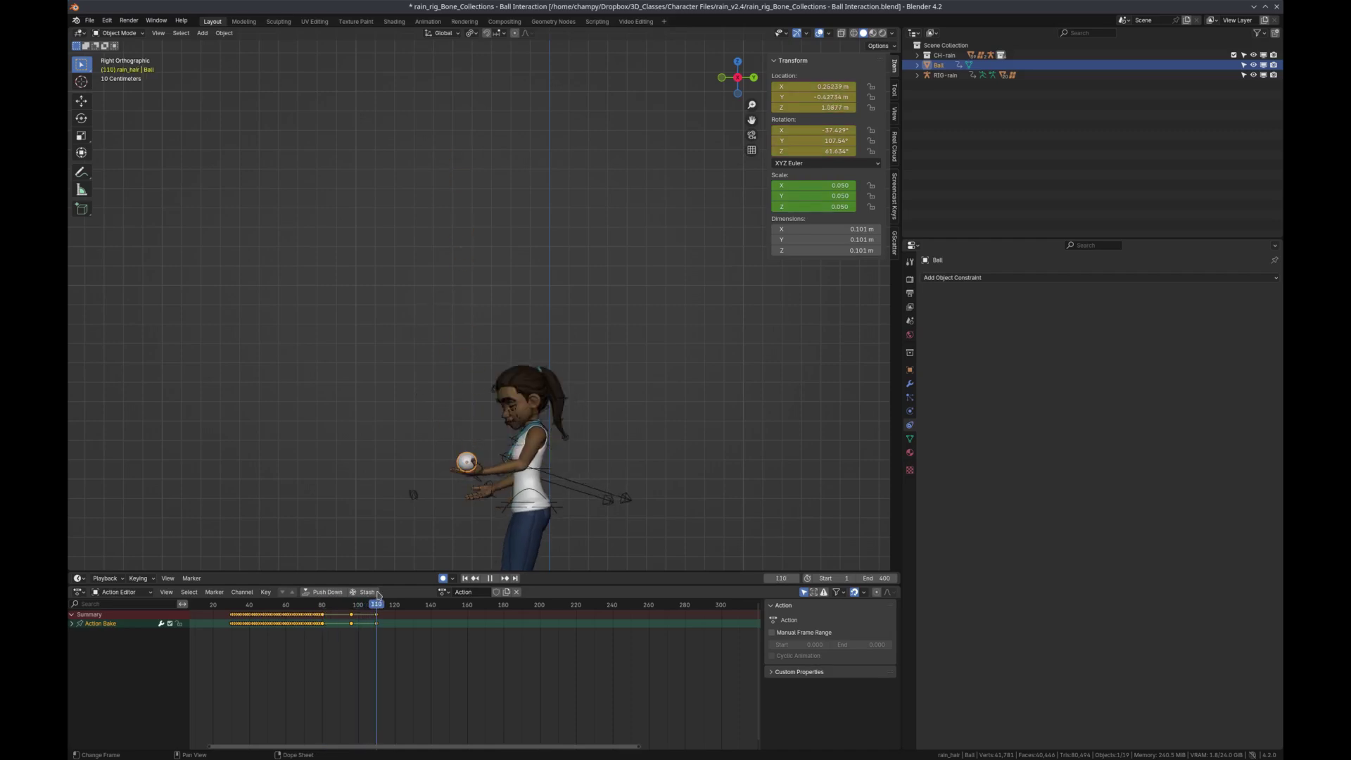
mouse_move(361, 604)
mouse_down()
mouse_move(322, 605)
mouse_move(377, 593)
mouse_up()
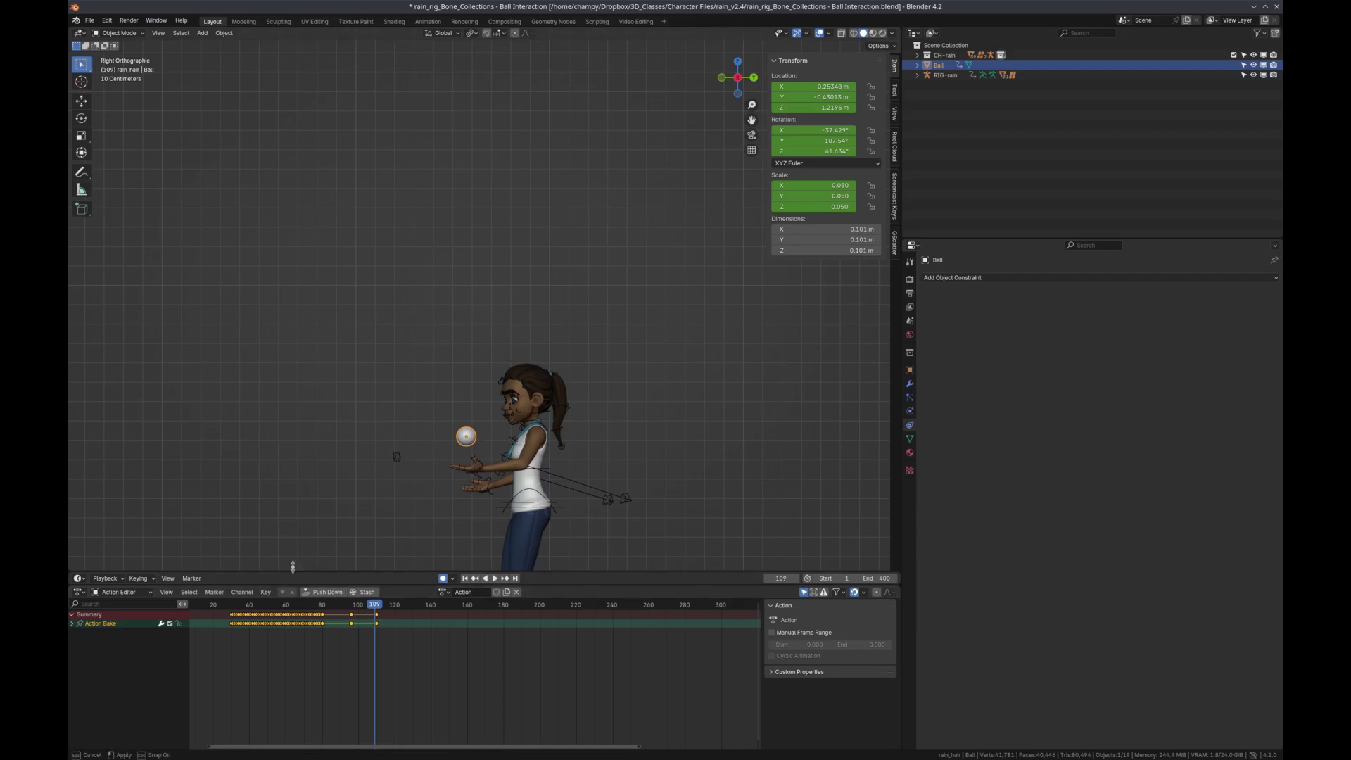
drag(291, 570, 292, 344)
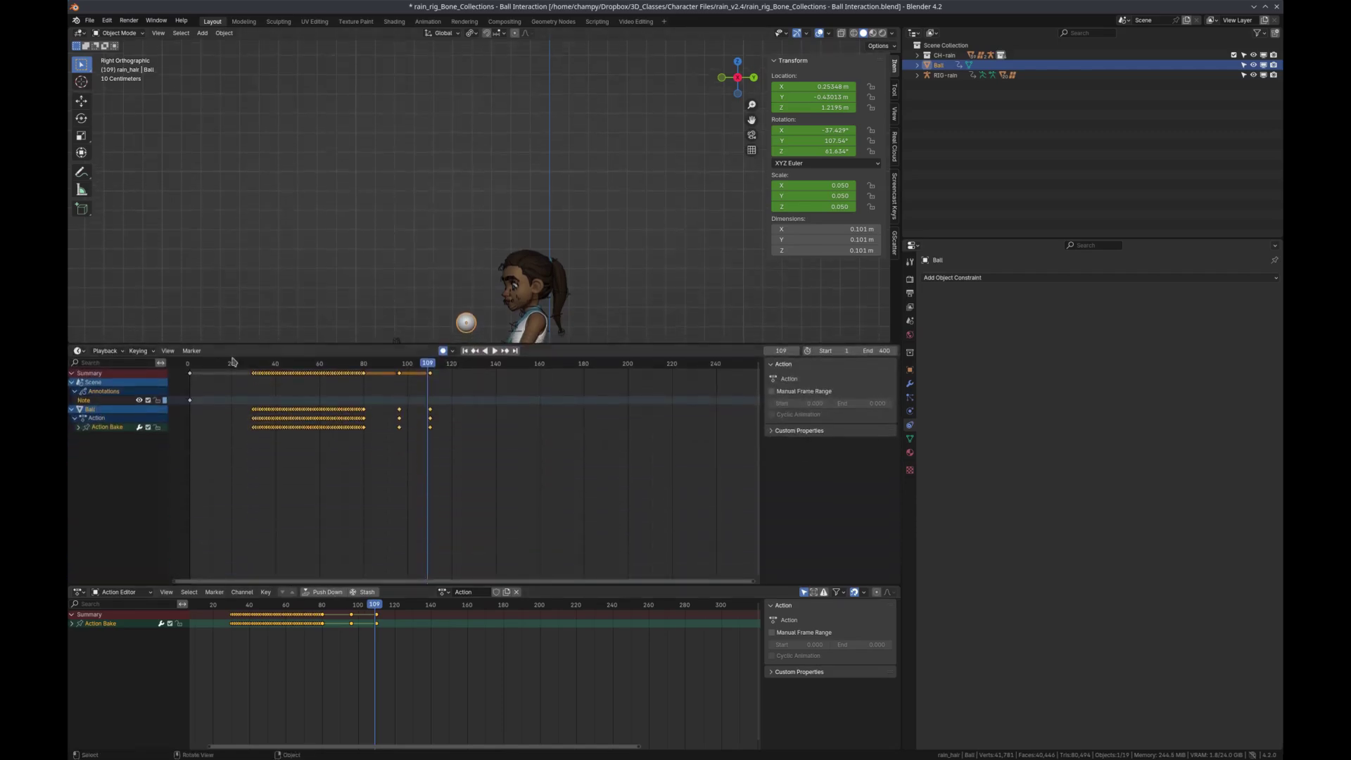
Turn the timeline area into a Graph Editor and widen its channel list
click(81, 353)
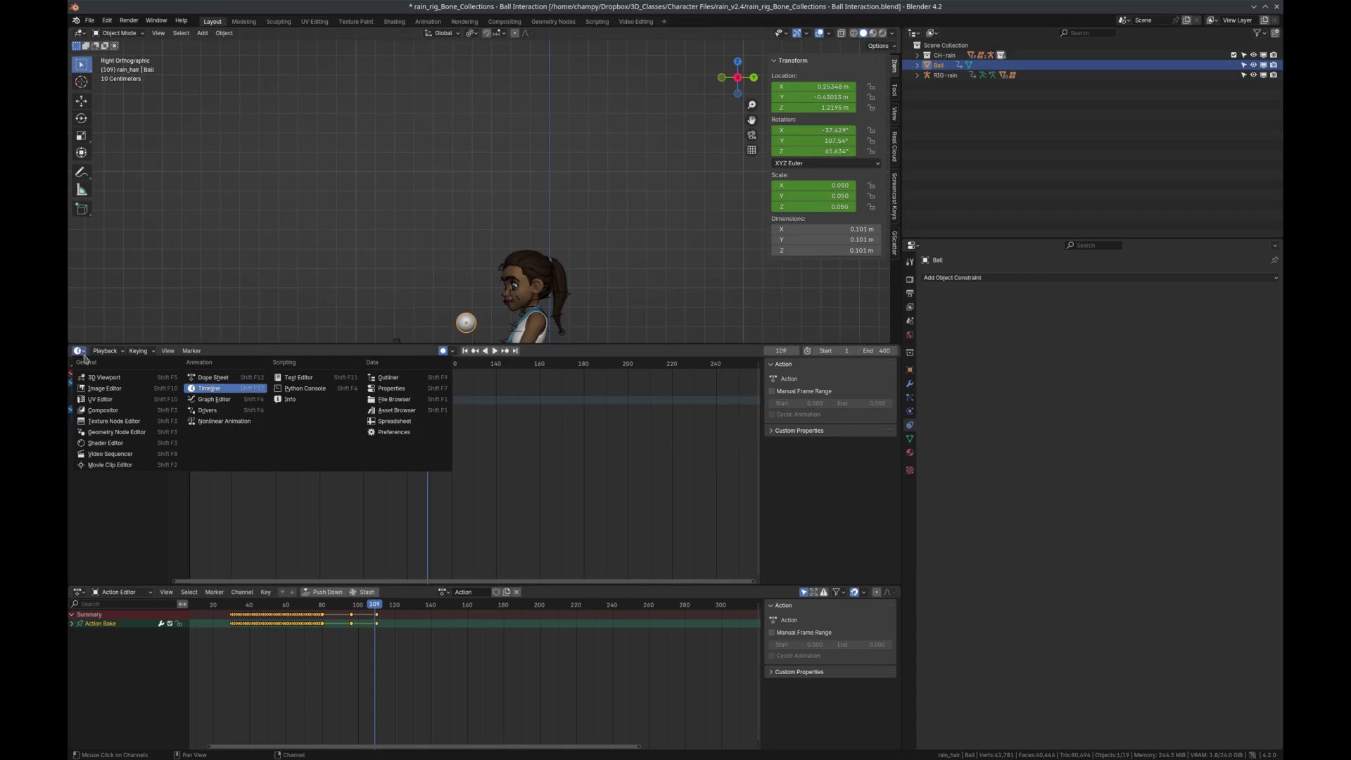
click(225, 406)
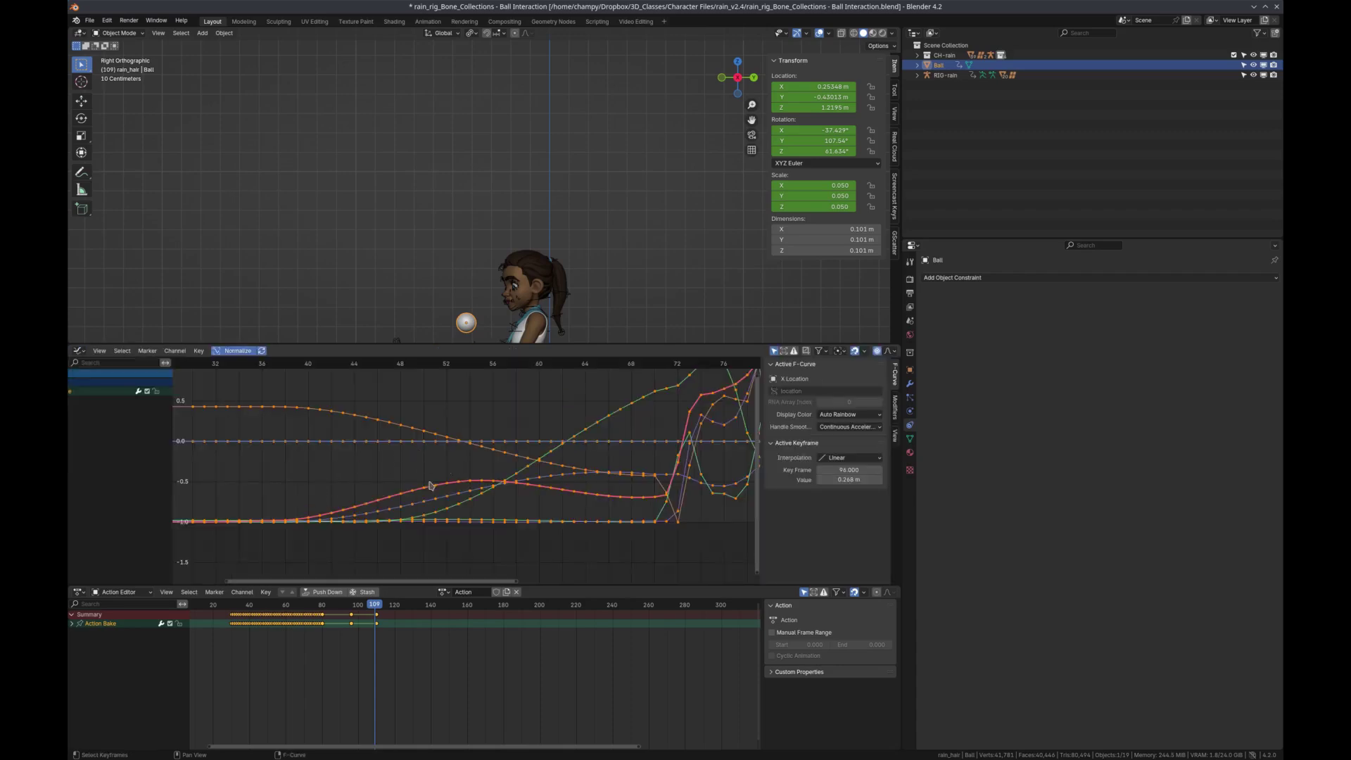
scroll(507, 492, down, 3)
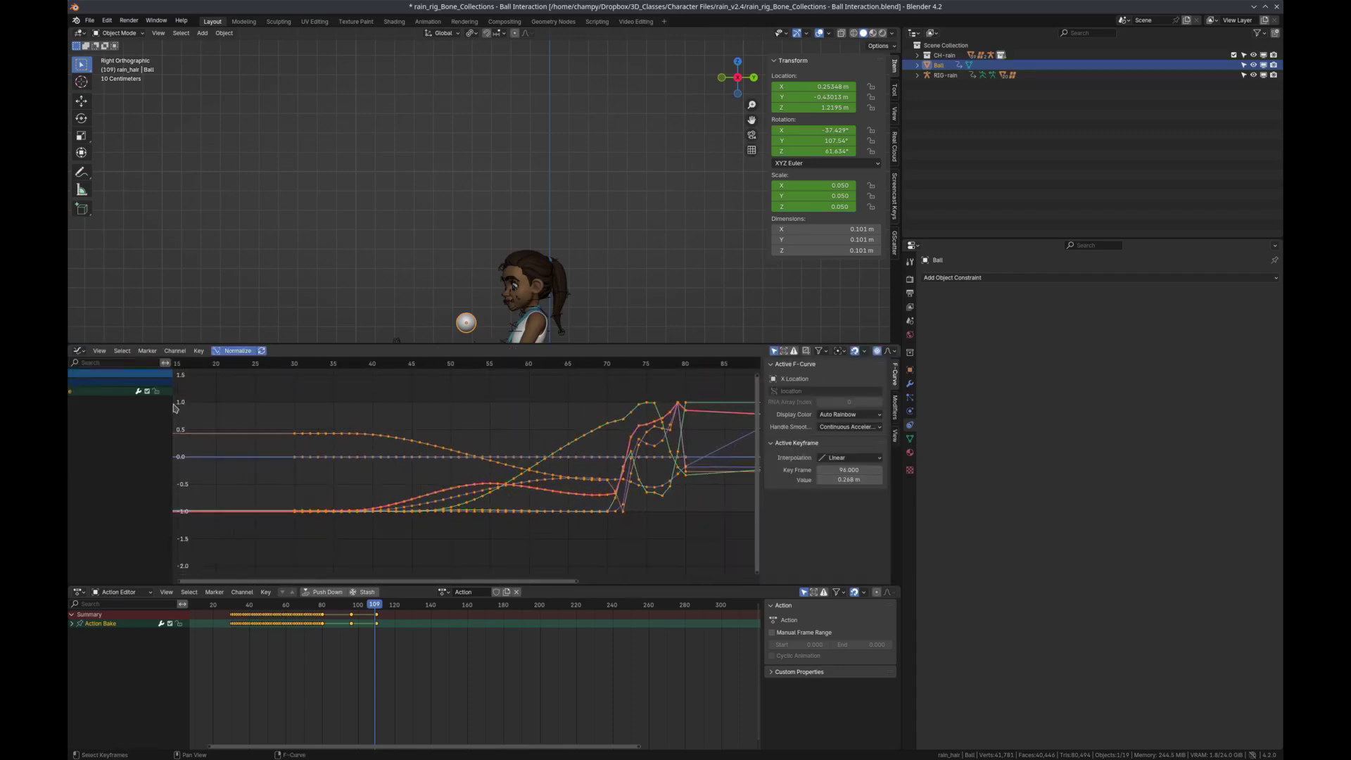
mouse_move(171, 405)
mouse_down()
mouse_move(352, 405)
mouse_move(179, 403)
mouse_up()
Expand the Action Bake channels and delete the ball's three Scale curves
click(78, 392)
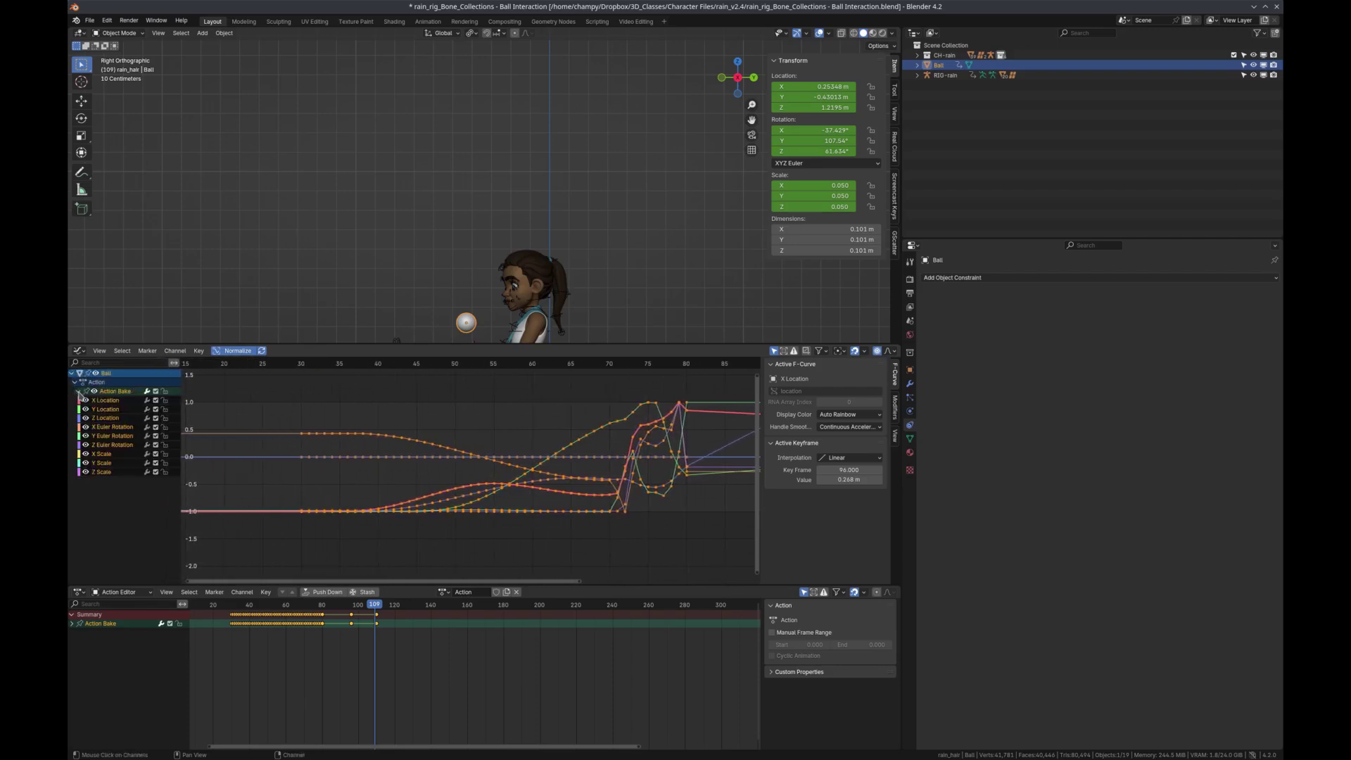
click(106, 417)
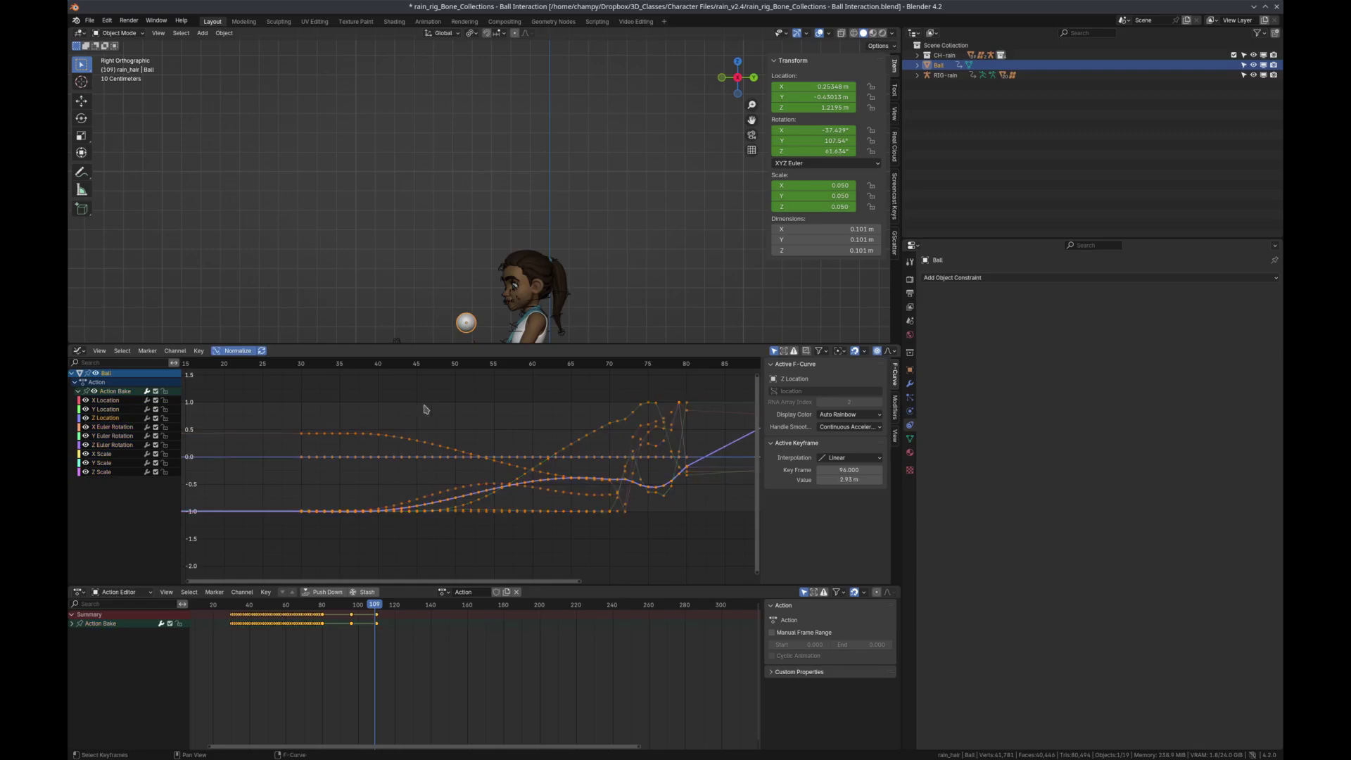
drag(85, 400, 87, 467)
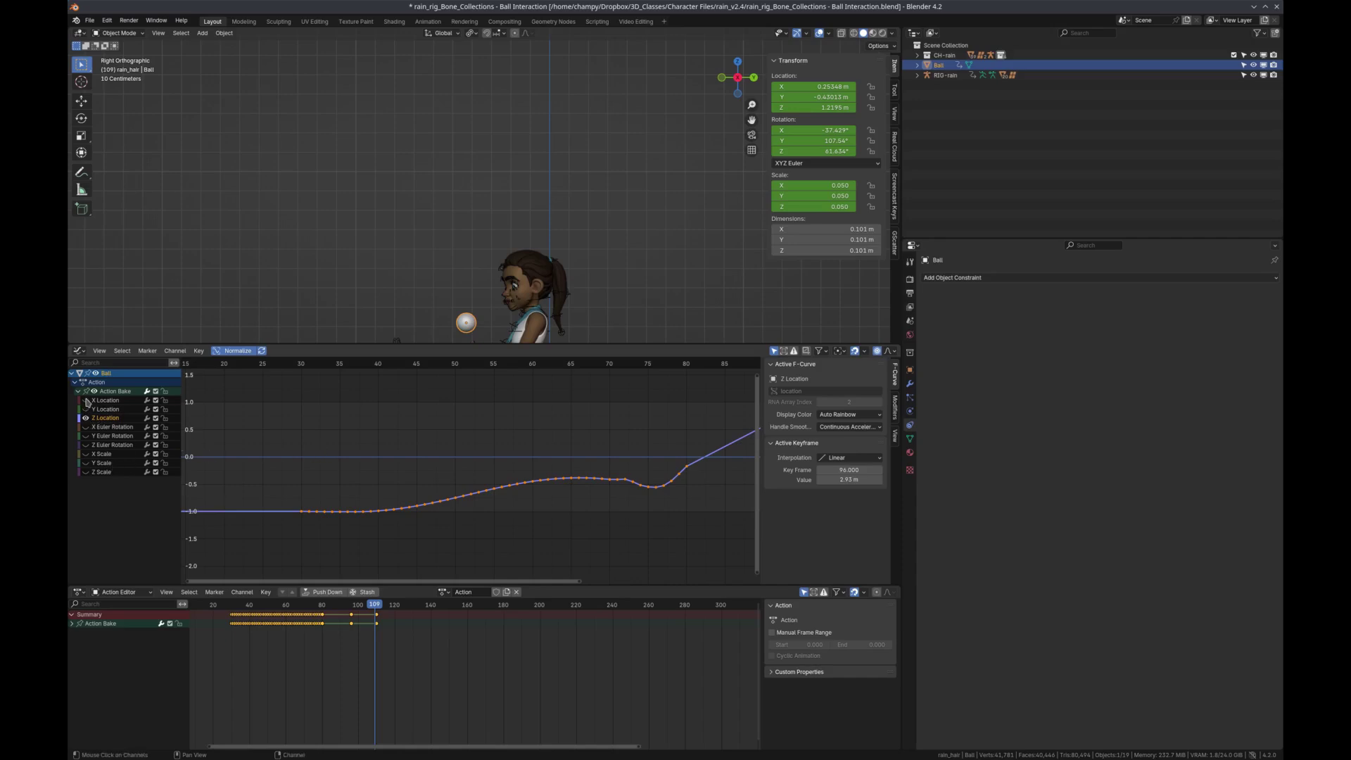
mouse_move(87, 401)
mouse_down()
mouse_move(91, 474)
mouse_move(86, 400)
mouse_up()
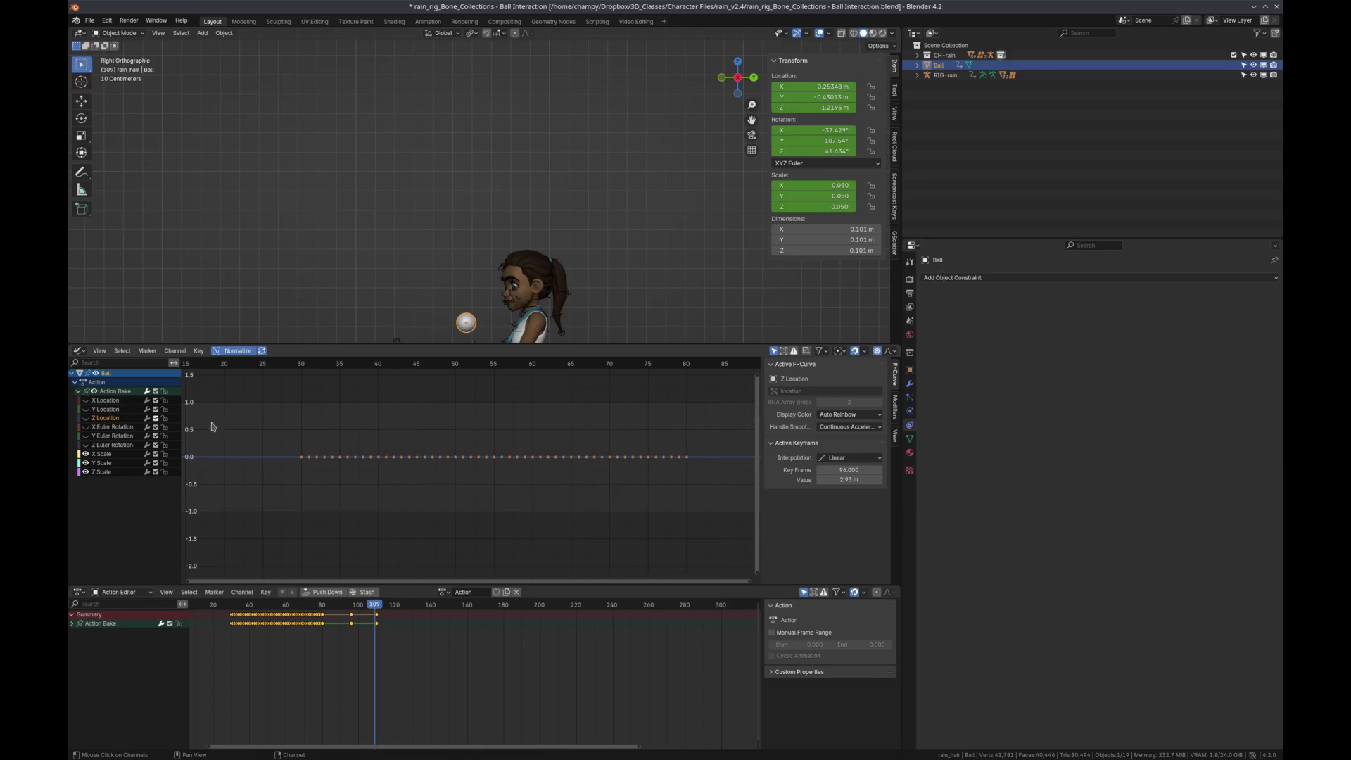
key(Delete)
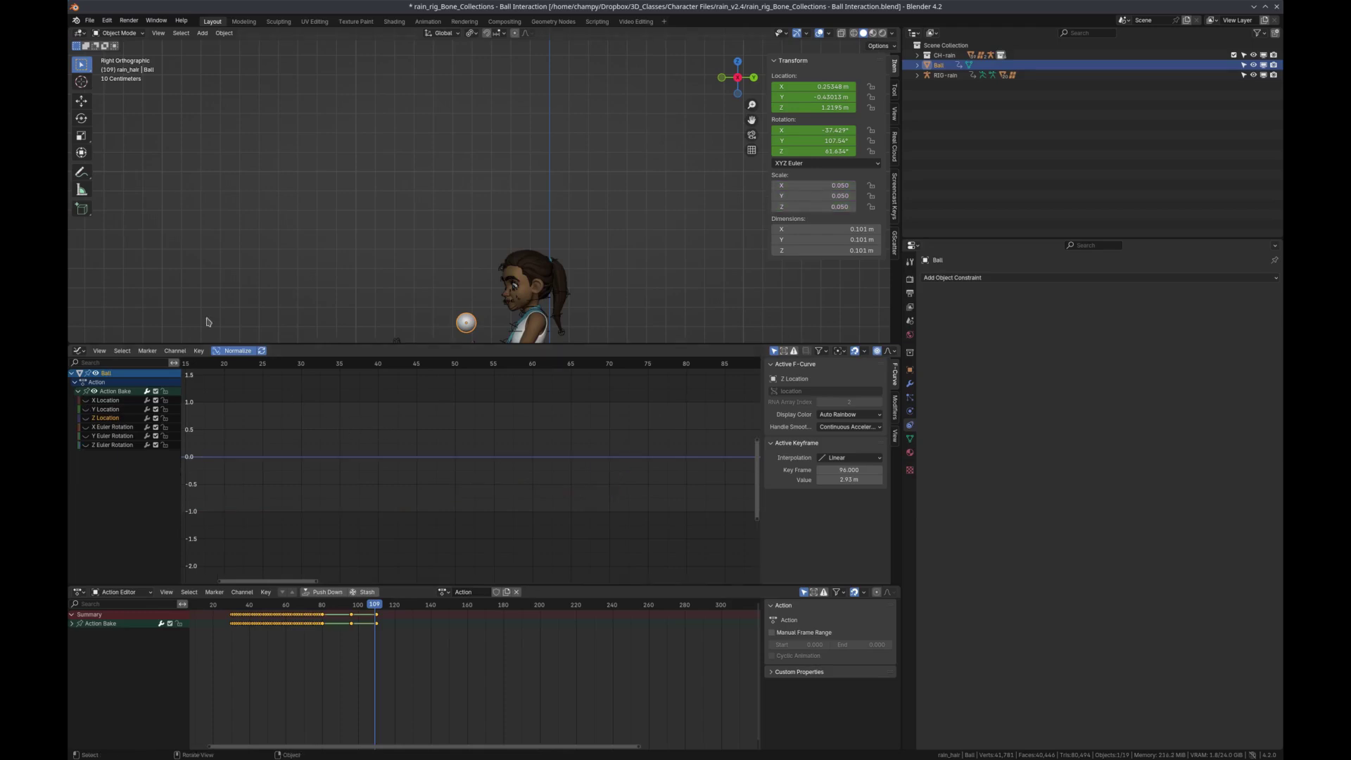
Display only the Z Location curve and box-select its keys at frames 80 and 96
click(86, 419)
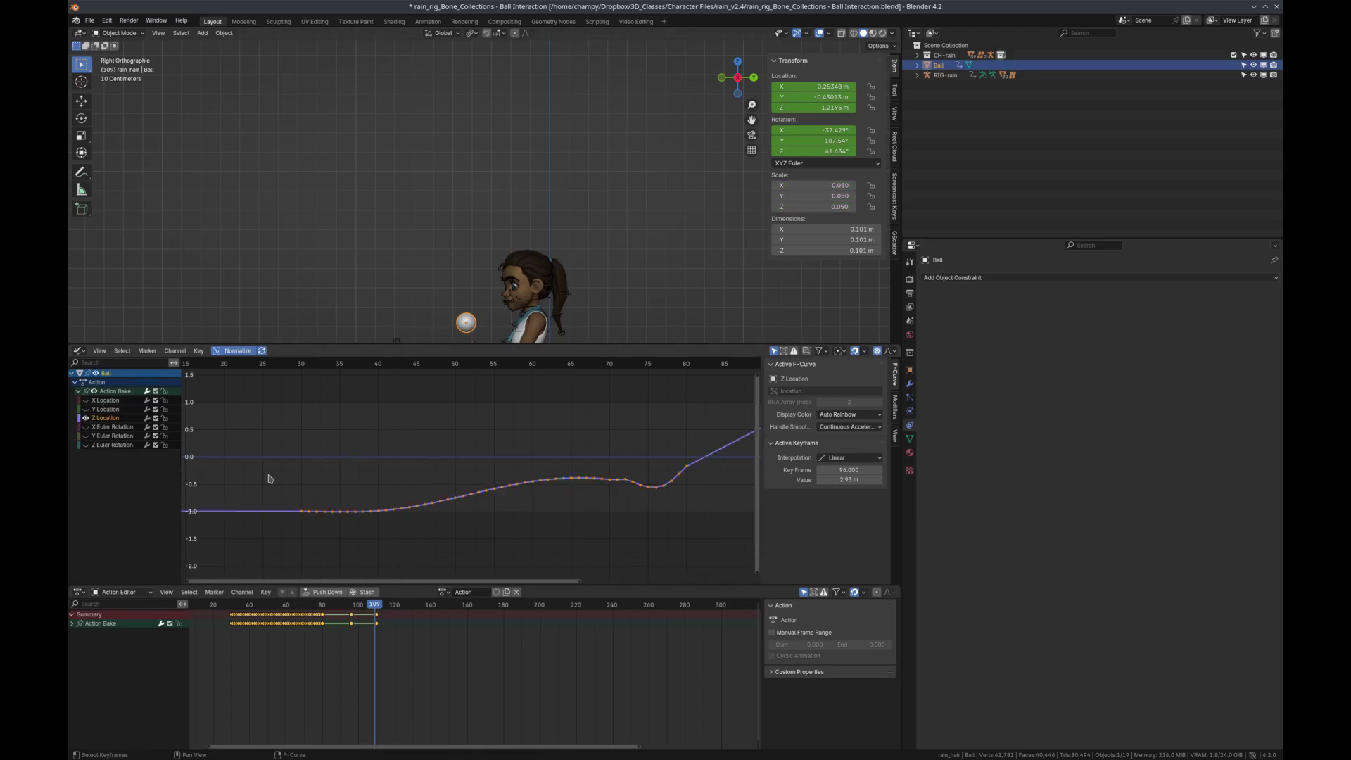
scroll(215, 482, down, 3)
scroll(253, 476, down, 1)
scroll(501, 480, up, 1)
scroll(510, 479, up, 2)
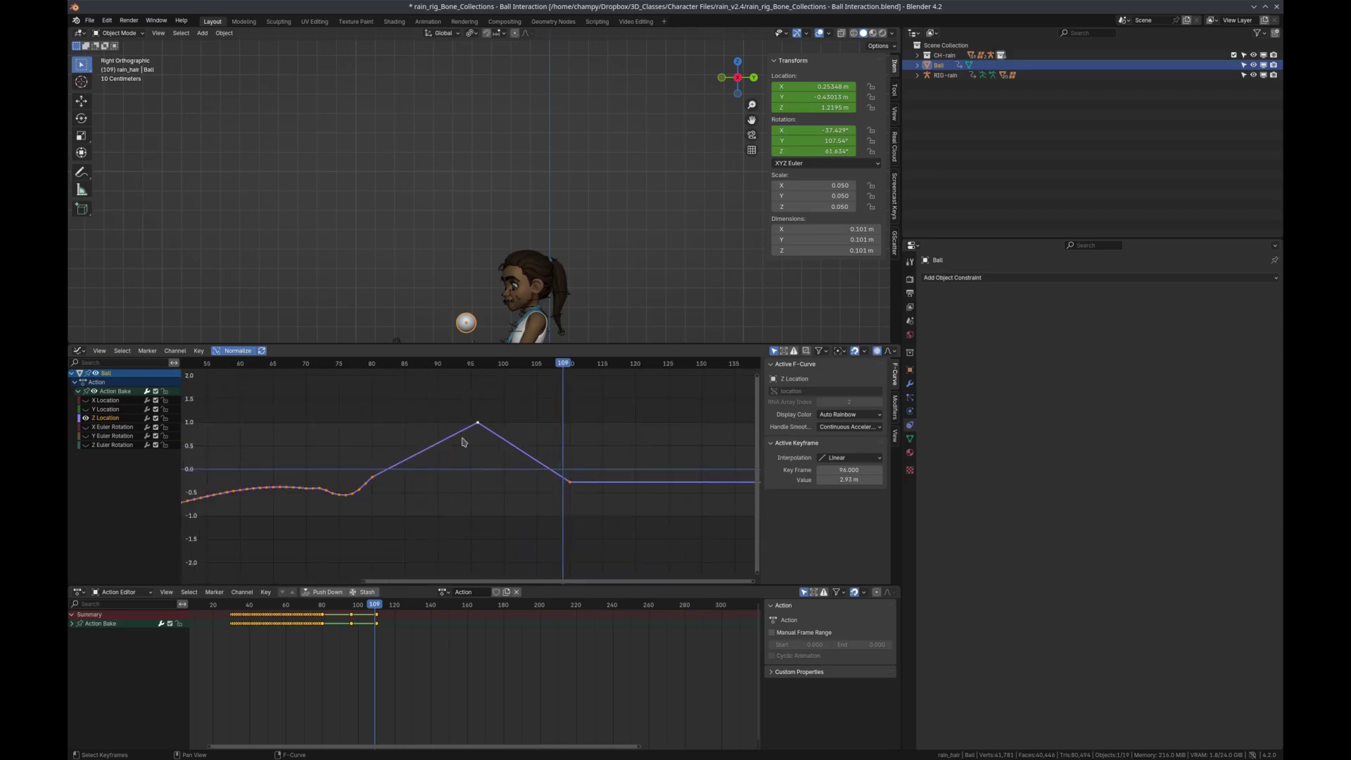
scroll(462, 441, up, 1)
scroll(555, 474, down, 1)
scroll(555, 475, down, 1)
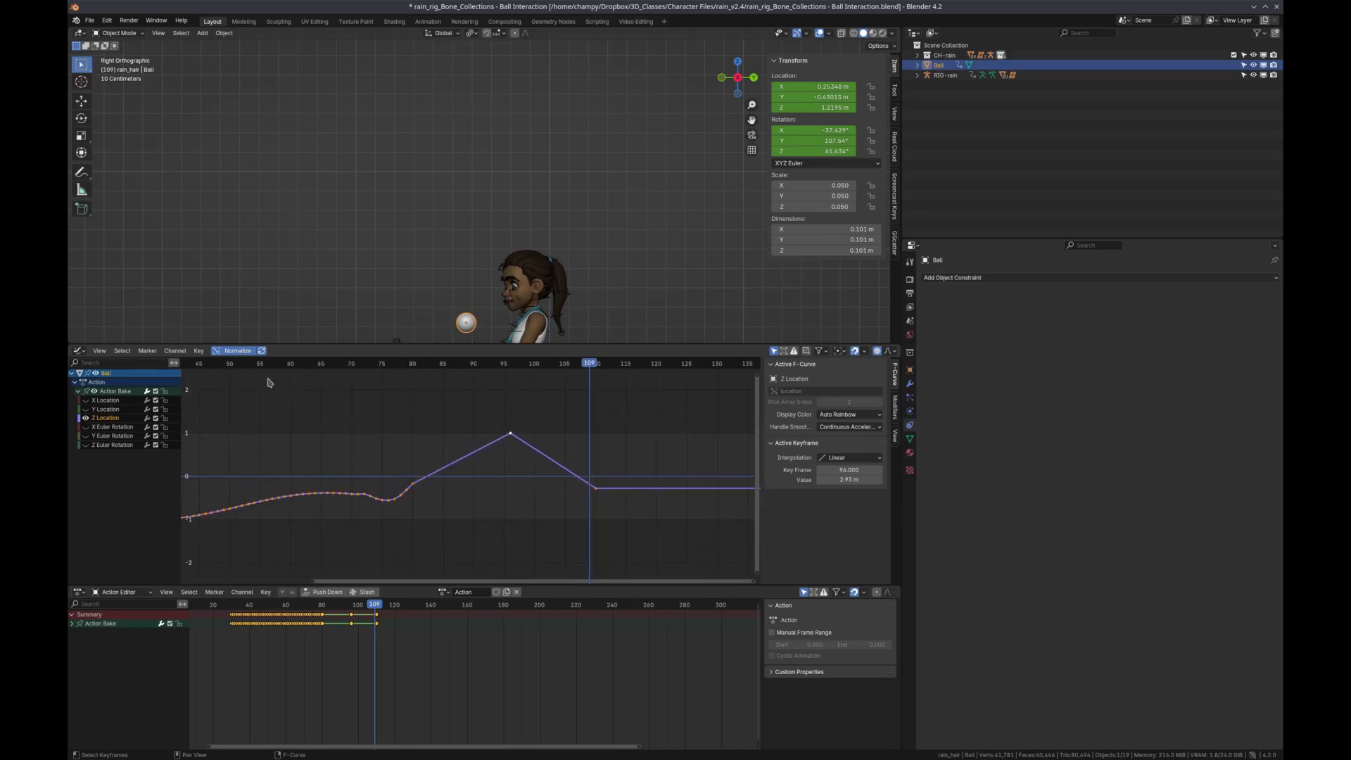
drag(261, 367, 593, 377)
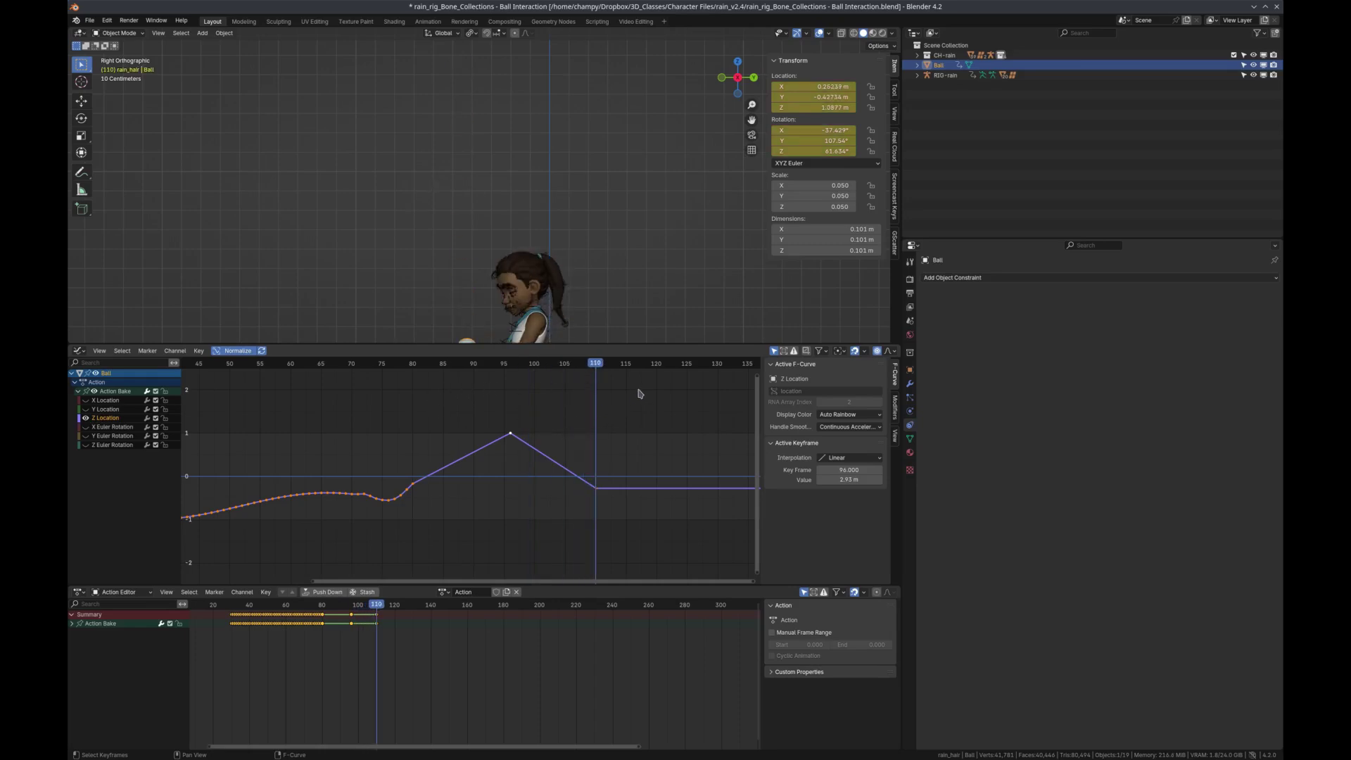
drag(633, 396, 408, 518)
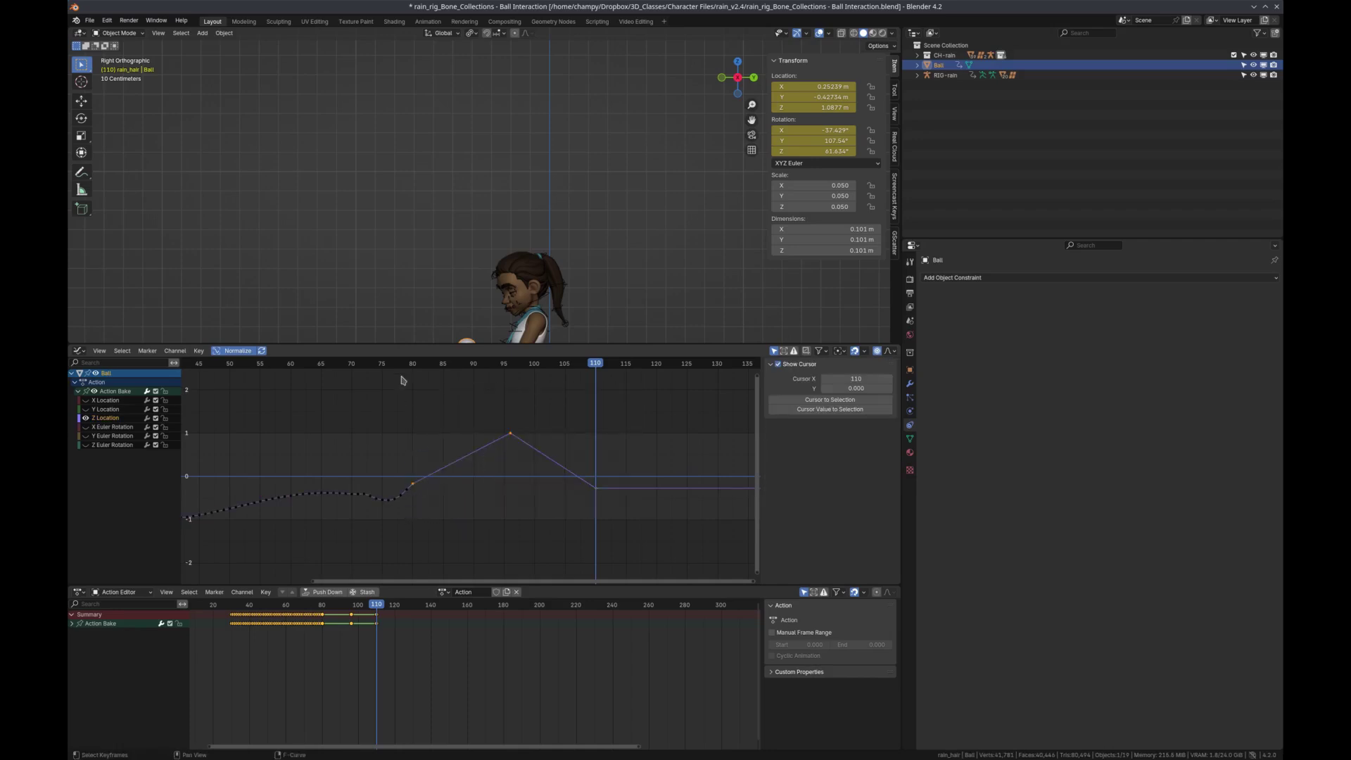
Set the selected Z Location keys' interpolation mode to Bézier
click(197, 351)
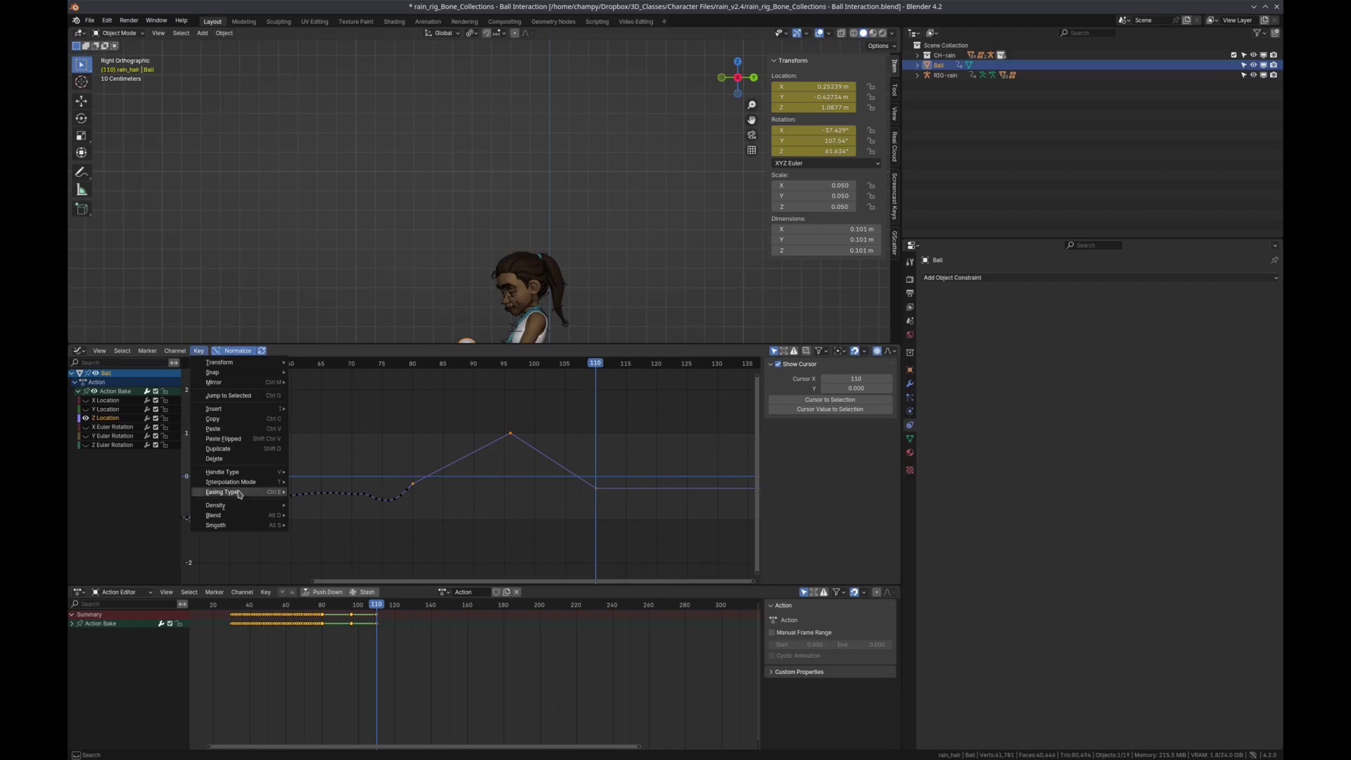
mouse_move(239, 486)
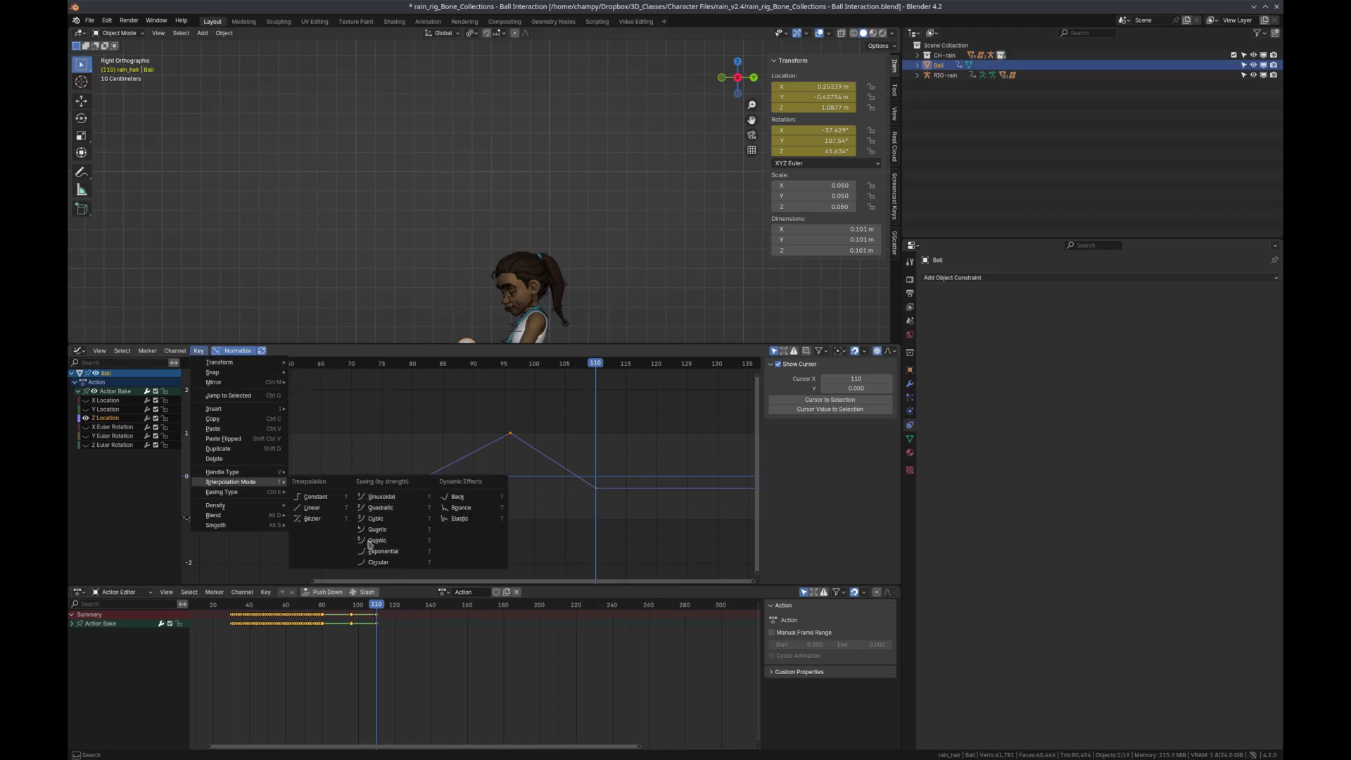
click(313, 521)
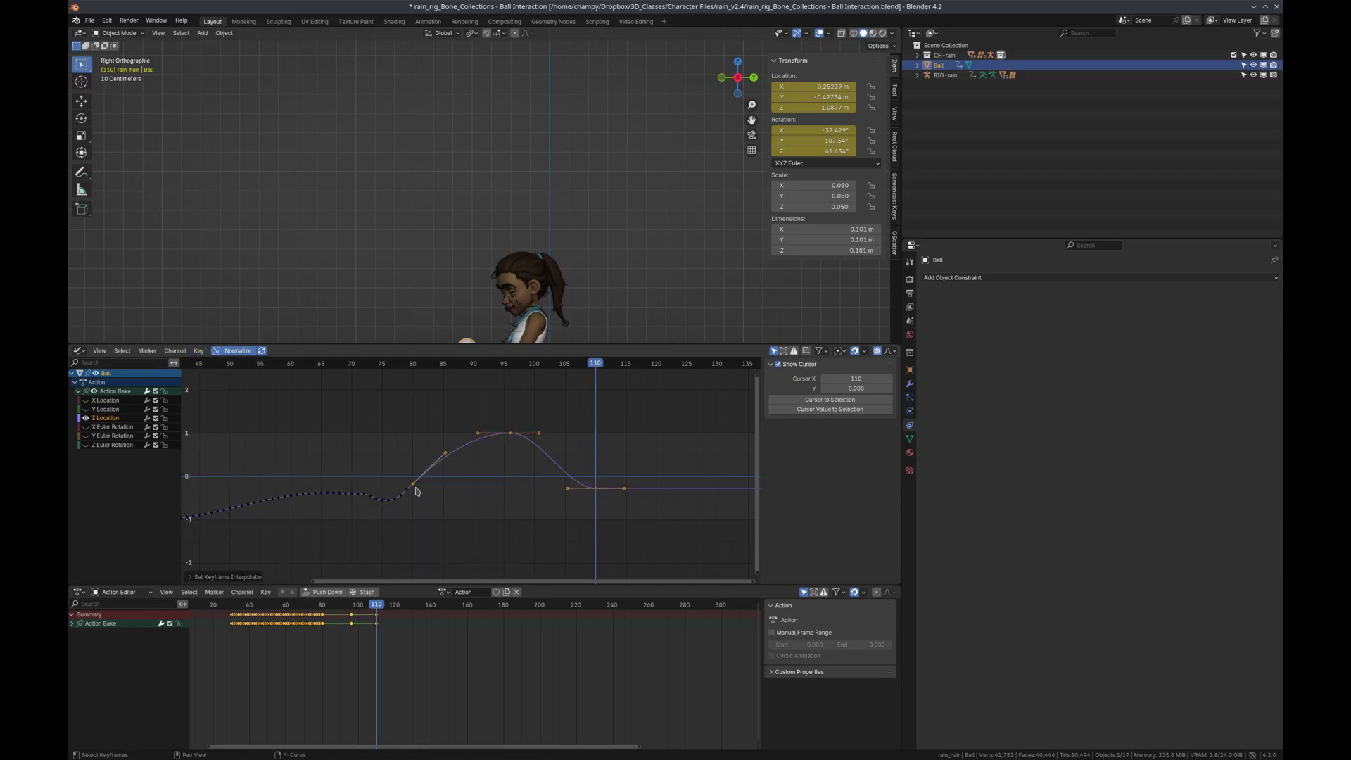
scroll(496, 242, down, 3)
scroll(477, 304, up, 2)
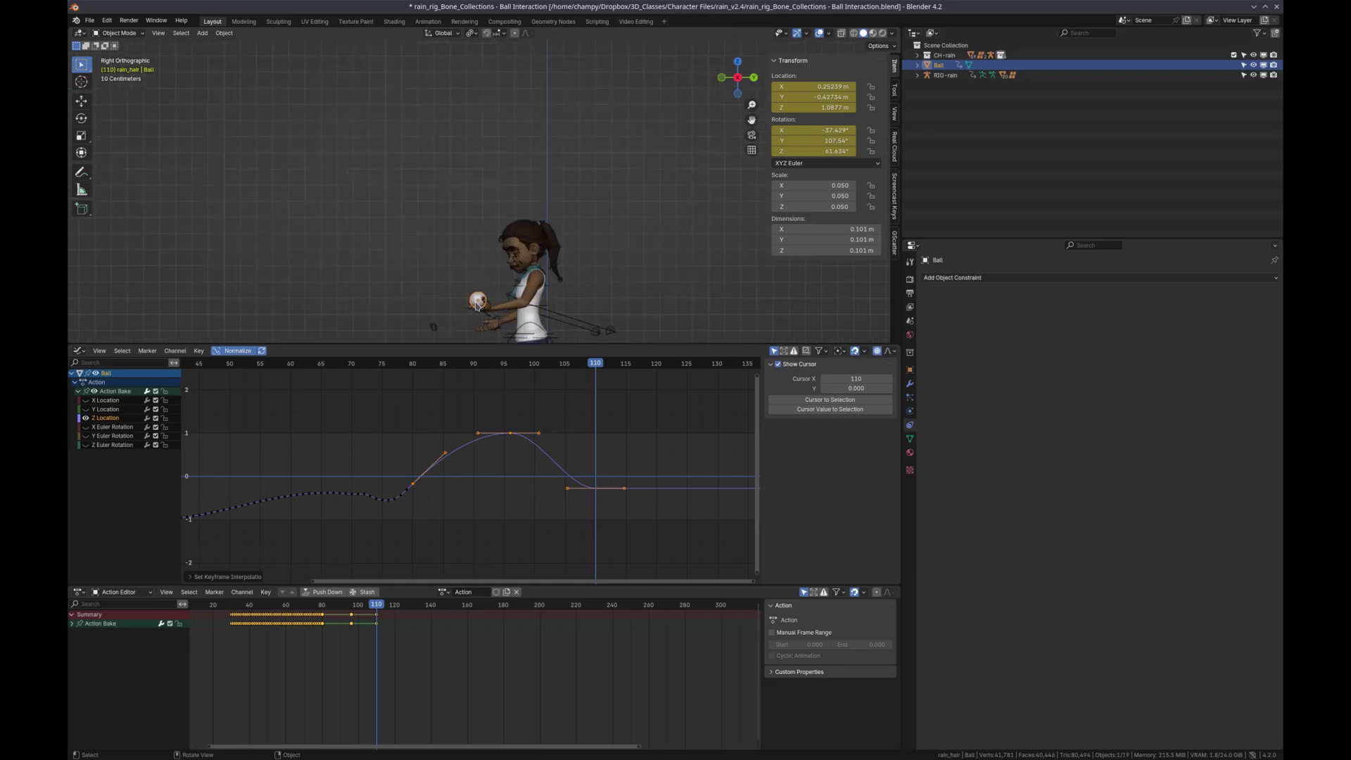
key(space)
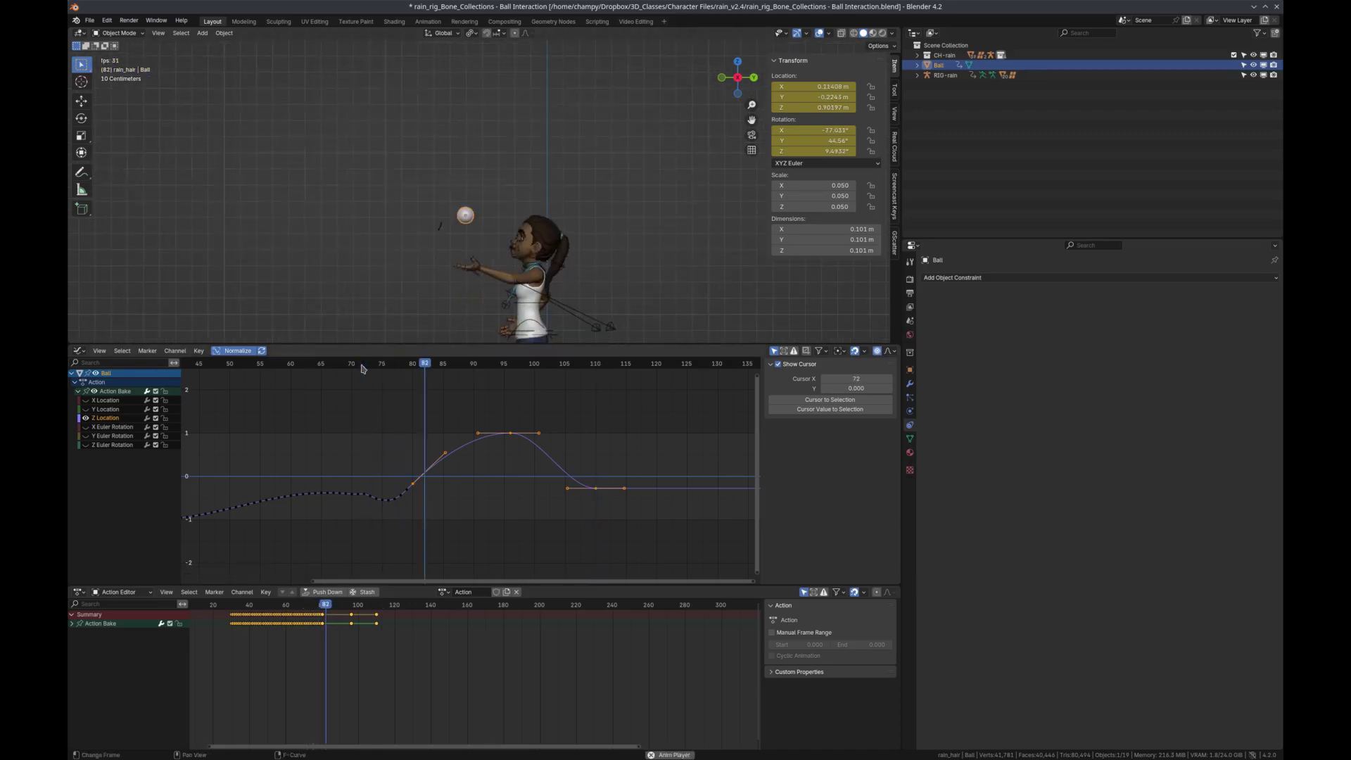
key(space)
scroll(598, 438, down, 2)
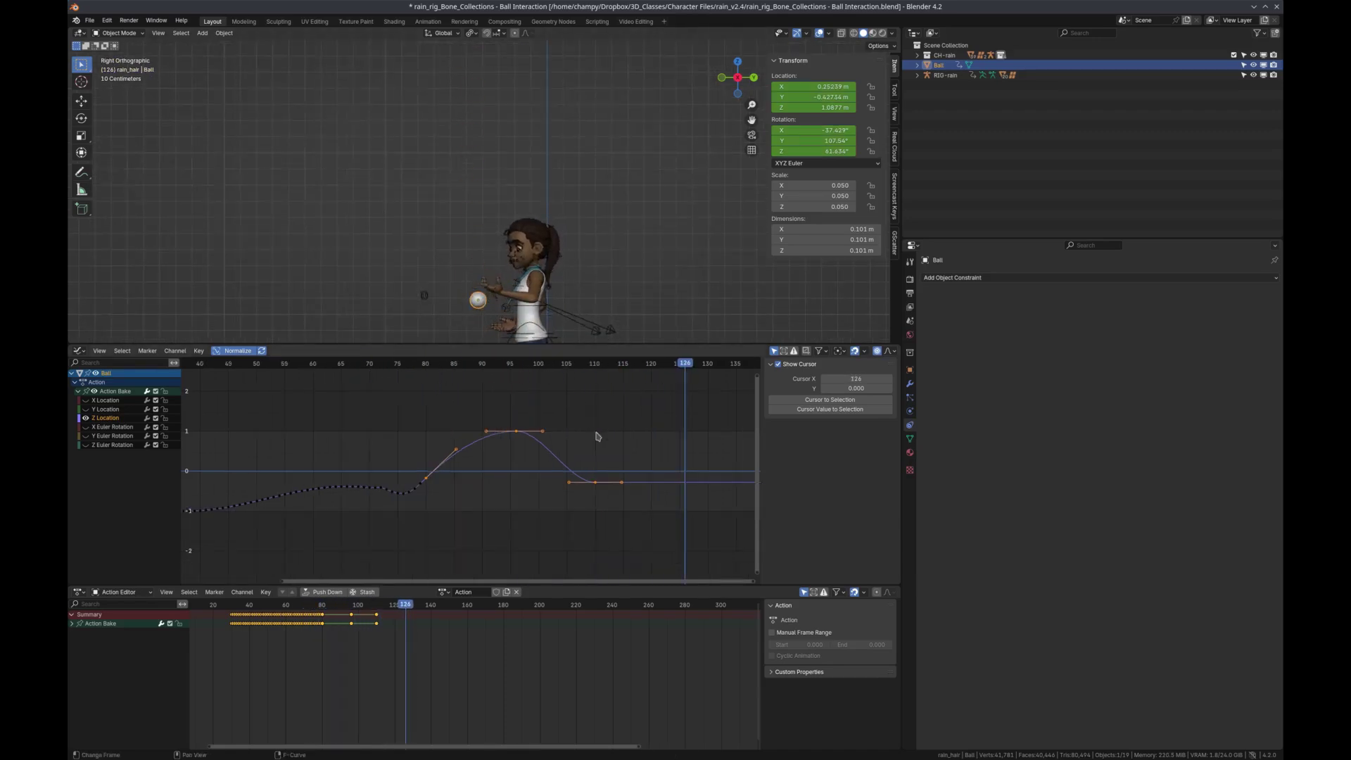
shift+middle_drag(587, 297, 598, 308)
scroll(603, 315, down, 3)
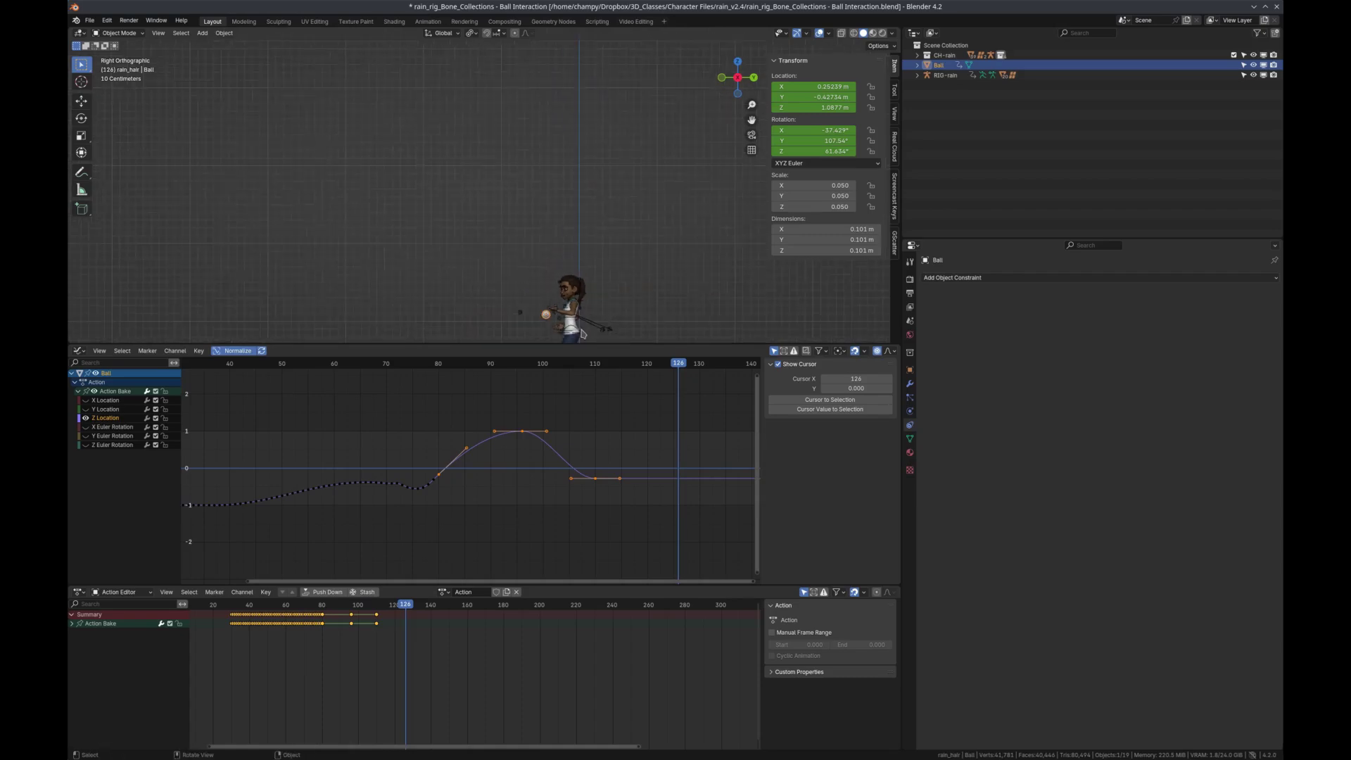
scroll(582, 333, up, 2)
click(395, 361)
key(space)
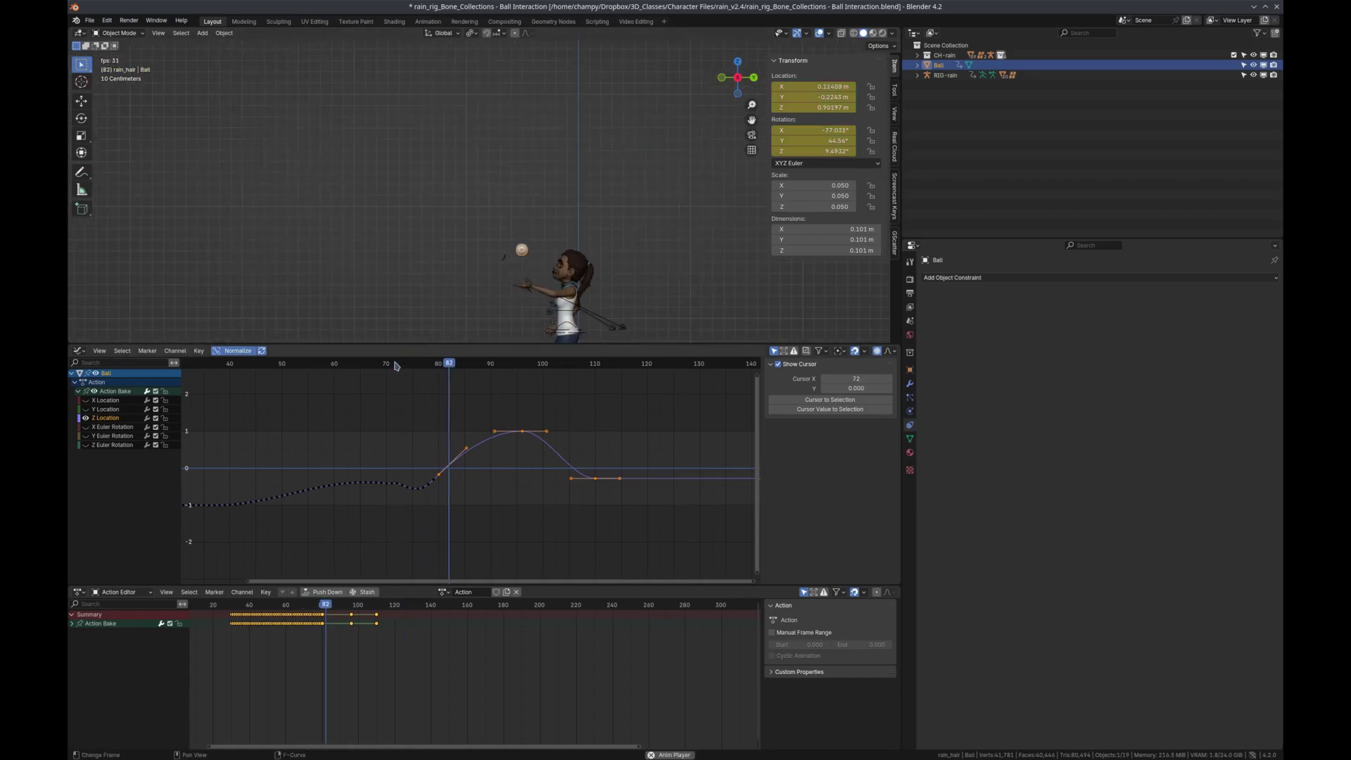
key(space)
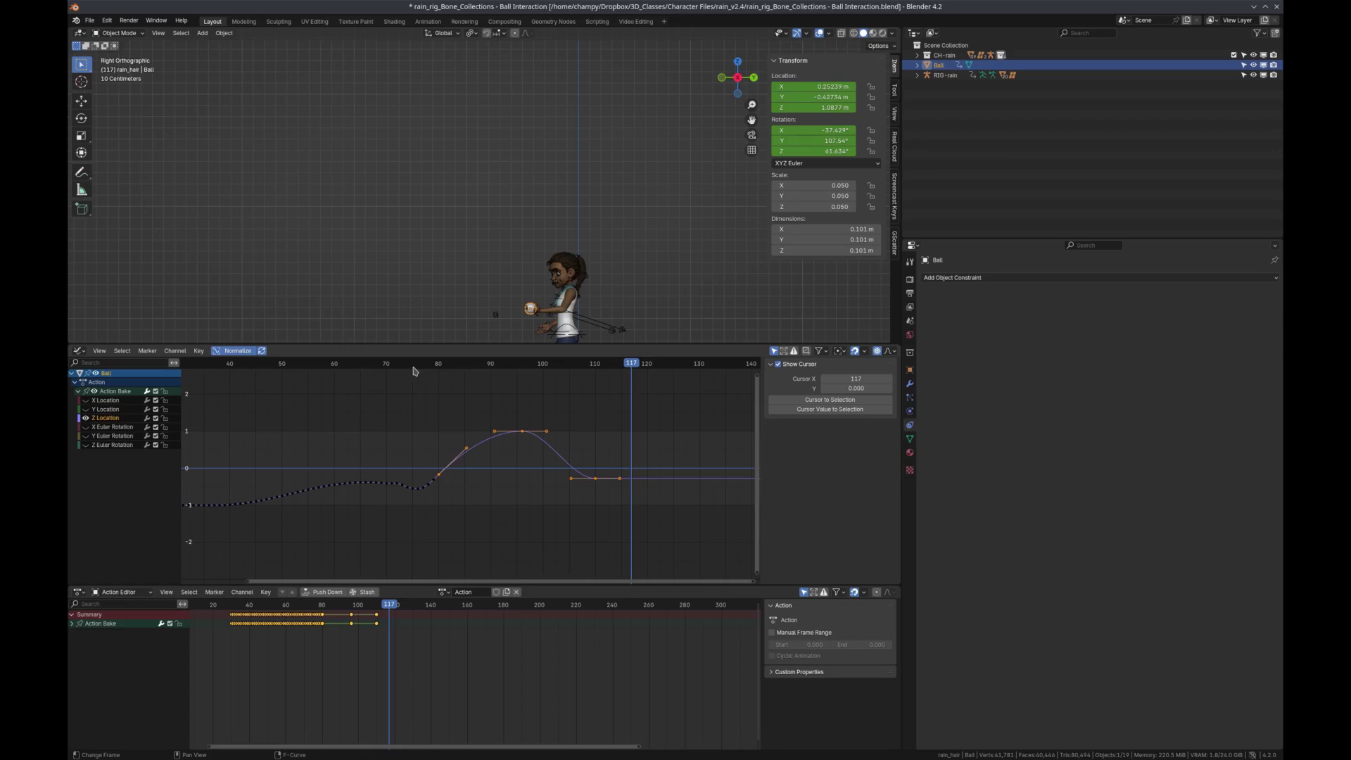
drag(415, 363, 464, 384)
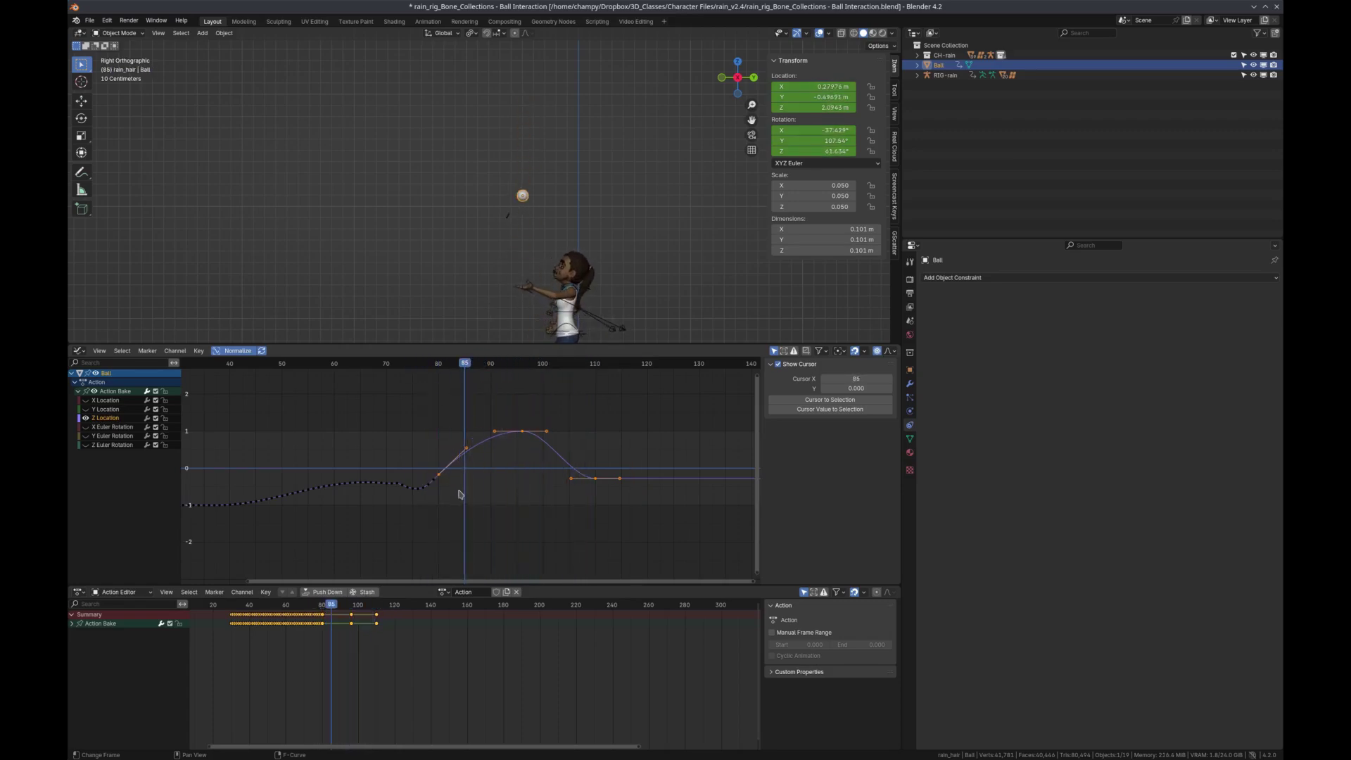
scroll(458, 494, up, 6)
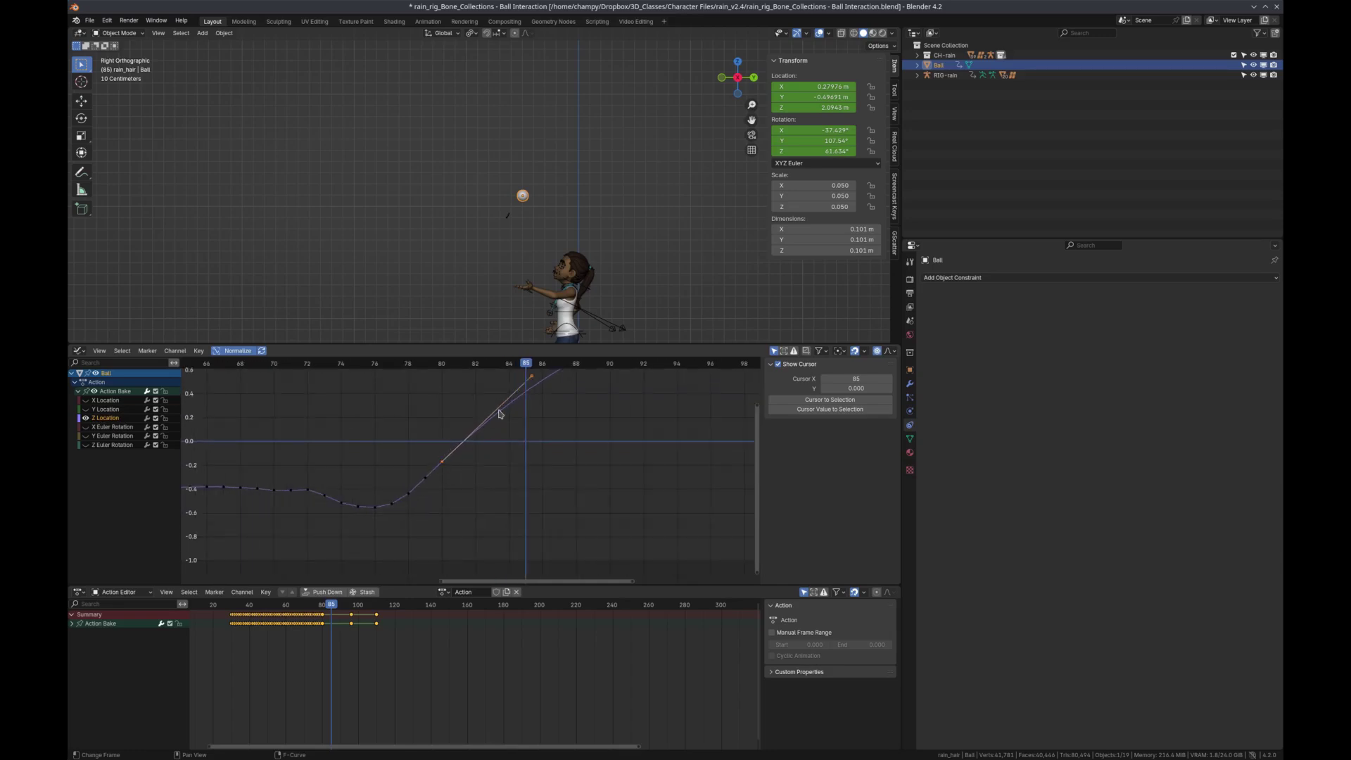
scroll(443, 468, down, 3)
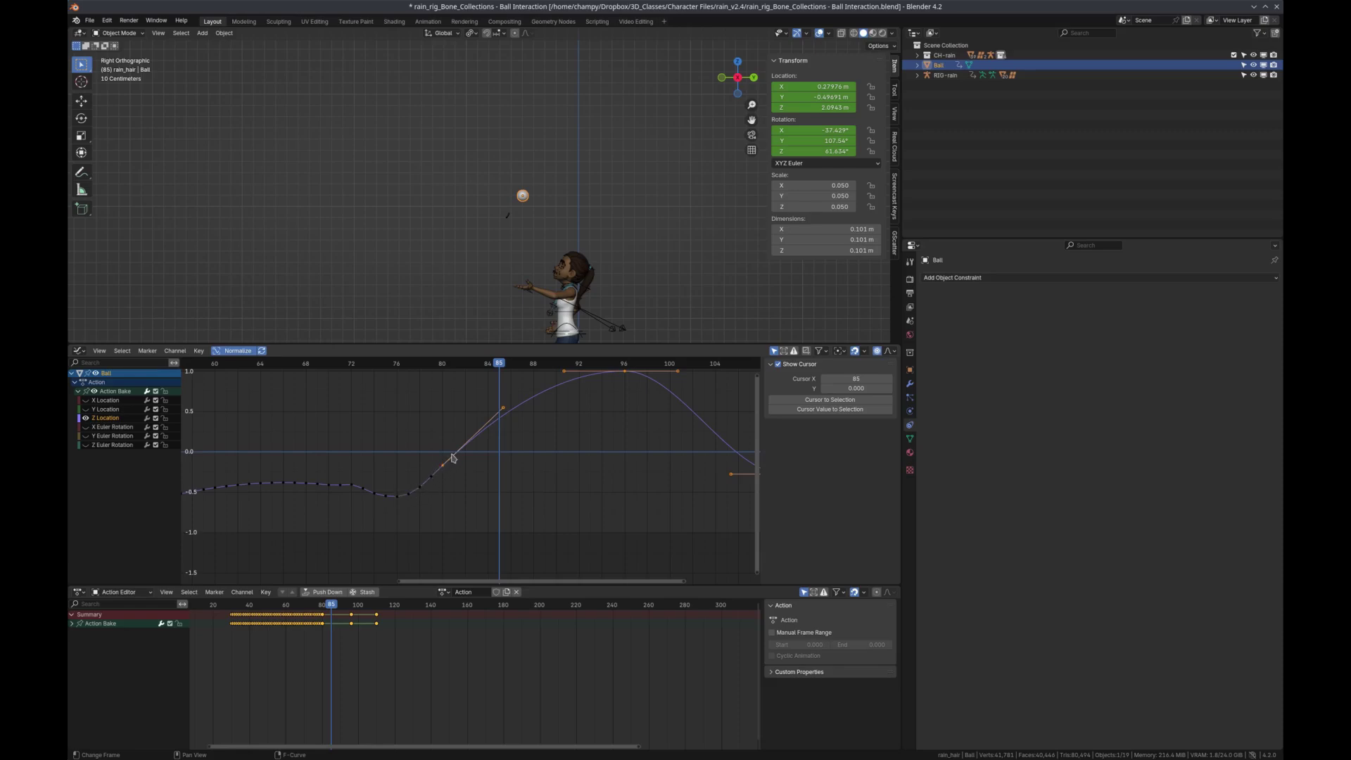
click(503, 410)
Turn off proportional editing, move the frame-80 key's right handle, and preview the result
key(g)
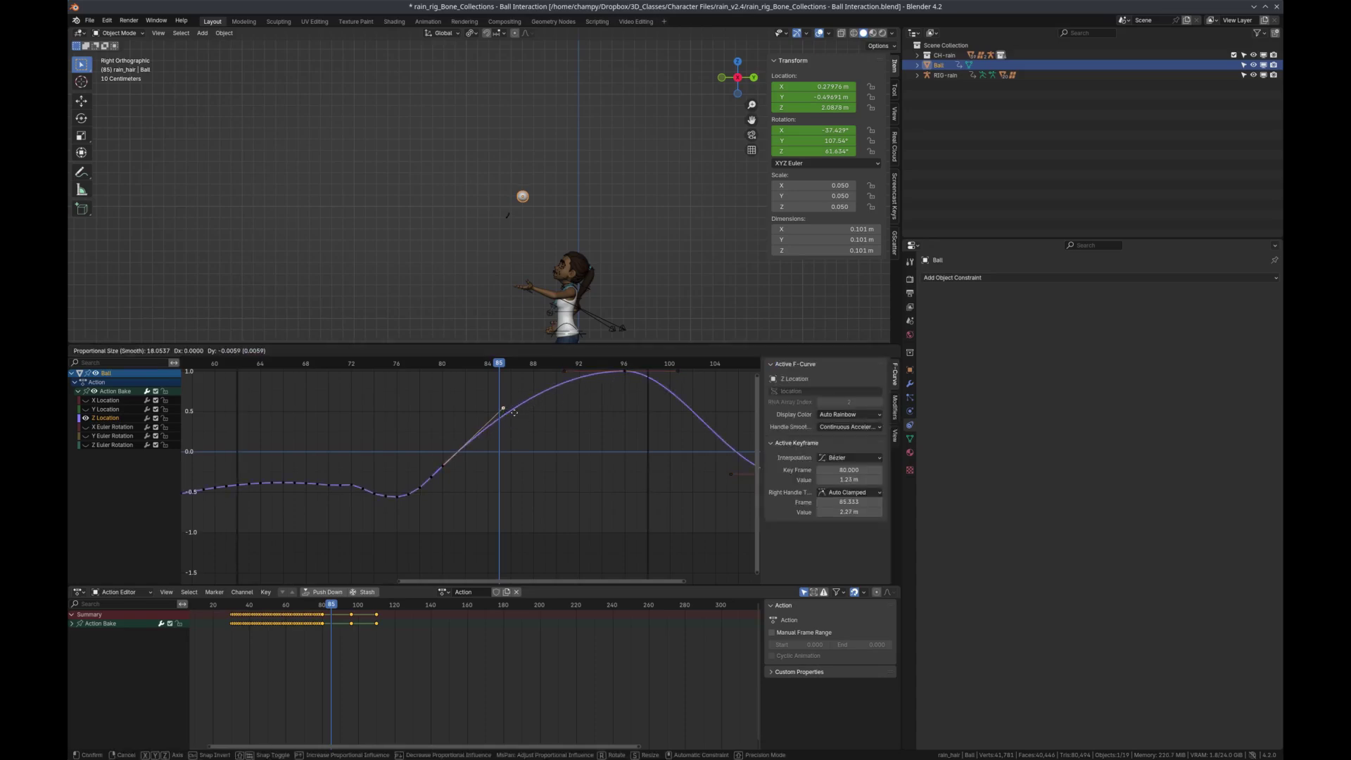
right_click(505, 412)
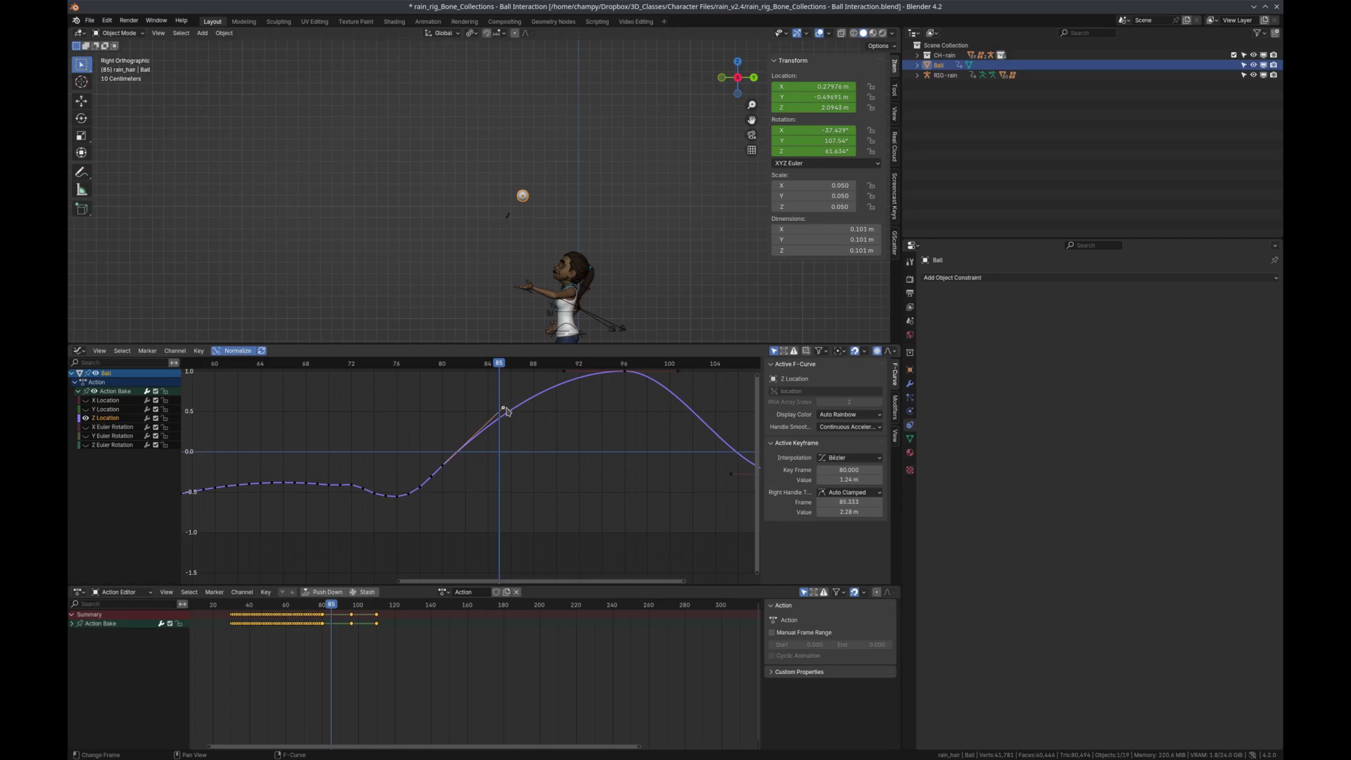
click(876, 350)
key(g)
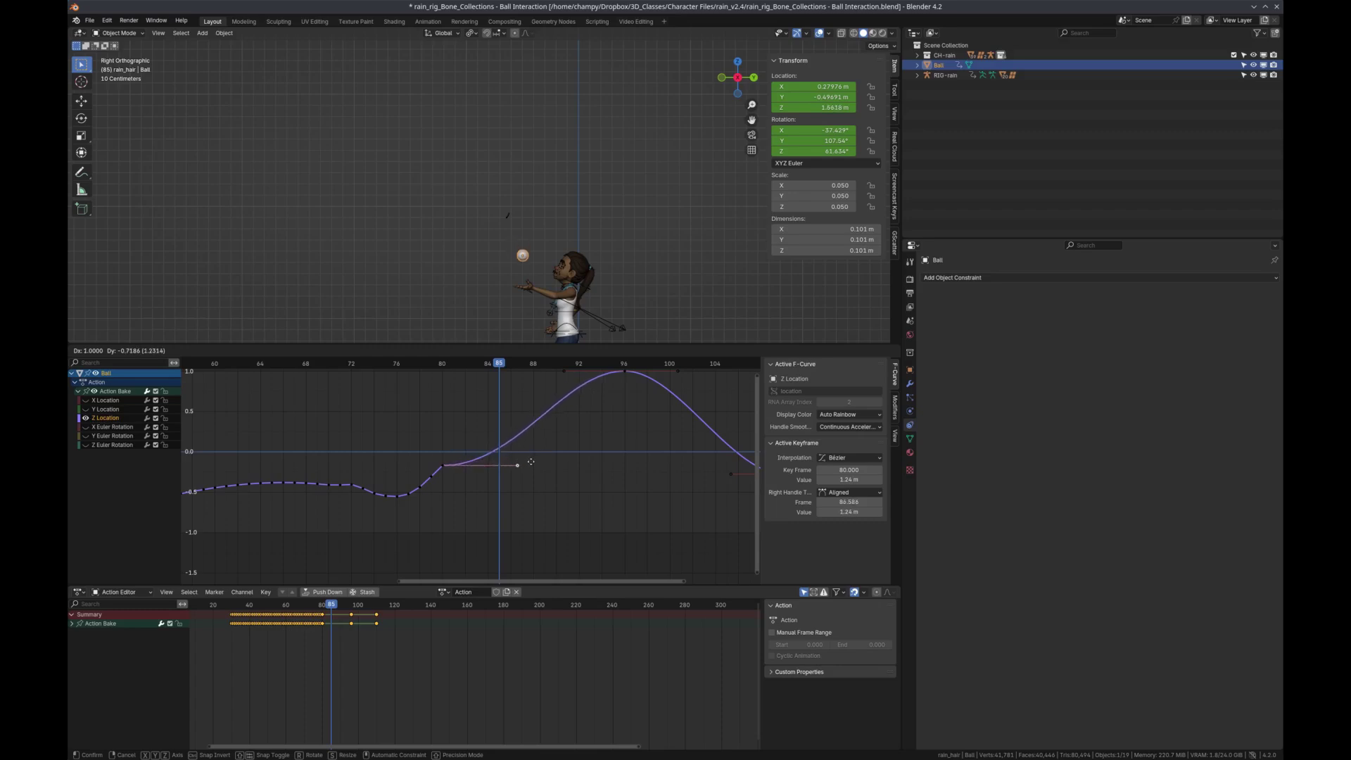
click(520, 457)
key(space)
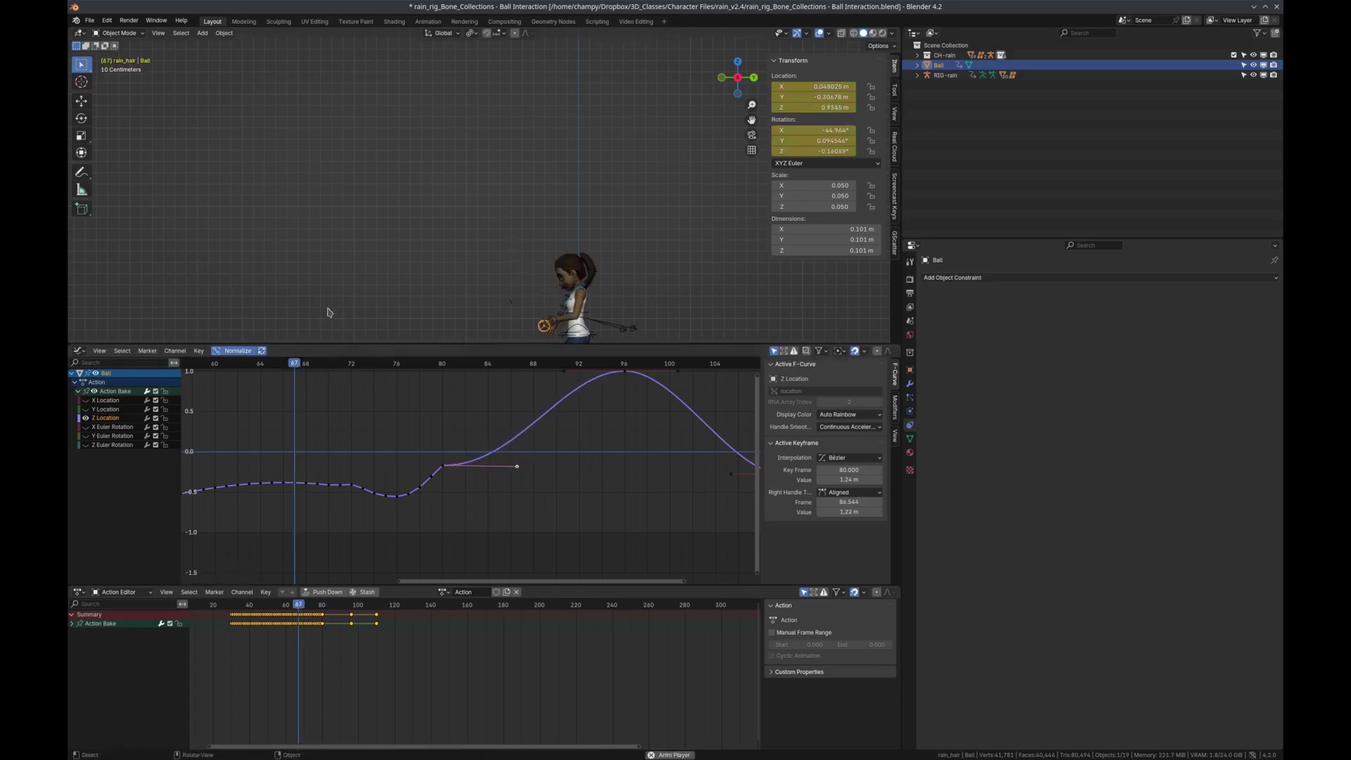
key(space)
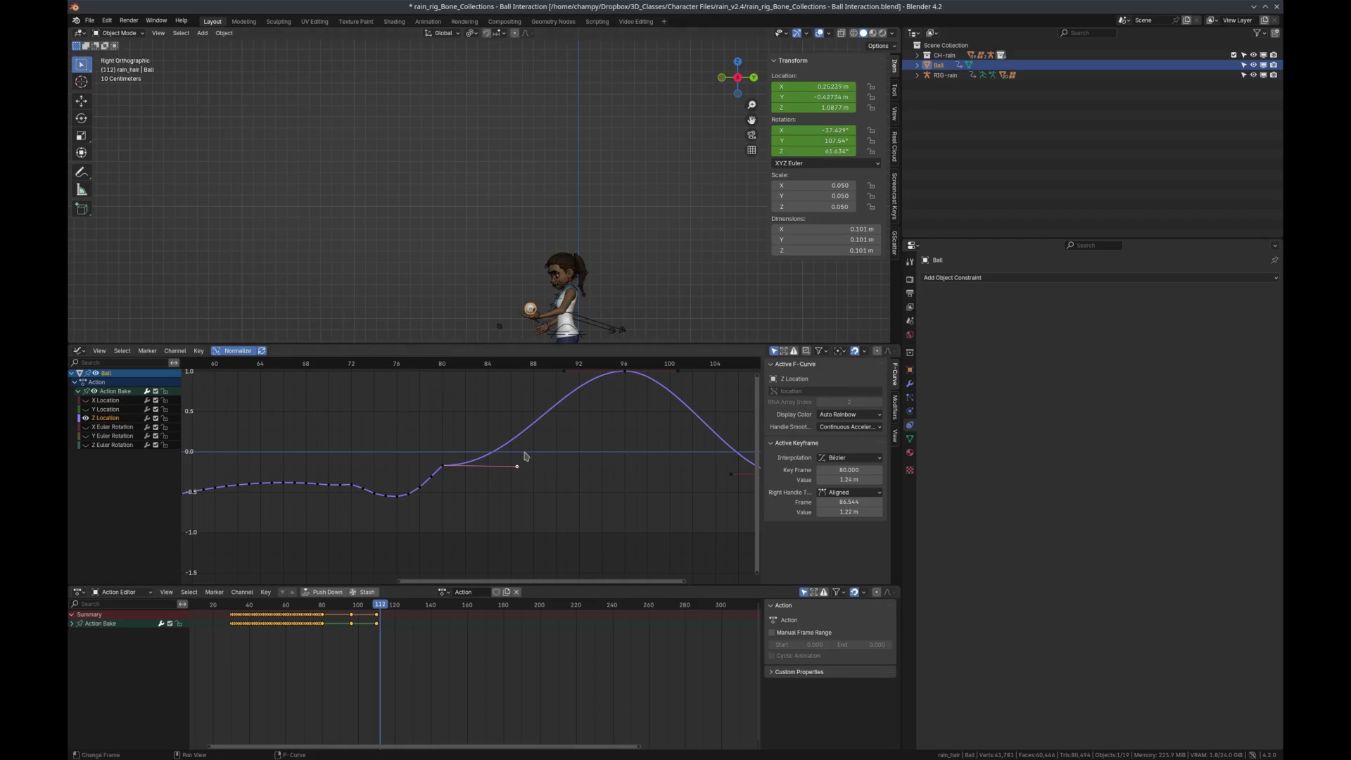
Raise the frame-80 right handle to frame 84.204, 2.13 m and replay the toss
drag(517, 469, 491, 419)
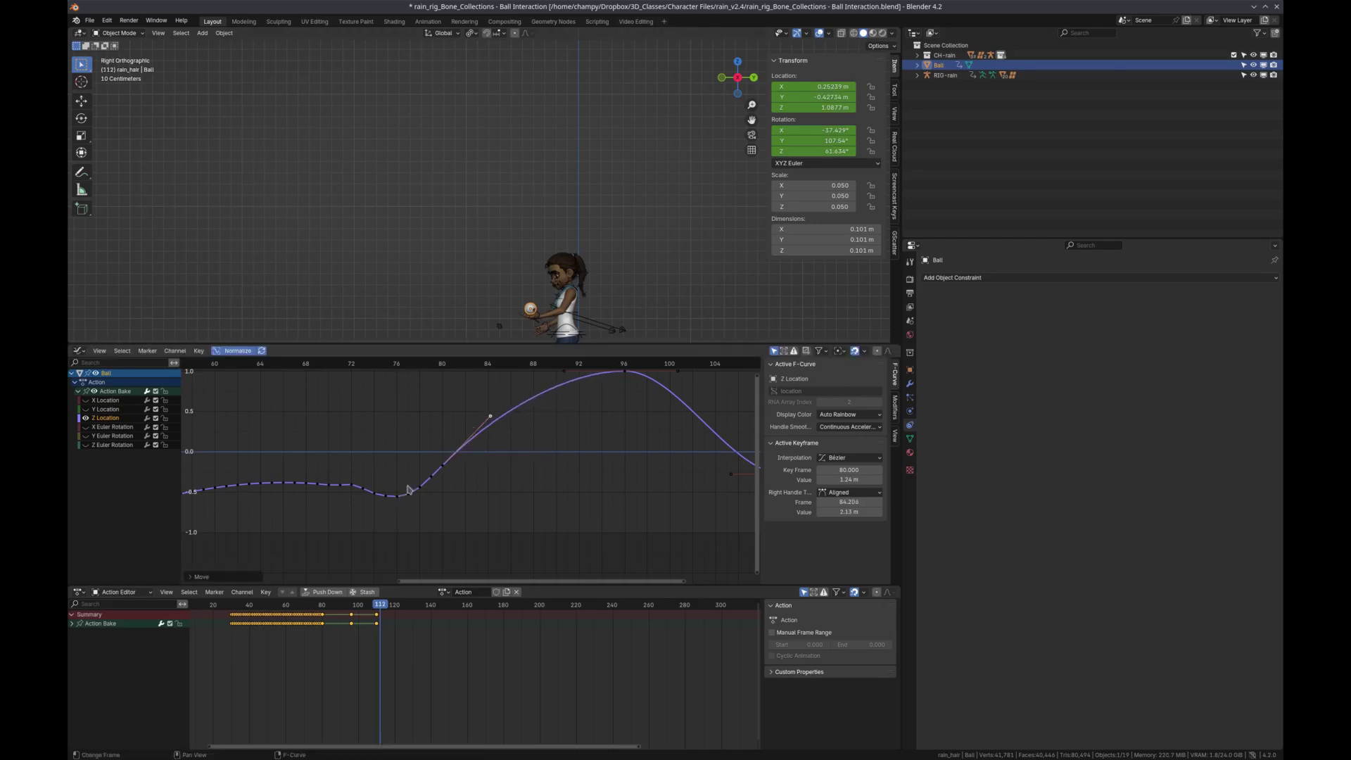
key(space)
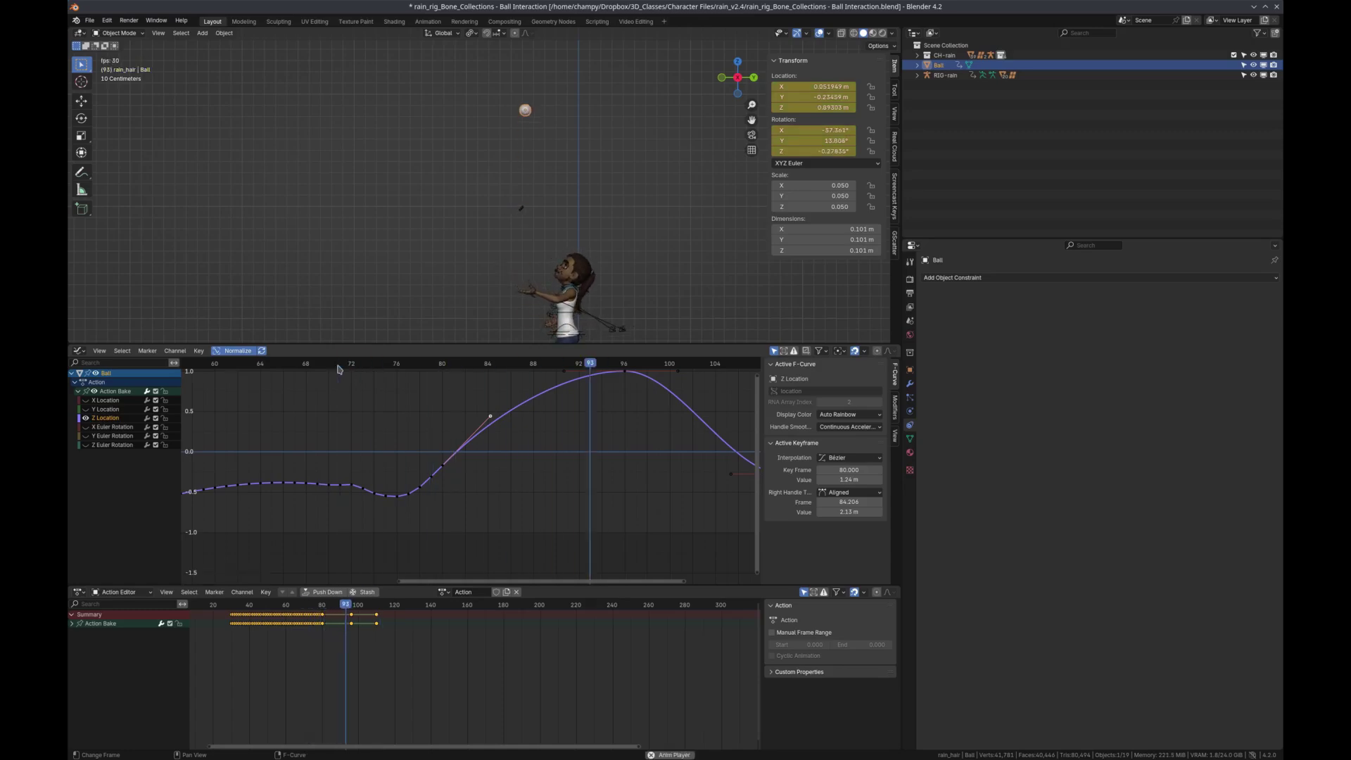
key(space)
scroll(543, 423, down, 1)
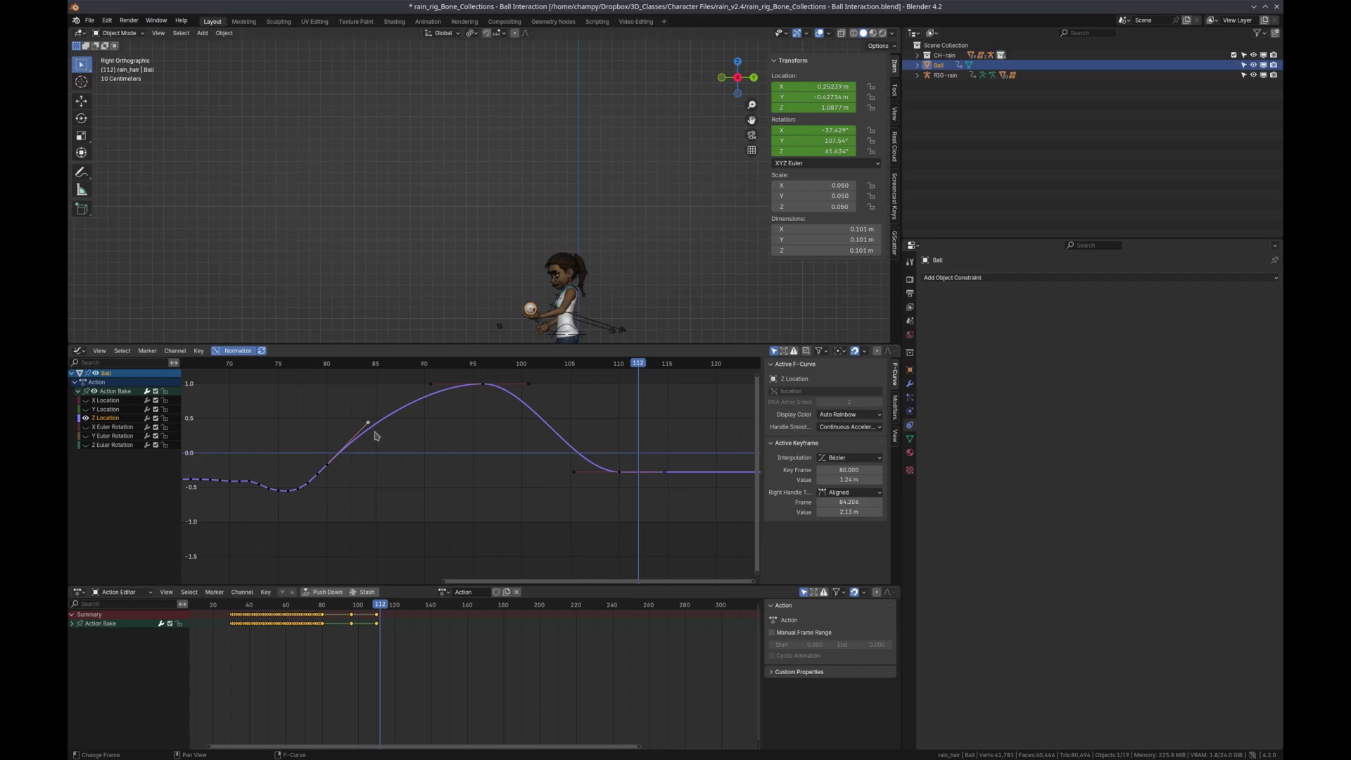
click(619, 470)
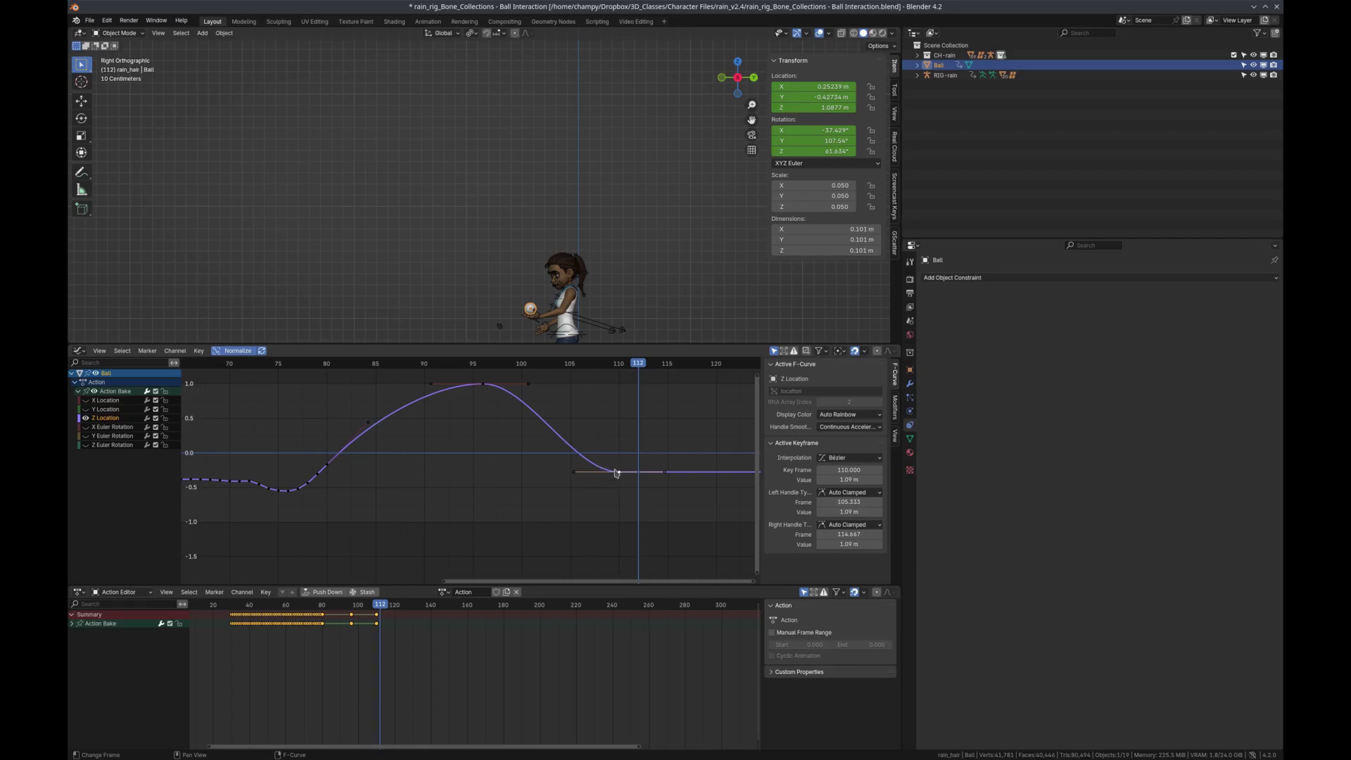
Set the frame-110 key's handles to Free and raise its left handle to frame 106.798, 2.24 m
drag(577, 477, 636, 493)
key(Escape)
click(619, 473)
key(v)
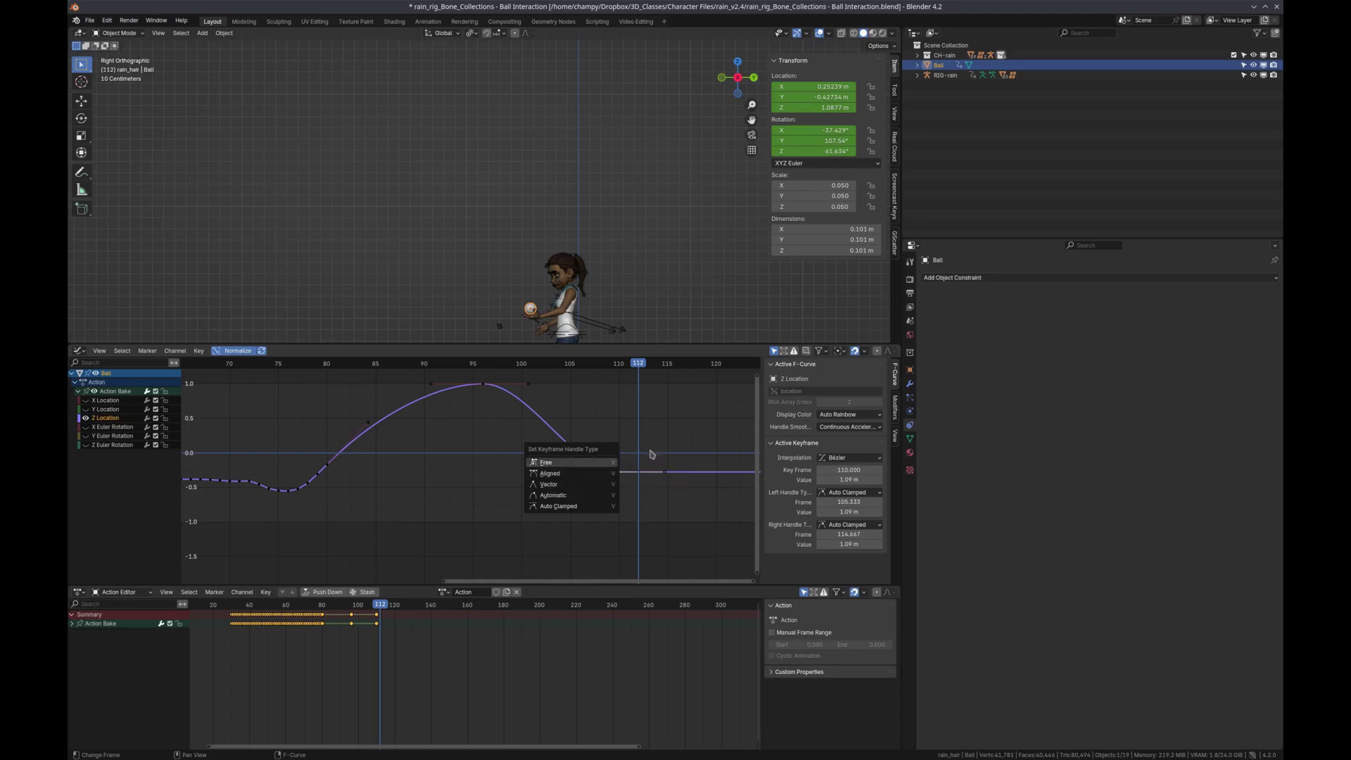
key(Escape)
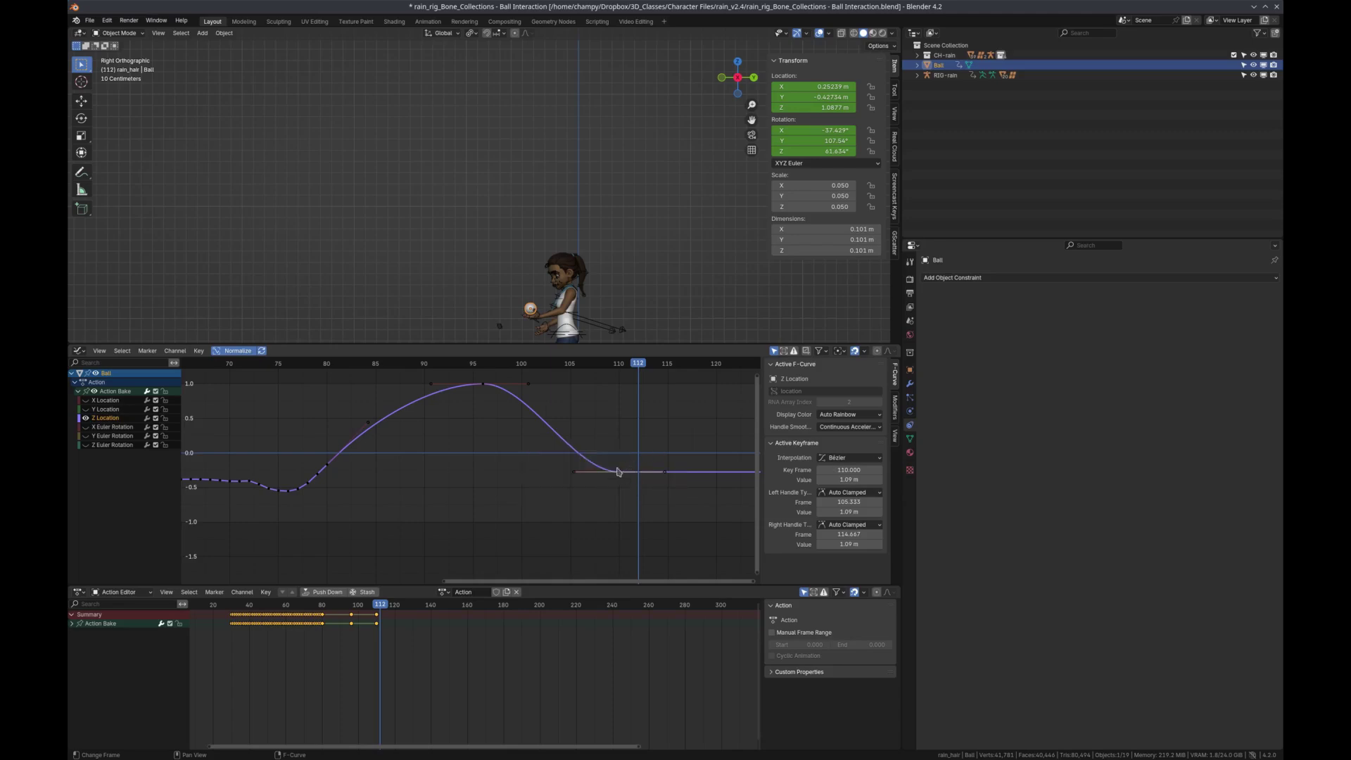
click(198, 351)
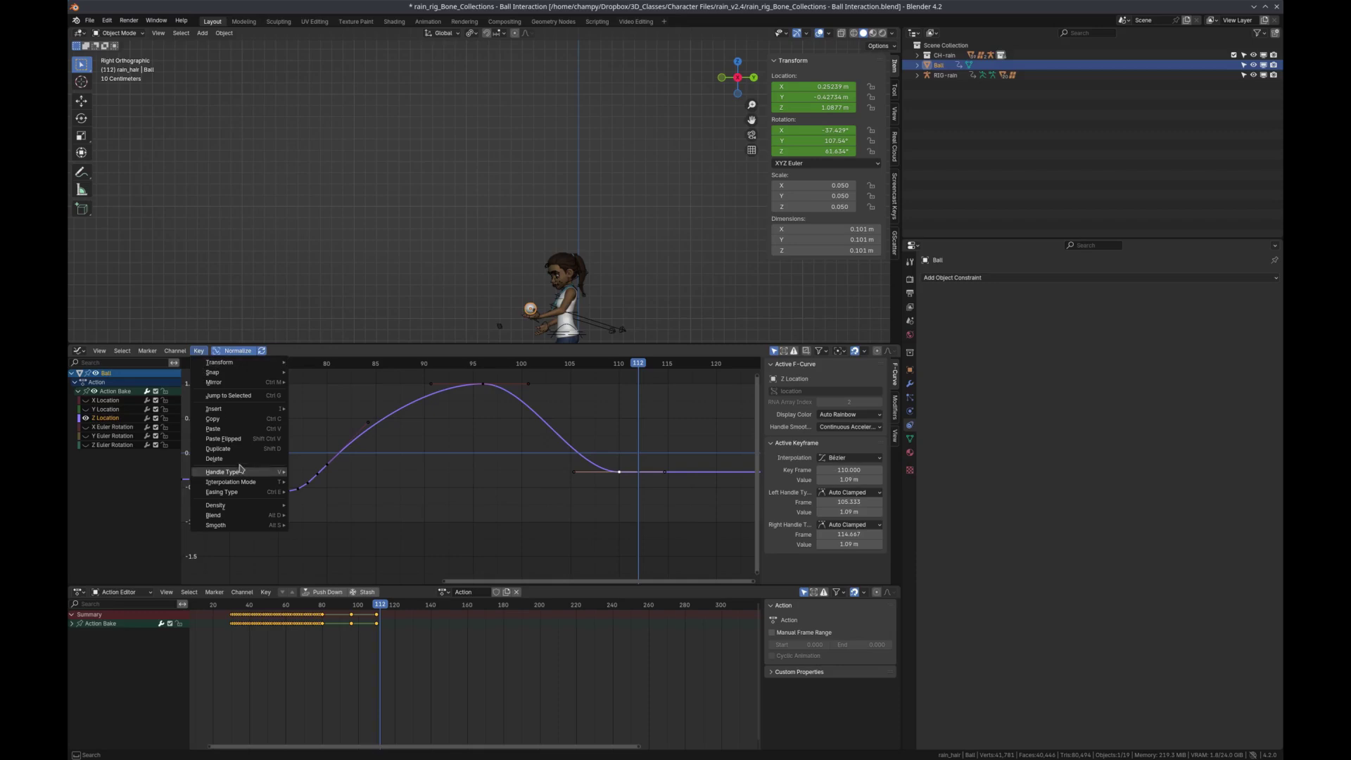
mouse_move(241, 473)
click(323, 474)
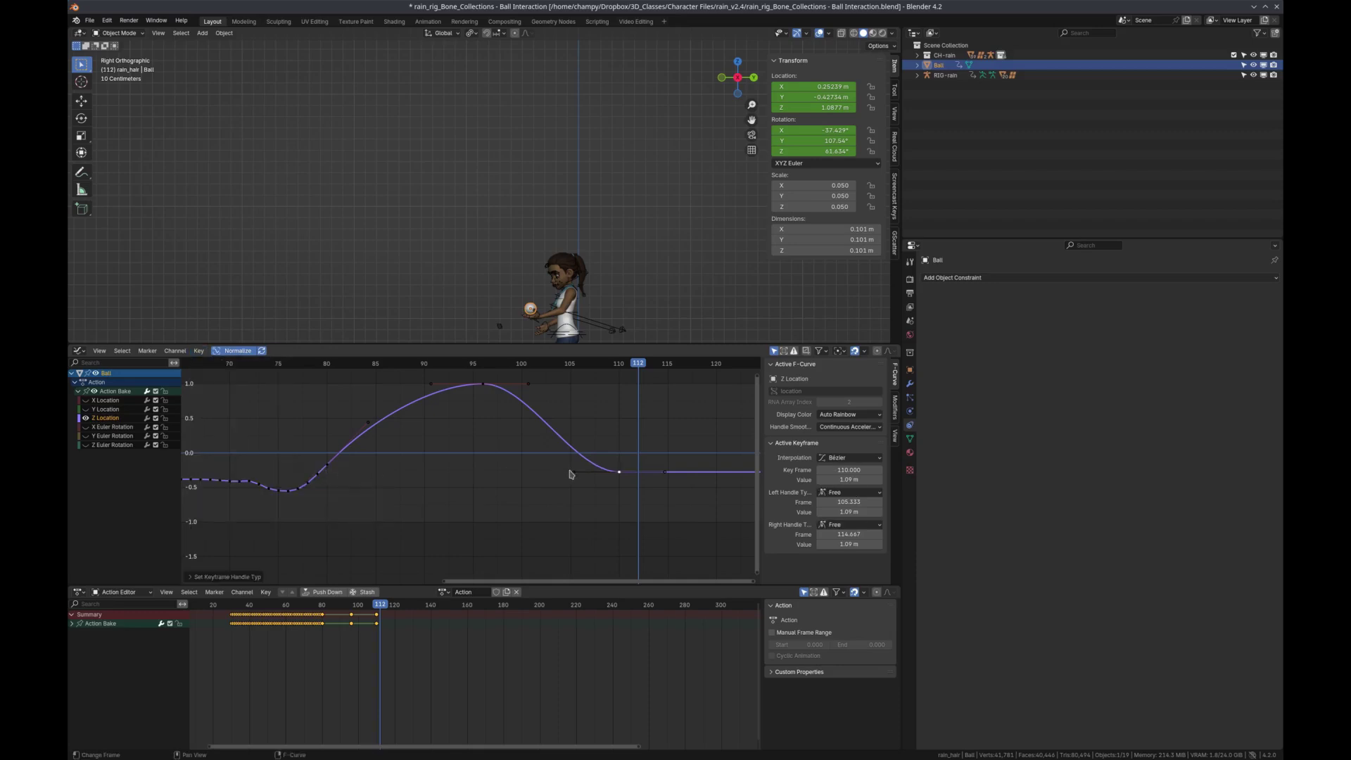
drag(572, 472, 588, 416)
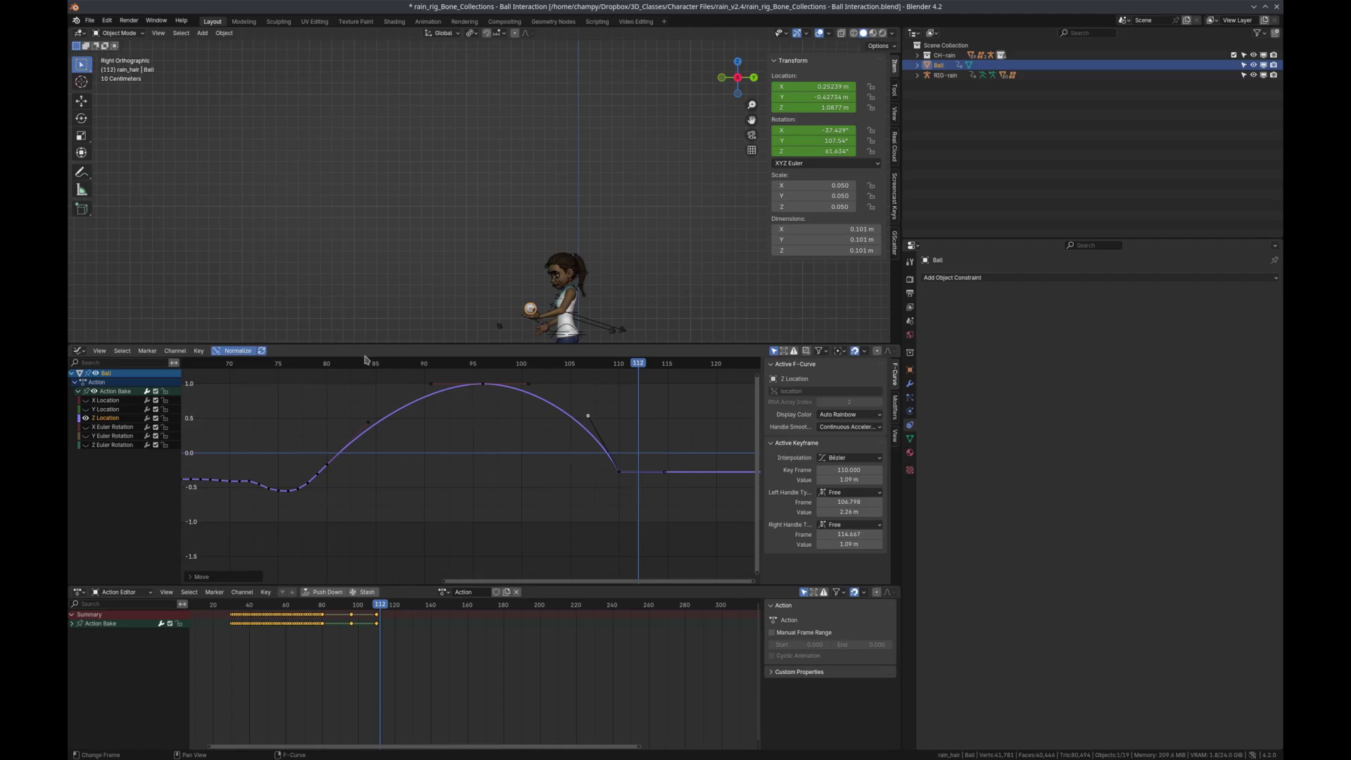
click(279, 364)
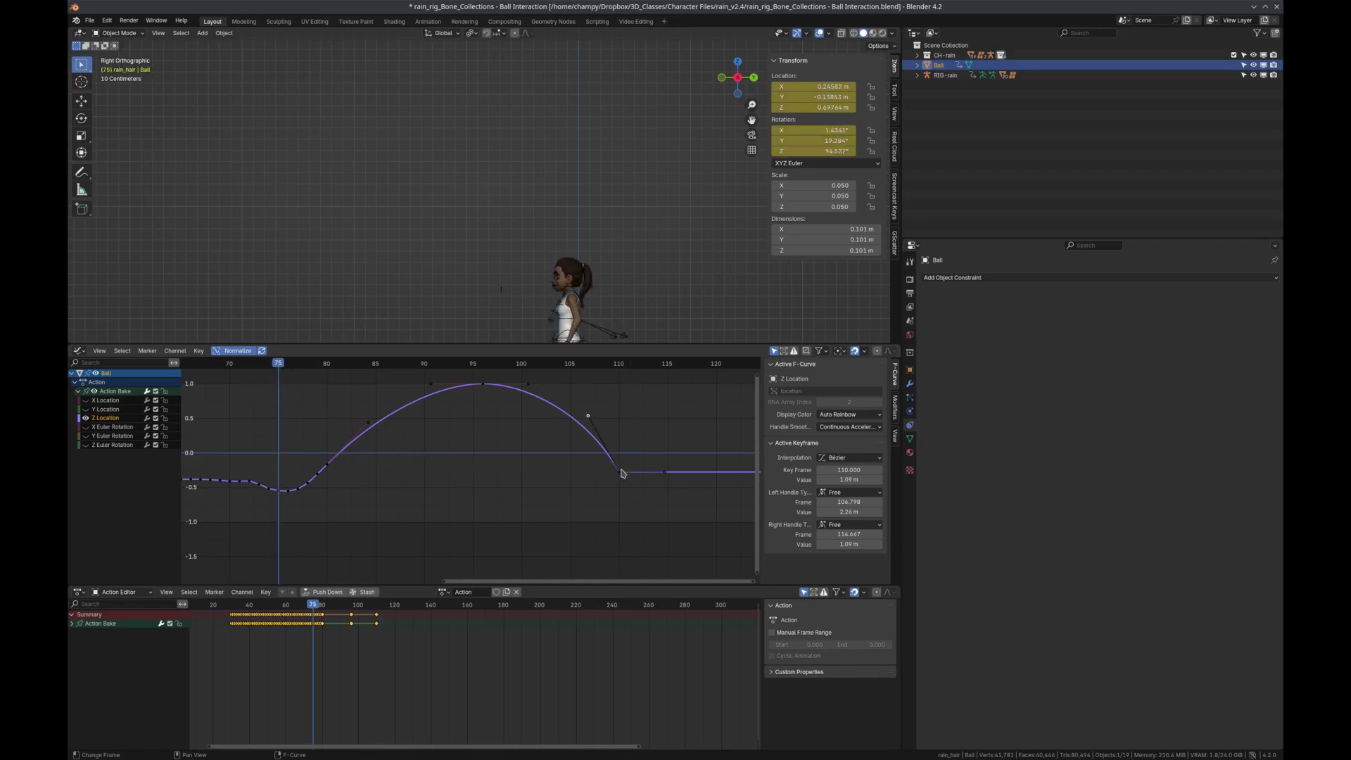
Replay the toss from frame 75 and stop at frame 110 as the ball reaches her hand
mouse_move(426, 299)
middle_down()
mouse_move(386, 280)
mouse_move(433, 294)
middle_up()
scroll(410, 332, up, 3)
key(space)
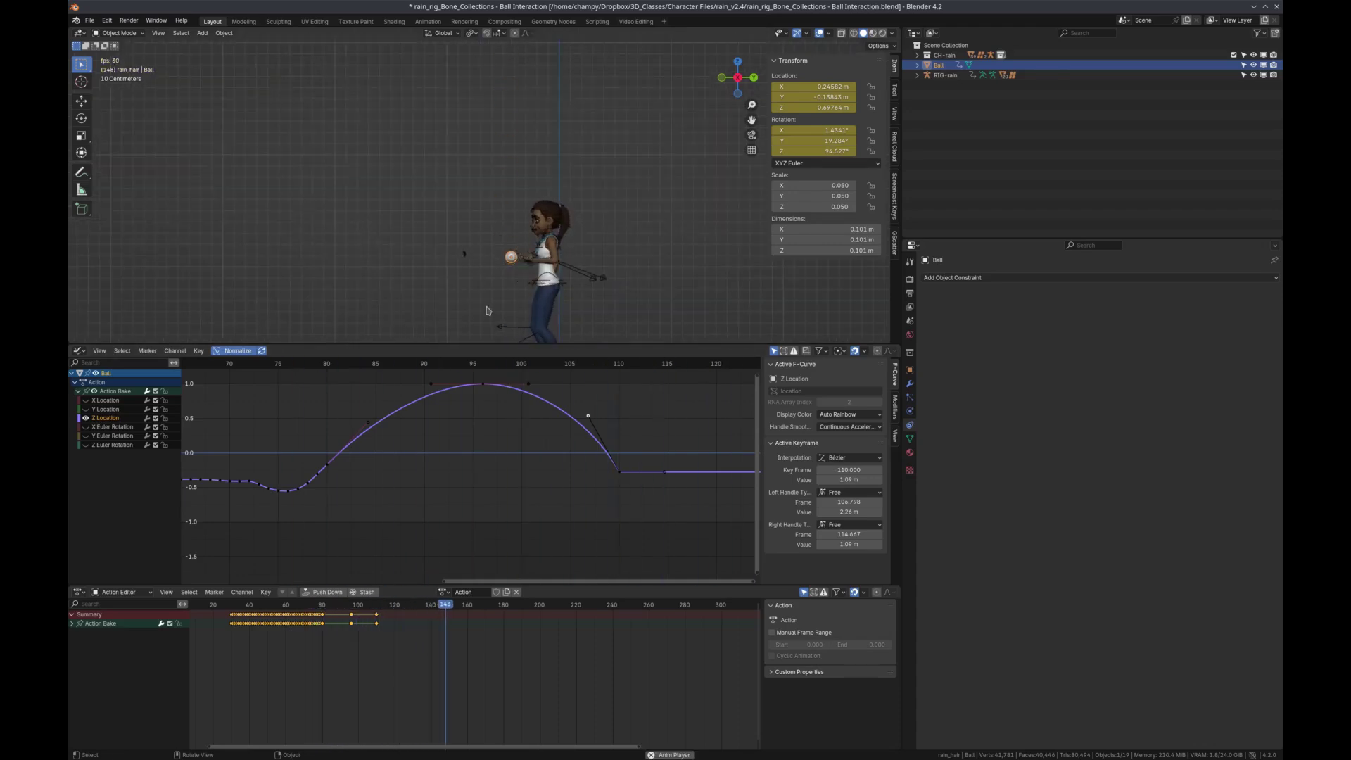
click(291, 364)
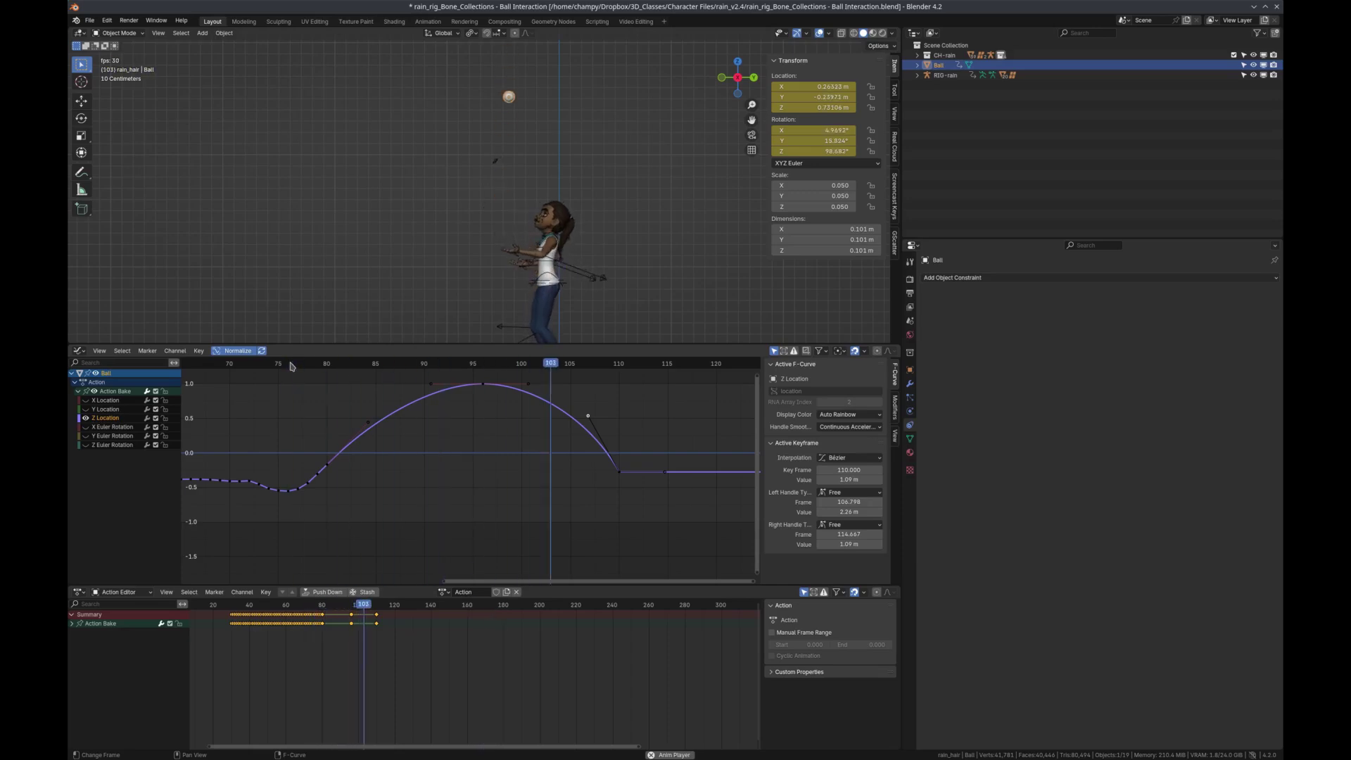
key(space)
drag(609, 365, 617, 366)
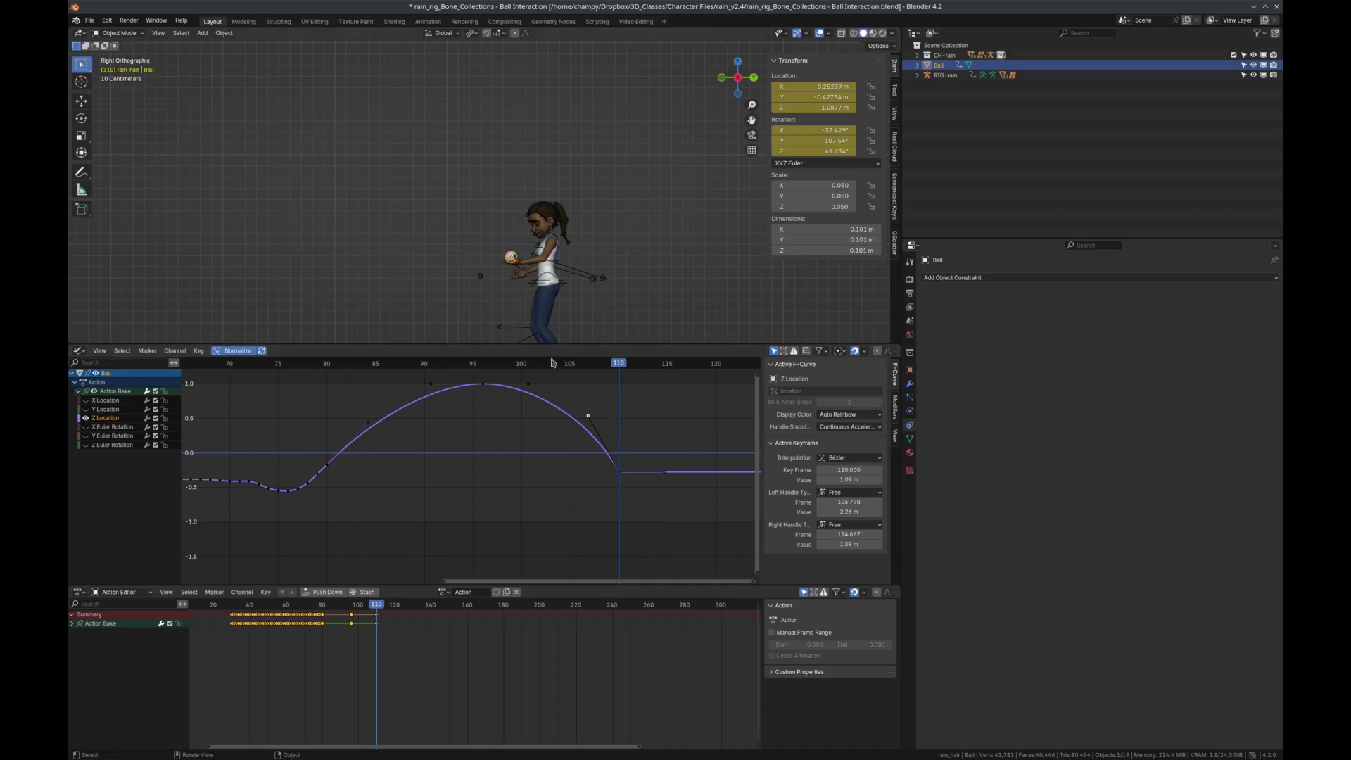
Add a Child Of constraint to the ball targeting RIG-rain
scroll(511, 258, up, 4)
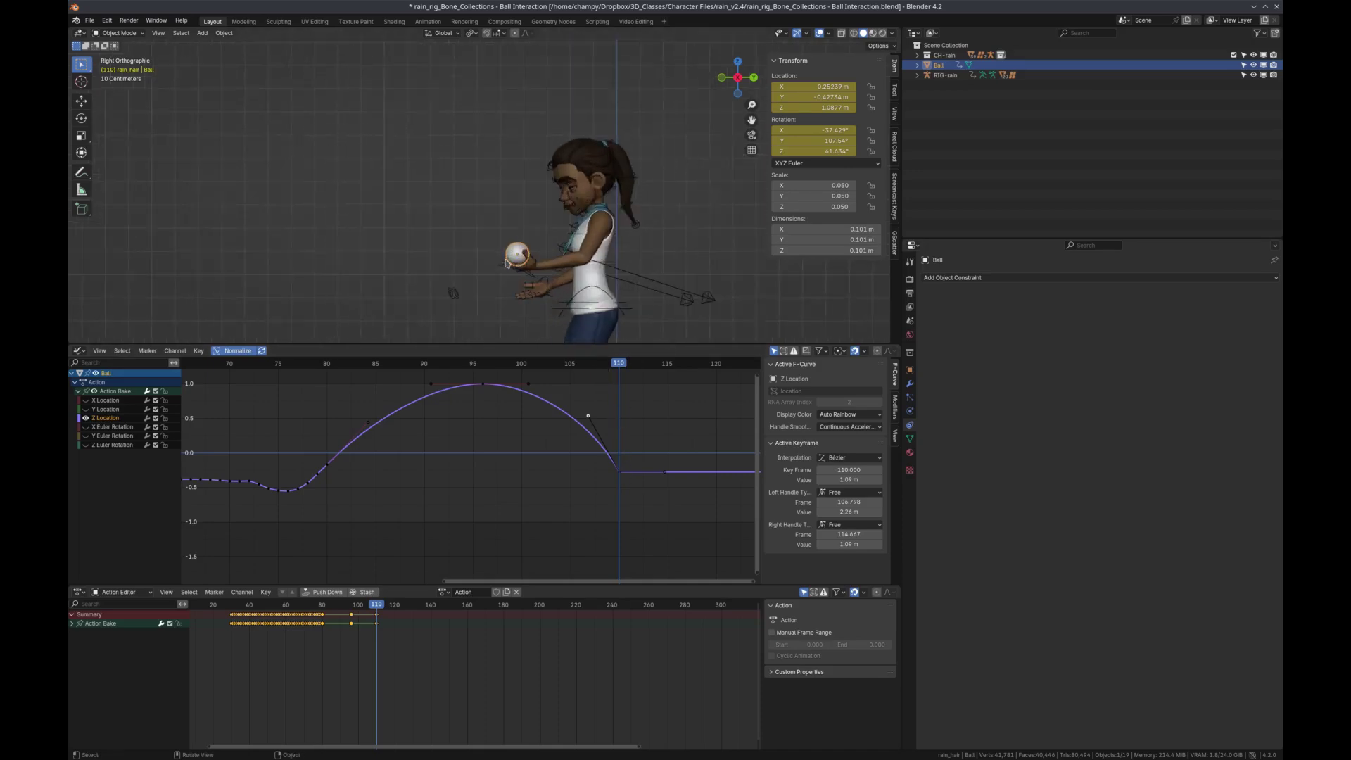
scroll(511, 257, down, 1)
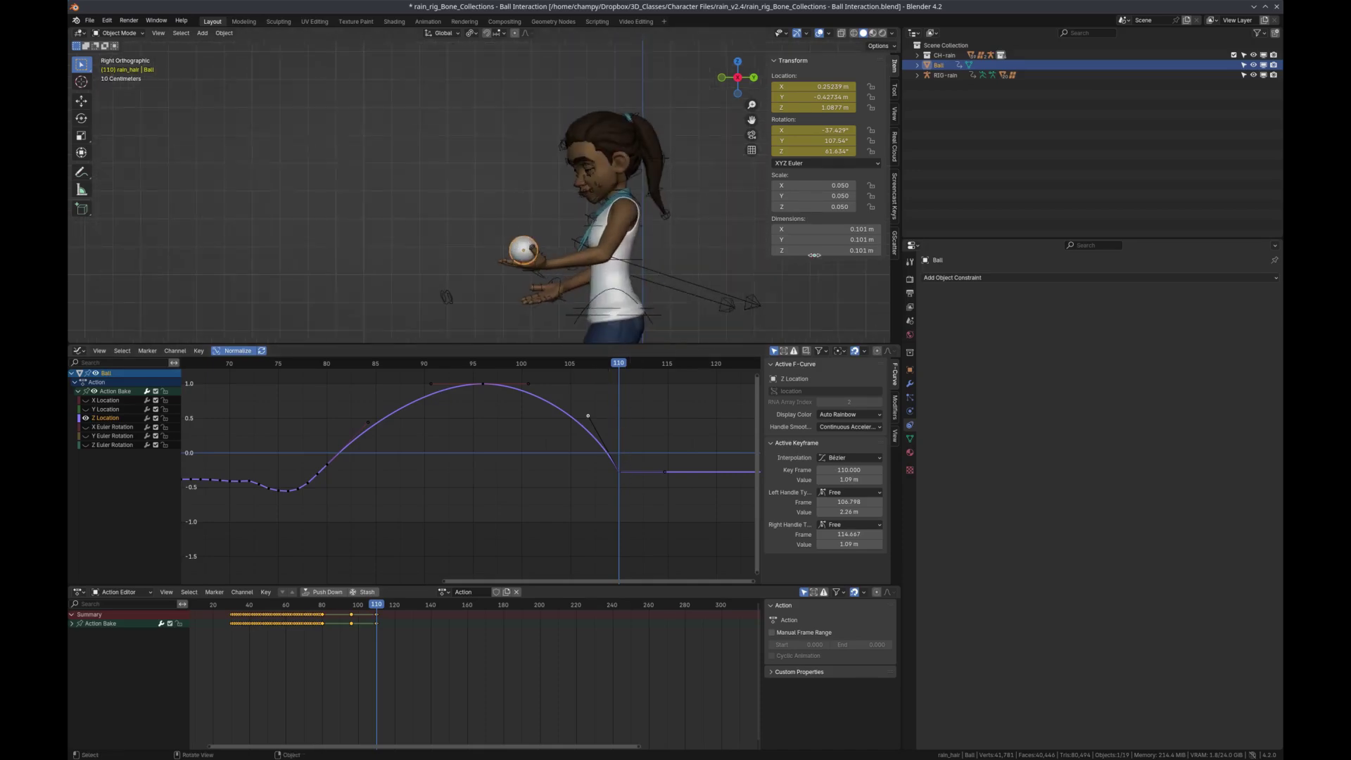
click(1058, 278)
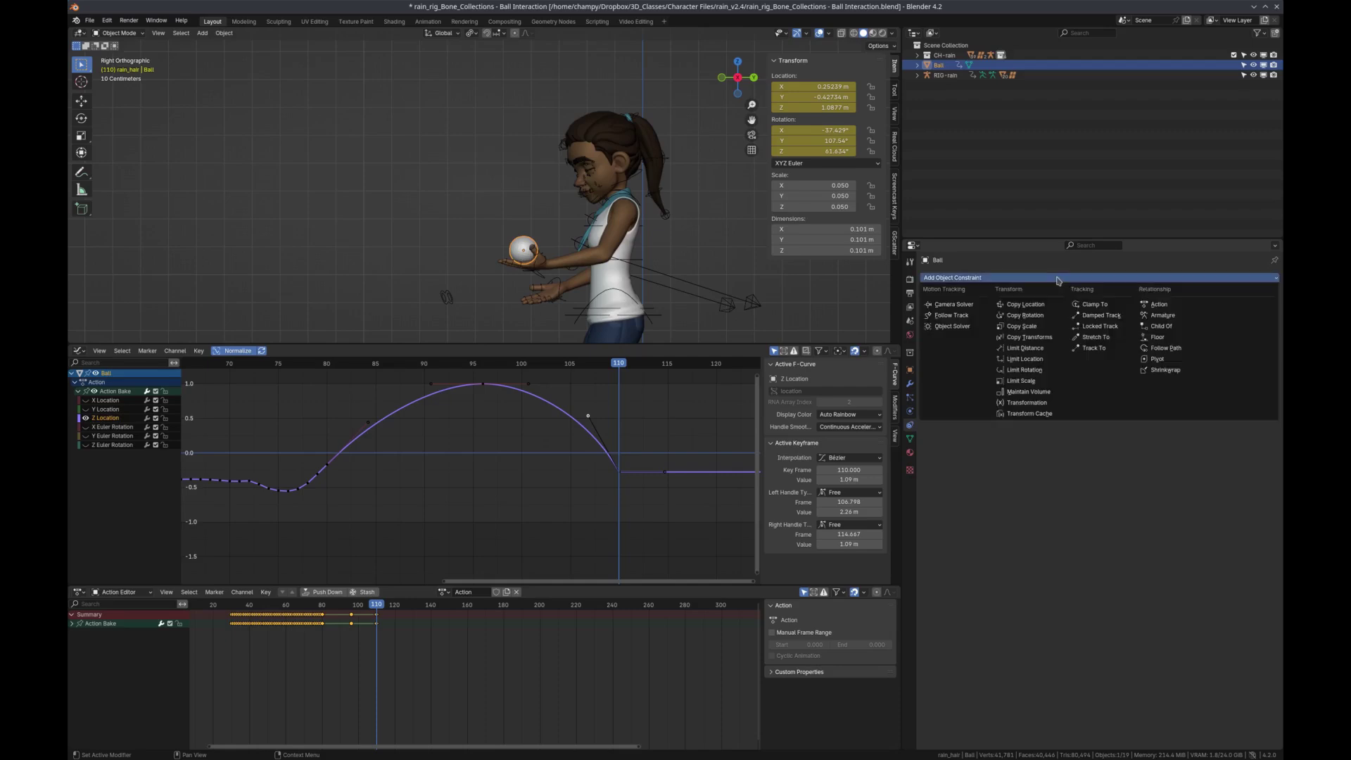
click(1160, 325)
click(1134, 309)
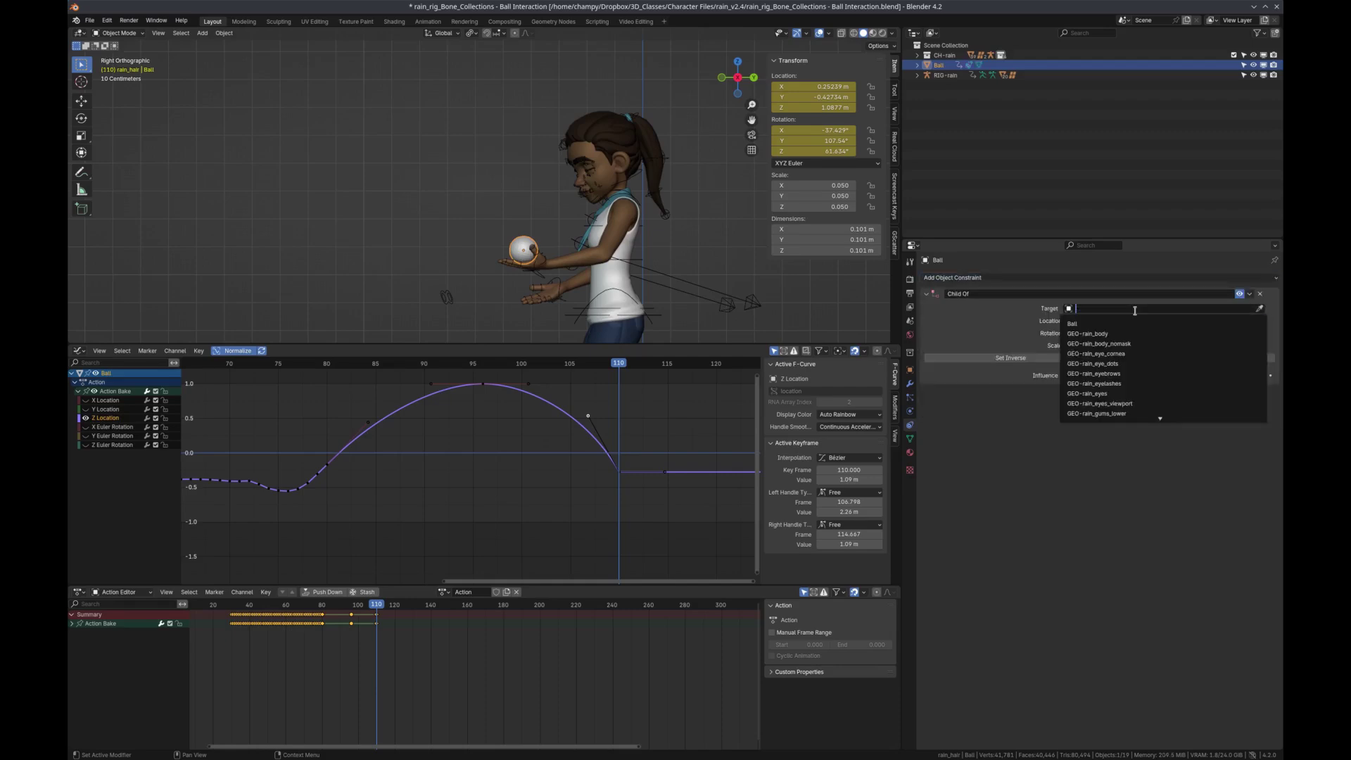
text(rig)
click(1091, 324)
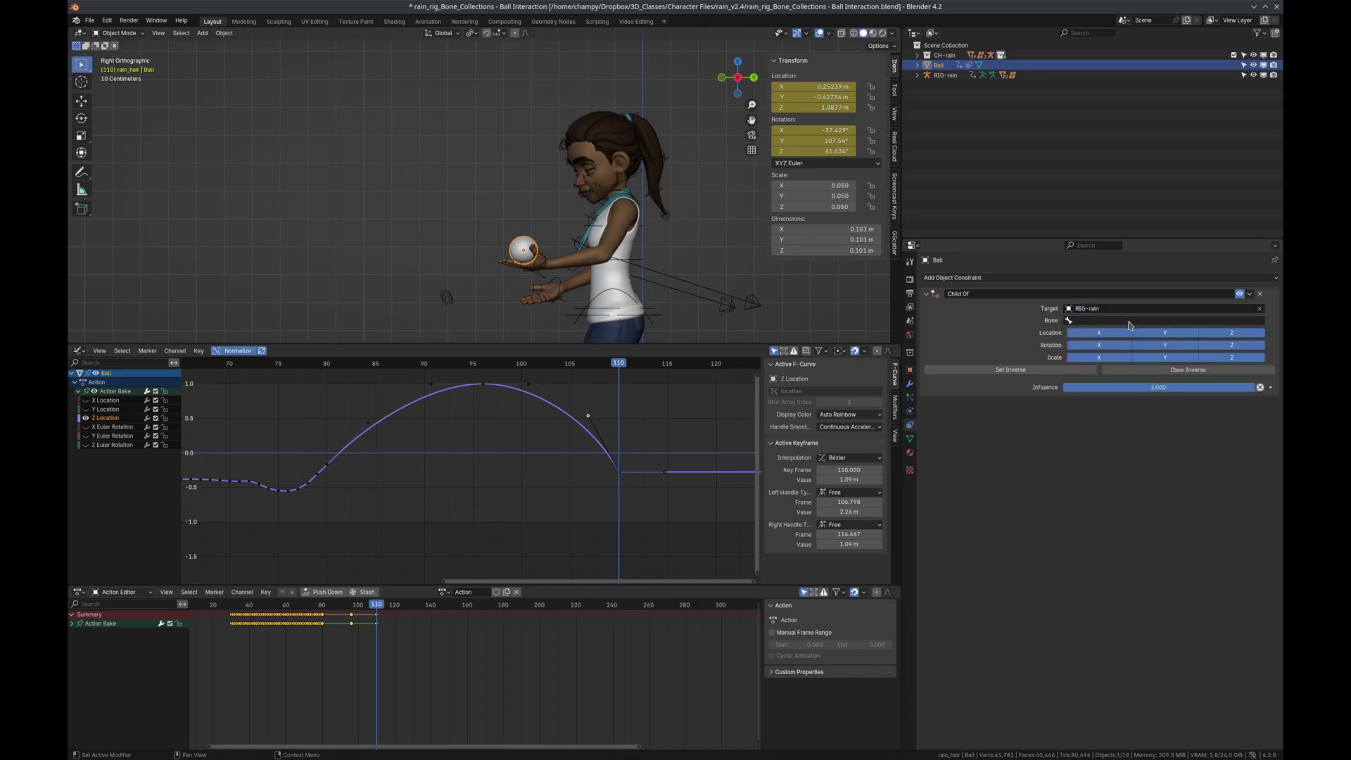
Set the bone to IK-Hand.L, apply Set Inverse, and key influence 1.0 at frame 110
click(1125, 321)
text(hand)
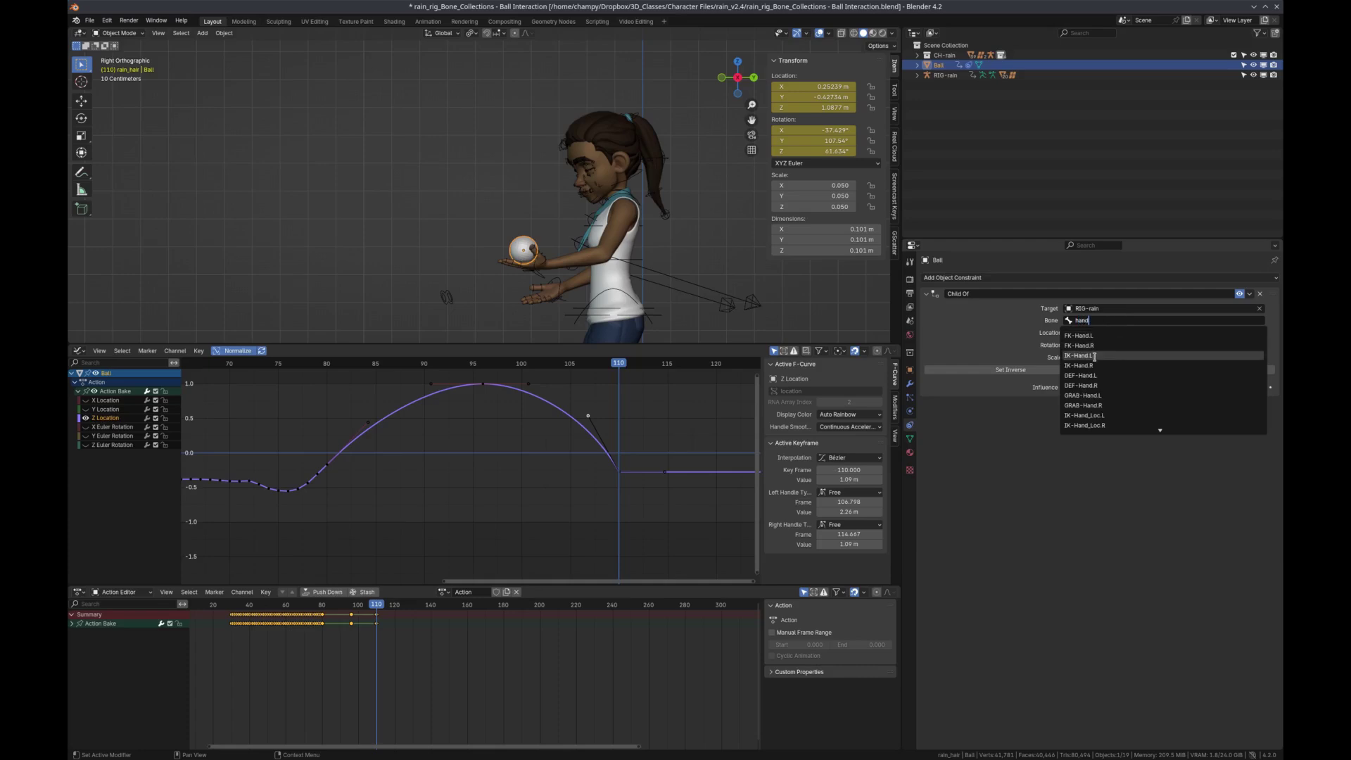
click(1095, 356)
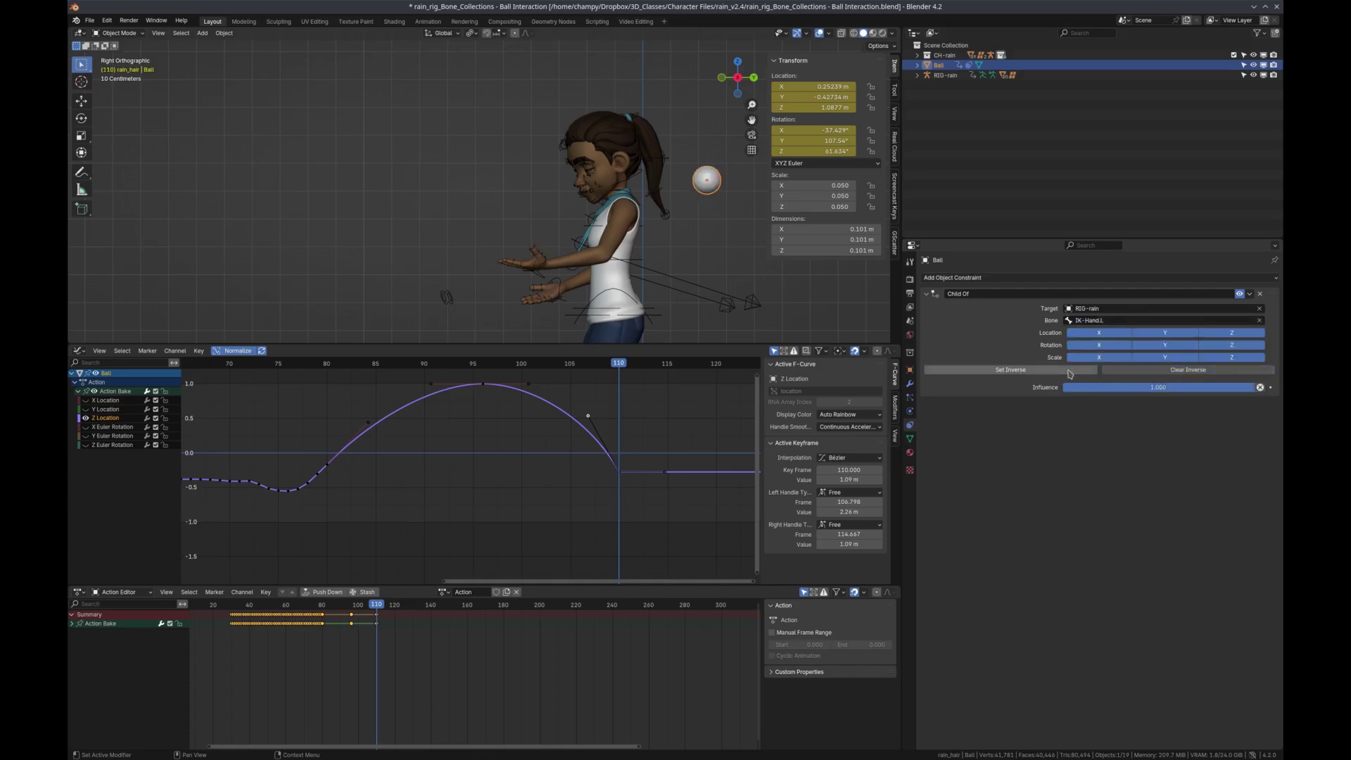
click(1069, 371)
scroll(669, 480, down, 1)
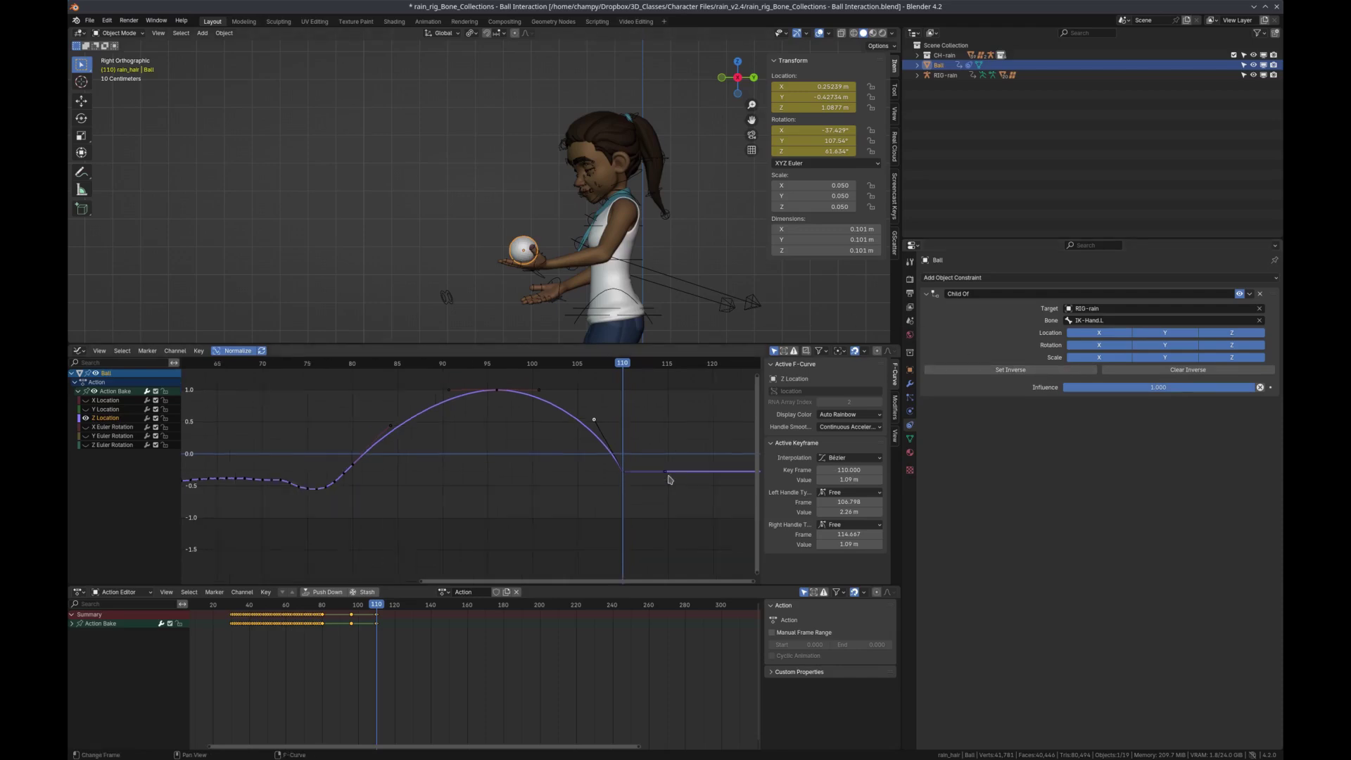
scroll(669, 479, down, 2)
mouse_move(630, 363)
mouse_down()
mouse_move(299, 403)
mouse_move(631, 375)
mouse_up()
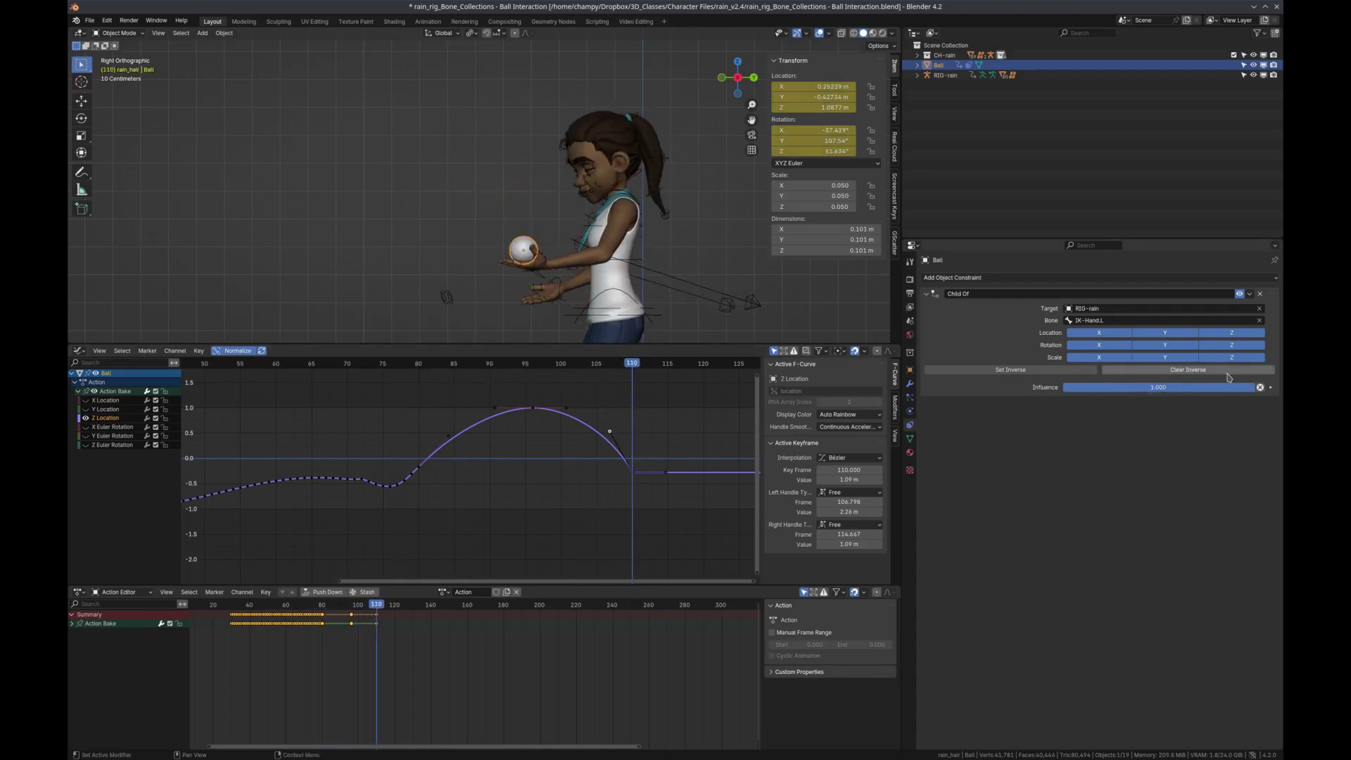
click(1270, 387)
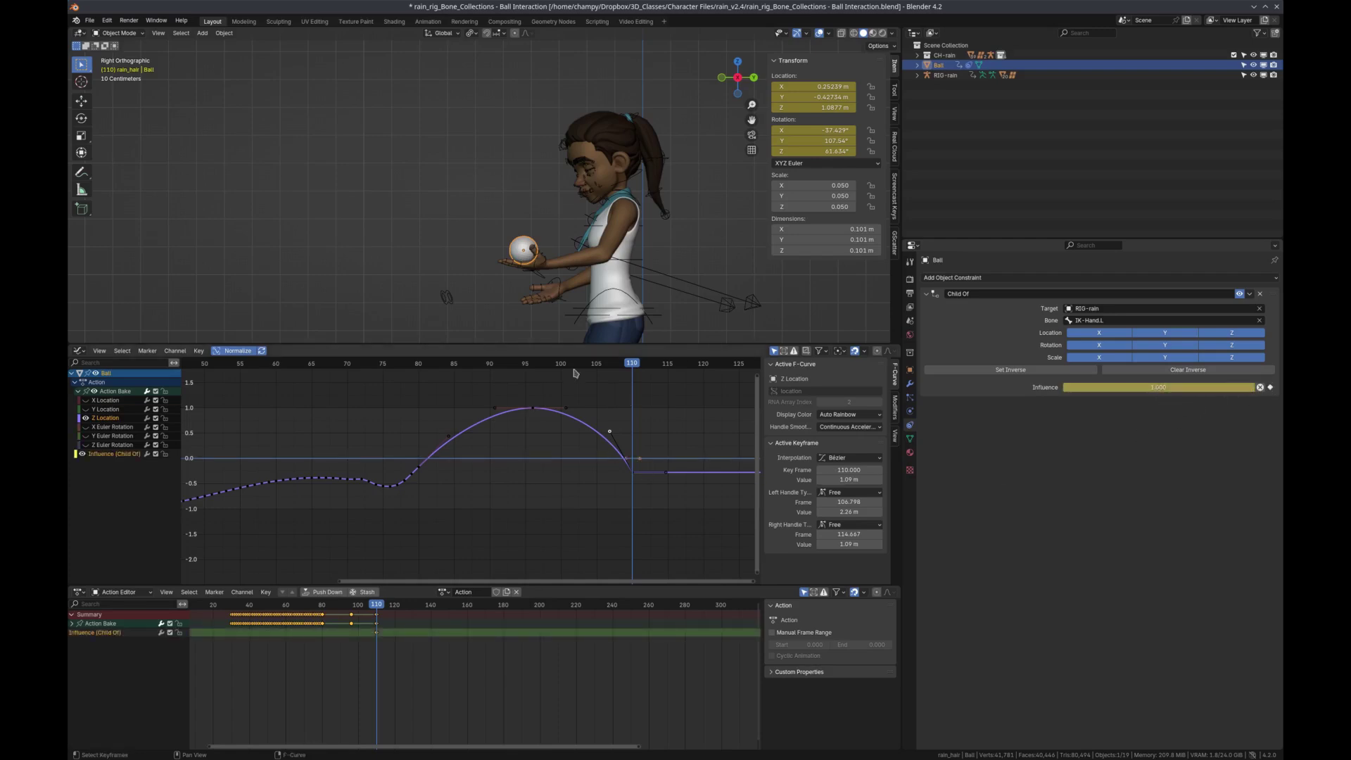
Replace the Graph Editor with a Timeline and key Child Of influence 0 at frame 109
drag(396, 346, 310, 573)
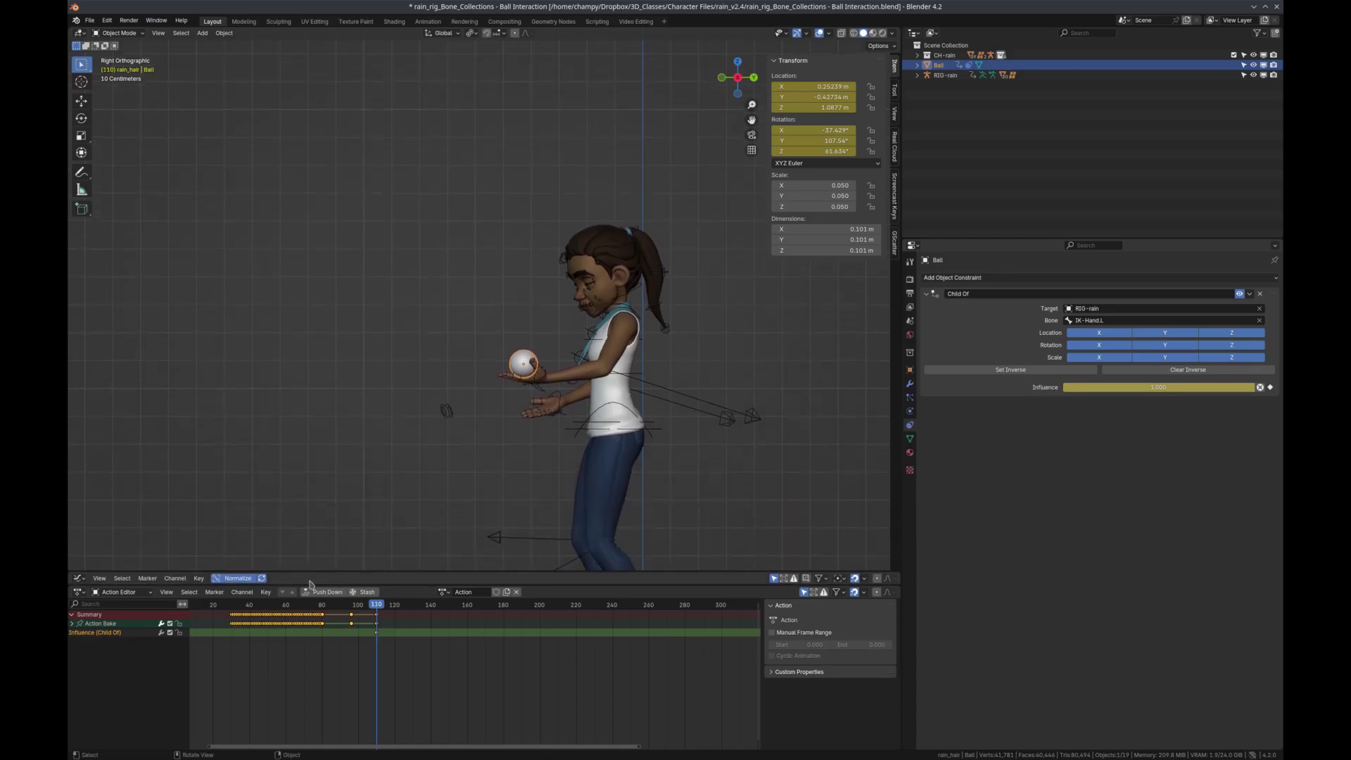
click(80, 578)
click(223, 618)
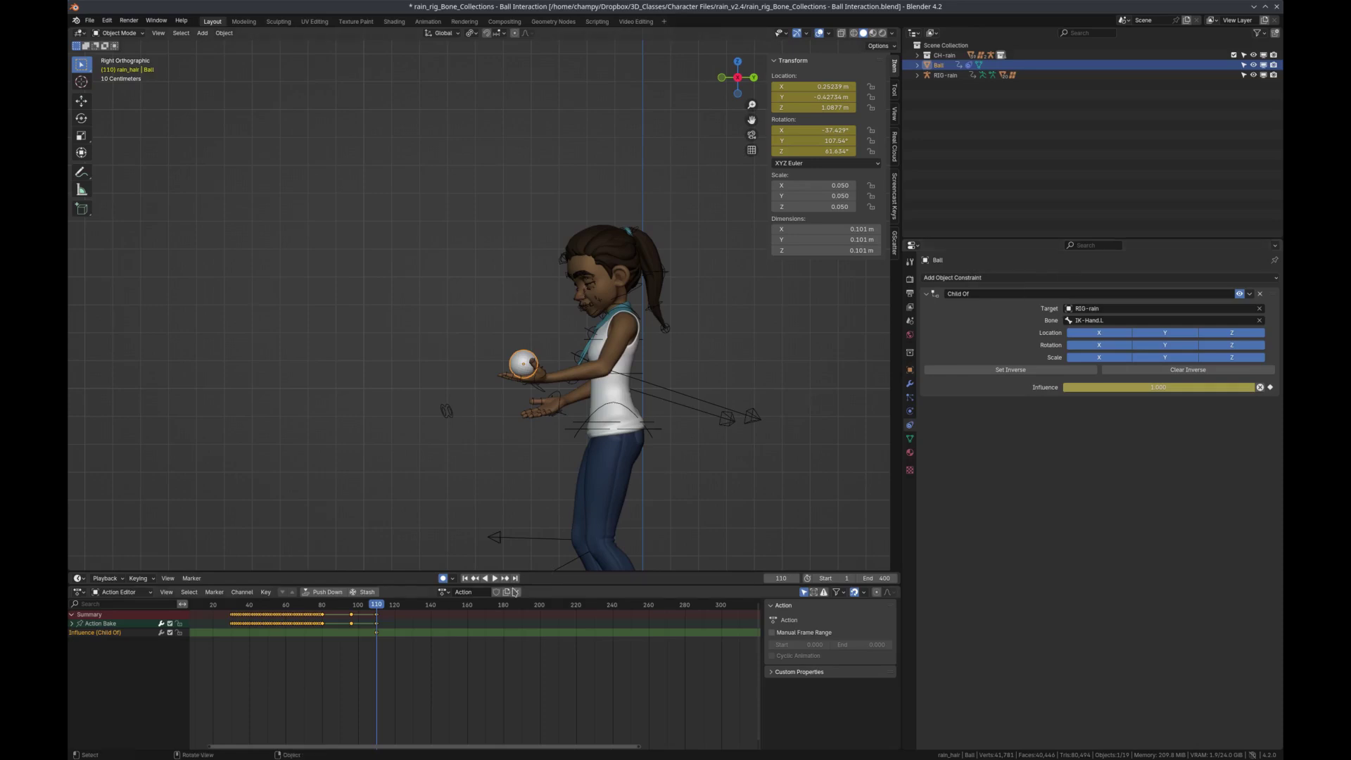
key(Left)
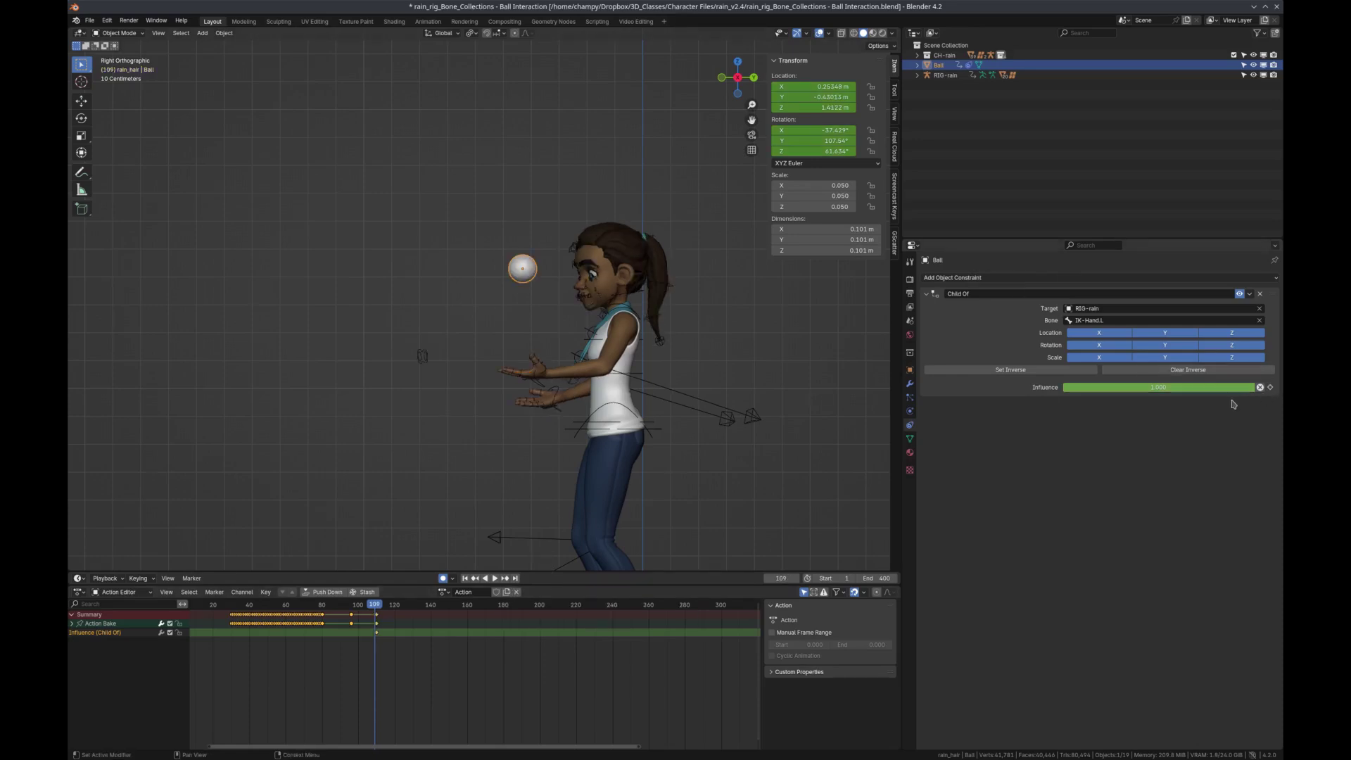
drag(1210, 387, 1041, 383)
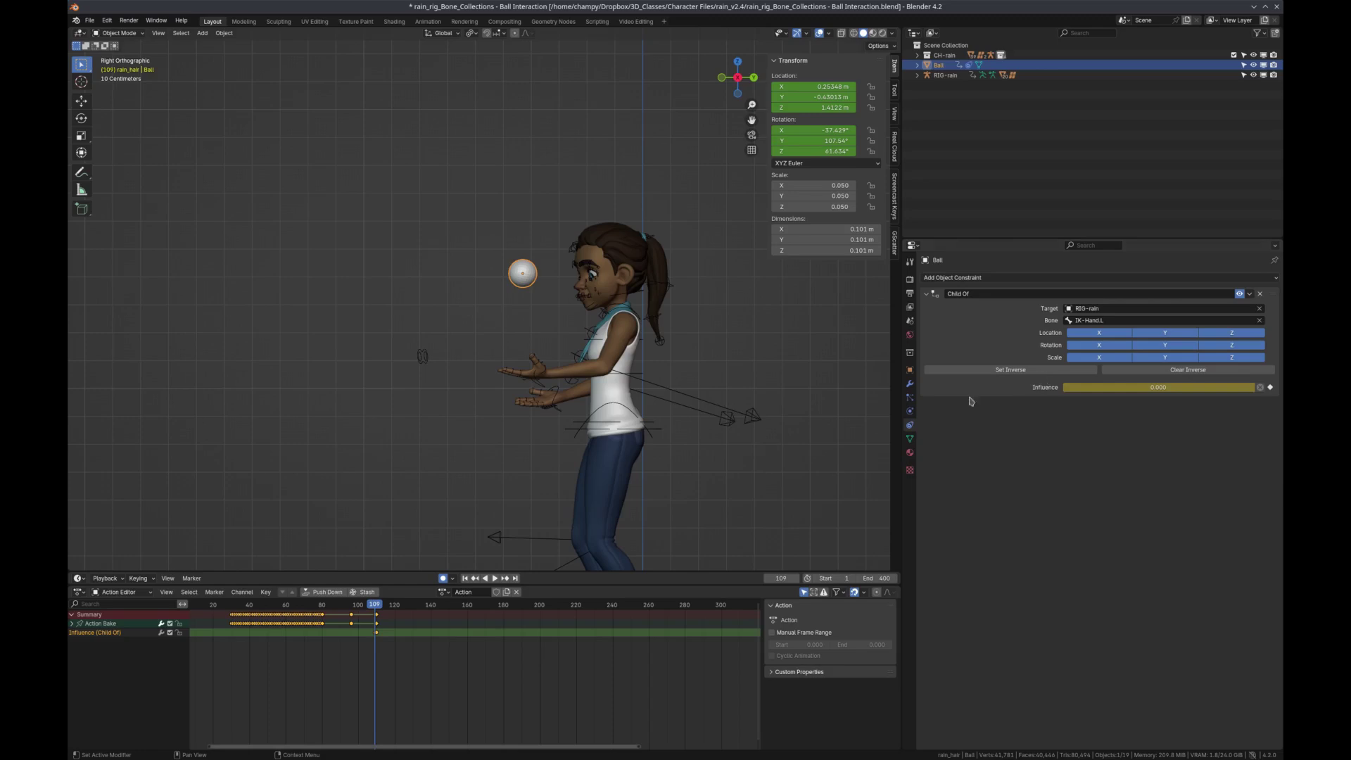
drag(374, 605, 259, 588)
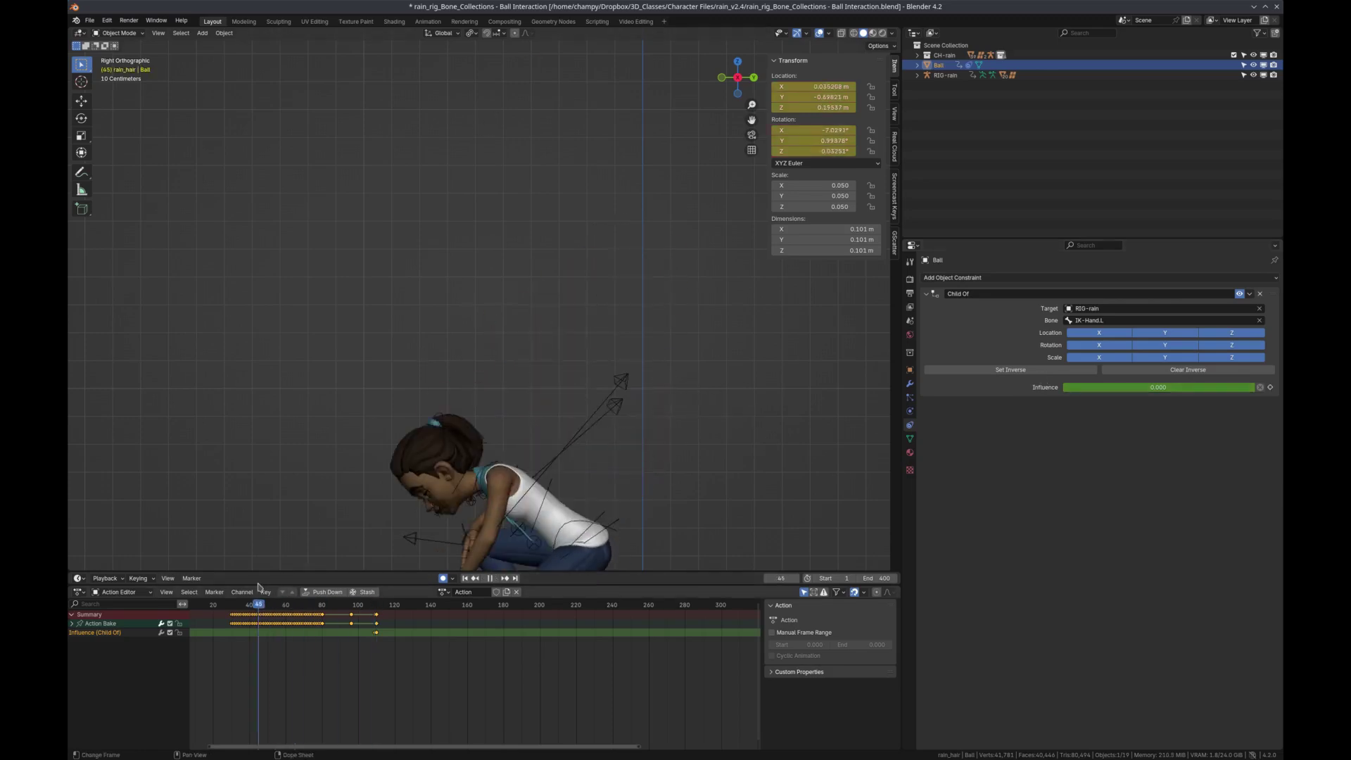
Play the animation and scrub forward past frame 189 to around frame 301
key(space)
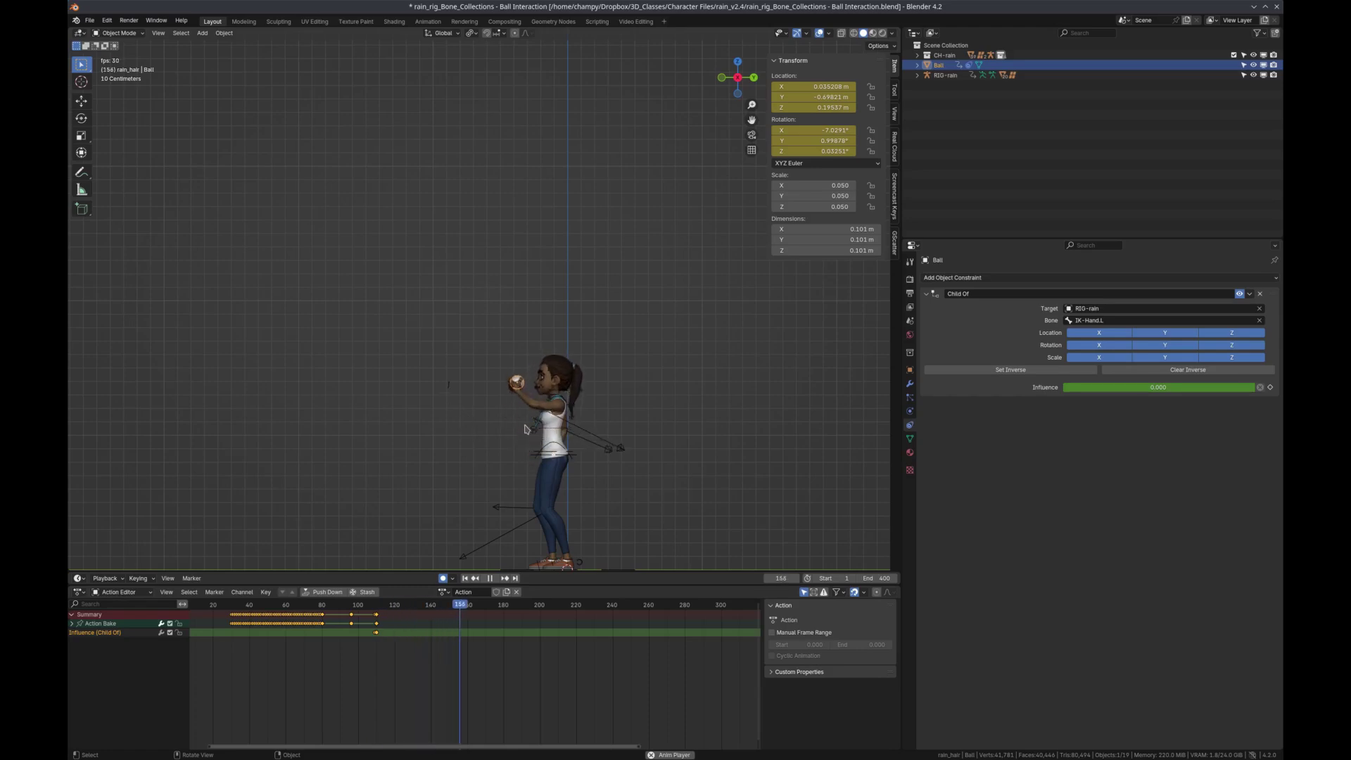
key(space)
drag(511, 605, 711, 605)
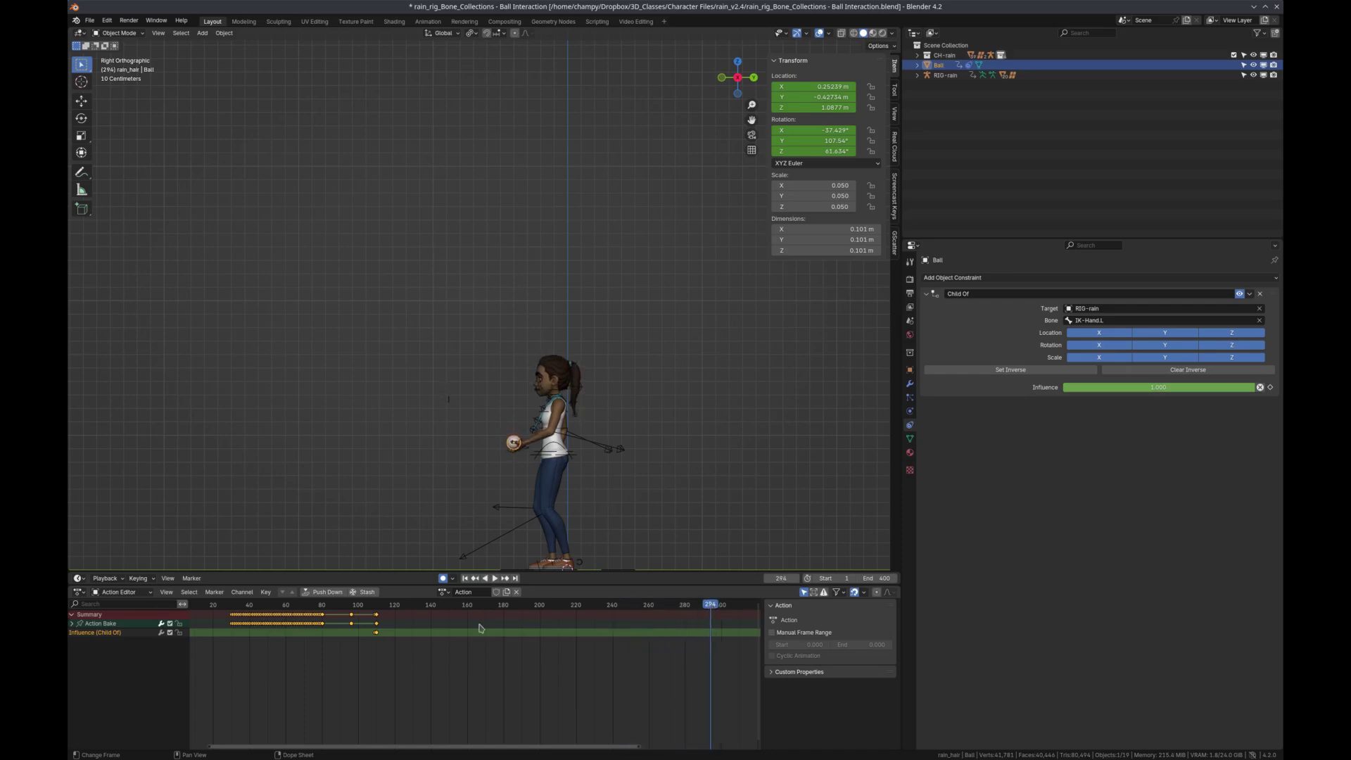
scroll(479, 627, up, 2)
ctrl+scroll(479, 628, down, 3)
click(668, 605)
Confirm the ball stays in her left hand near frame 300, then open F3 menu search
key(space)
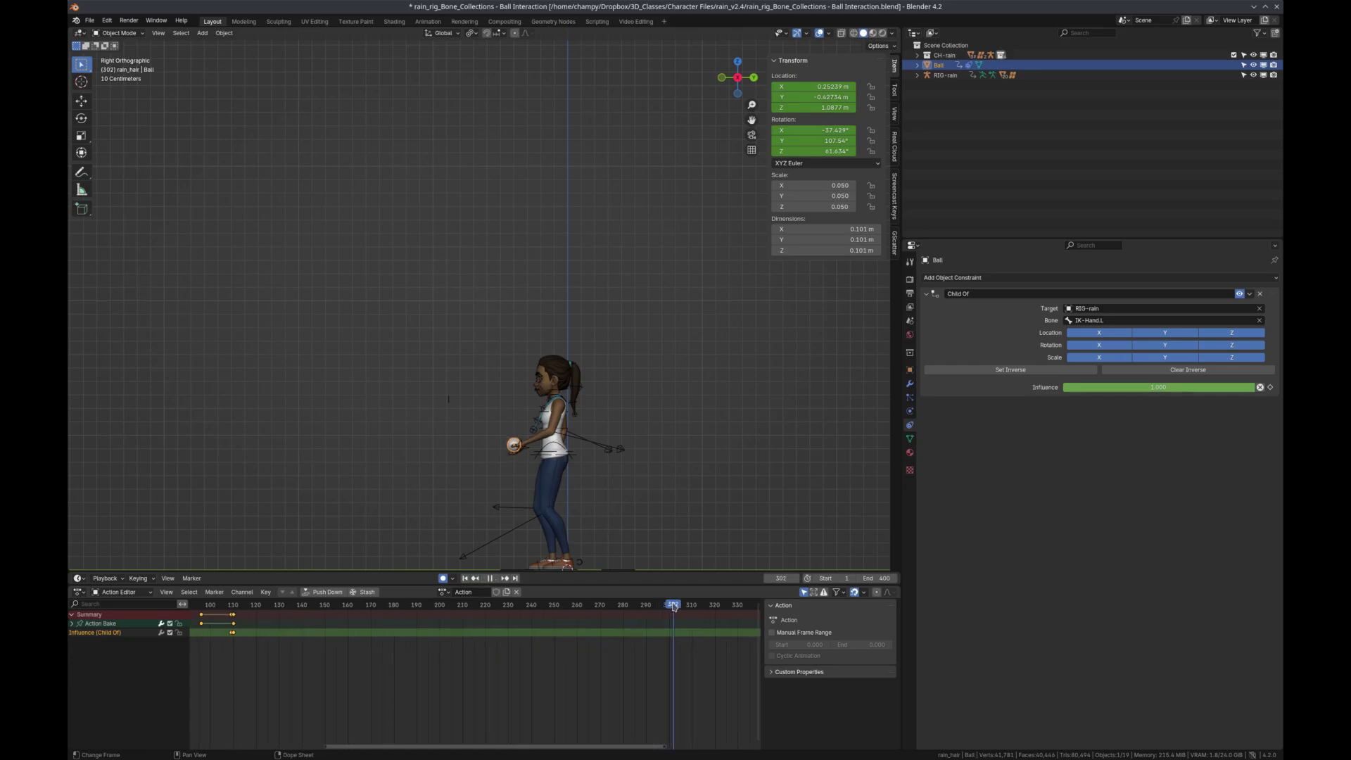
drag(674, 606, 670, 608)
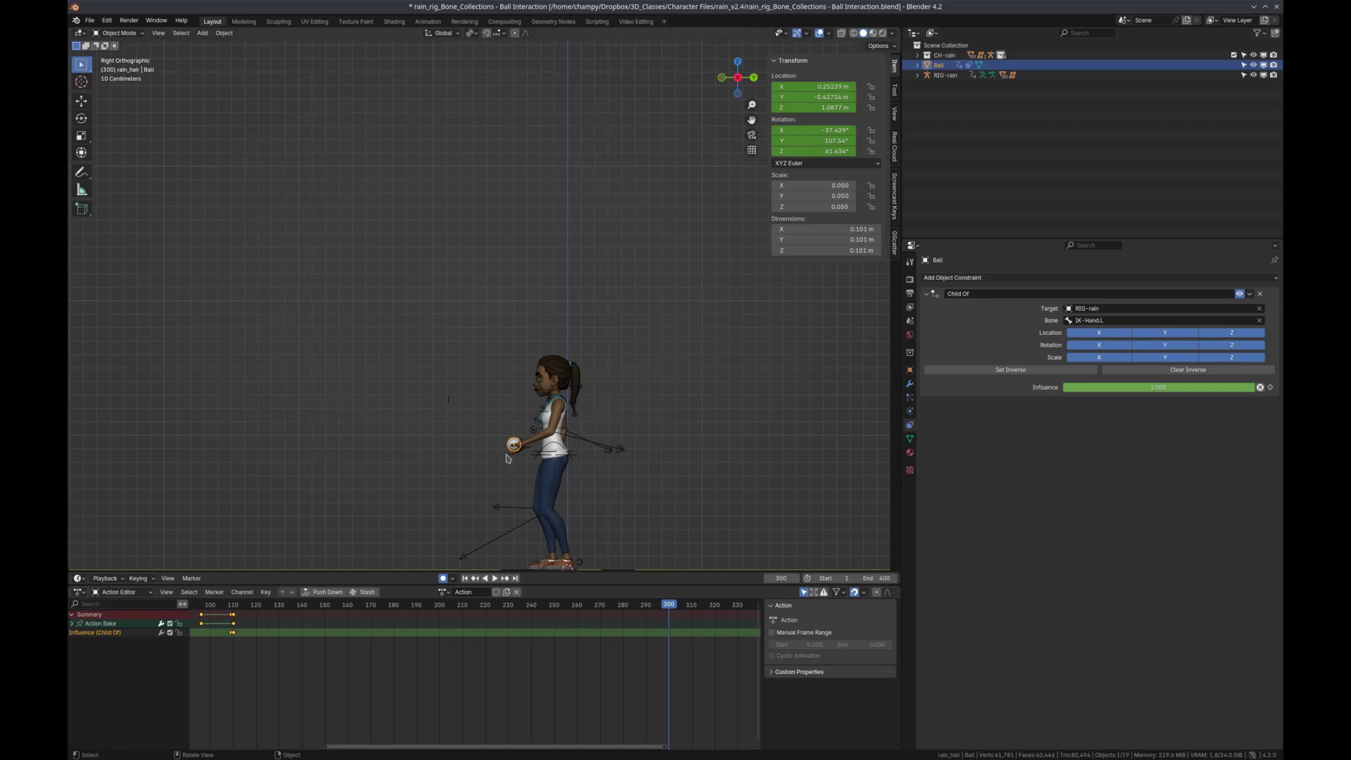
scroll(510, 459, up, 5)
mouse_move(673, 610)
mouse_down()
mouse_move(729, 608)
mouse_move(669, 603)
mouse_up()
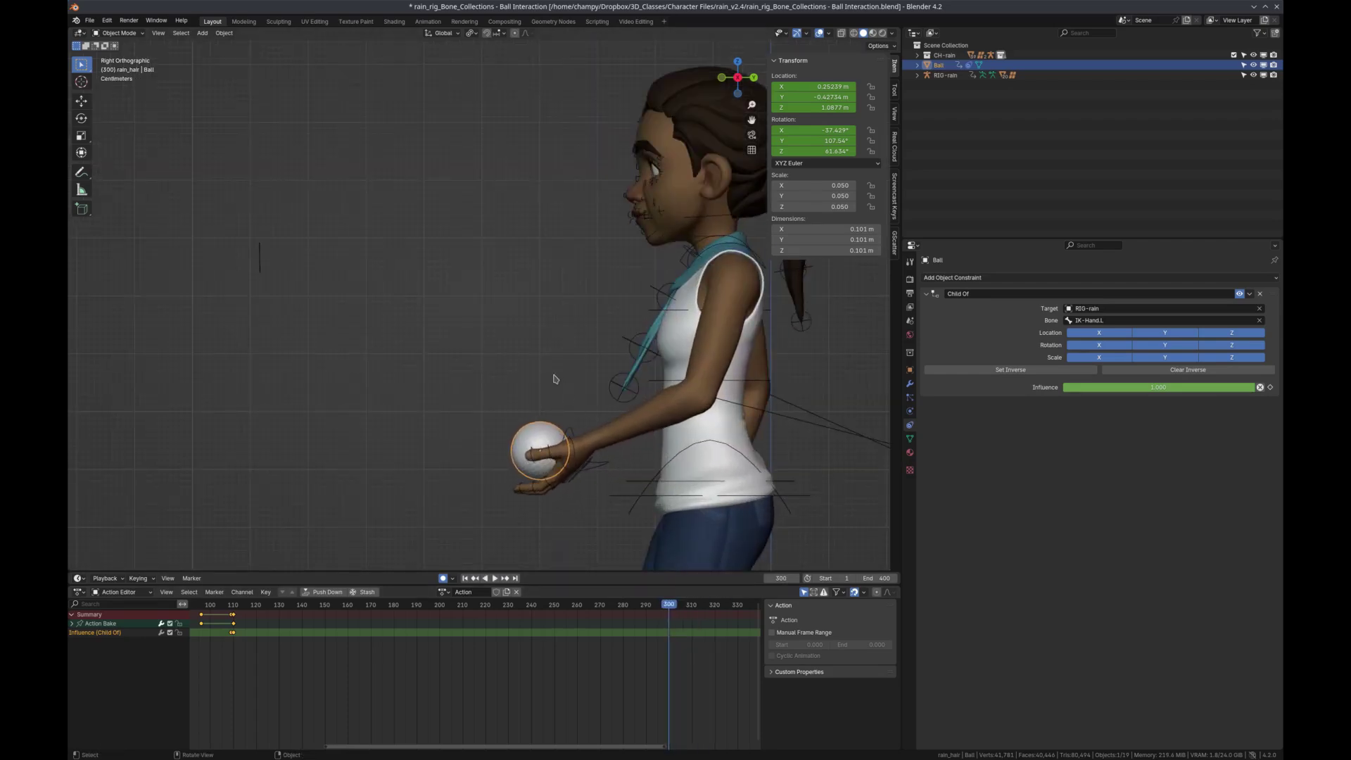
scroll(546, 394, down, 5)
scroll(543, 425, up, 1)
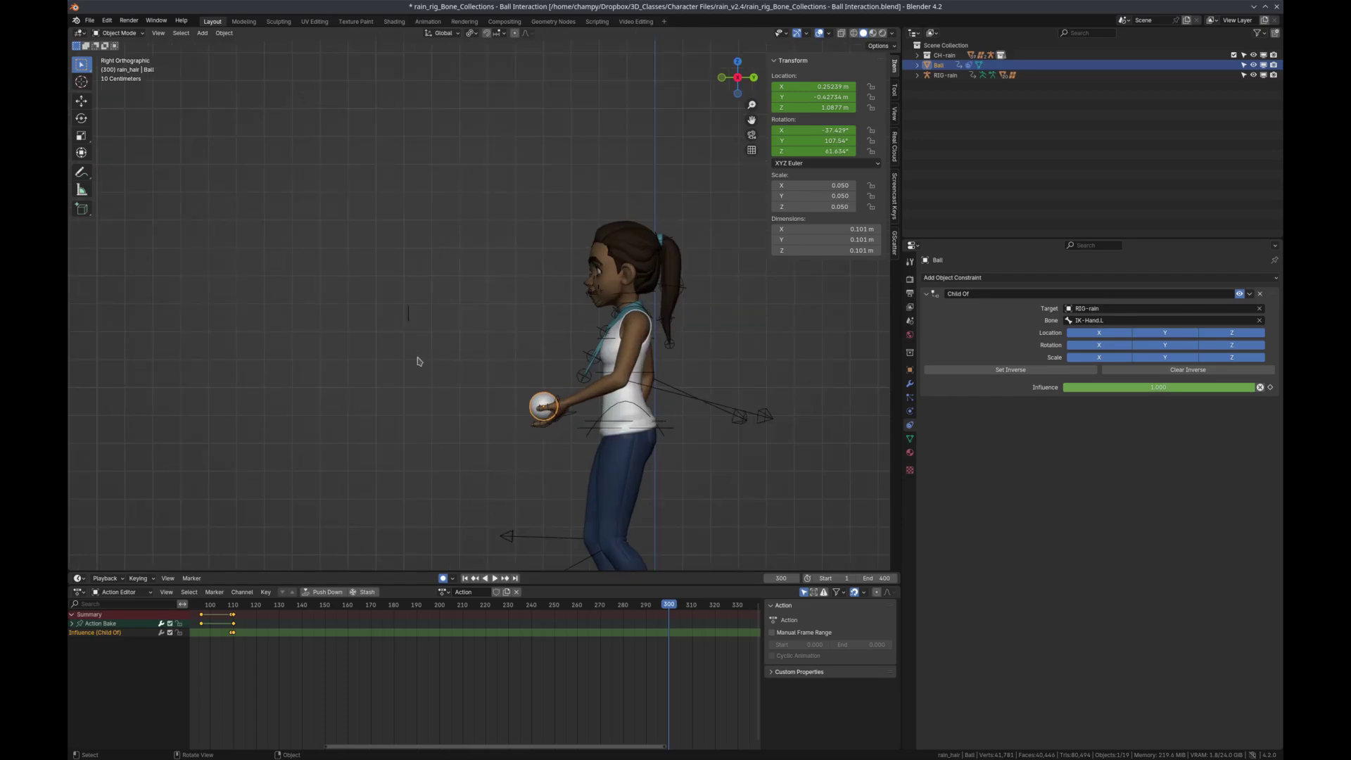
key(F3)
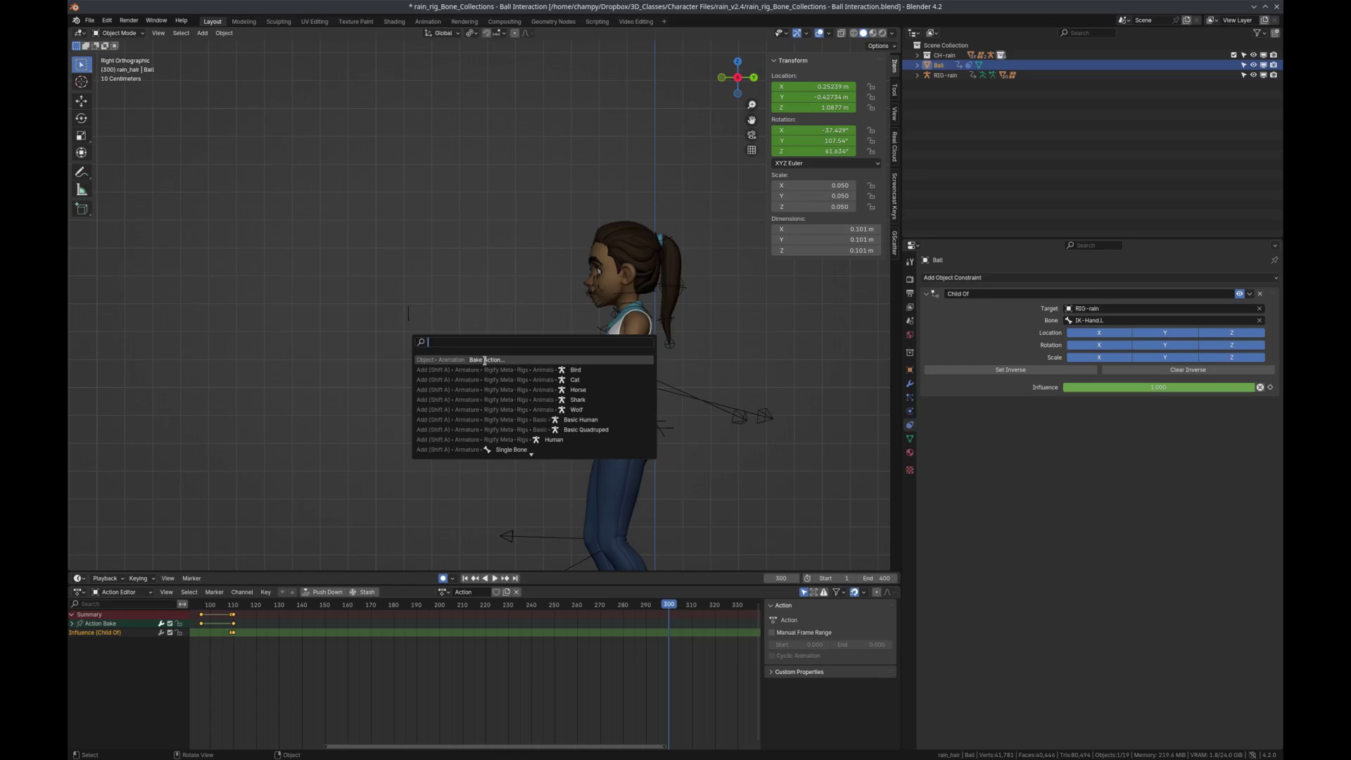
Run Bake Action once with its default settings
click(485, 360)
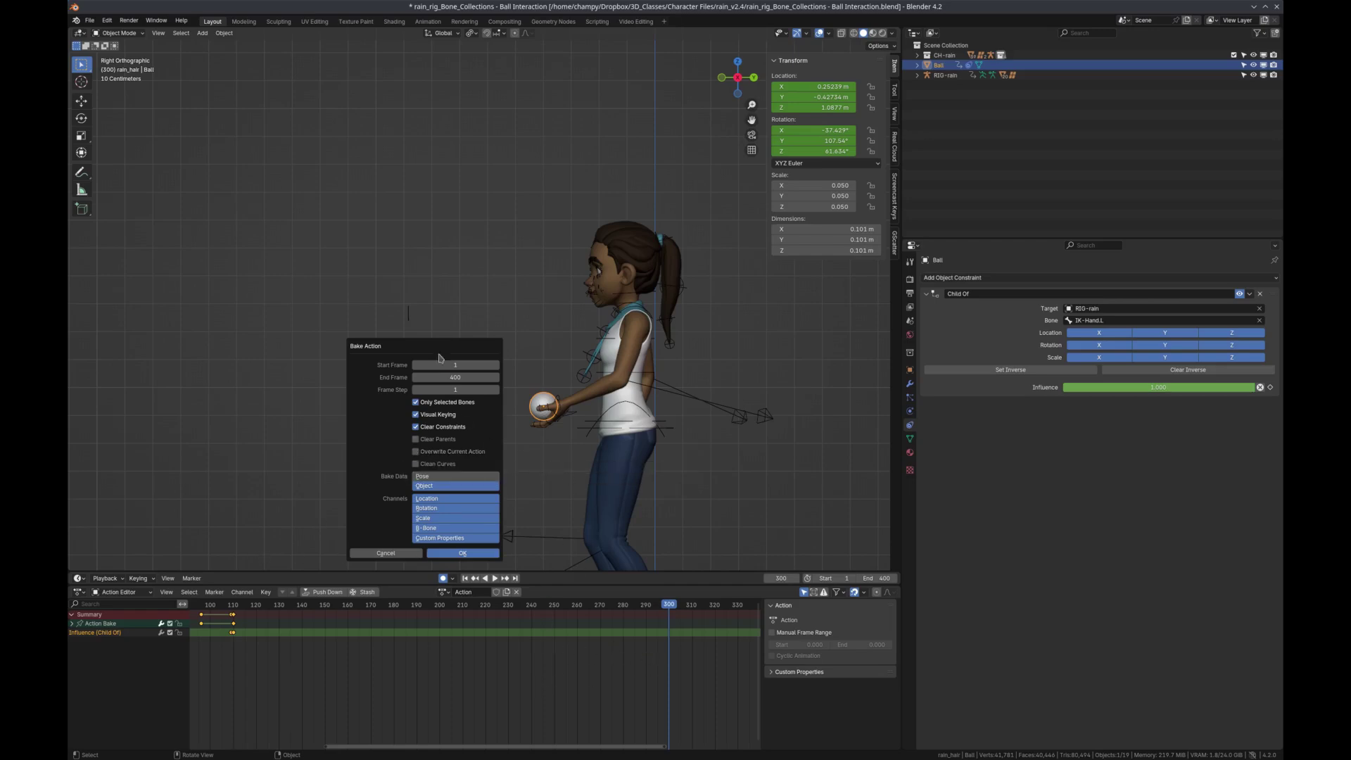
key(Return)
scroll(300, 648, down, 3)
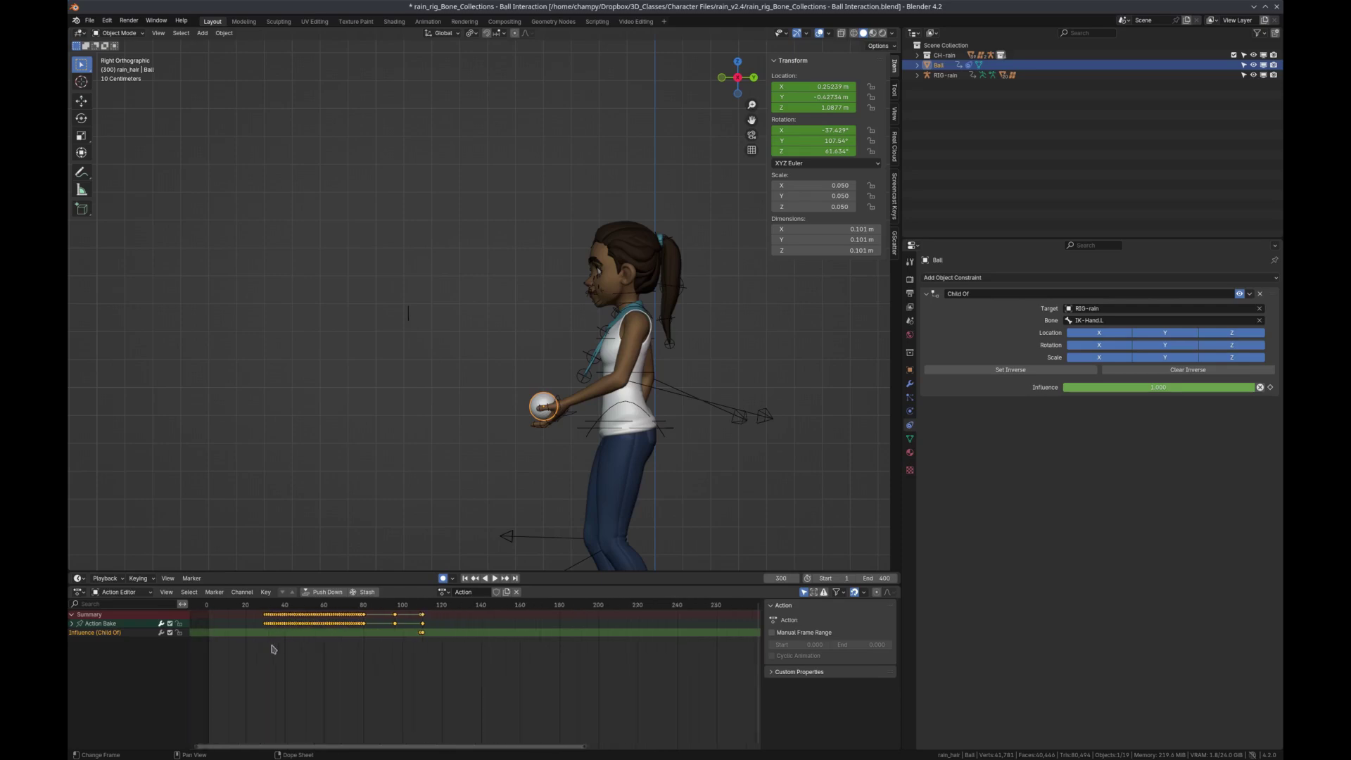
scroll(309, 640, down, 2)
scroll(577, 638, up, 1)
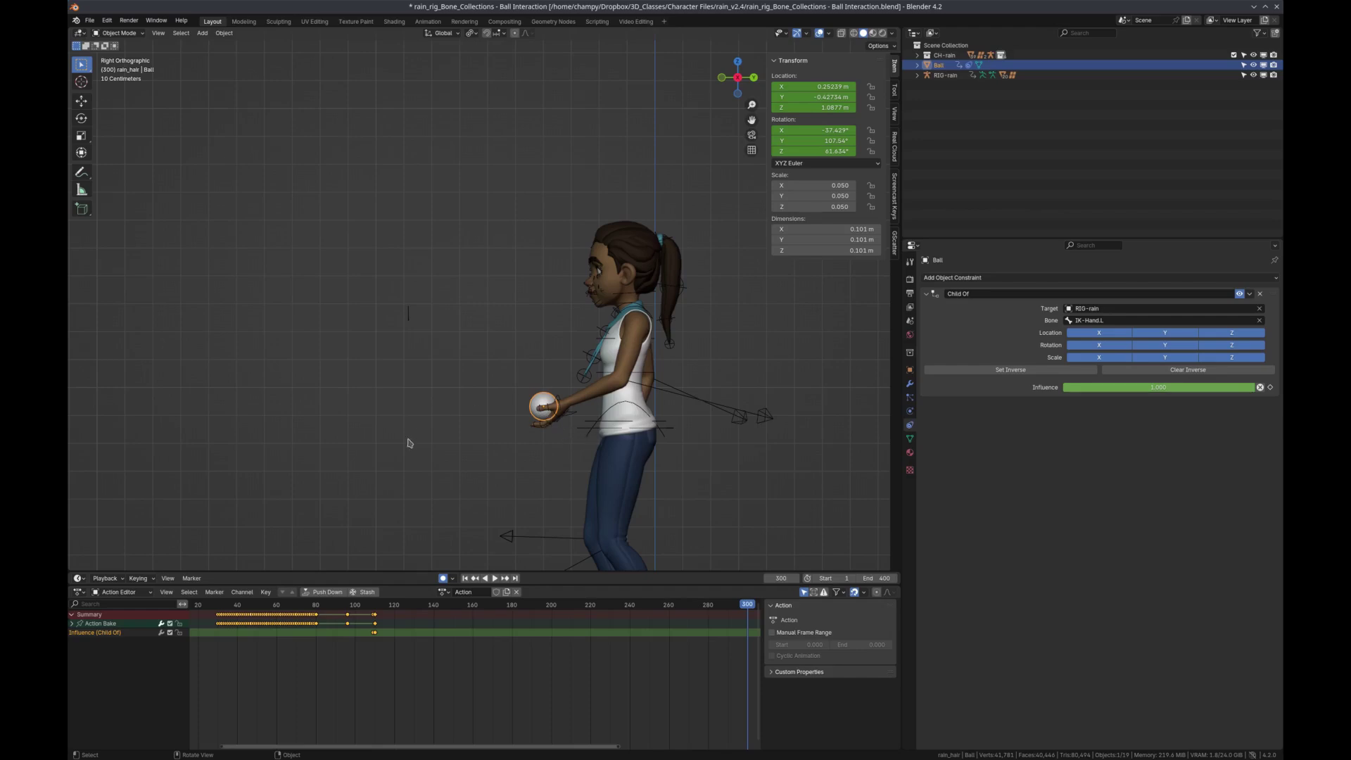
Bake Action again from frame 110 to 300 with Overwrite Current Action enabled
key(F3)
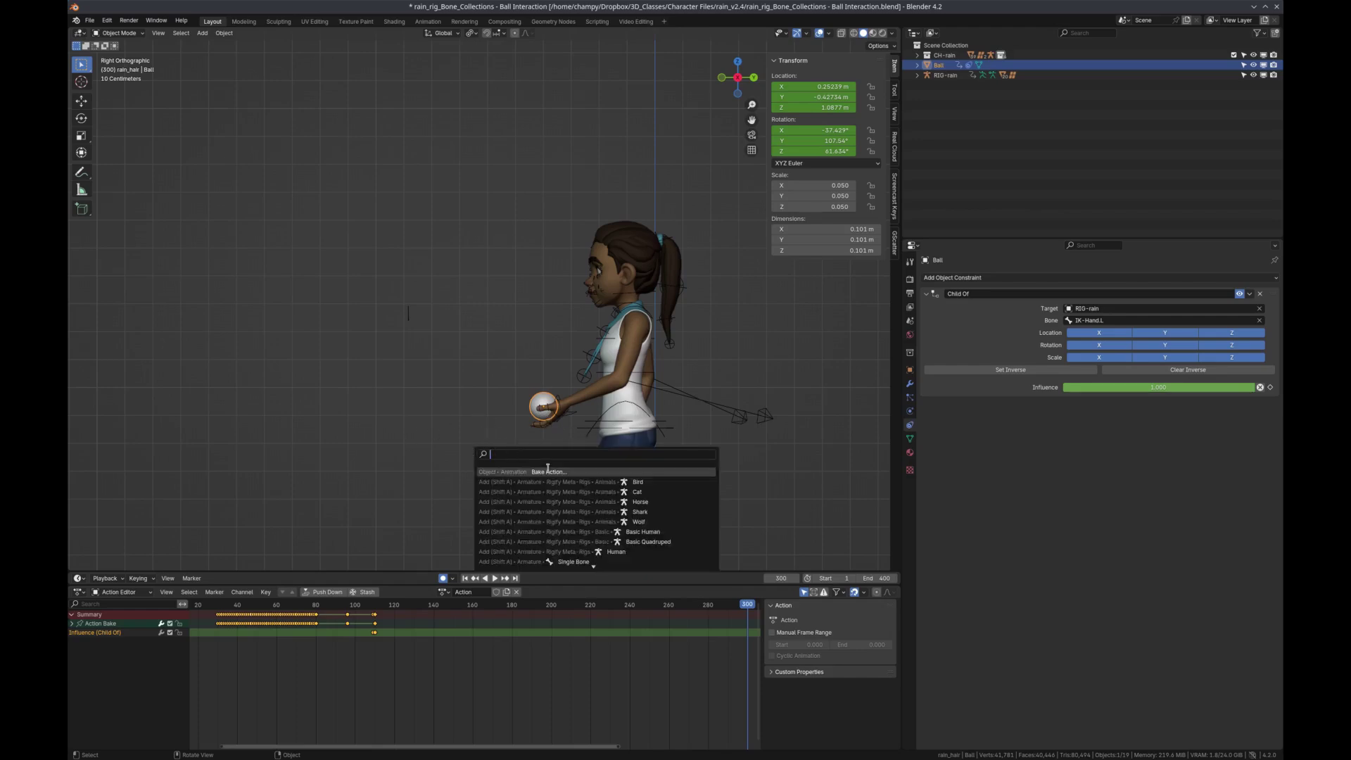
click(547, 471)
click(517, 474)
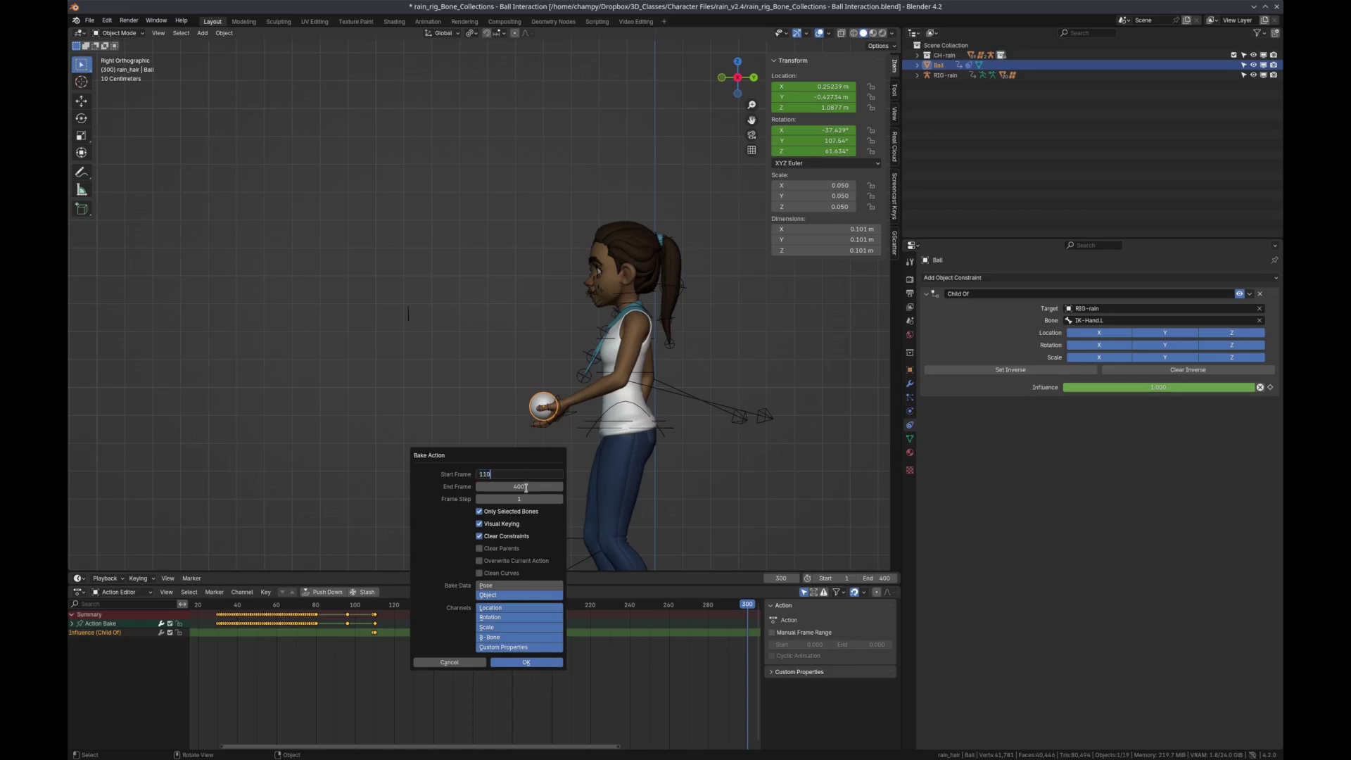
text(110)
click(525, 487)
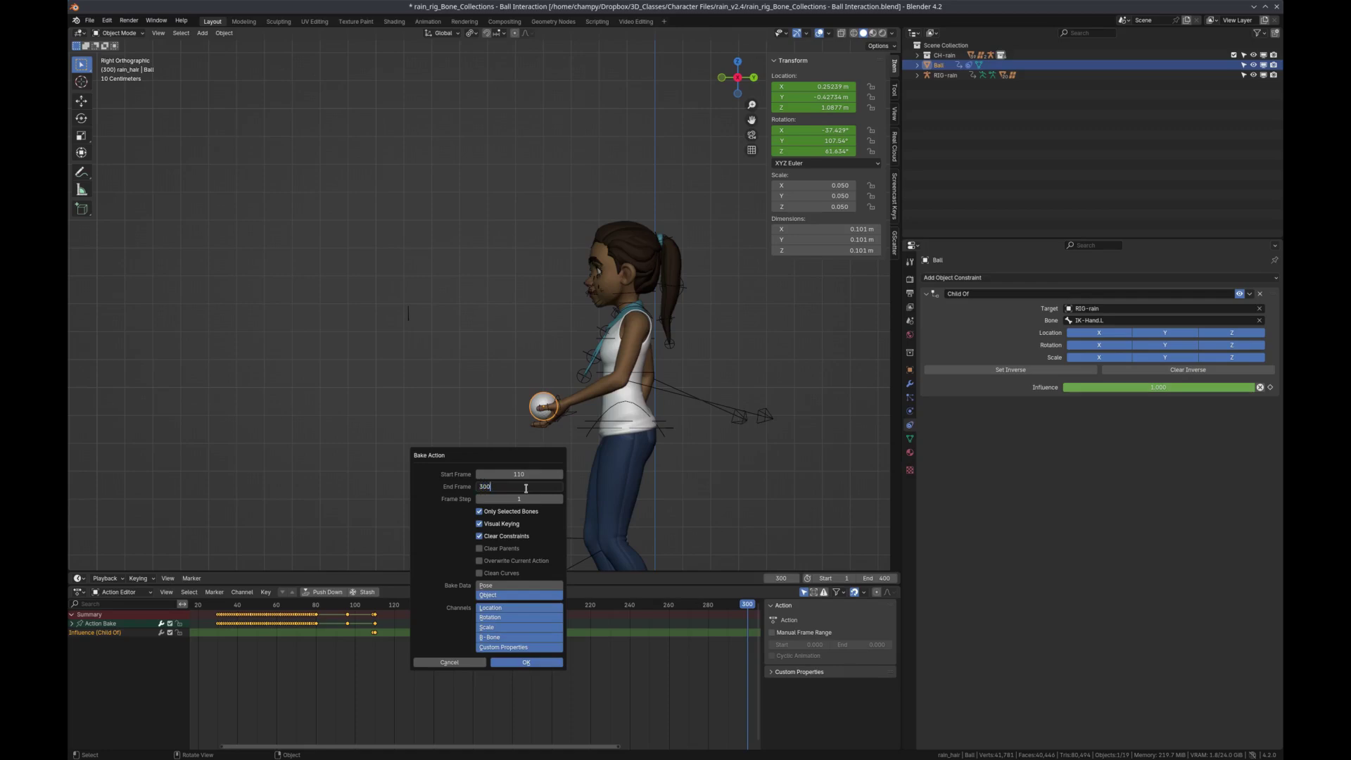
text(300)
key(Return)
click(479, 561)
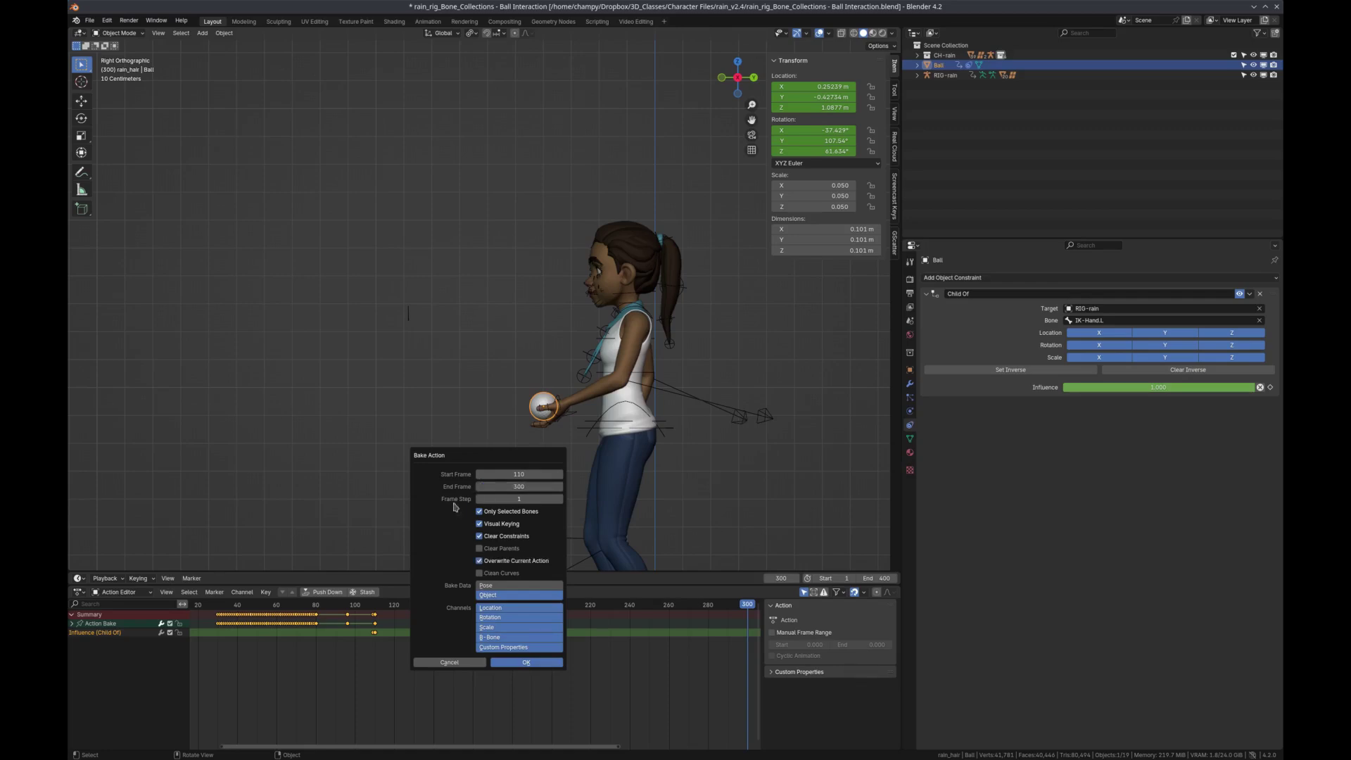
click(527, 663)
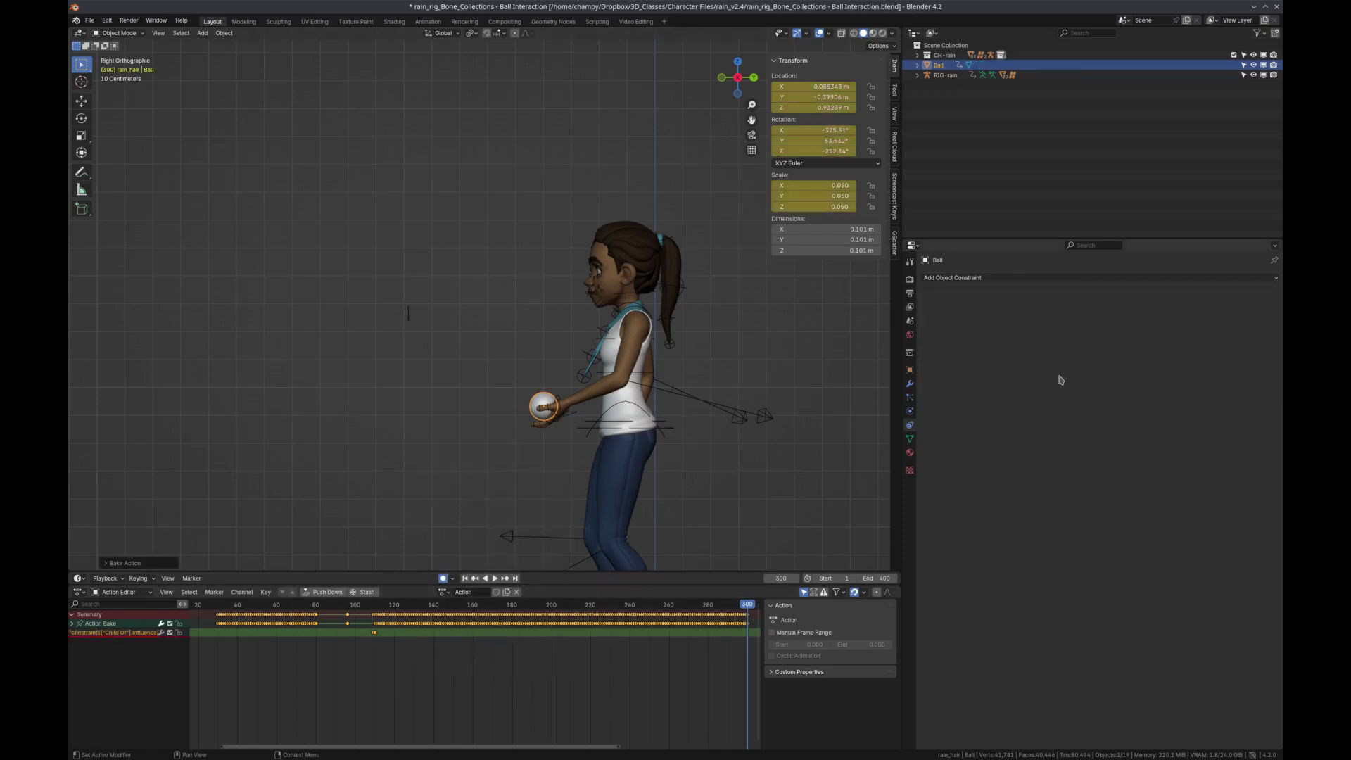
click(232, 610)
Play the ball animation, pause at frame 300, resume, then scrub the playhead to frame 345
scroll(511, 301, down, 4)
key(space)
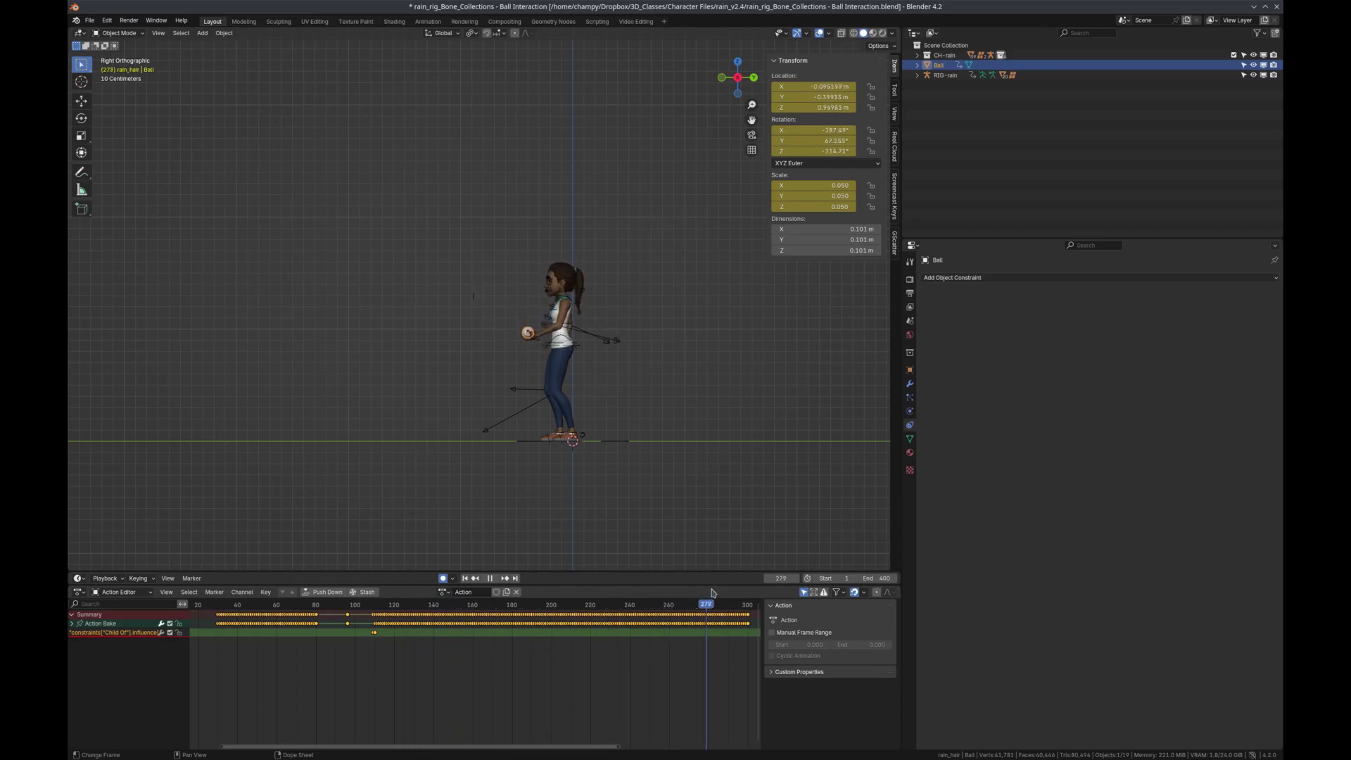
key(space)
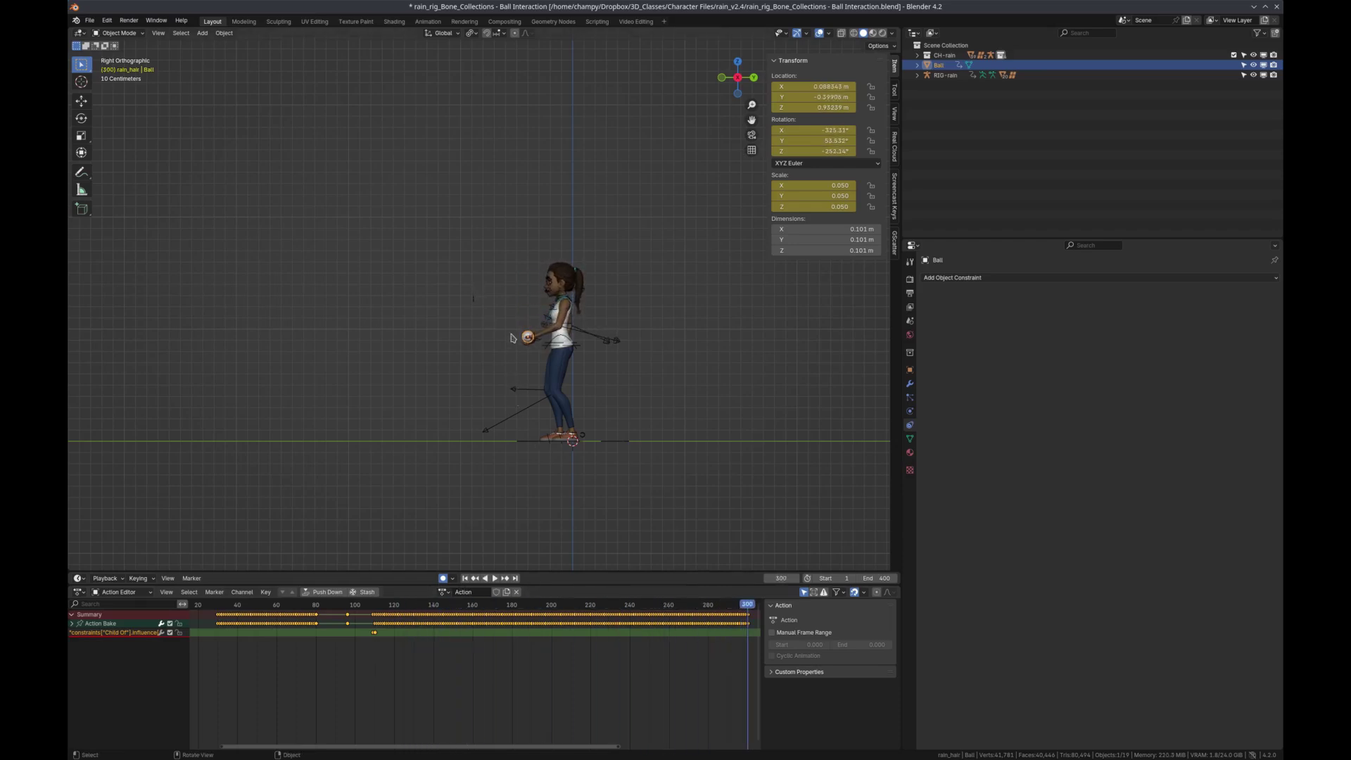
scroll(560, 359, up, 5)
scroll(588, 304, down, 1)
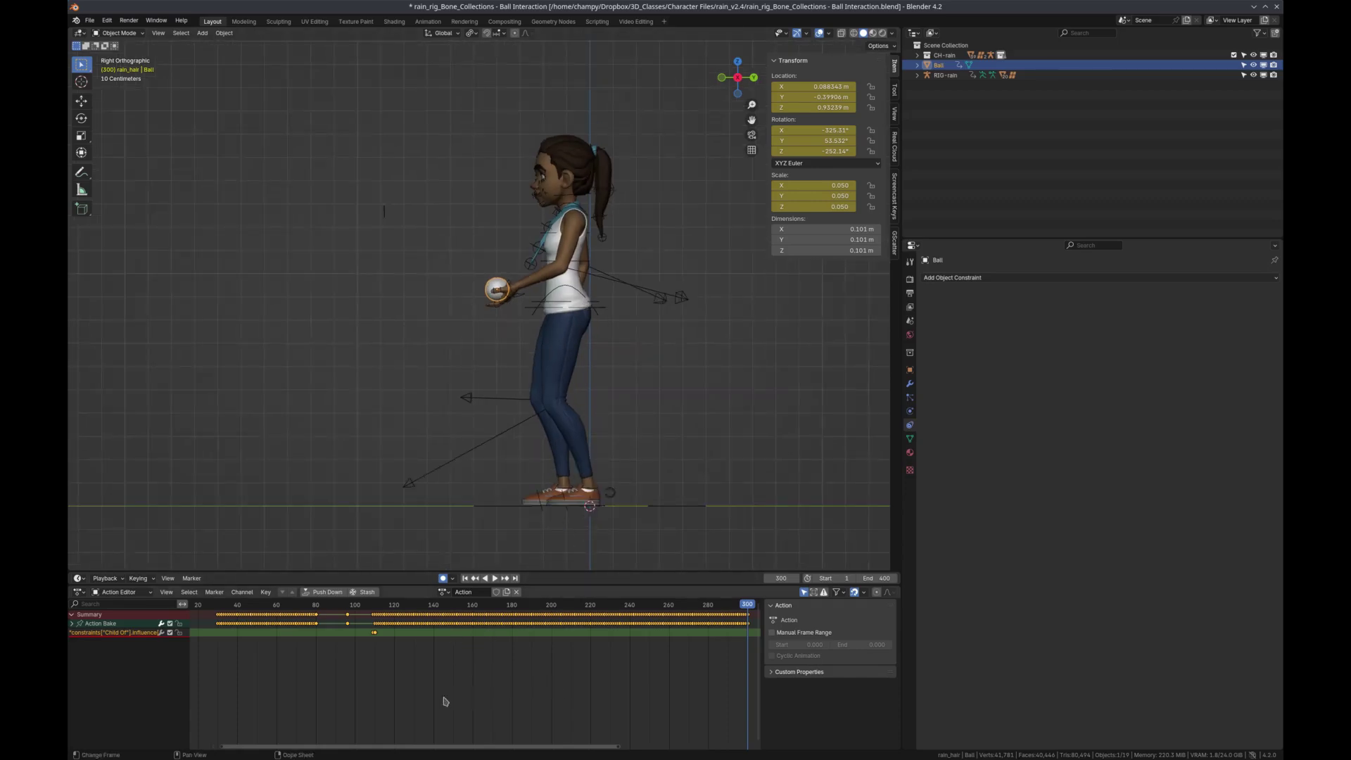
scroll(445, 701, down, 2)
key(space)
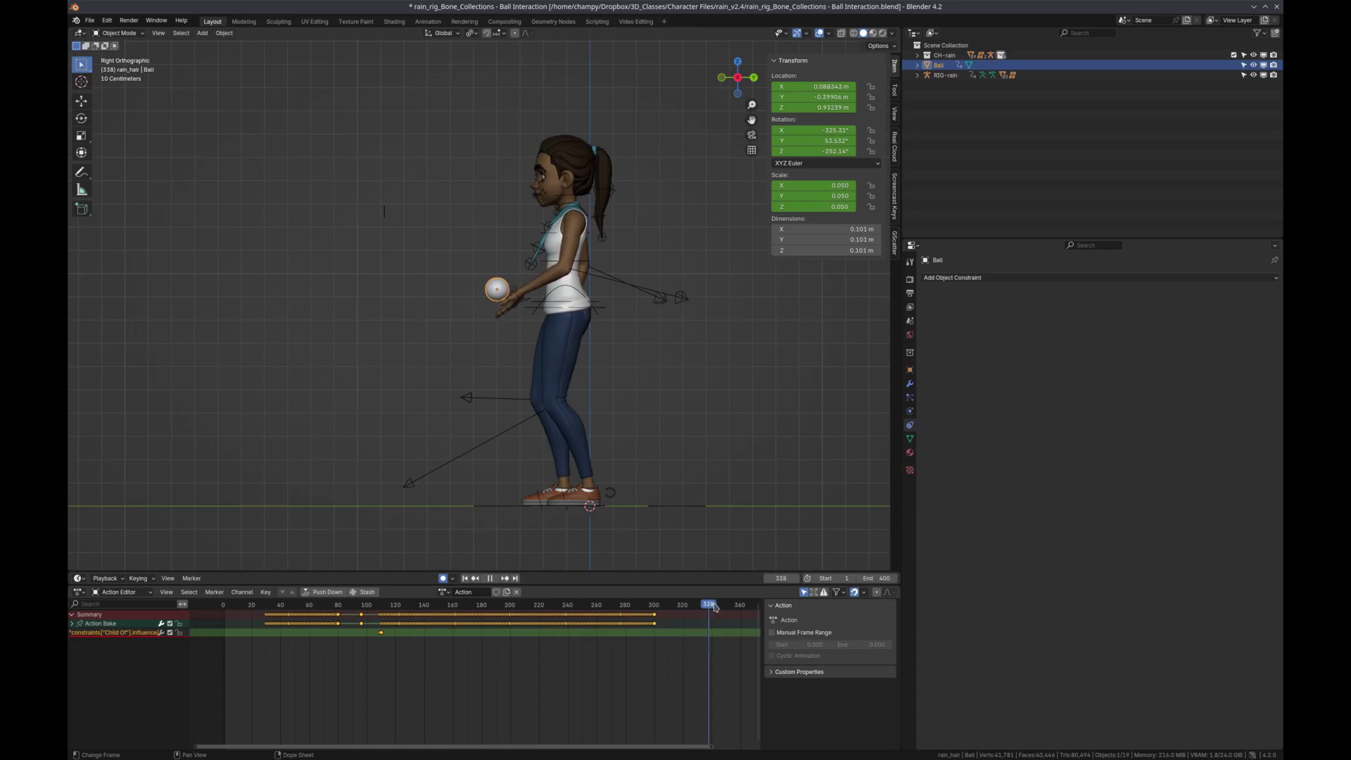
drag(722, 609, 719, 611)
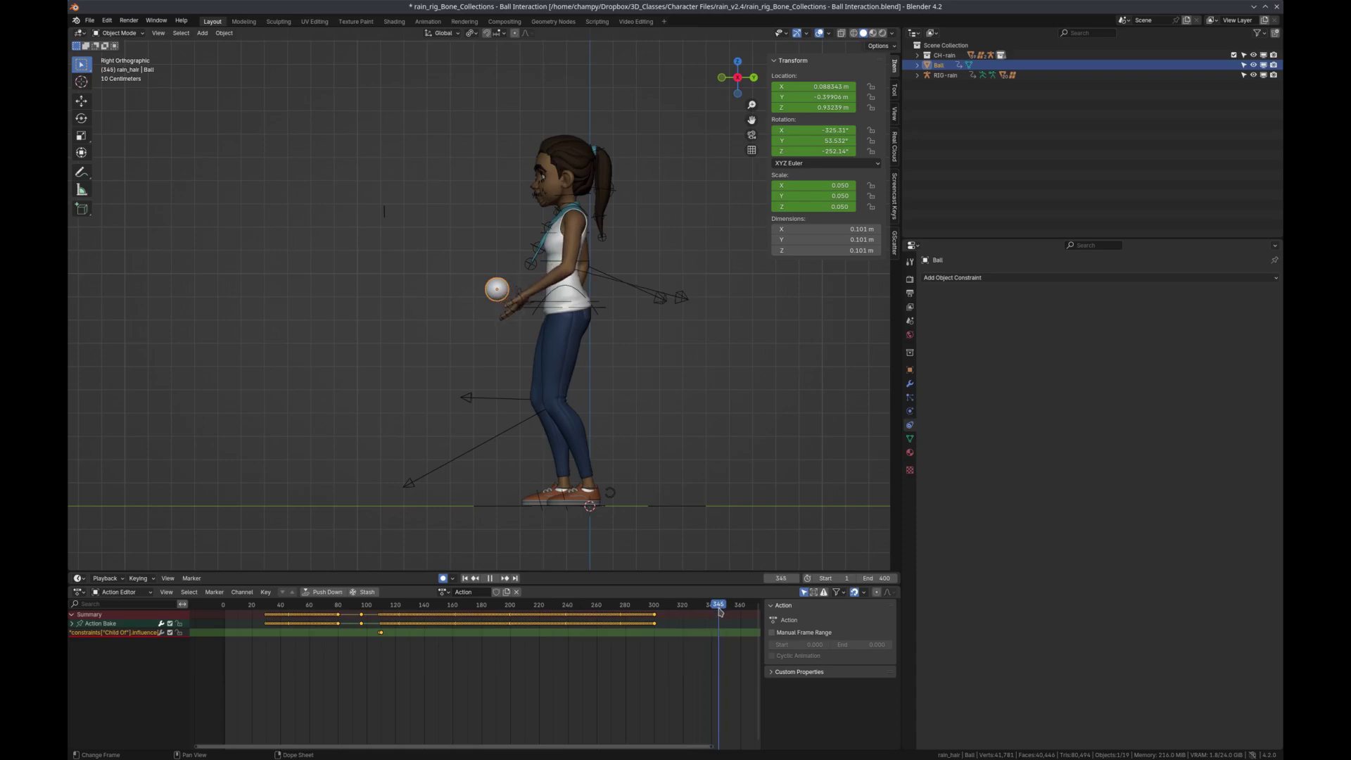
scroll(481, 317, up, 3)
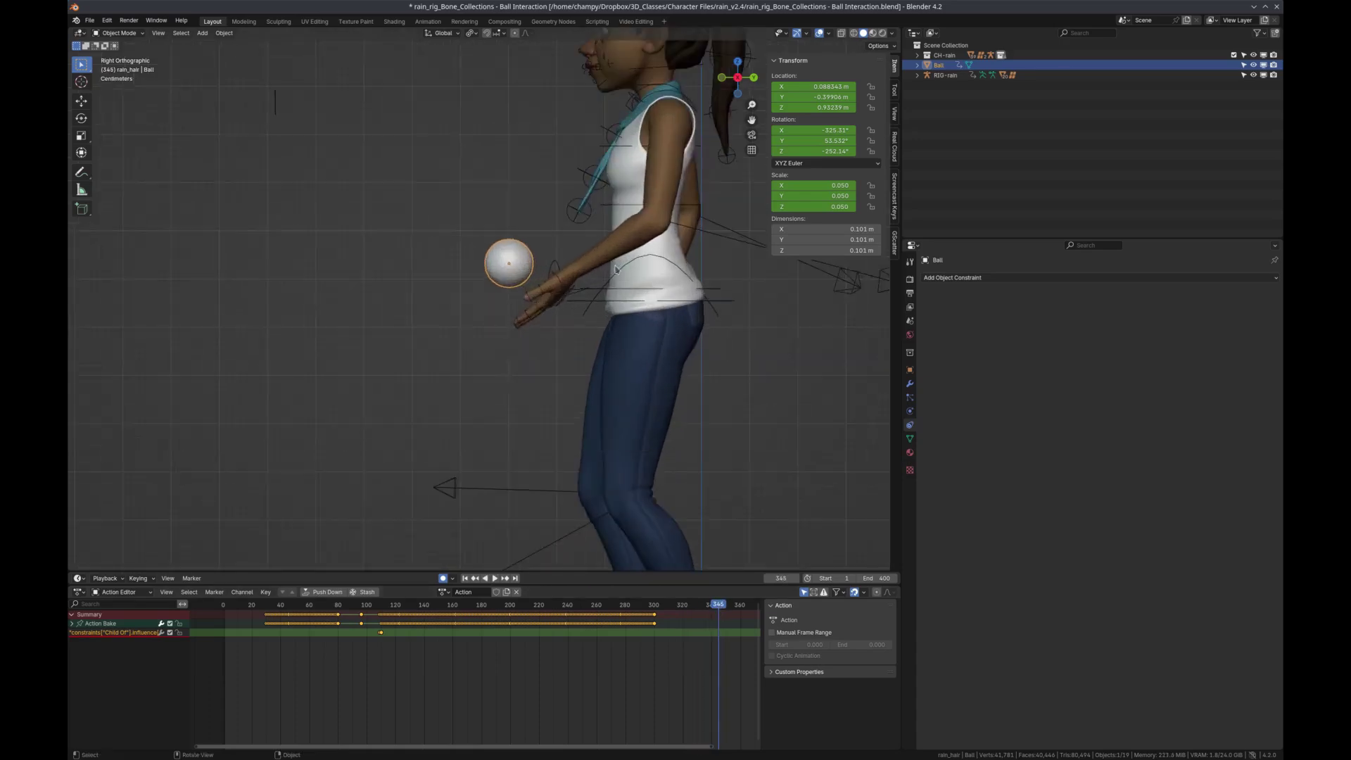
scroll(481, 317, down, 2)
Move the ball down onto the floor in front of her at frame 345 (Z 0.051 m)
key(g)
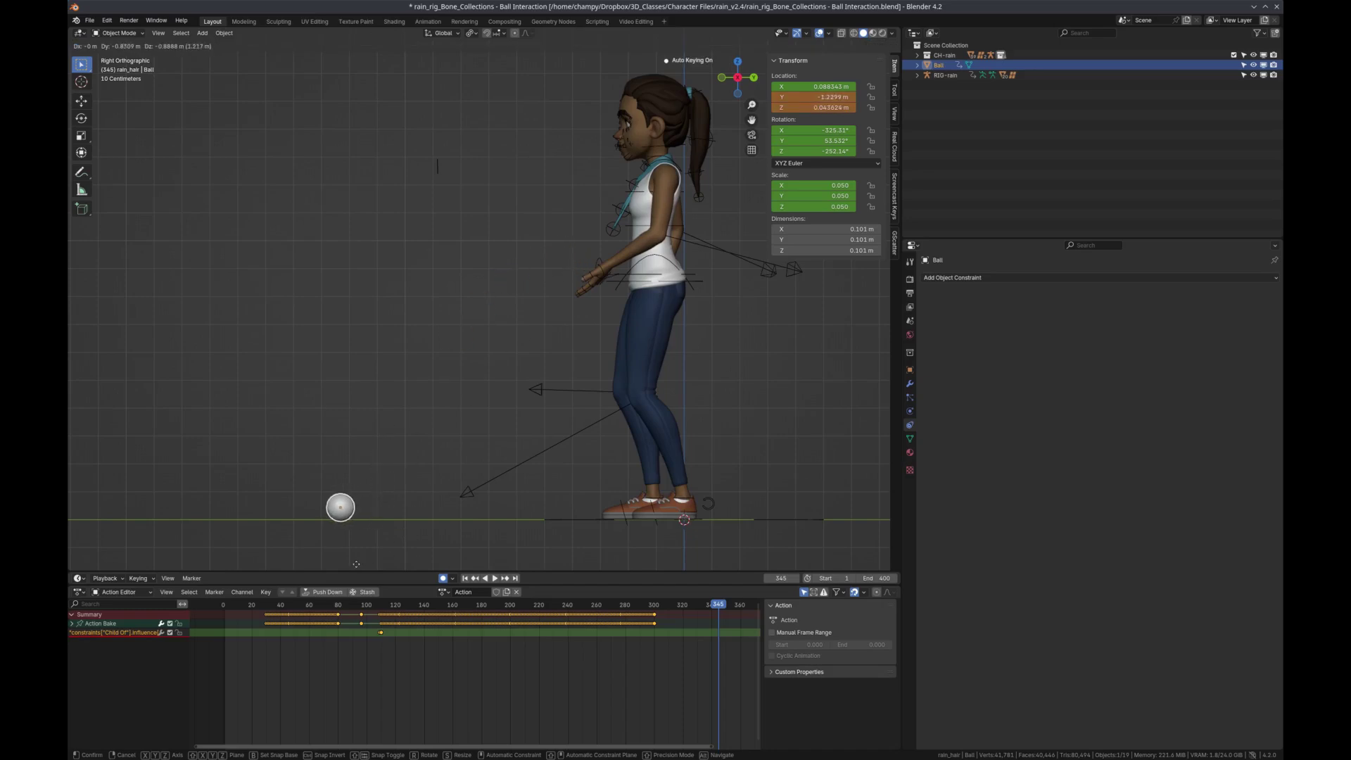
click(285, 561)
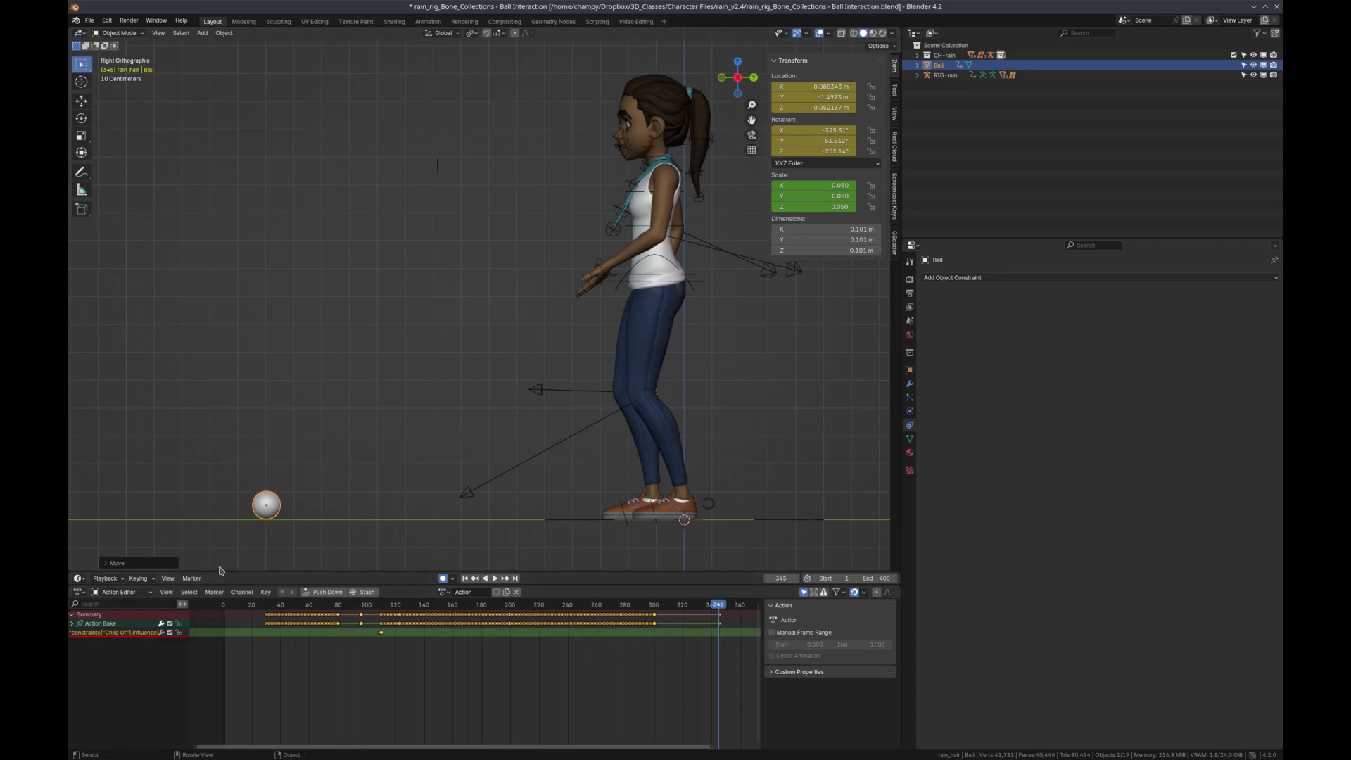
drag(219, 568, 235, 377)
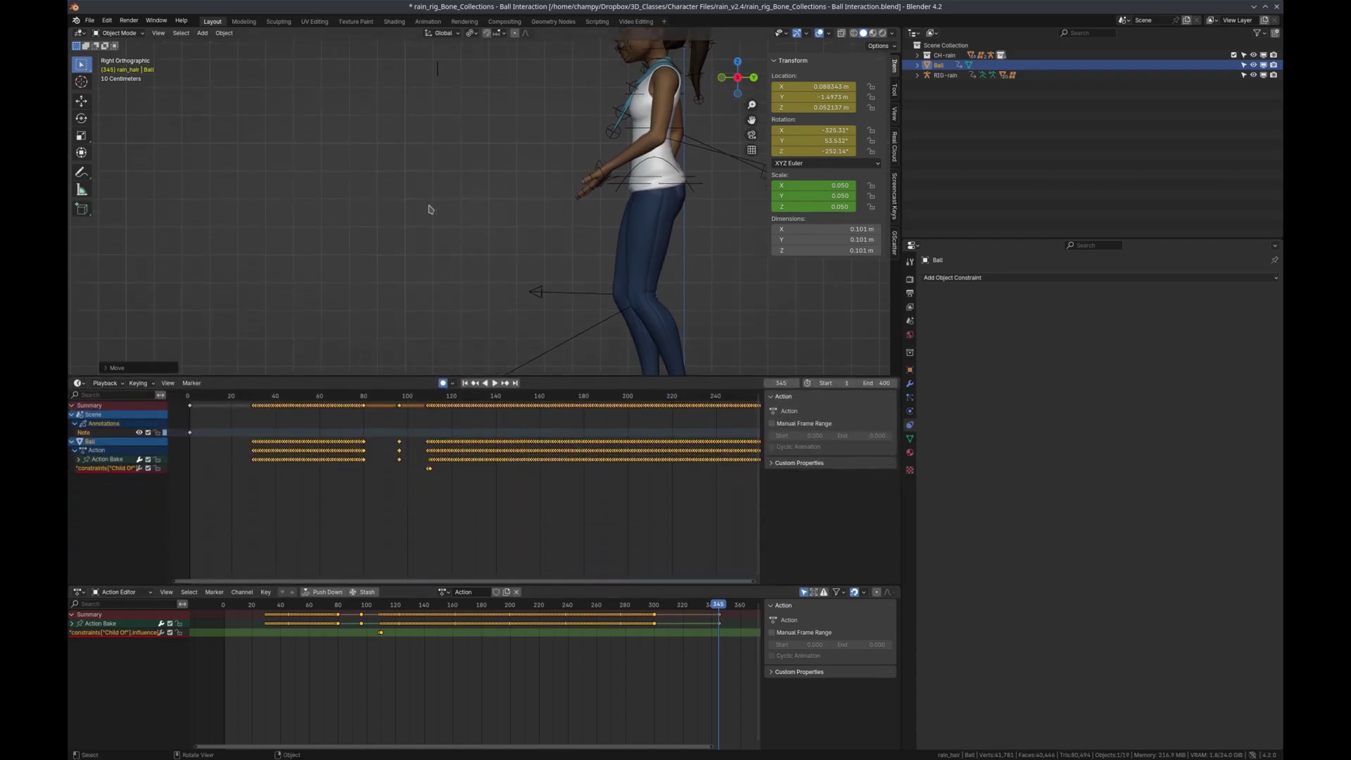
Turn the enlarged timeline area into a Graph Editor showing the ball's transform curves
shift+middle_drag(469, 288, 454, 204)
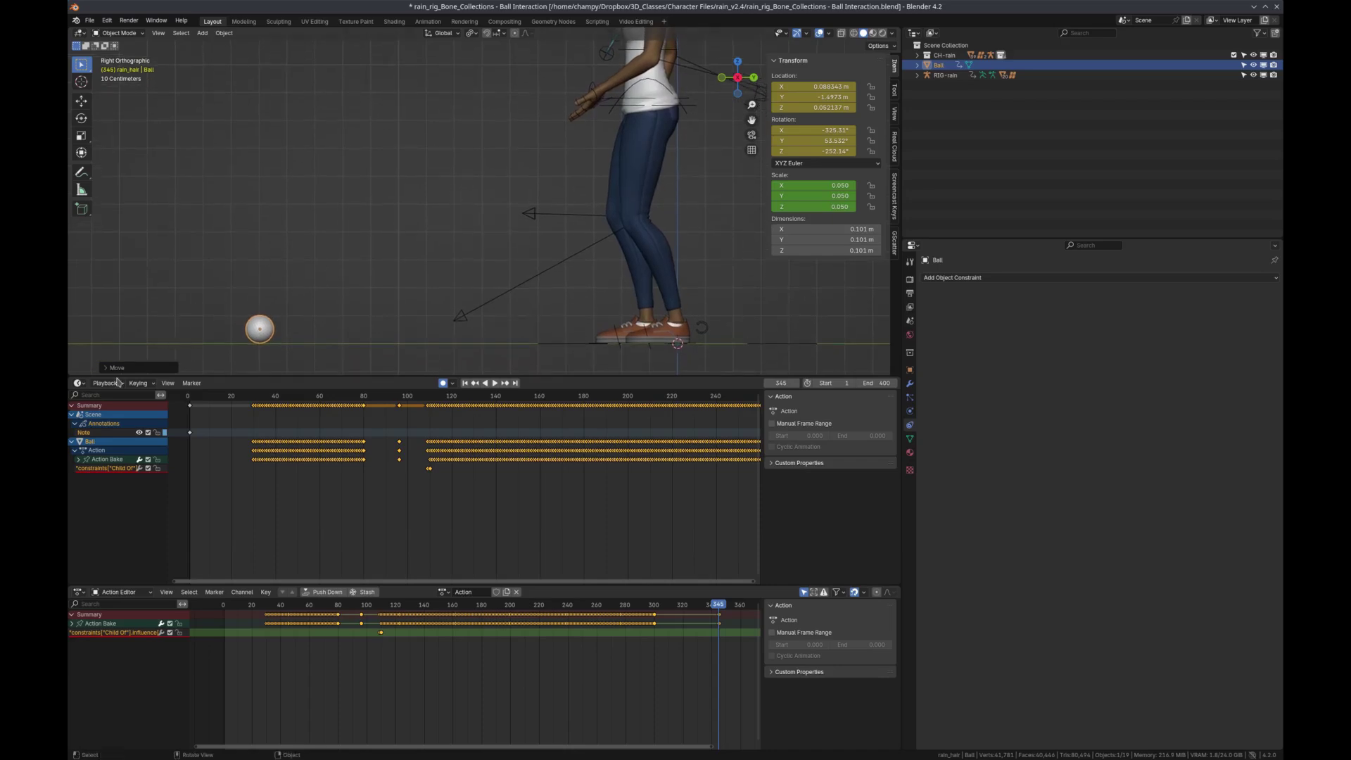
click(80, 384)
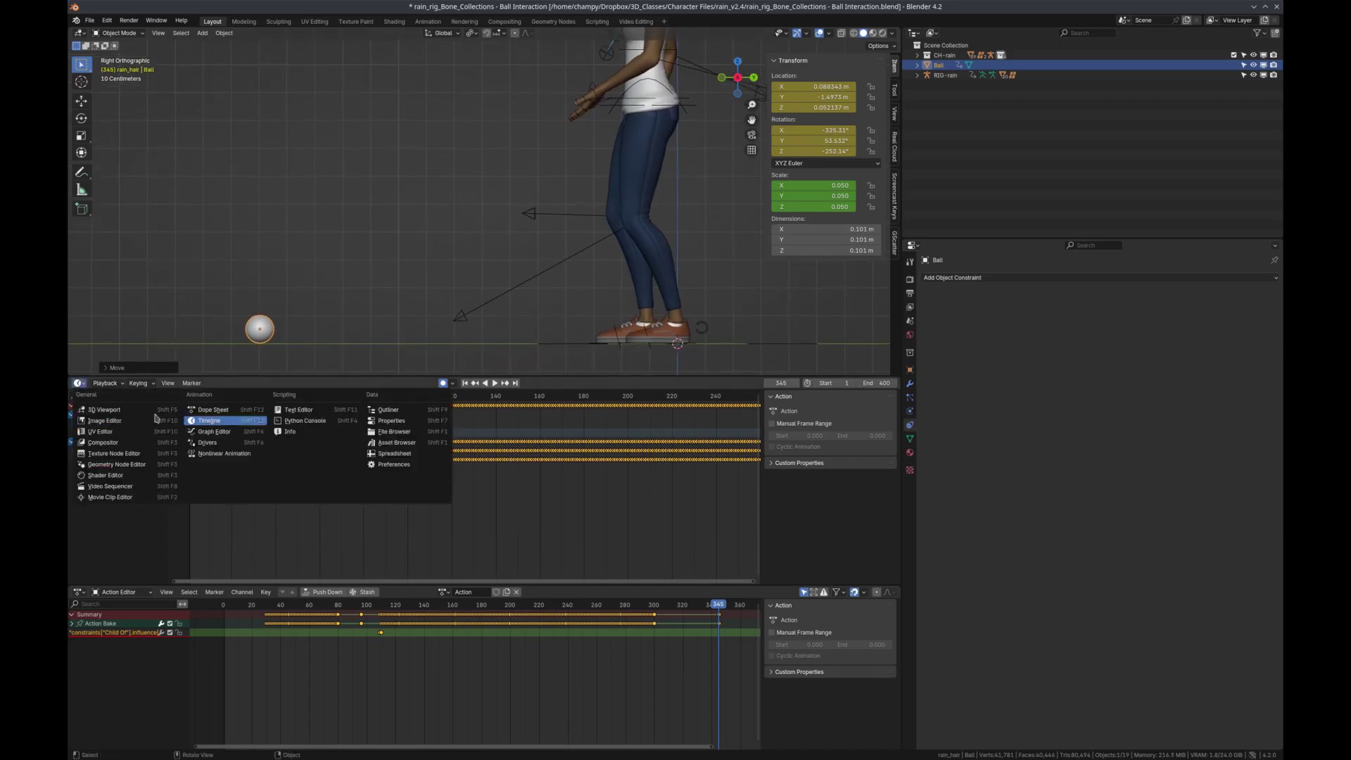
click(211, 431)
scroll(437, 507, down, 10)
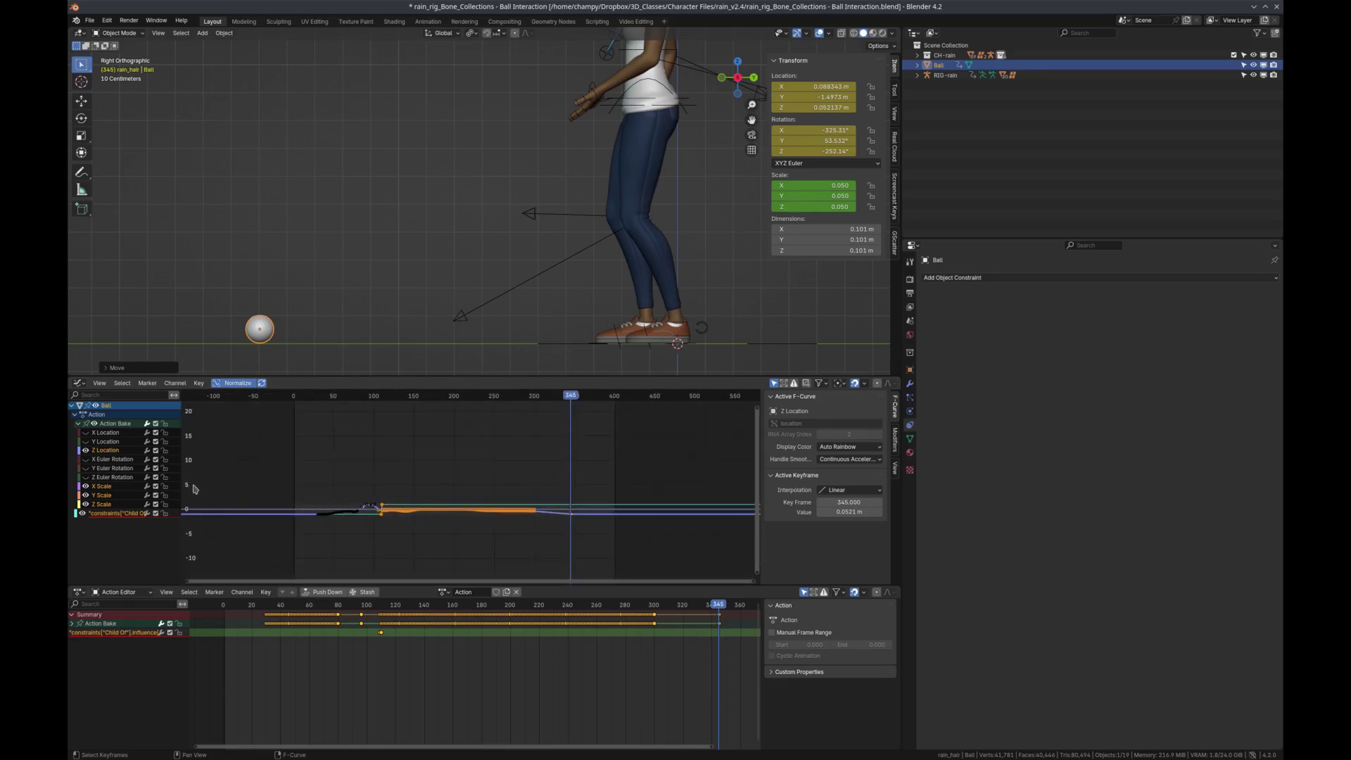
Select the Z Location channel, hide the Scale curves, and box-select its keys after frame 300
click(106, 449)
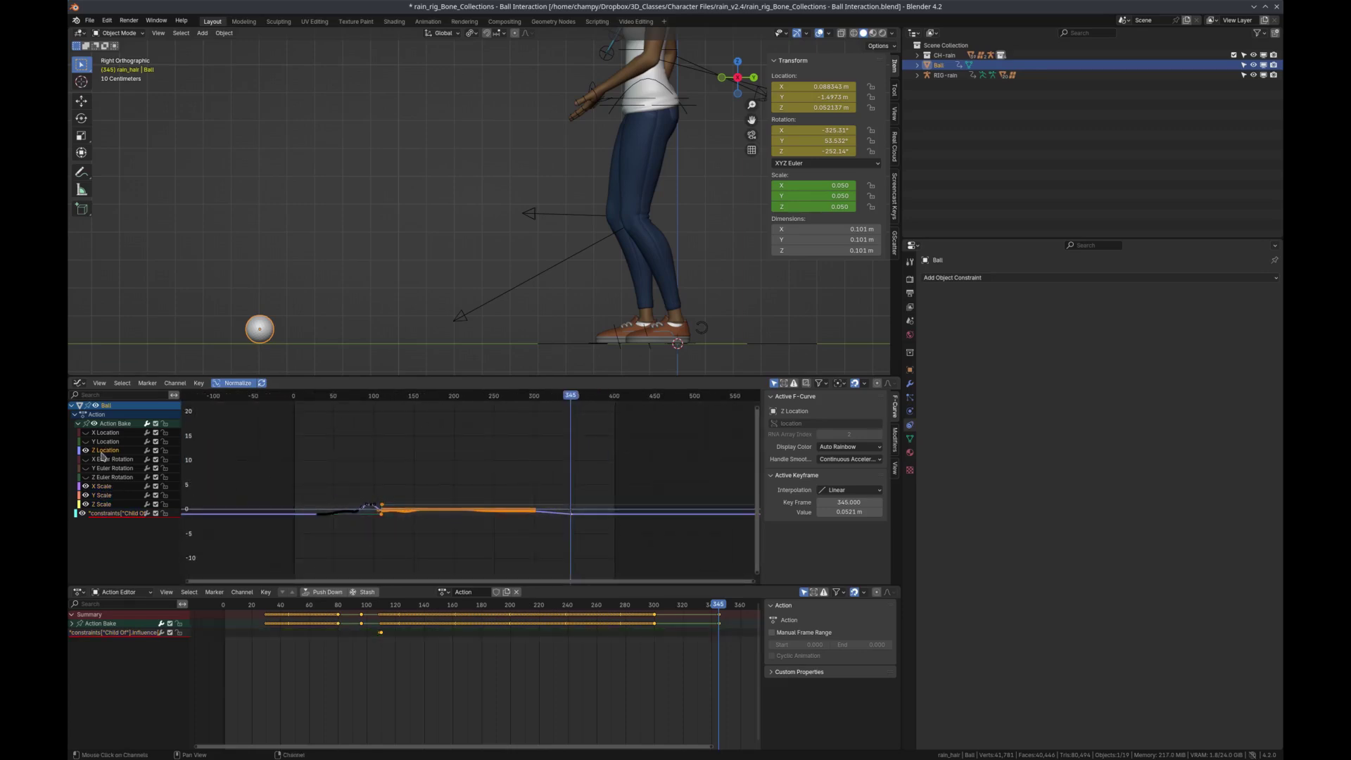
drag(90, 486, 86, 505)
scroll(557, 518, up, 10)
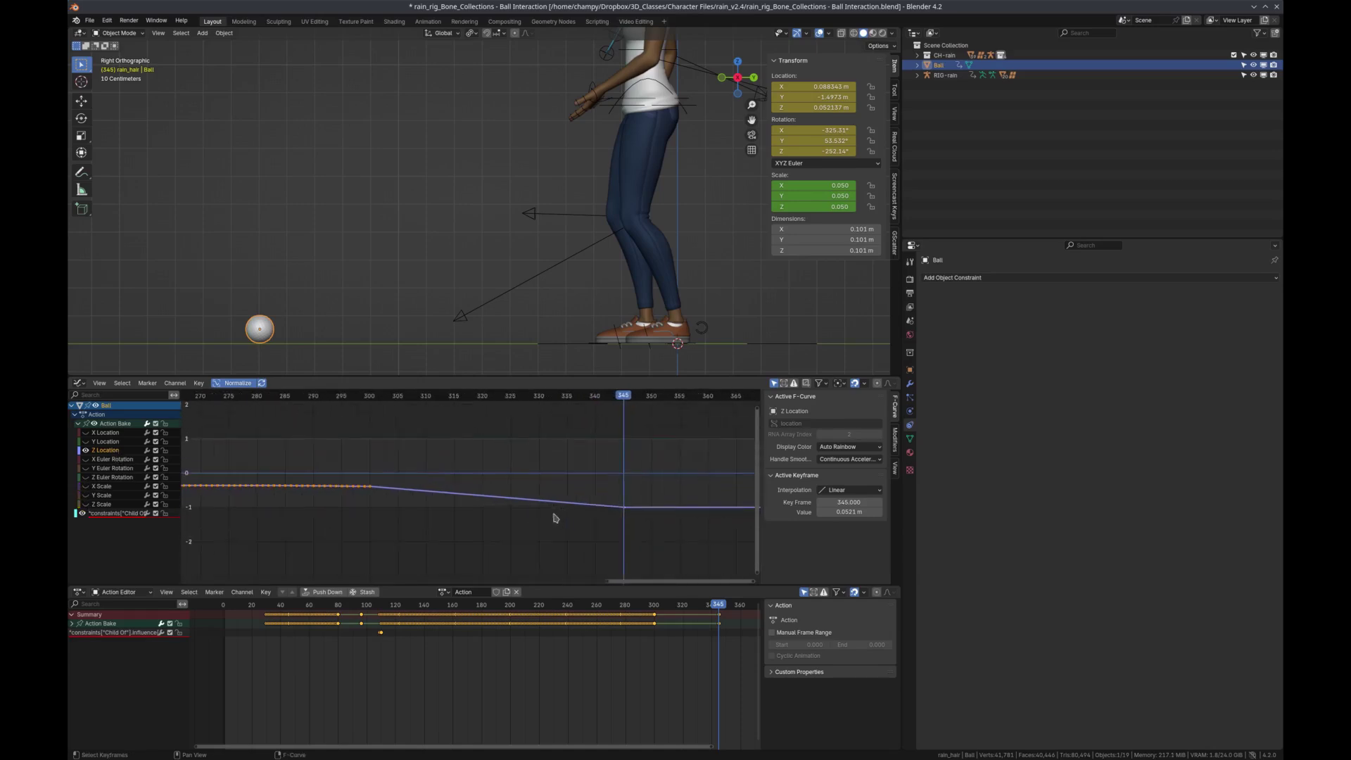
click(369, 486)
drag(646, 478, 371, 537)
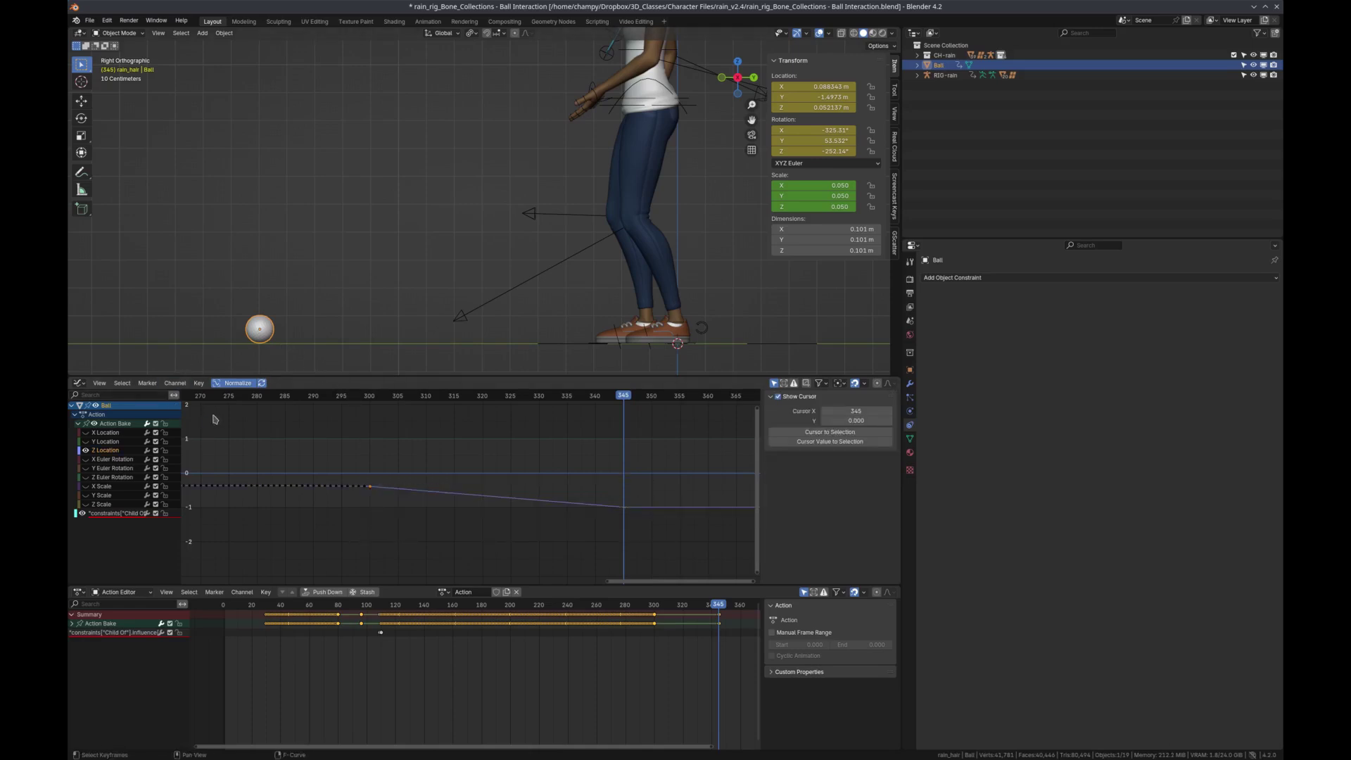
Give the selected keys Bounce interpolation and play from frame 291 to check the bounce
click(200, 384)
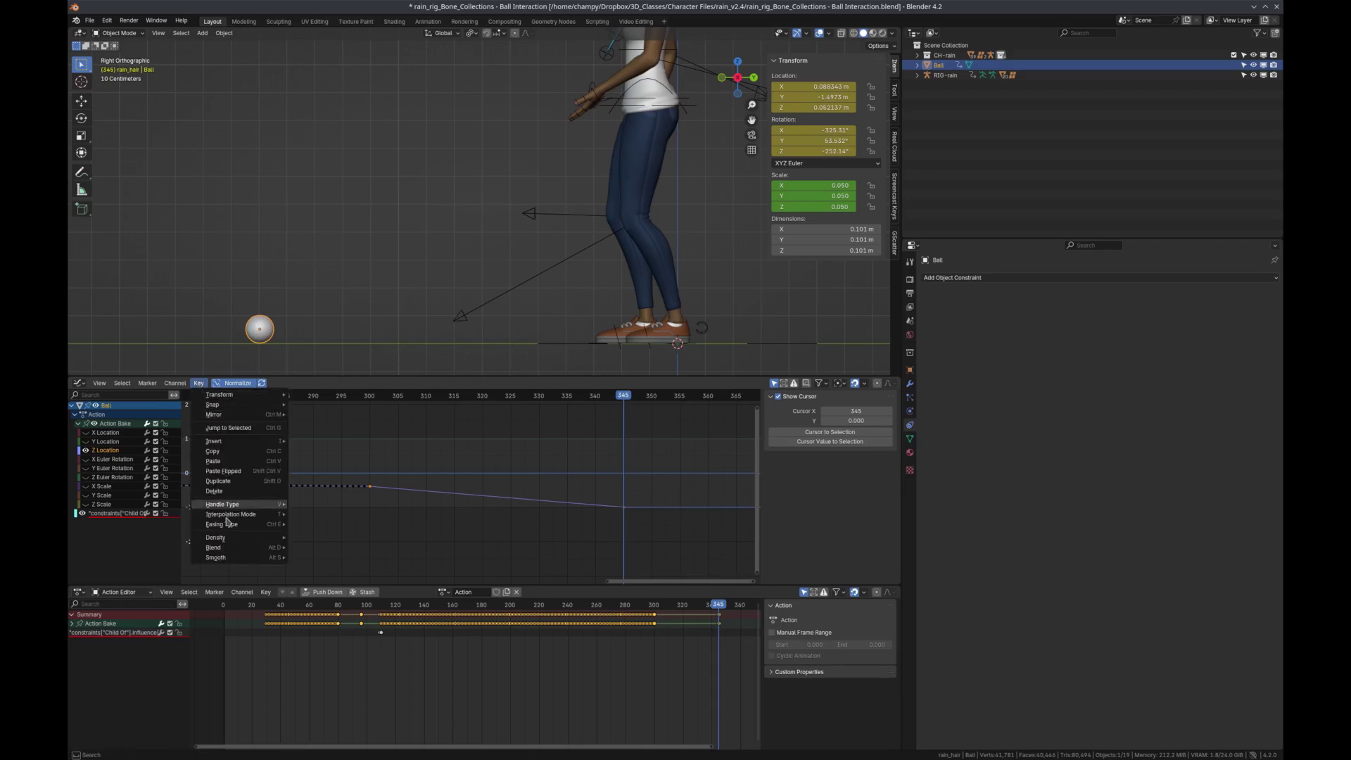
mouse_move(229, 515)
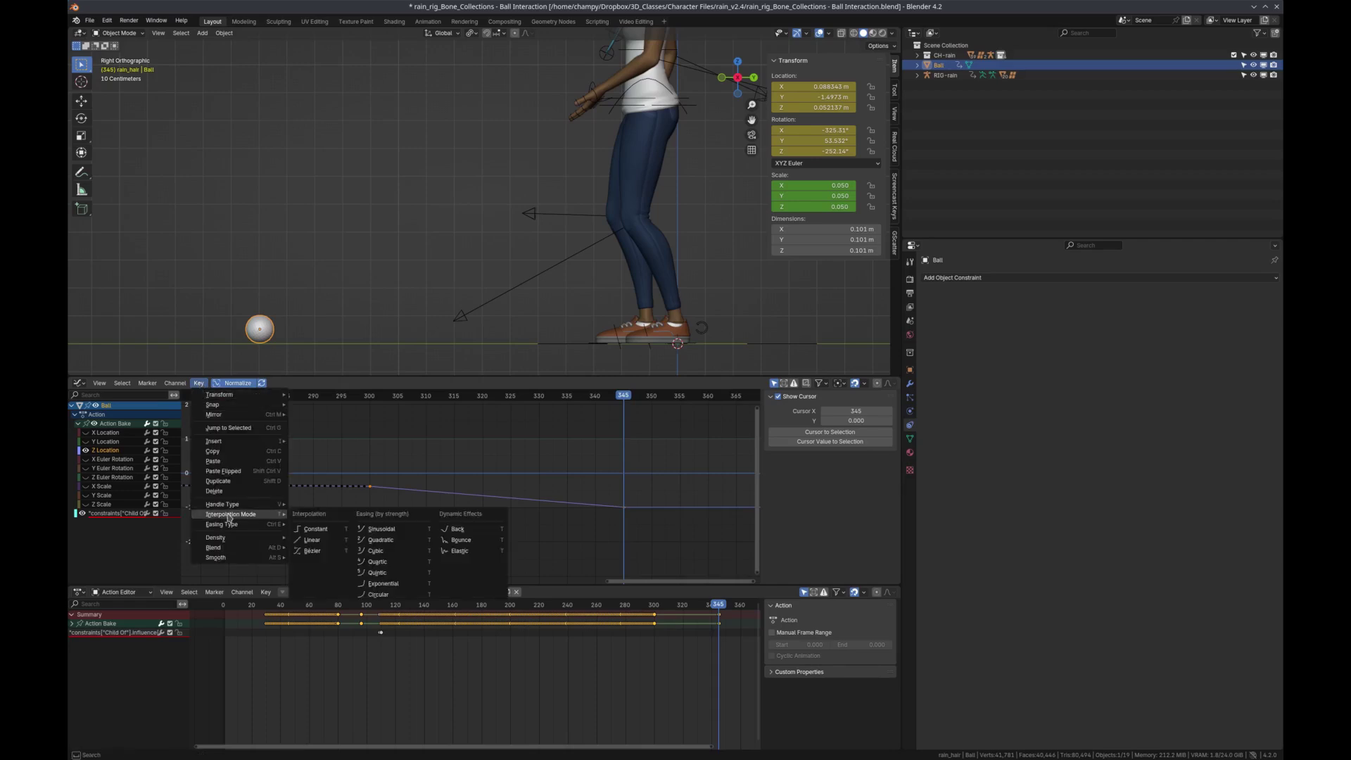
click(461, 540)
click(316, 399)
key(space)
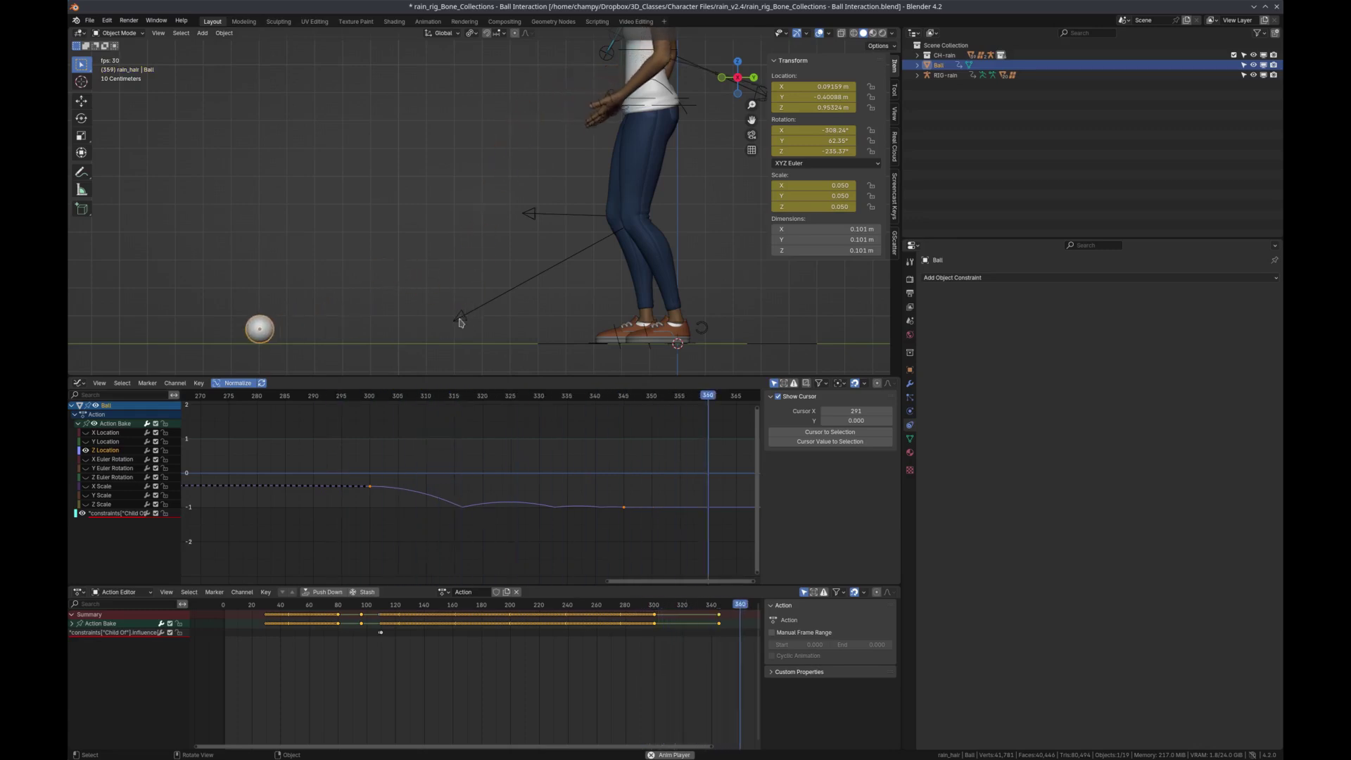
key(space)
drag(348, 399, 373, 434)
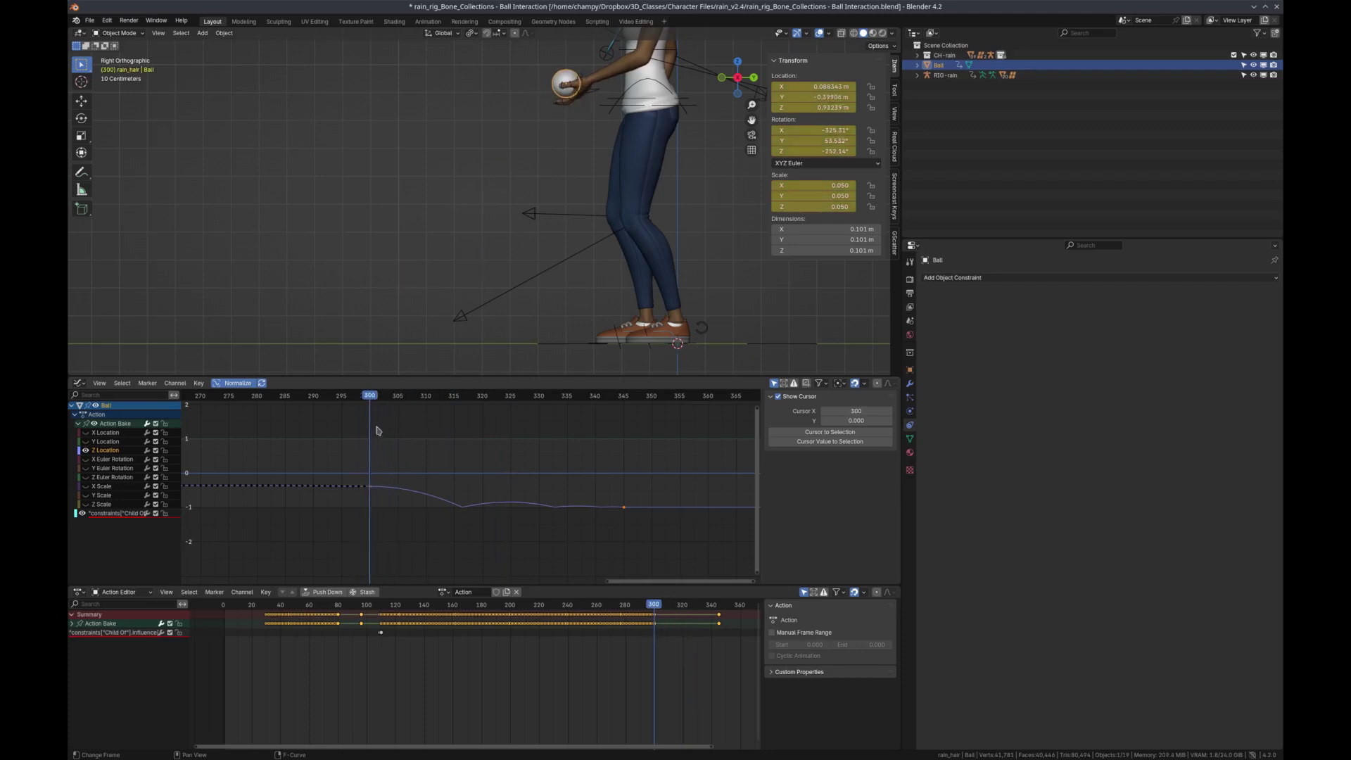
Frame the ball in her hand and key new vertical-only heights at frames 301 and 302
key(KP_Decimal)
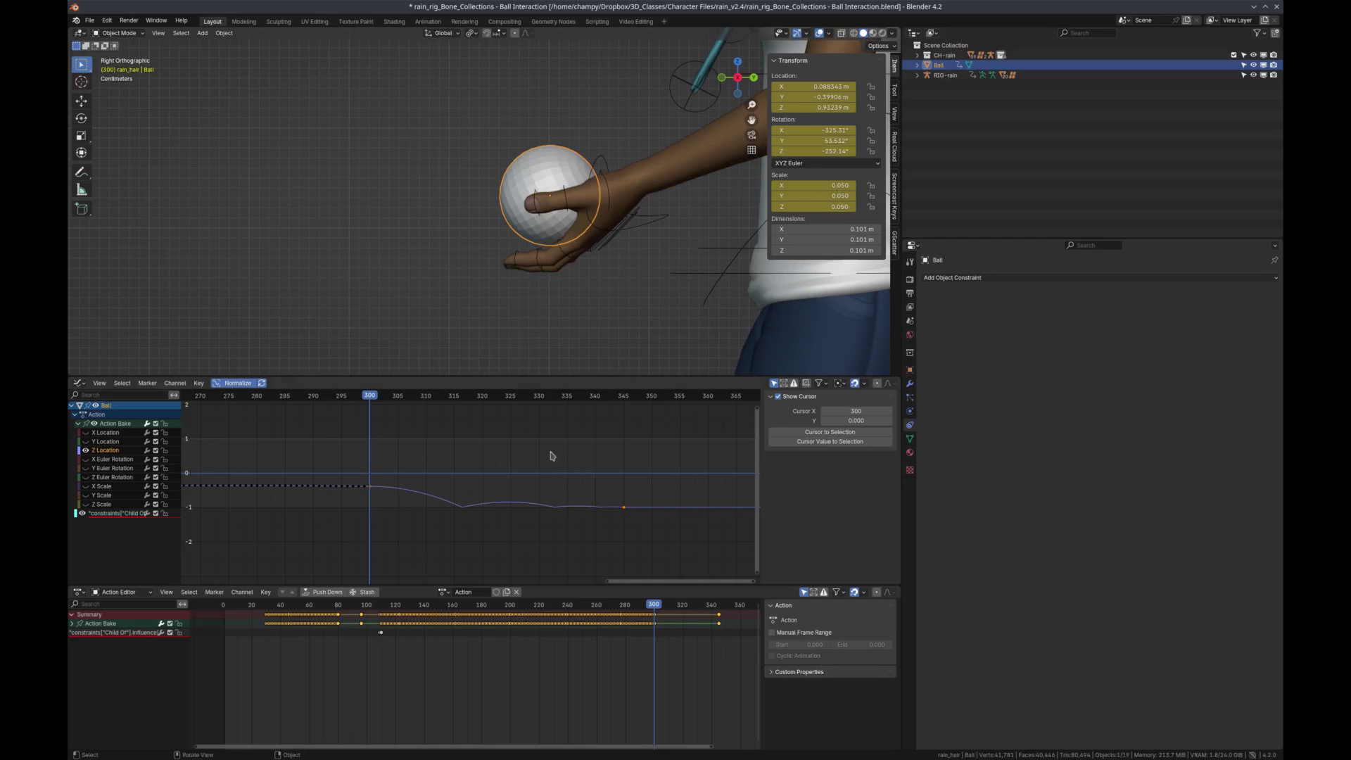
scroll(492, 633, up, 6)
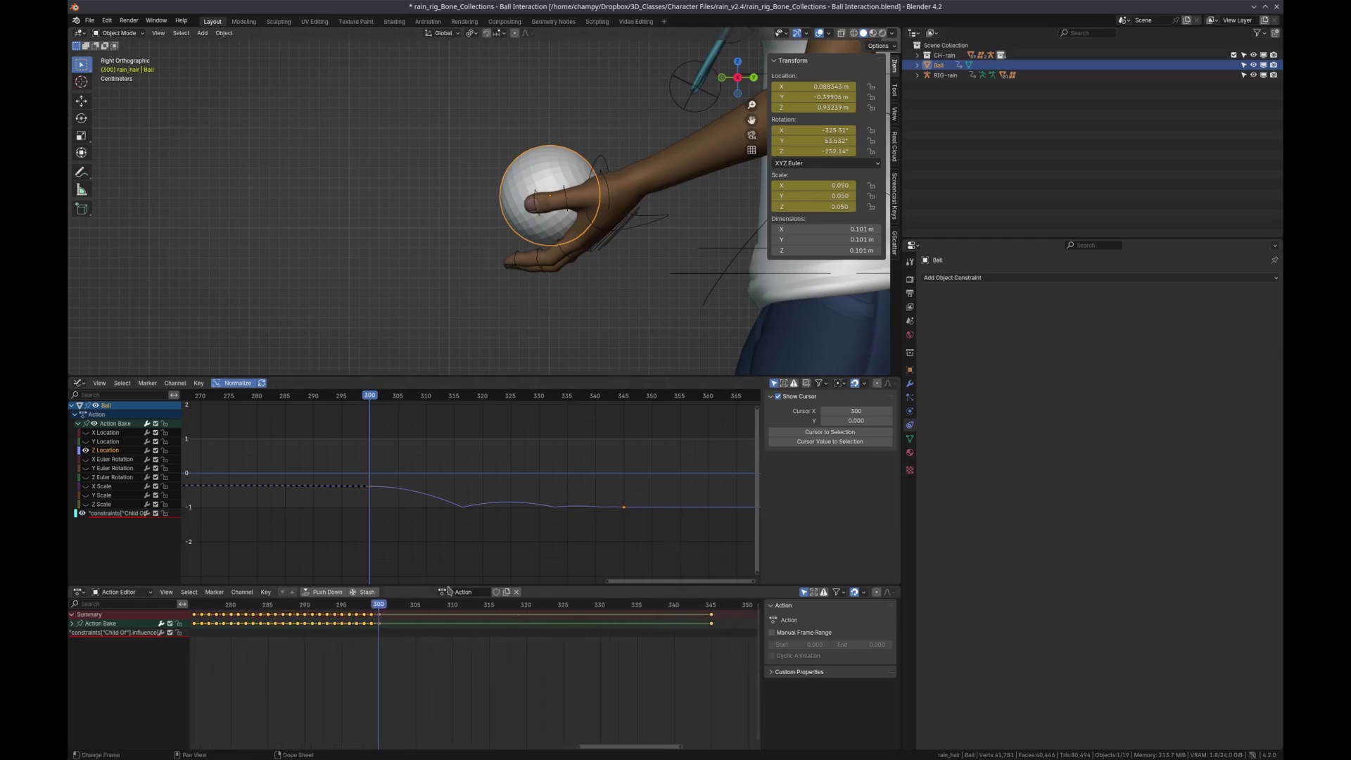
drag(380, 610, 386, 608)
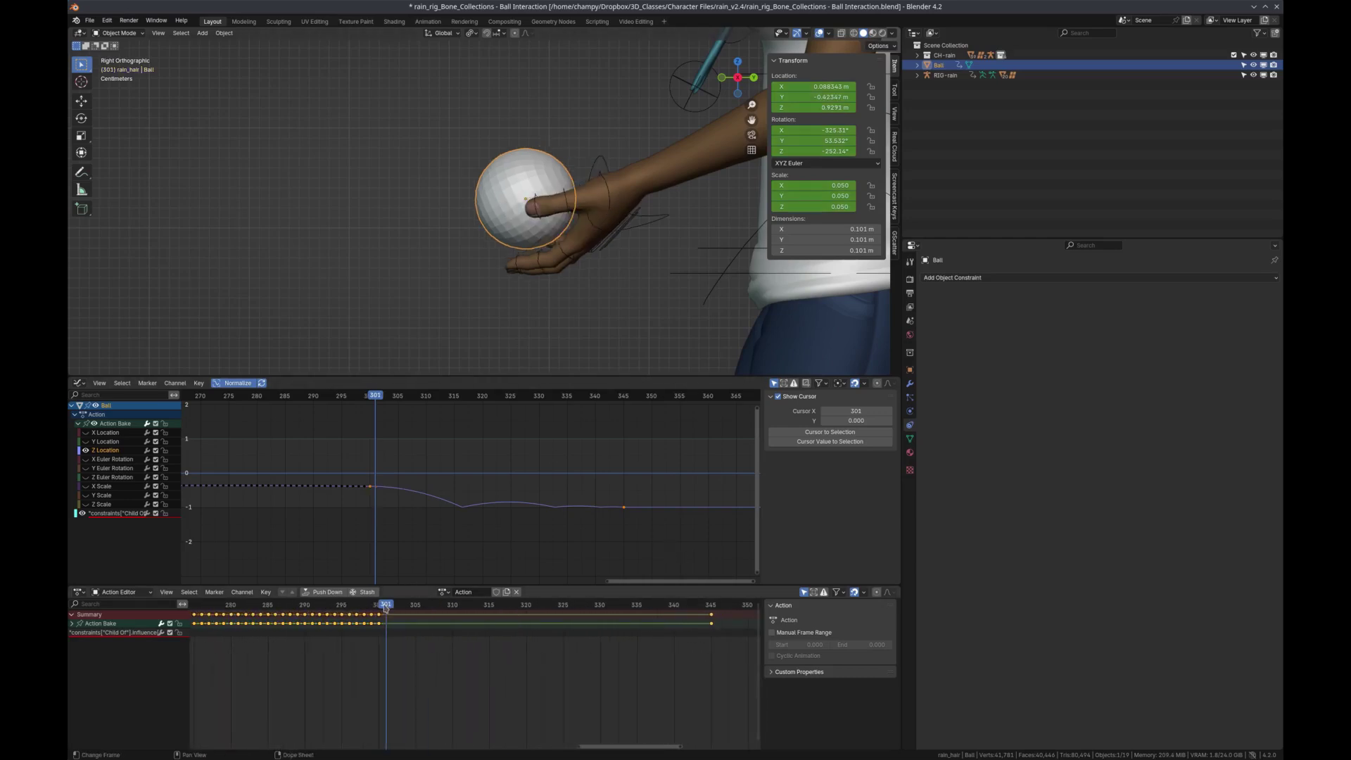
key(g)
key(z)
click(589, 178)
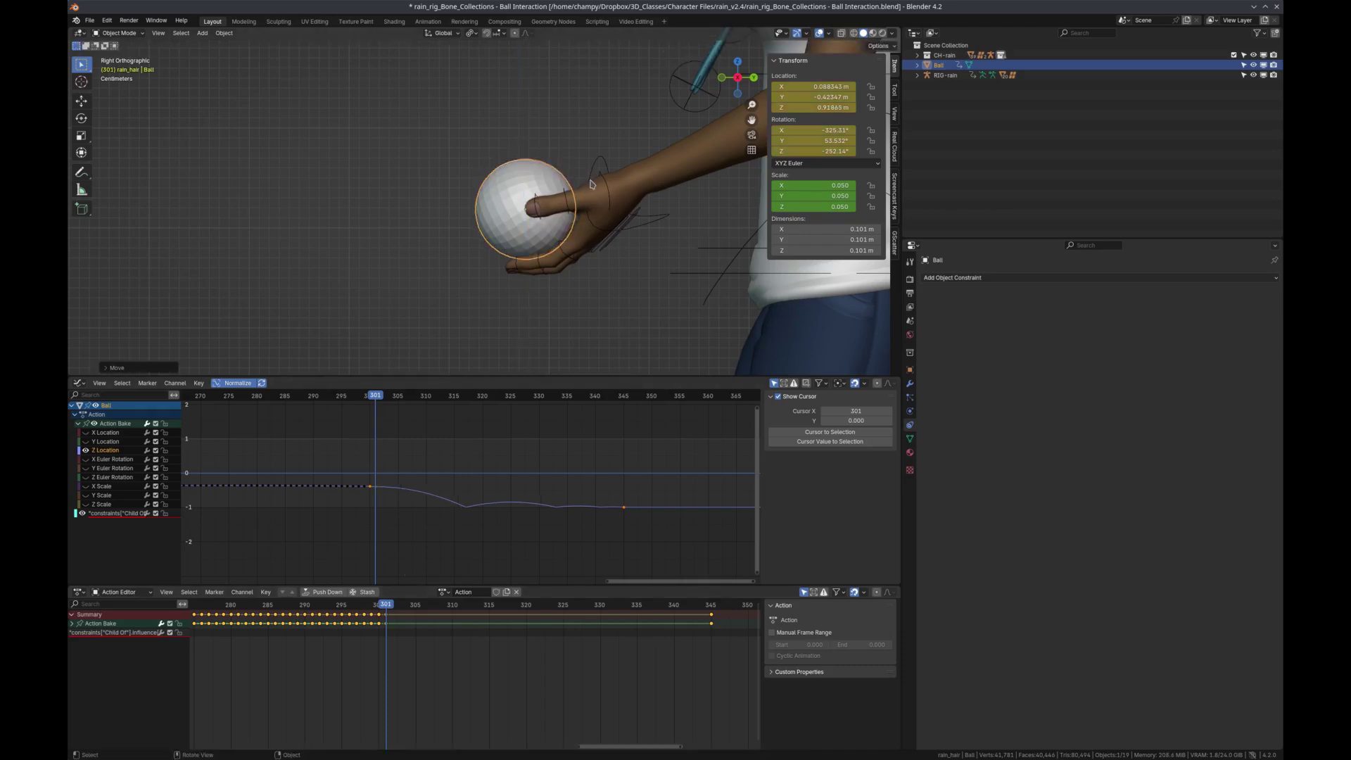
drag(389, 608, 393, 608)
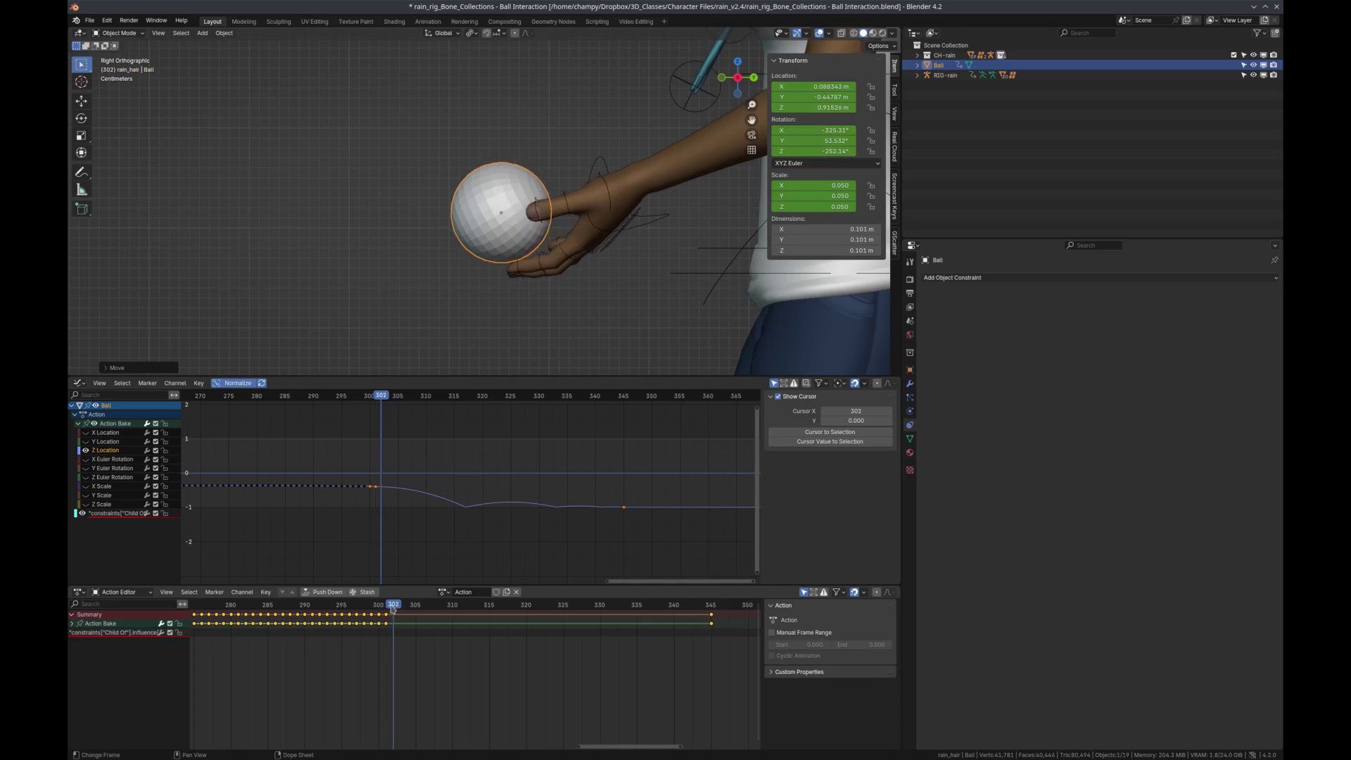
key(g)
key(z)
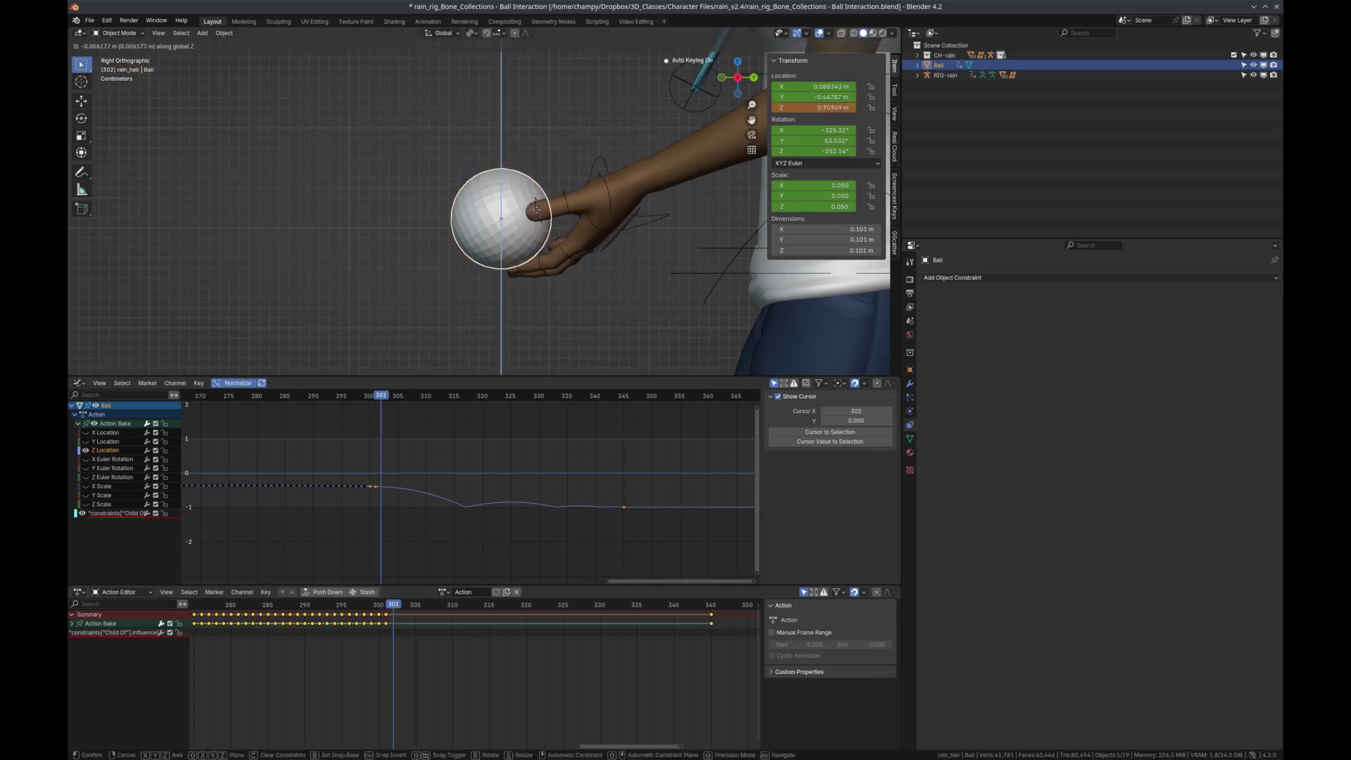
click(537, 211)
Lower the ball vertically and key it at frames 303 (Z ~0.895 m) and 304 (Z ~0.843 m)
drag(397, 607, 402, 606)
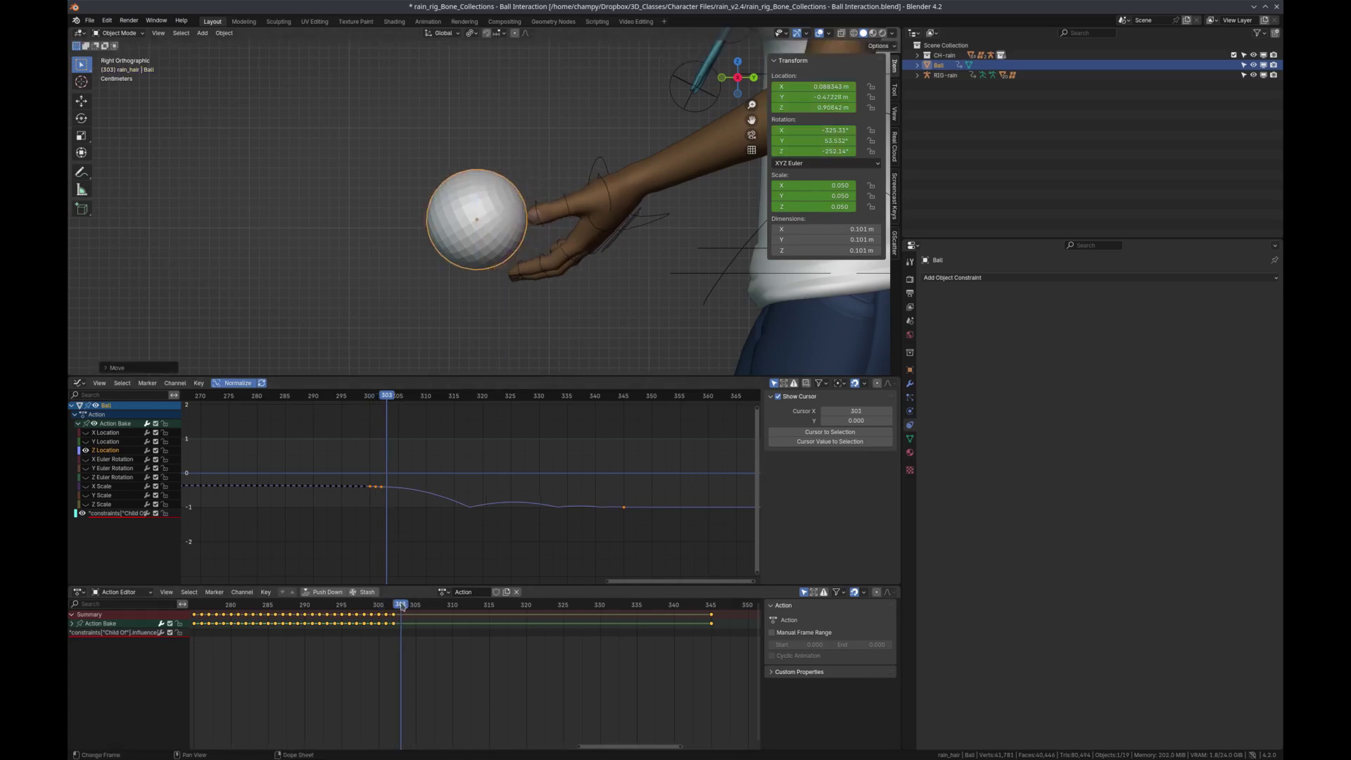
key(g)
key(z)
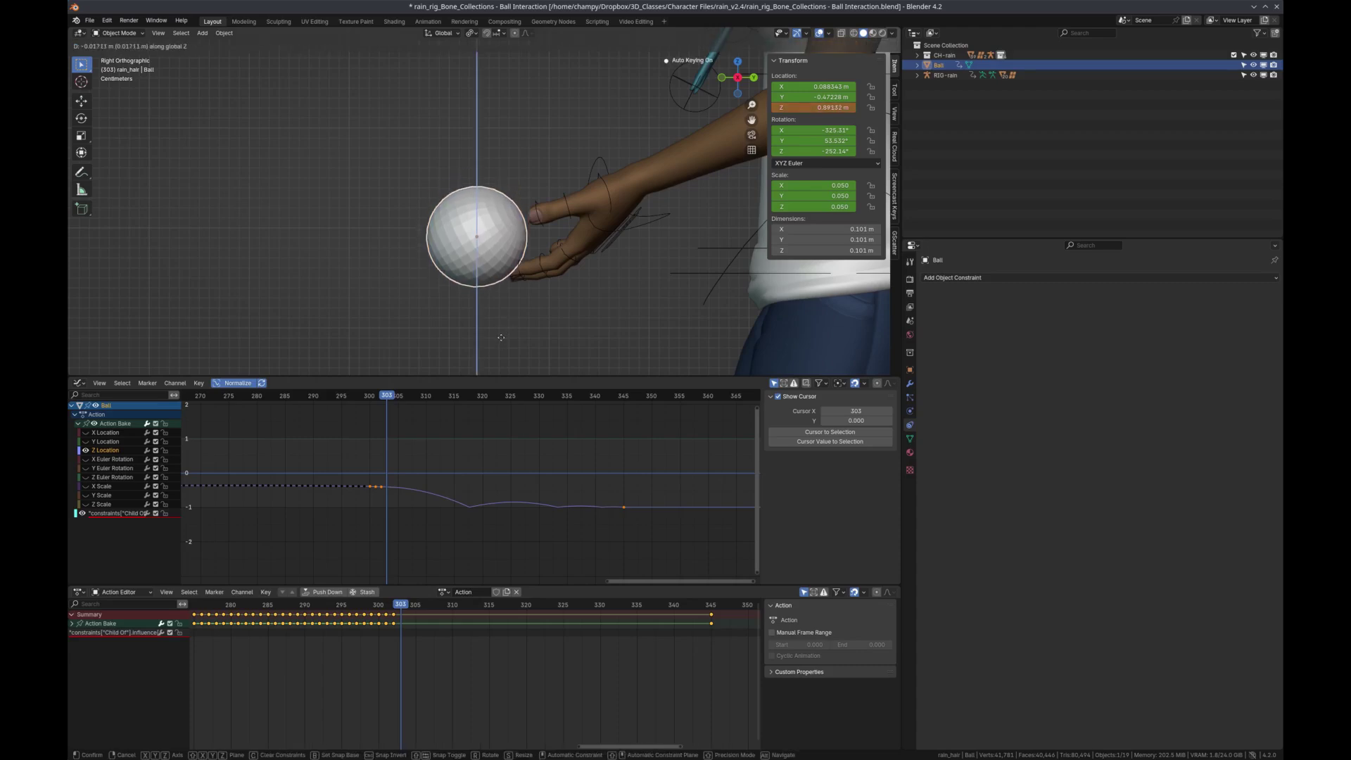
click(500, 337)
middle_drag(519, 284, 546, 293)
click(412, 610)
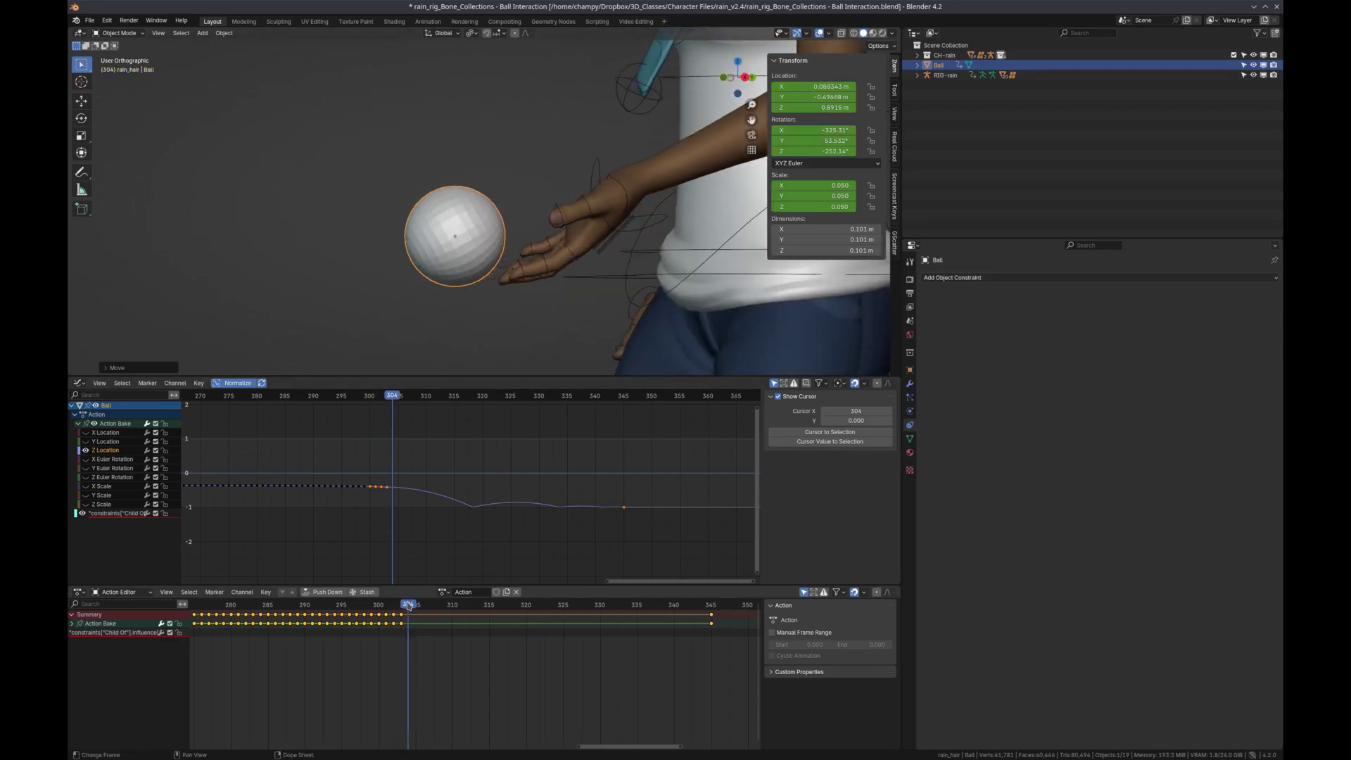
key(KP_3)
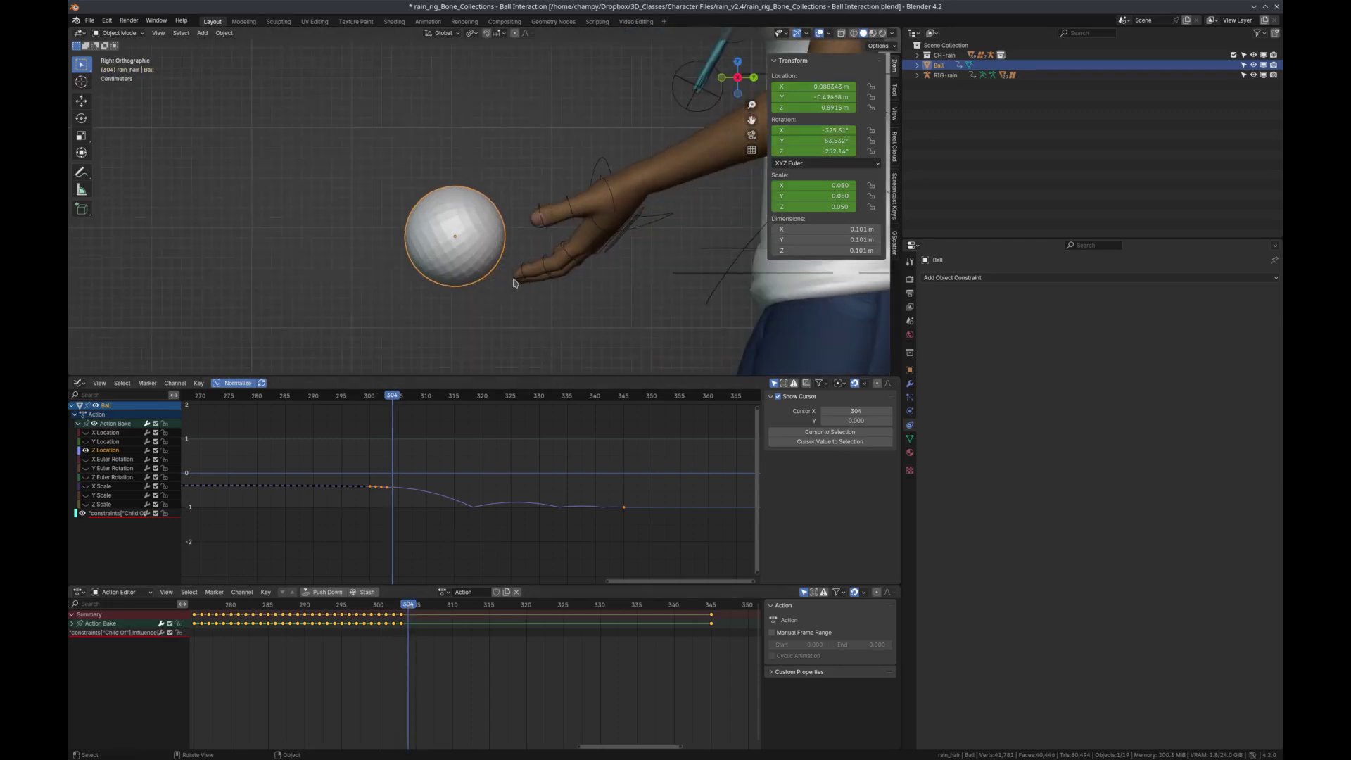
key(g)
key(z)
click(516, 307)
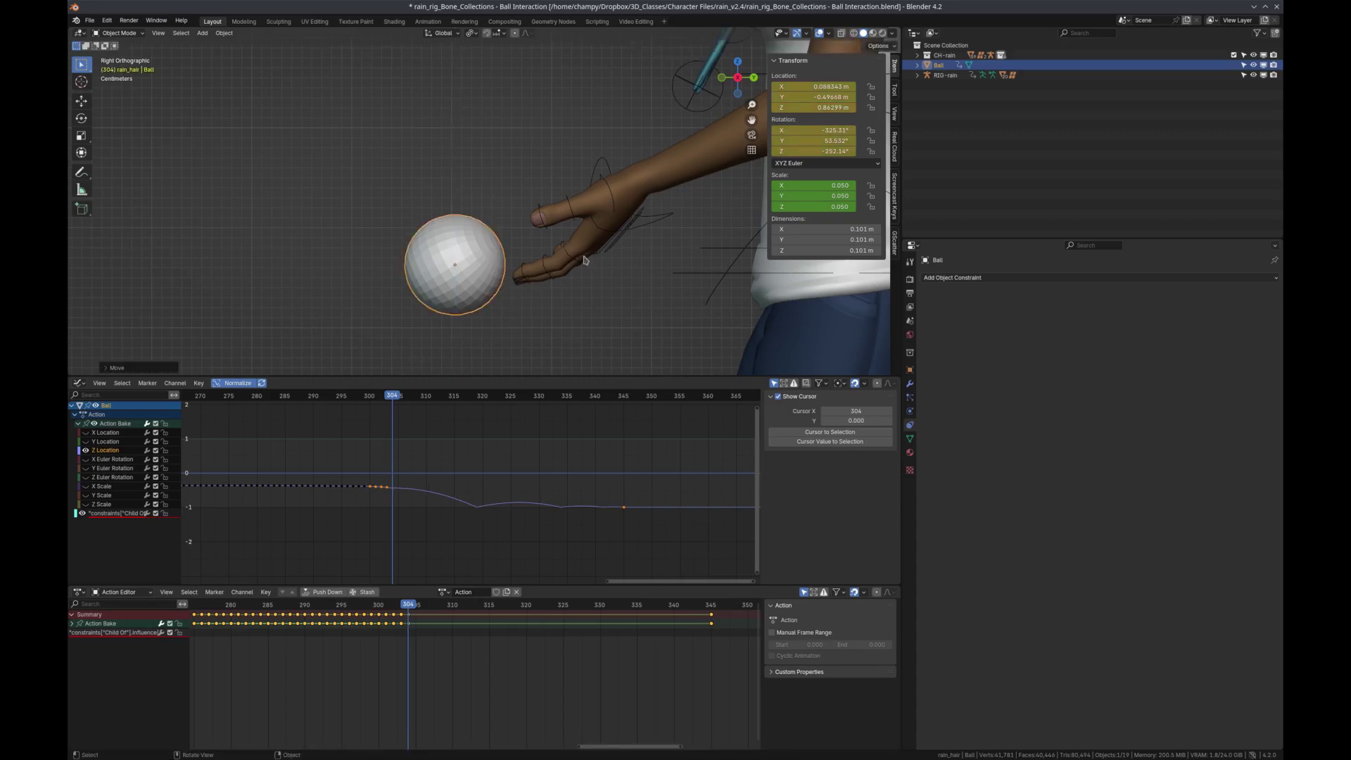
scroll(517, 309, down, 10)
Replay the animation from frame 297 to review the ball's drop
click(364, 609)
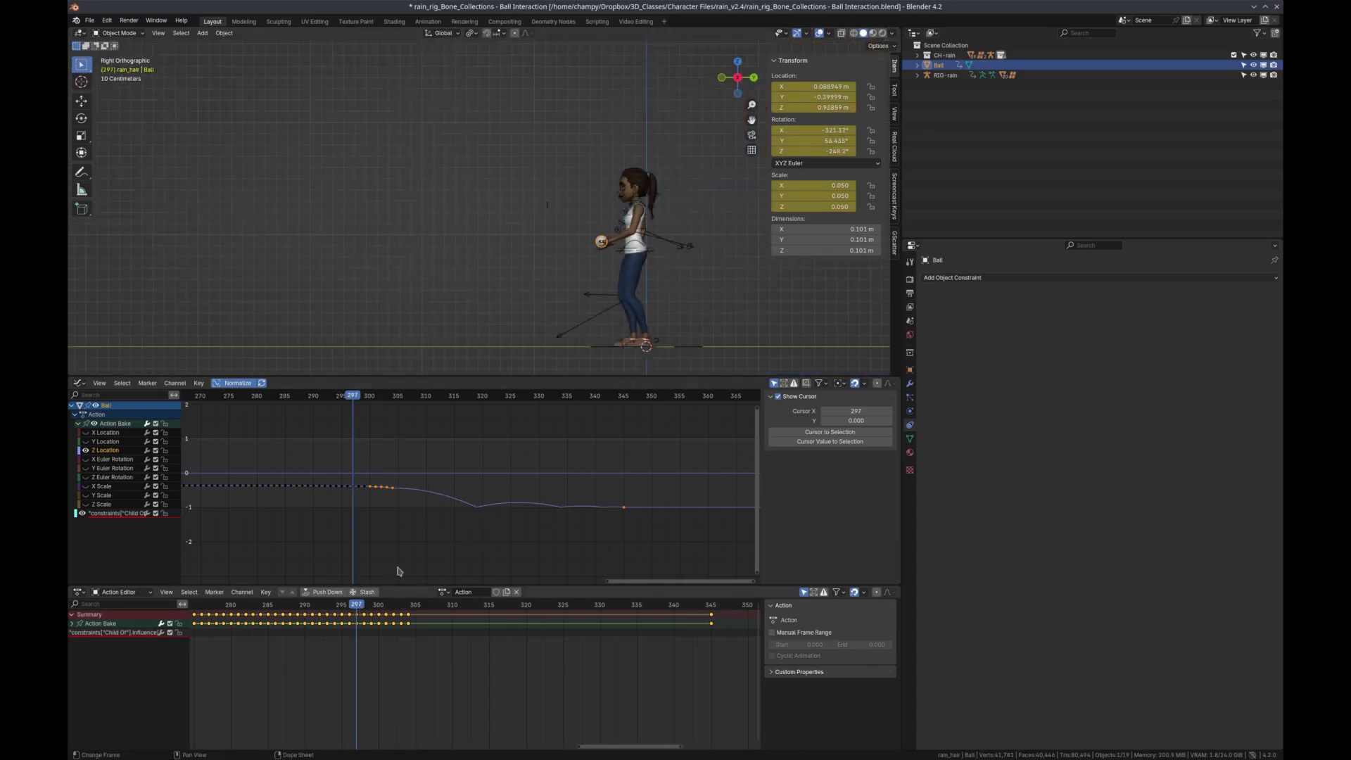
key(space)
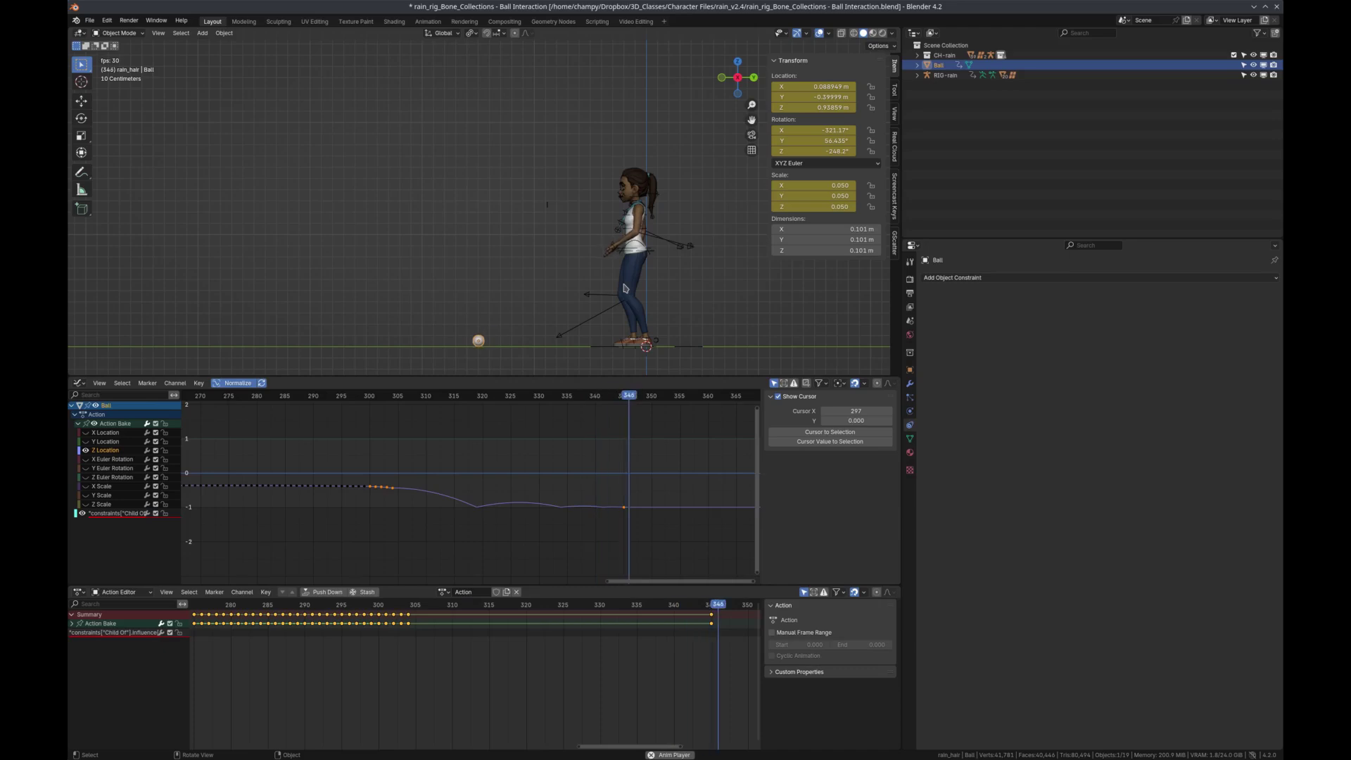
key(space)
click(356, 399)
key(space)
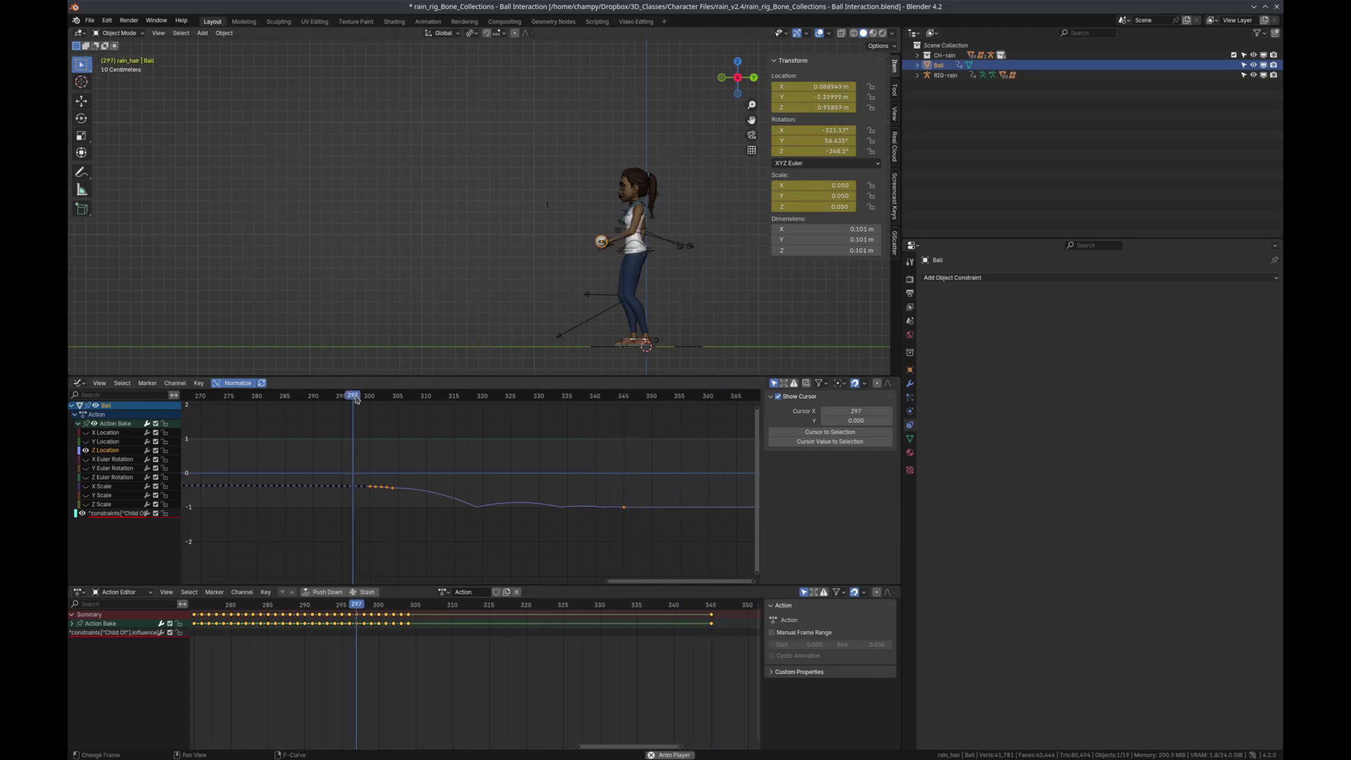
scroll(412, 494, up, 5)
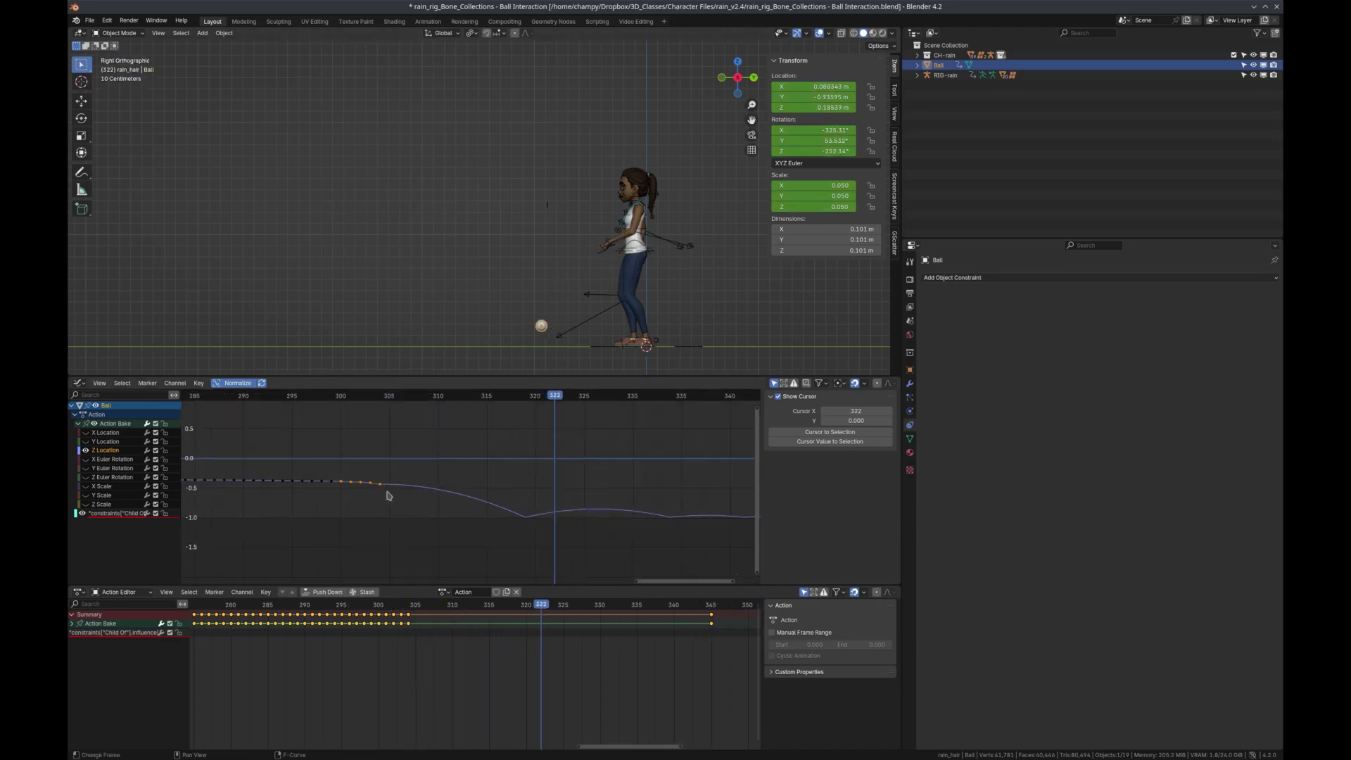
Zoom the graph in on the curve's start and set the selected keys to Bézier interpolation
key(shift+b)
drag(422, 437, 280, 555)
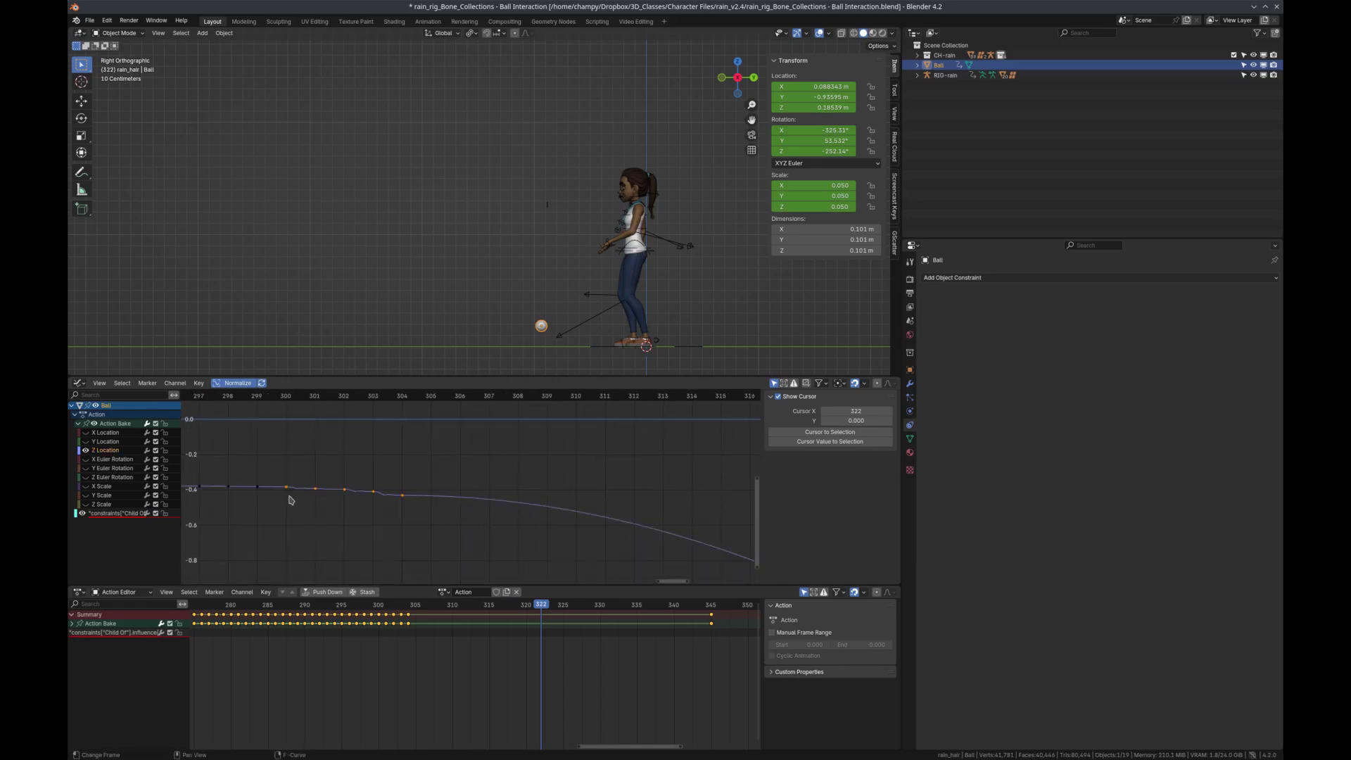
click(198, 384)
mouse_move(243, 516)
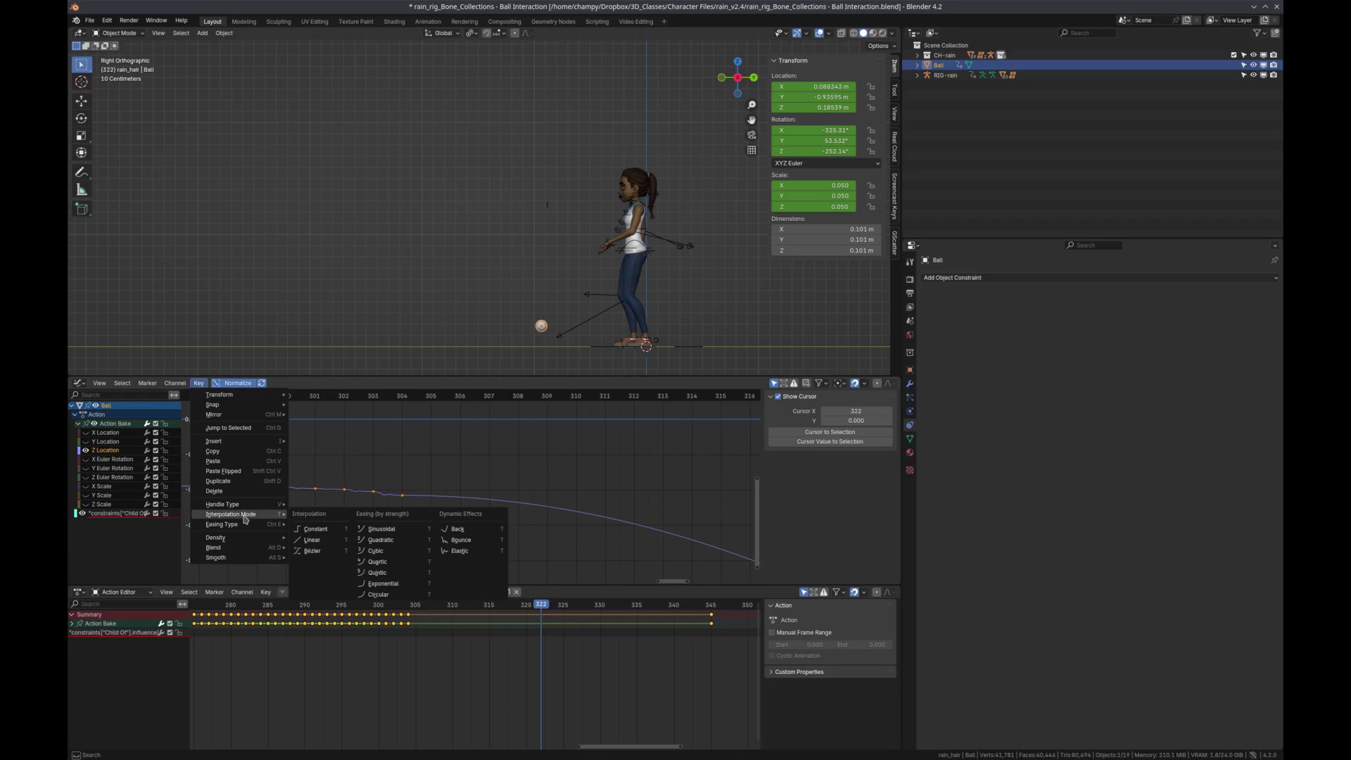
click(312, 551)
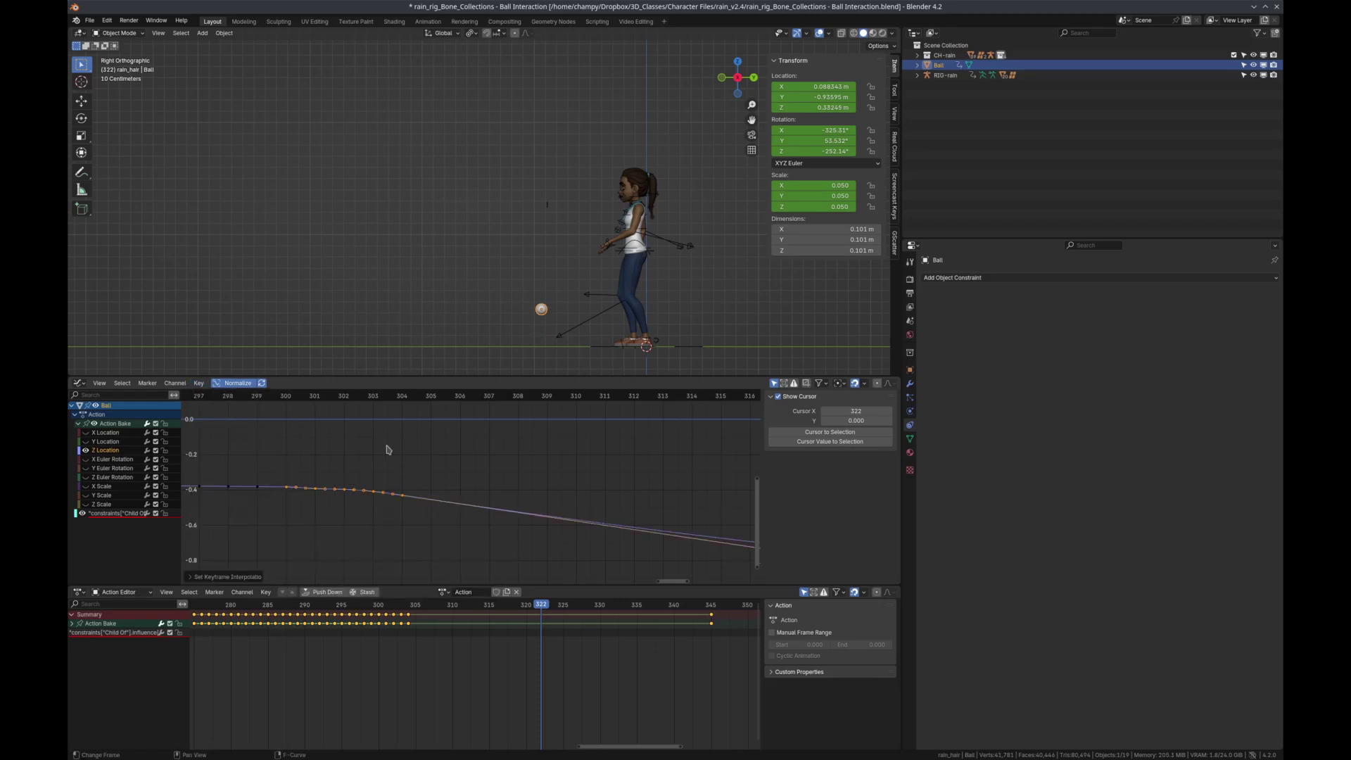
scroll(327, 471, down, 7)
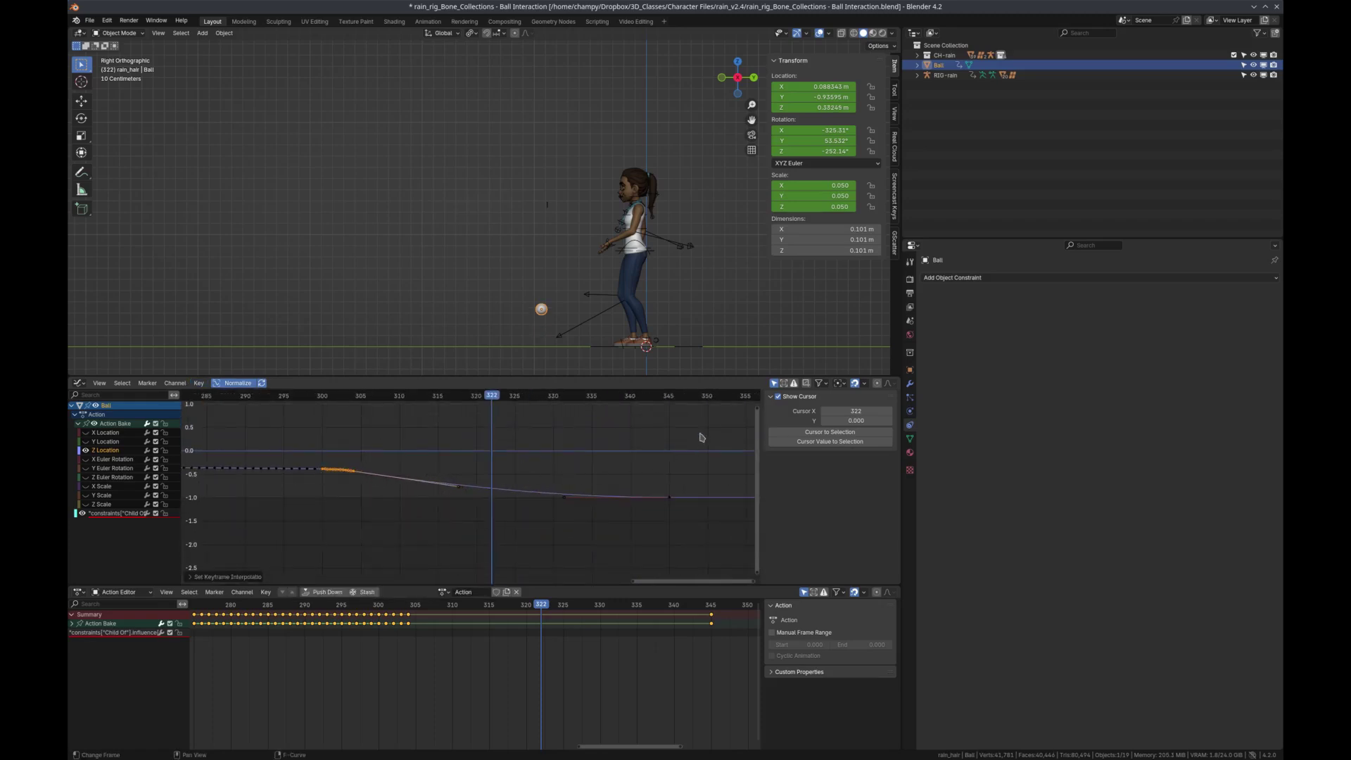
Give the four falling Z Location keys Bounce interpolation, then return to frame 297
drag(700, 434, 354, 519)
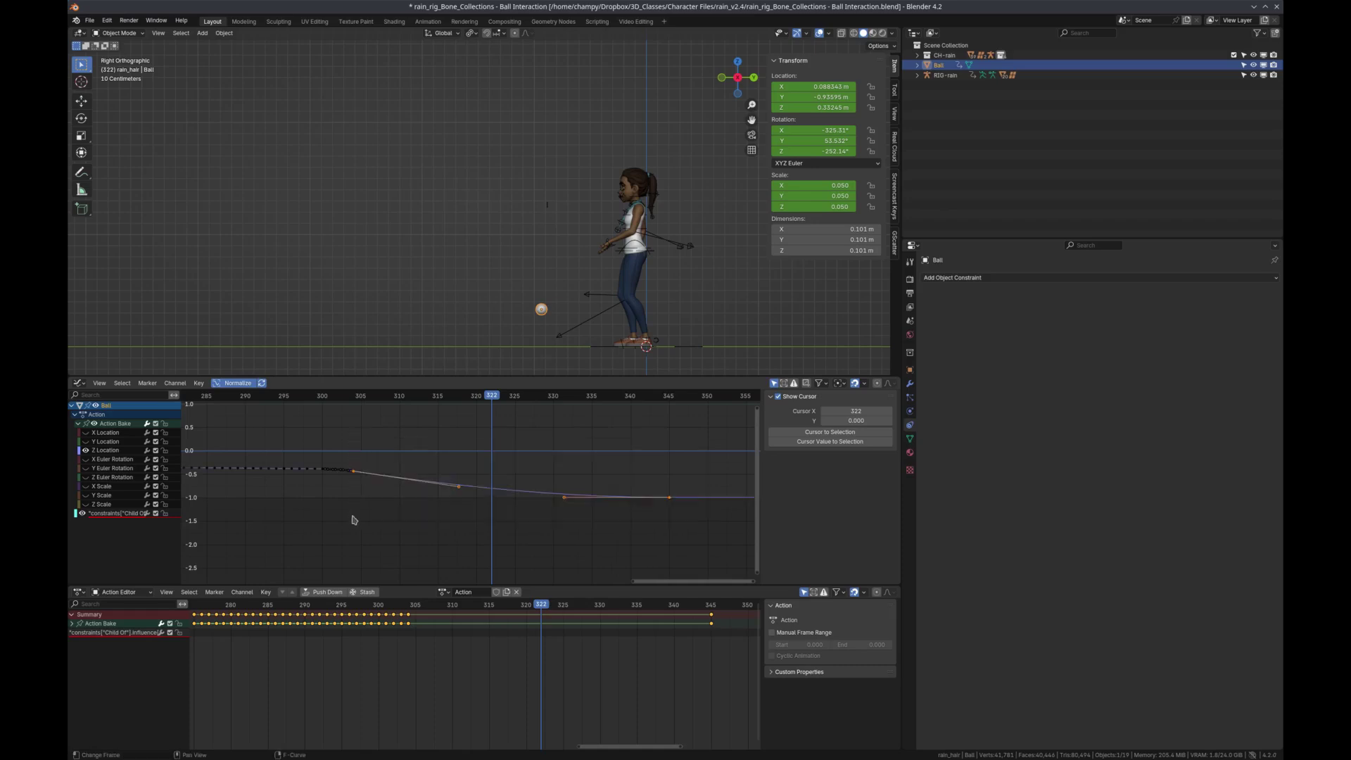
scroll(356, 476, up, 3)
click(198, 383)
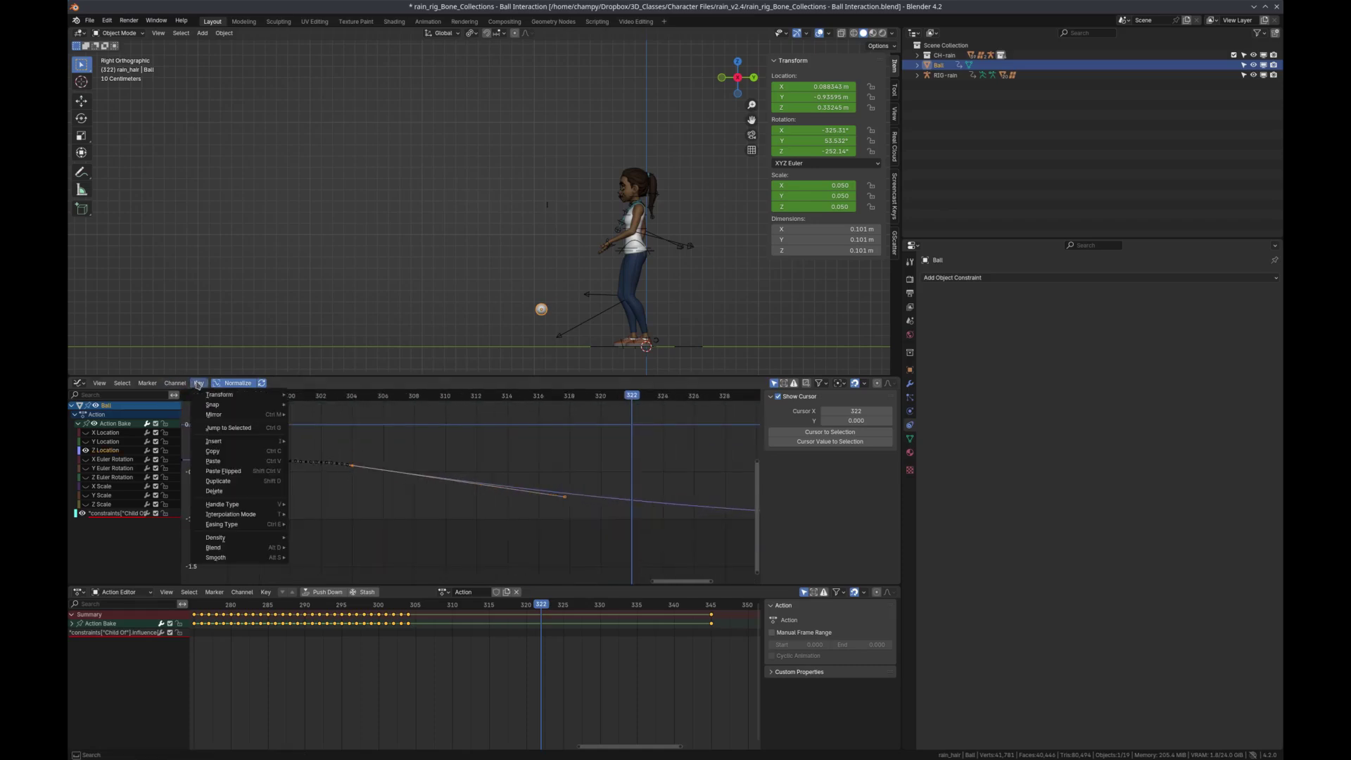
mouse_move(260, 515)
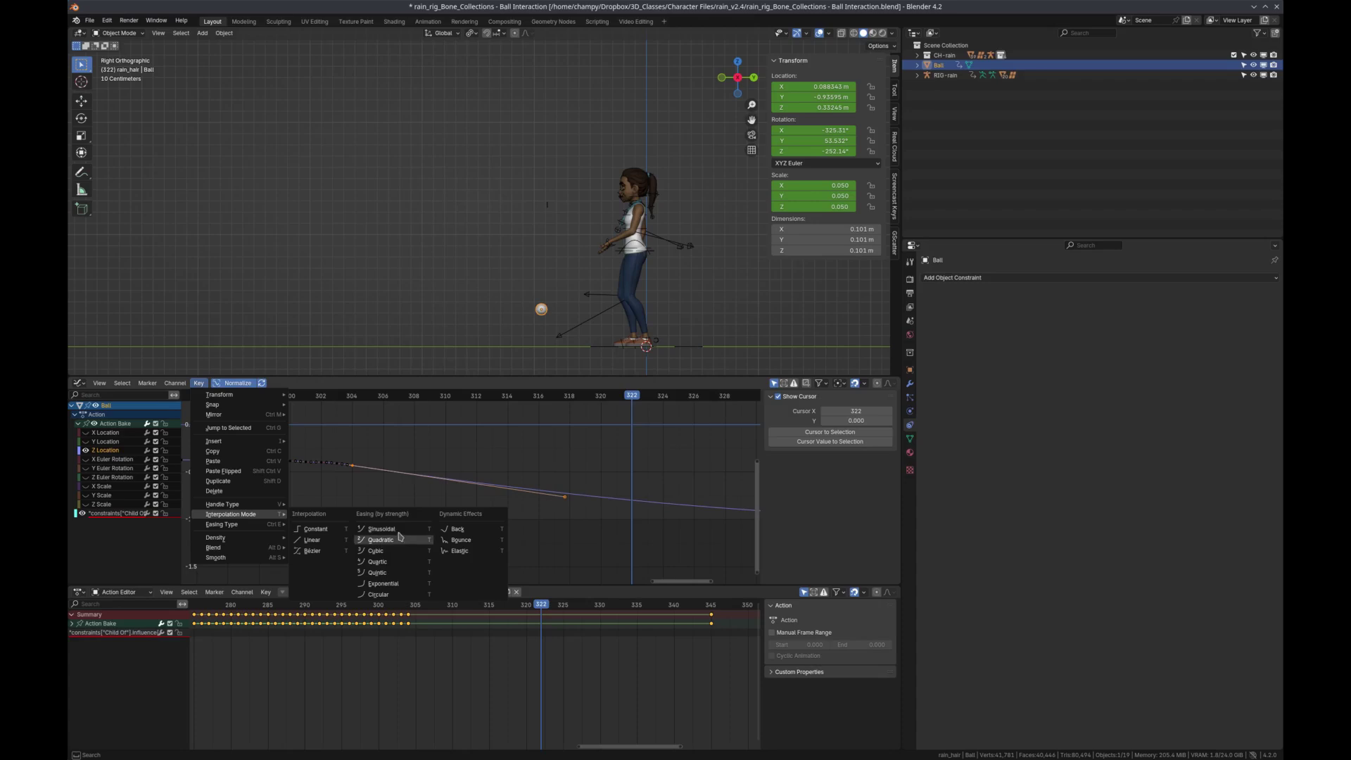
click(461, 540)
scroll(373, 411, down, 3)
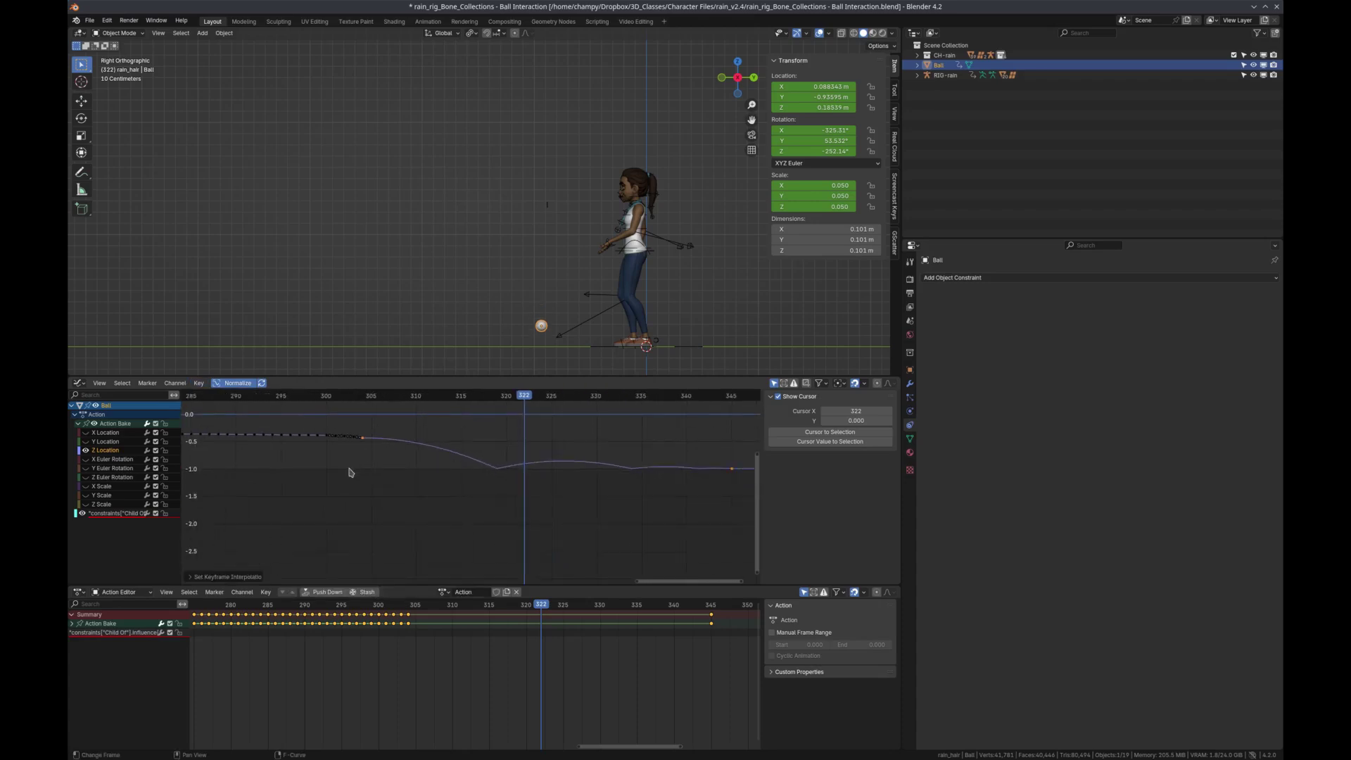
scroll(350, 472, down, 2)
click(310, 396)
key(space)
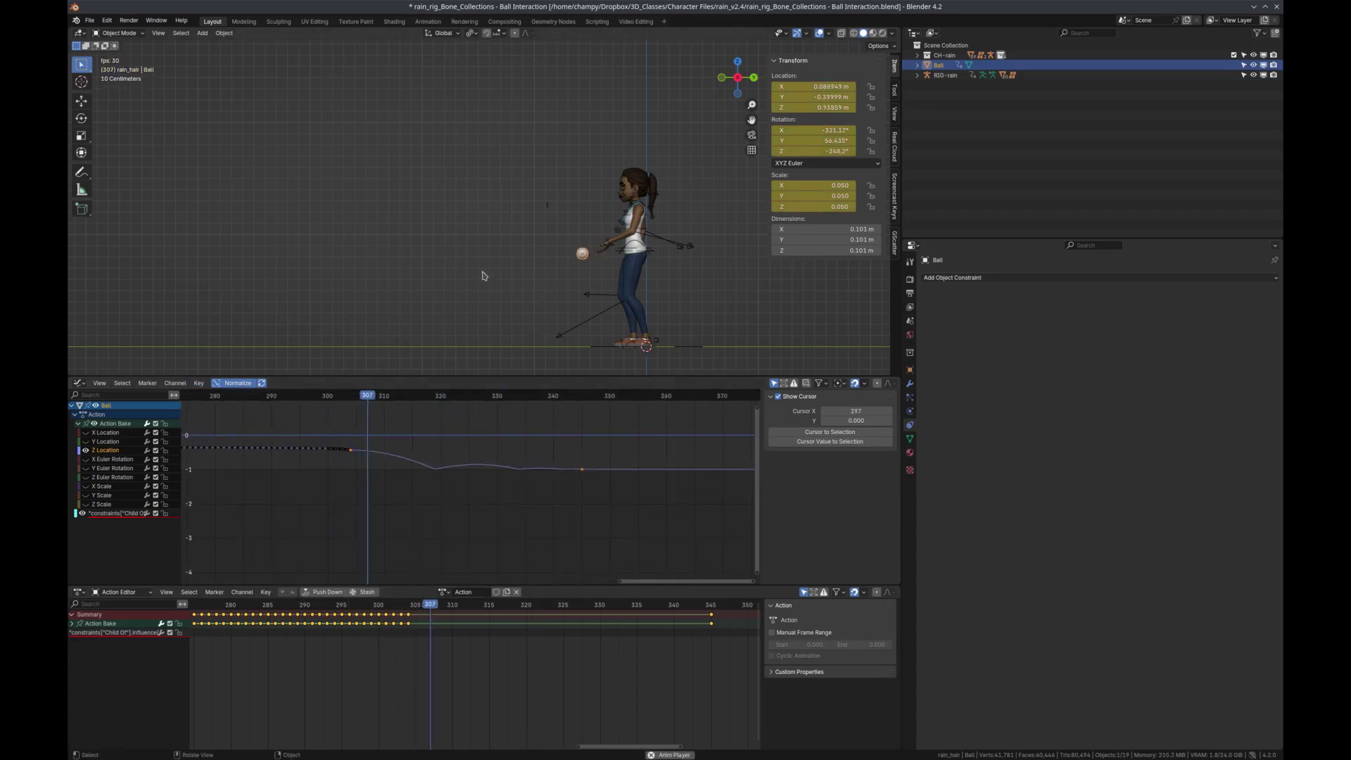
key(space)
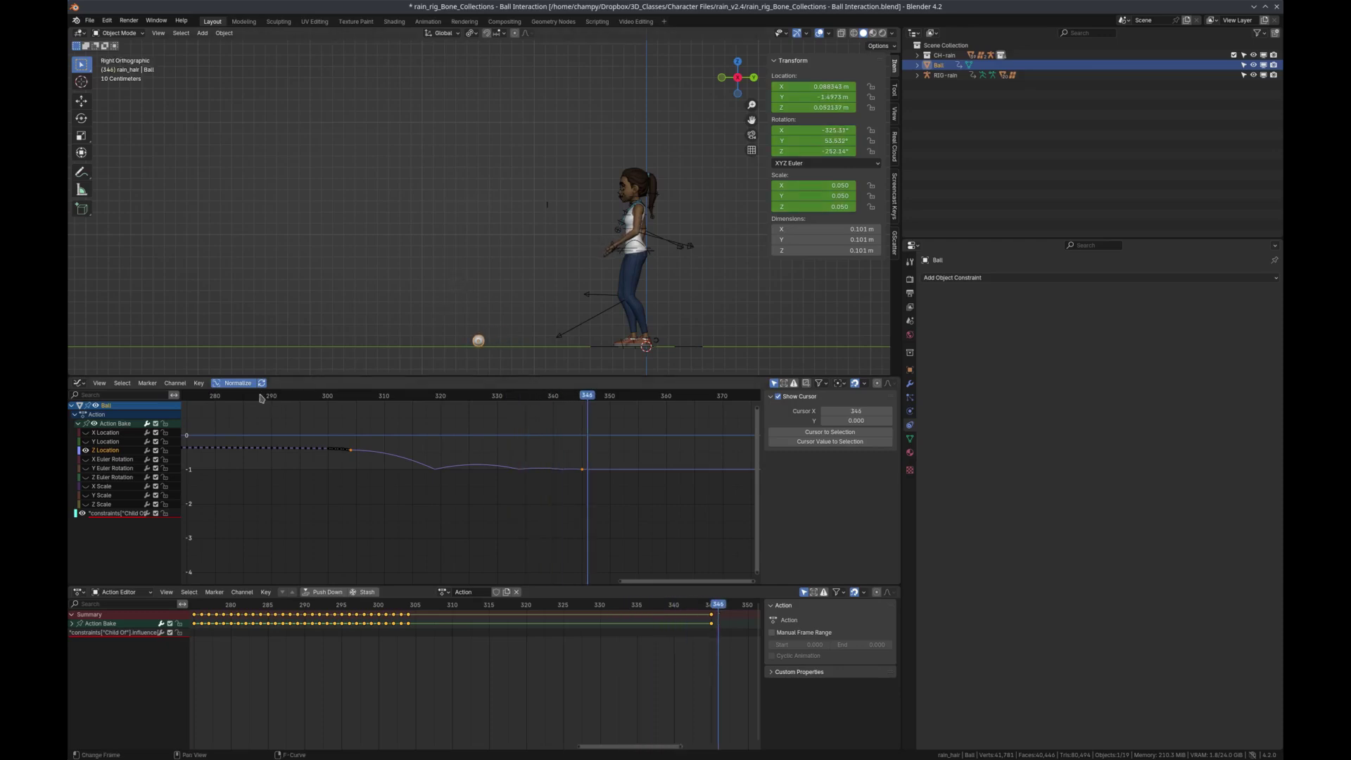
click(261, 396)
key(space)
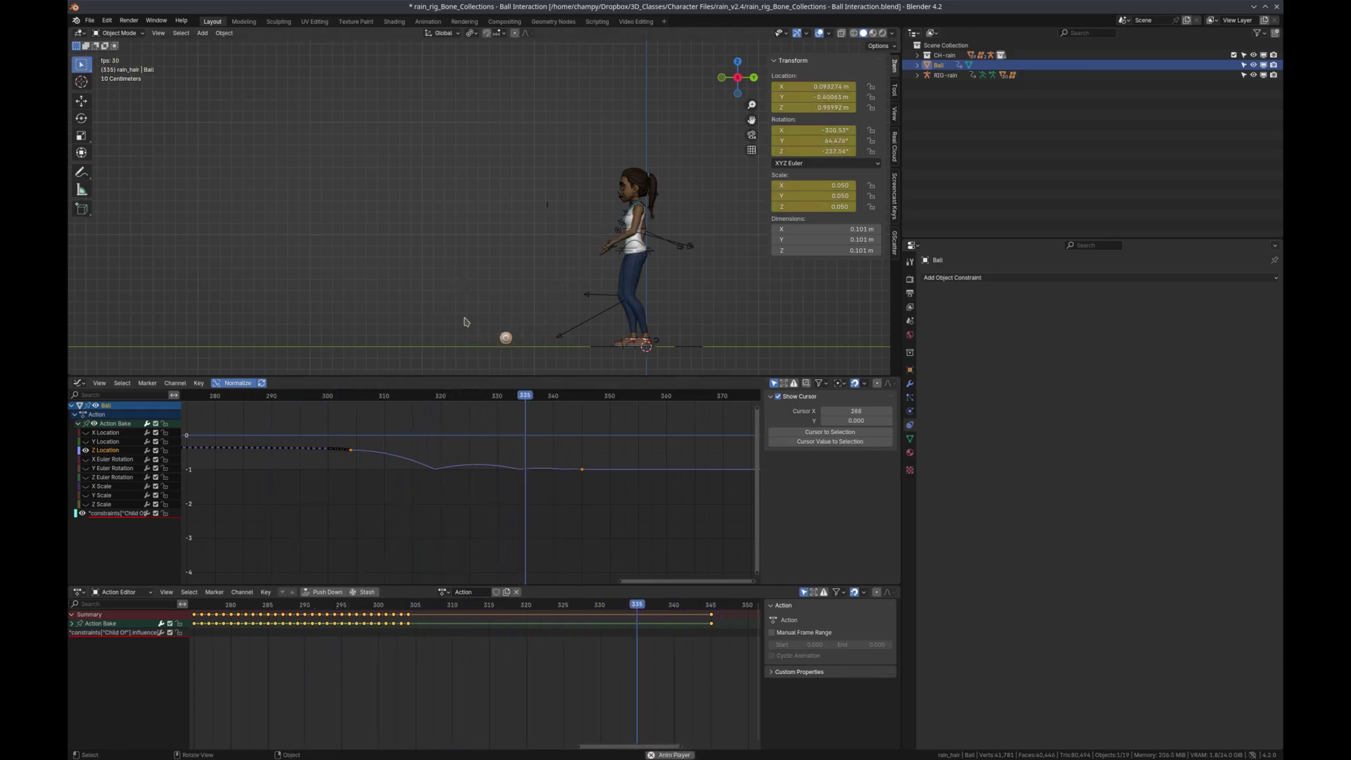
key(space)
scroll(479, 310, down, 2)
middle_drag(485, 302, 522, 278)
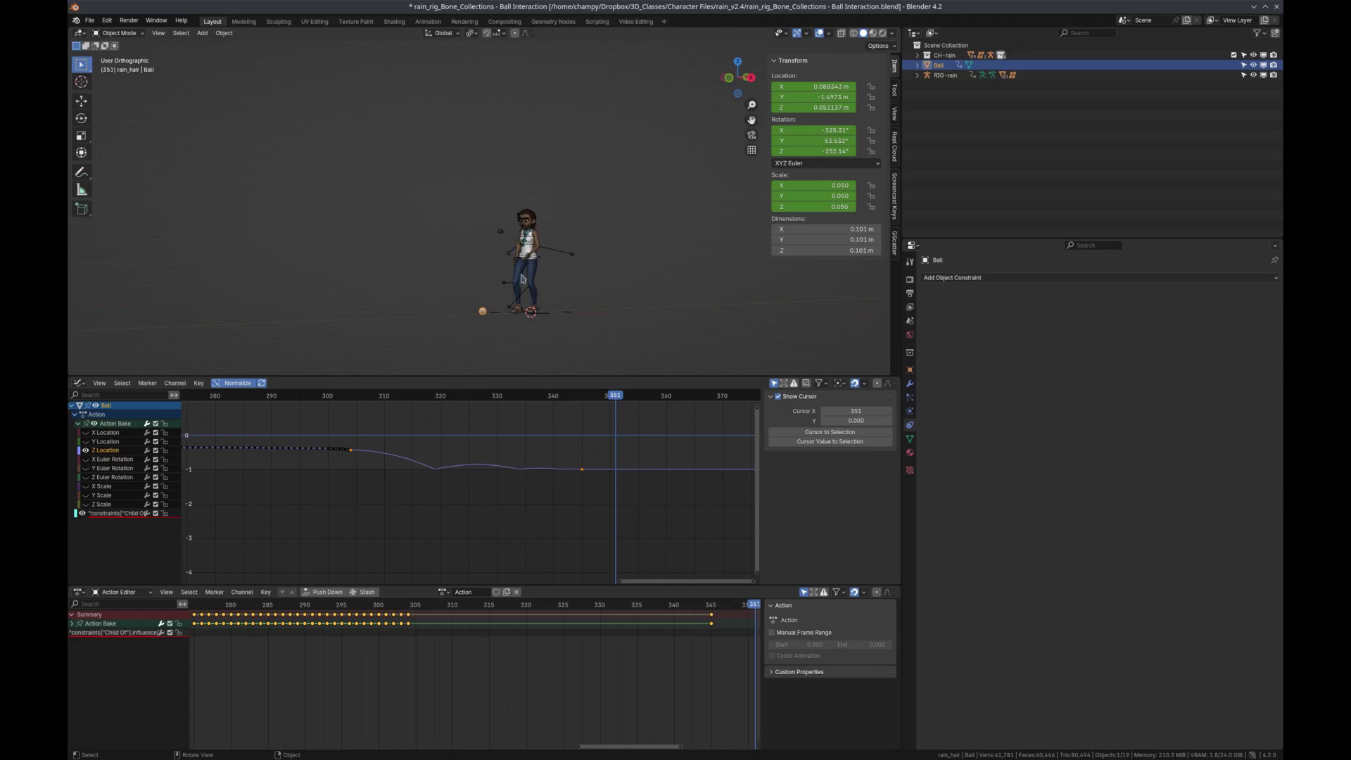
scroll(522, 278, up, 5)
scroll(522, 279, down, 2)
shift+middle_drag(477, 173, 419, 263)
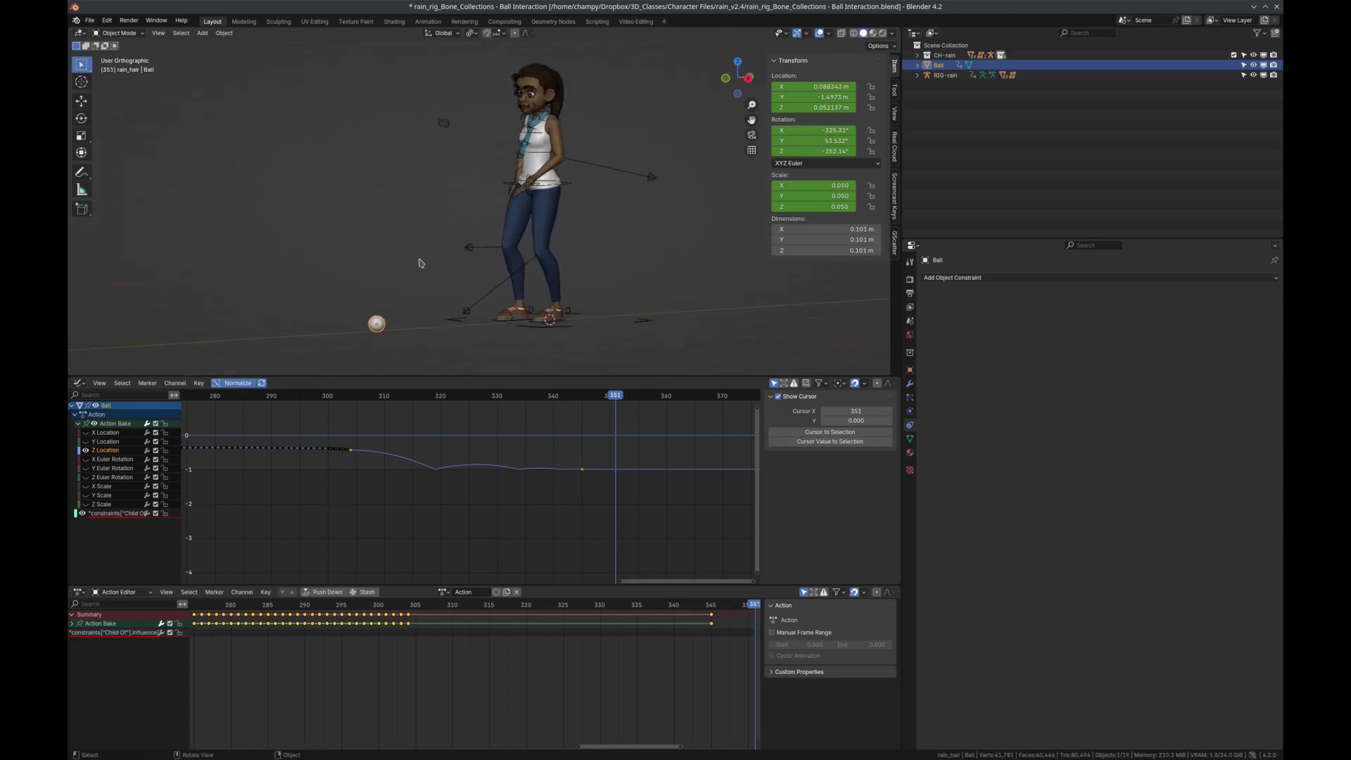
scroll(419, 263, up, 1)
scroll(451, 241, up, 1)
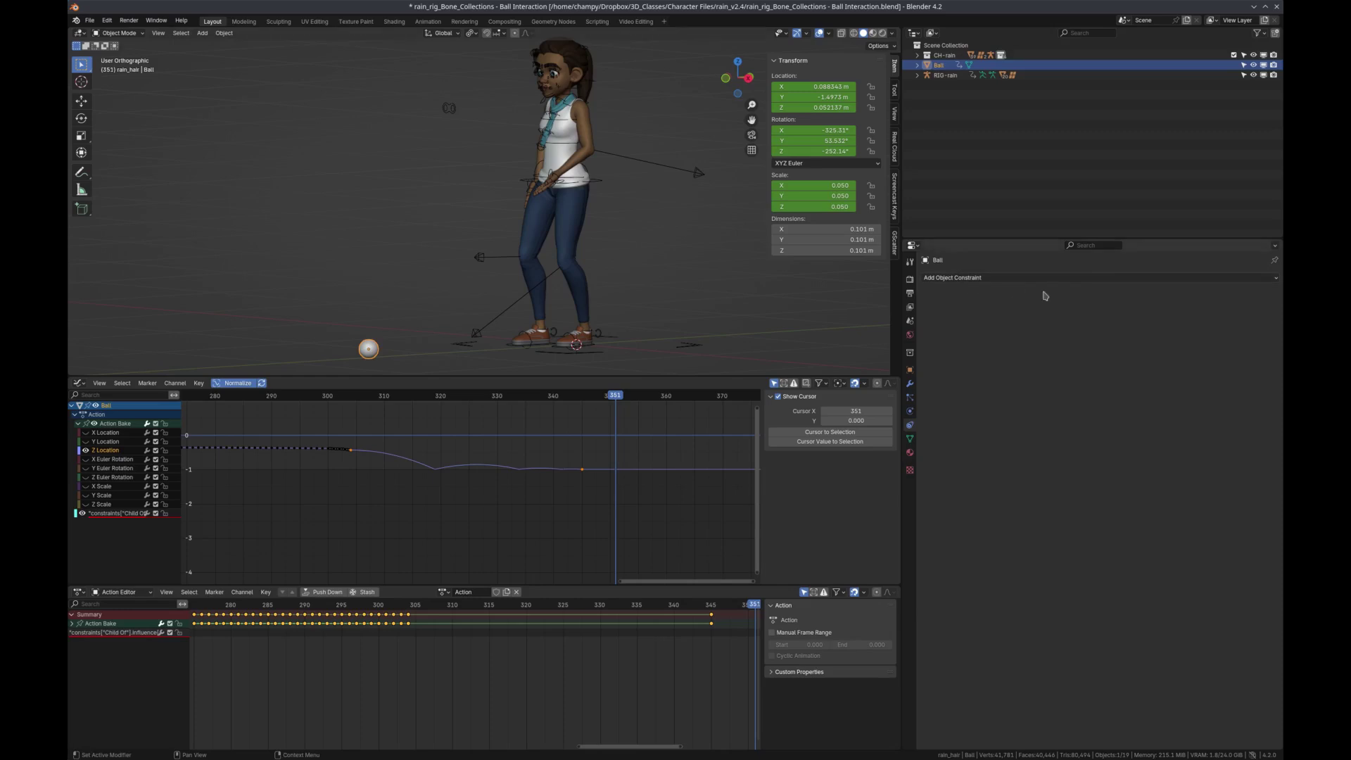
click(1089, 278)
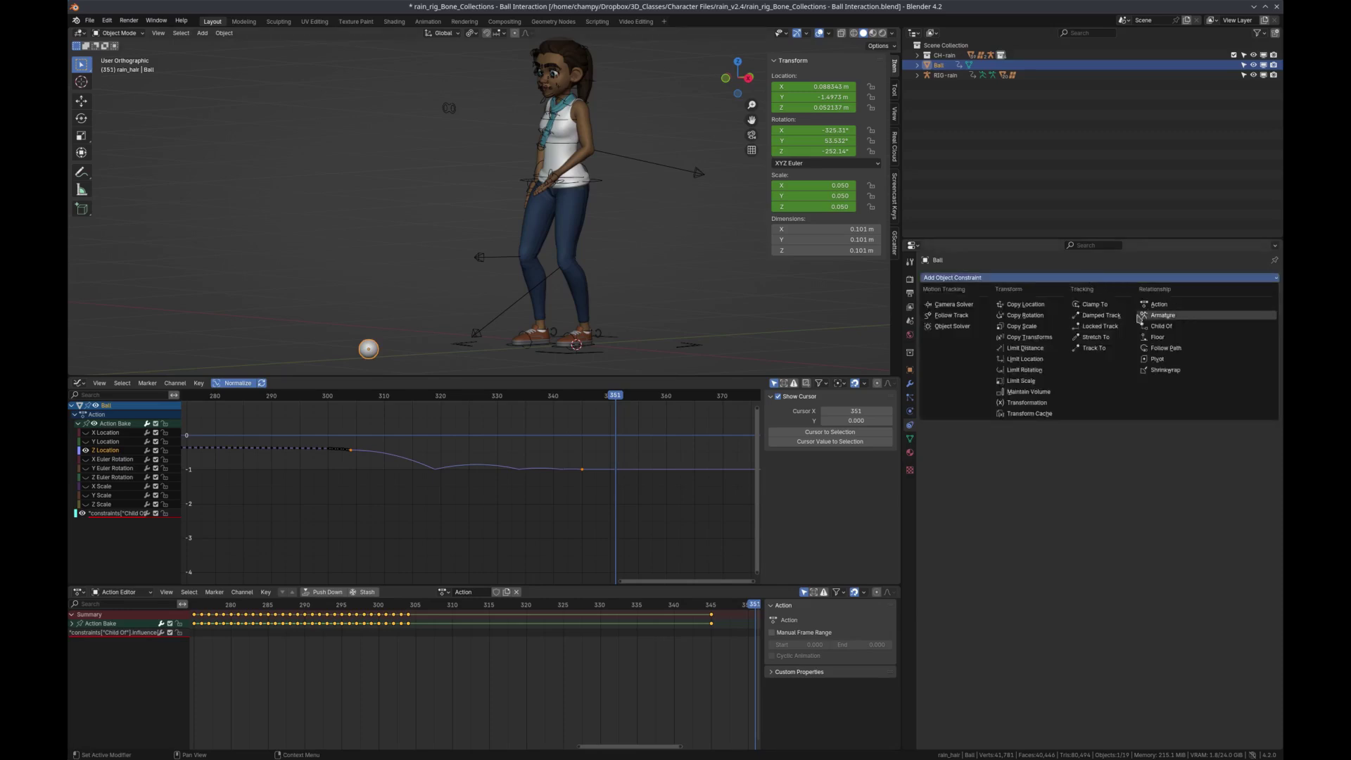
click(1160, 327)
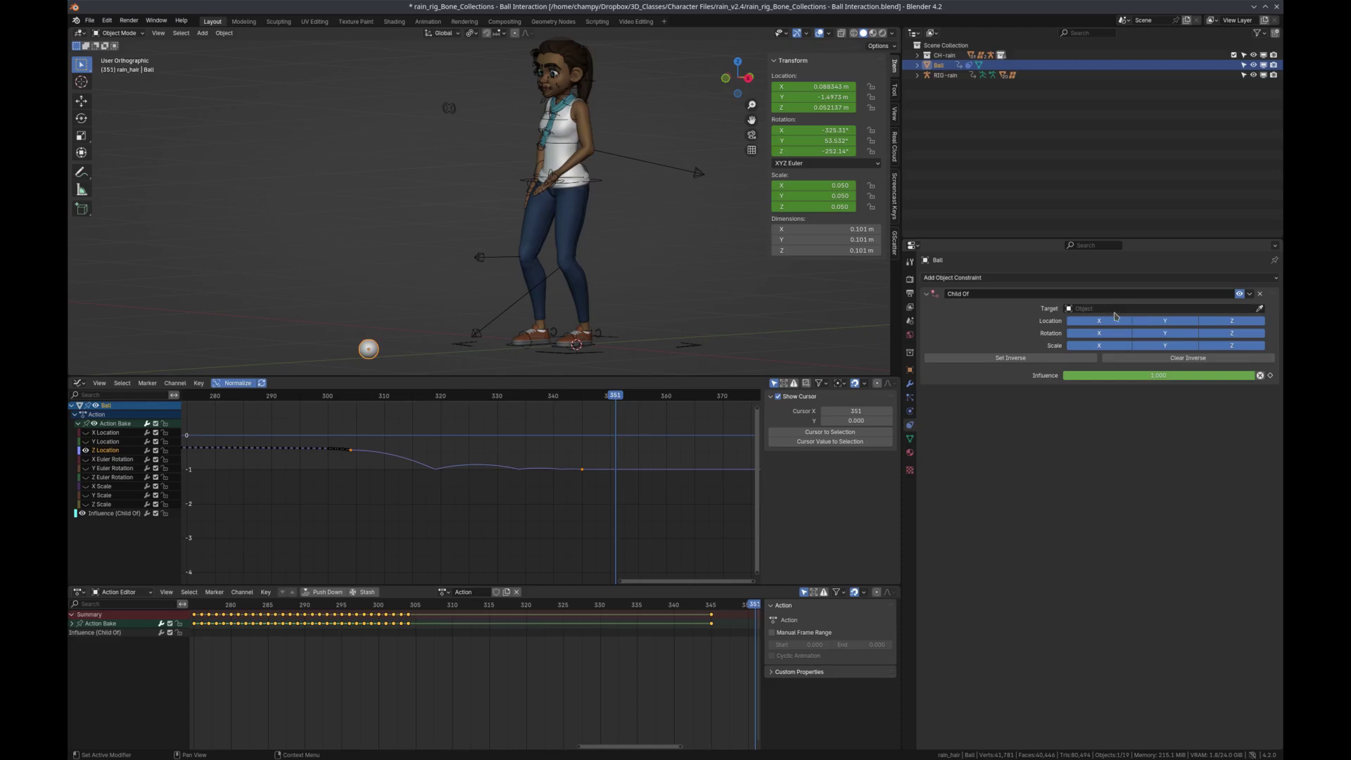
click(1260, 294)
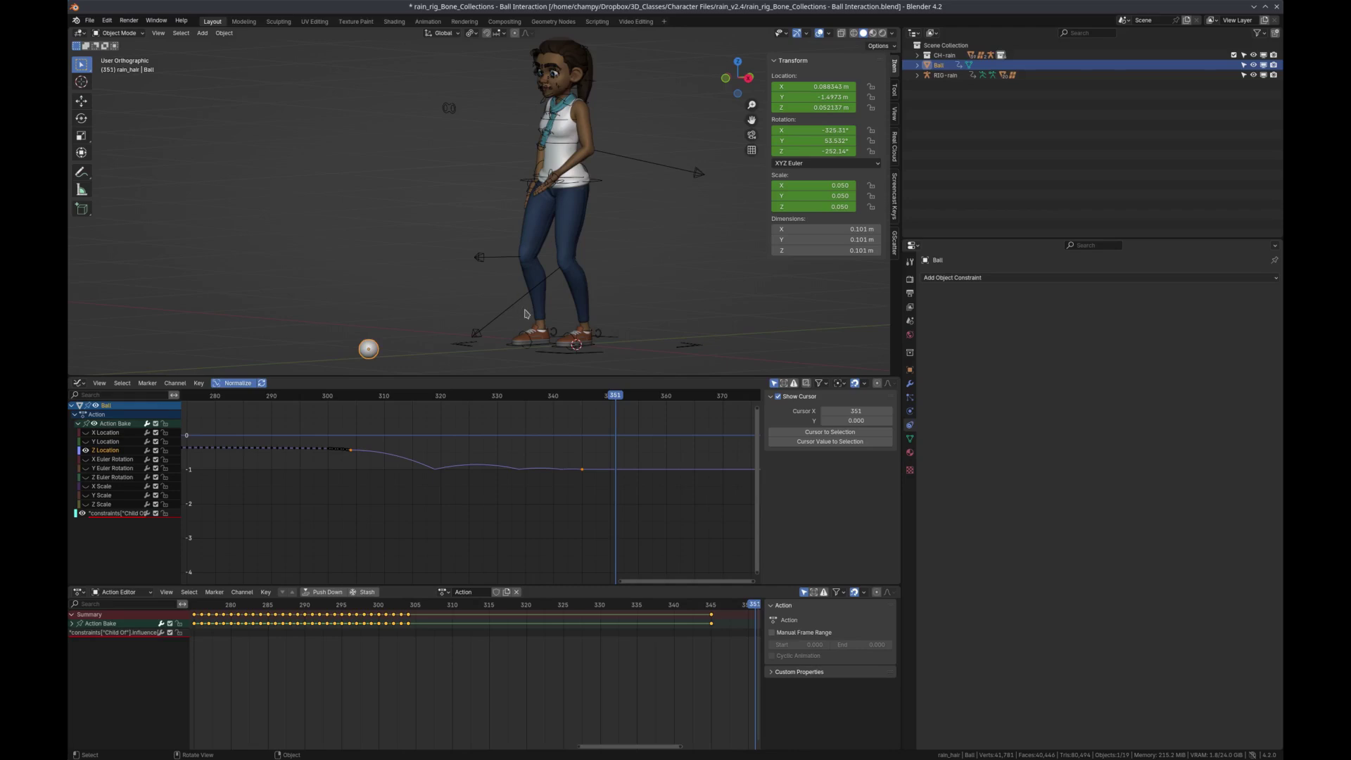